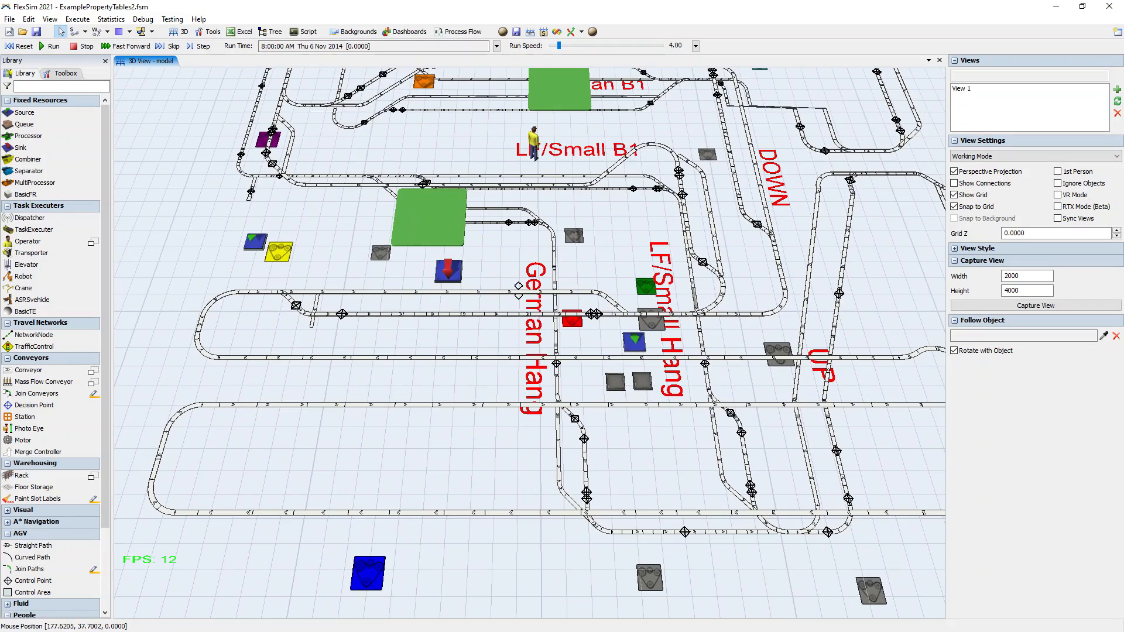
- Create a new object property table and enlarge its pane above the 3D view
click(65, 74)
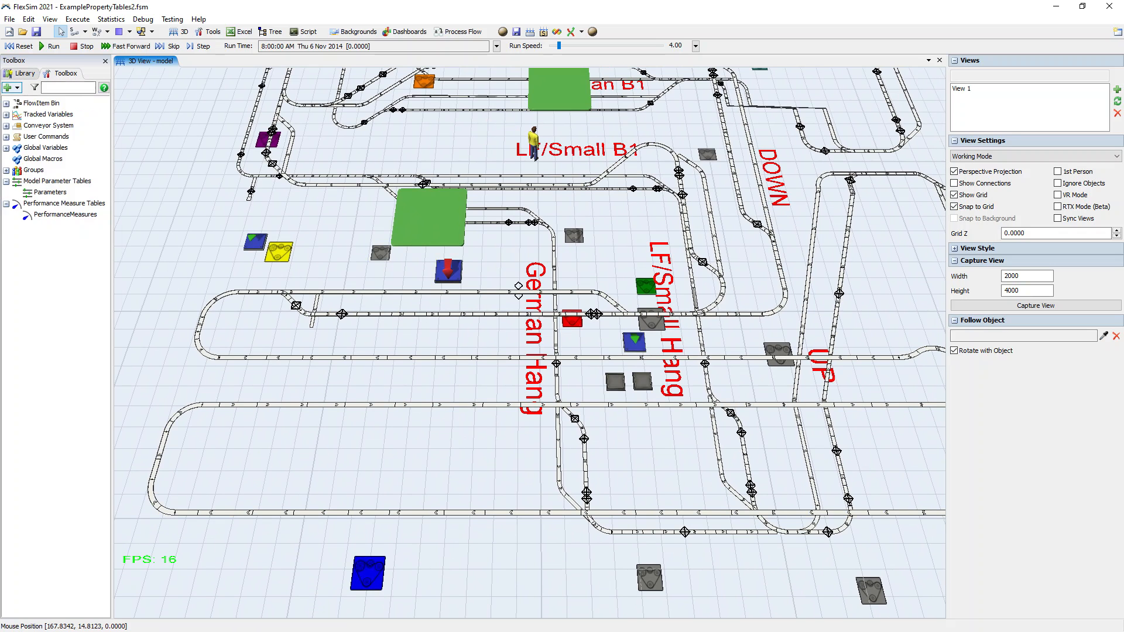
click(8, 87)
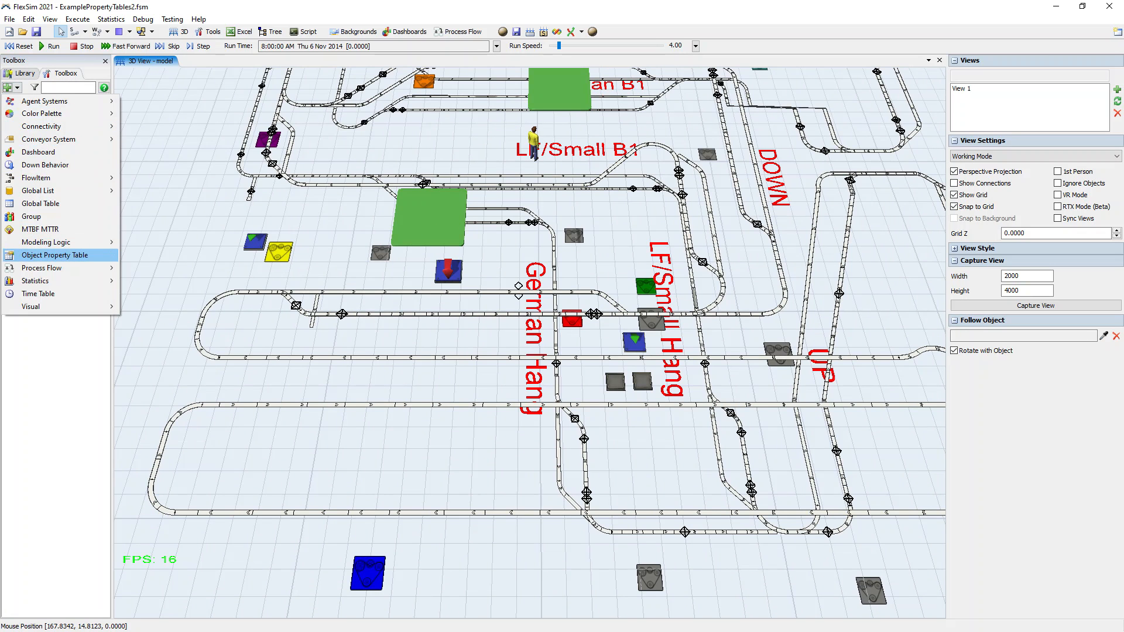
click(54, 255)
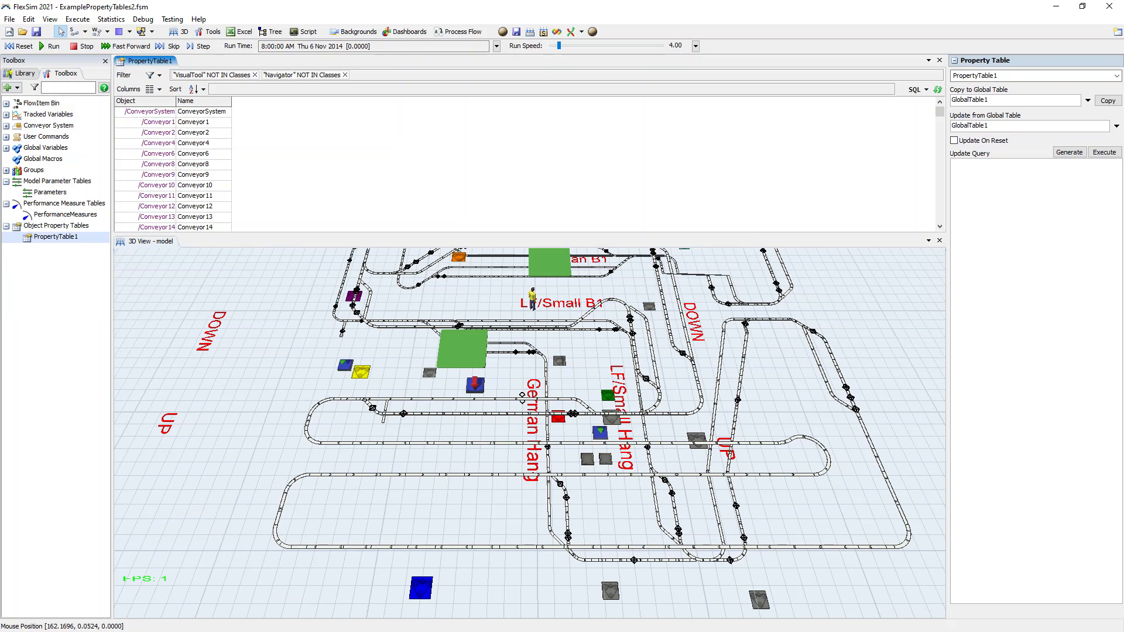
drag(530, 234, 530, 274)
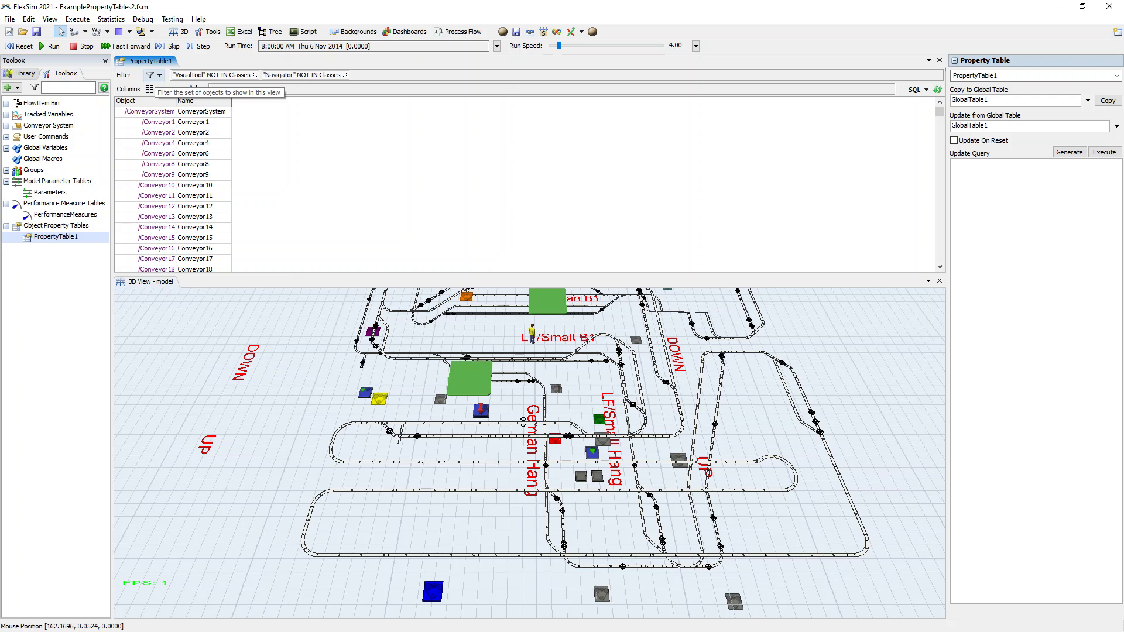
- Examine the General and FixedResource properties available for filtering the property table
click(149, 89)
click(155, 103)
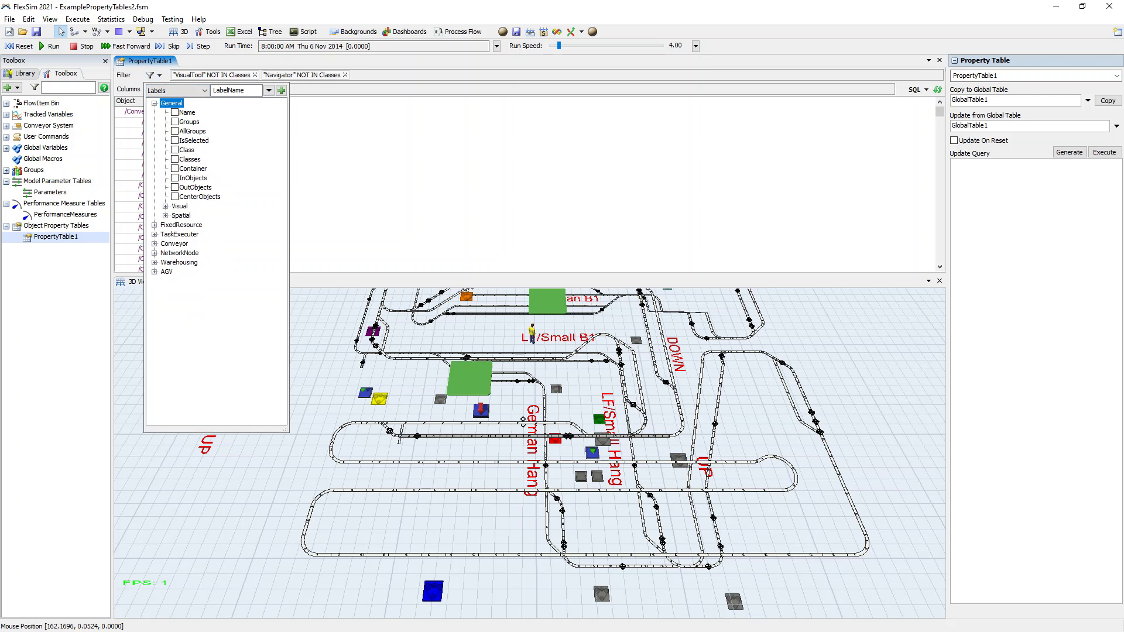
click(155, 103)
click(154, 112)
click(155, 112)
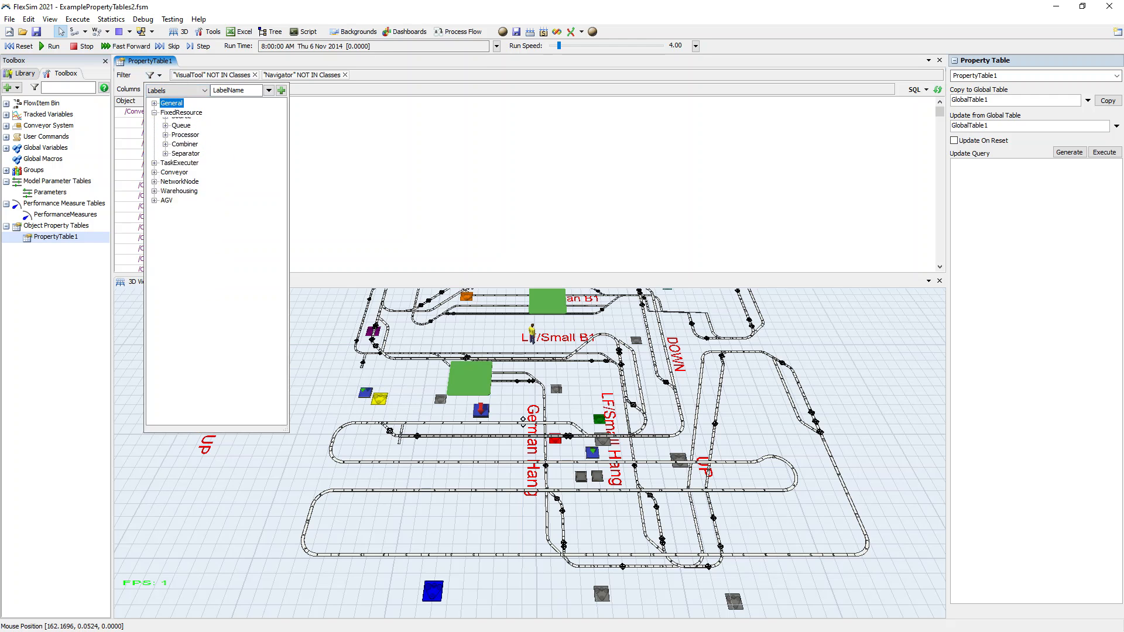
click(374, 175)
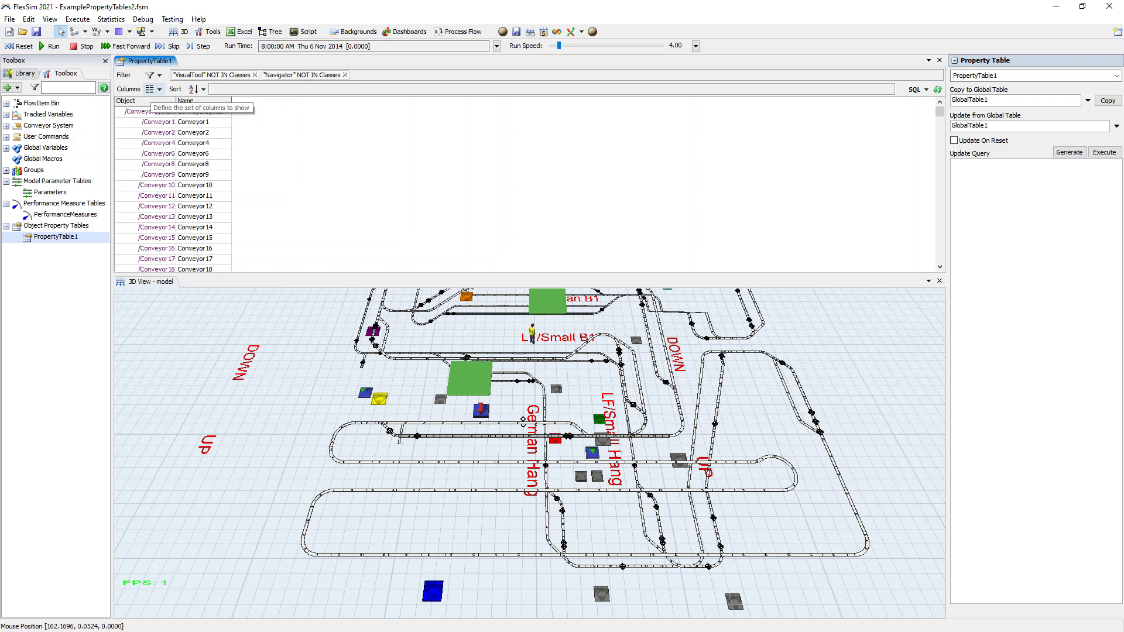
- Add the Groups, AllGroups, IsSelected, Class, Classes and Container columns to the property table
click(150, 89)
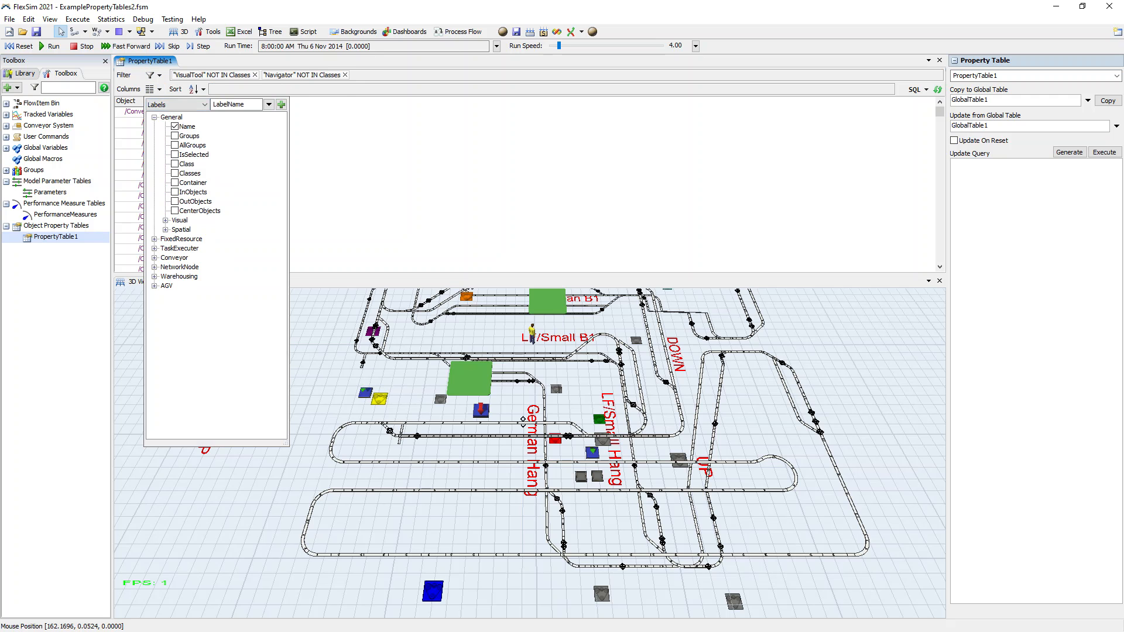
click(175, 136)
click(175, 145)
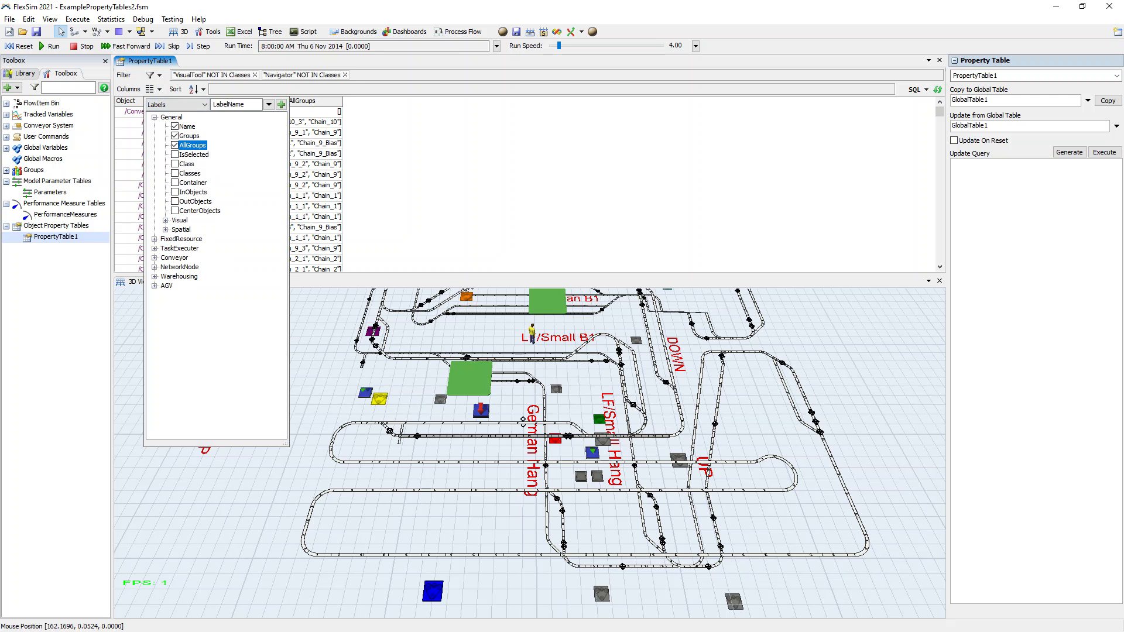
click(175, 154)
click(175, 164)
click(175, 173)
click(175, 183)
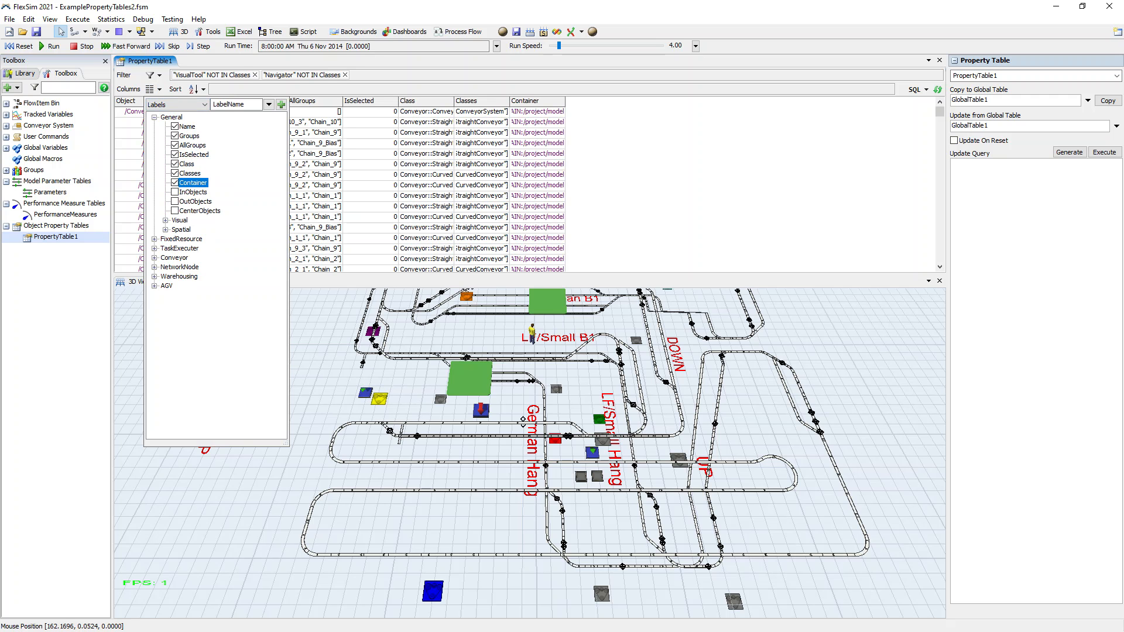
- Remove the Container, Classes, Class, IsSelected, AllGroups and Groups columns, keeping only Name
click(175, 183)
click(176, 173)
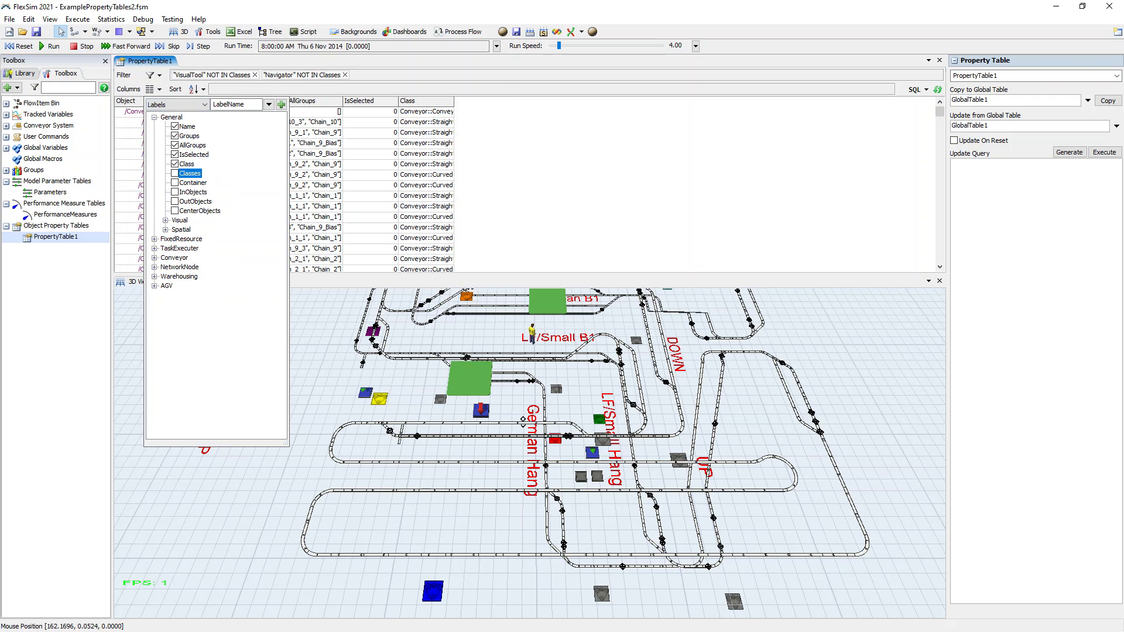
click(175, 164)
click(175, 155)
click(175, 145)
click(175, 136)
key(Escape)
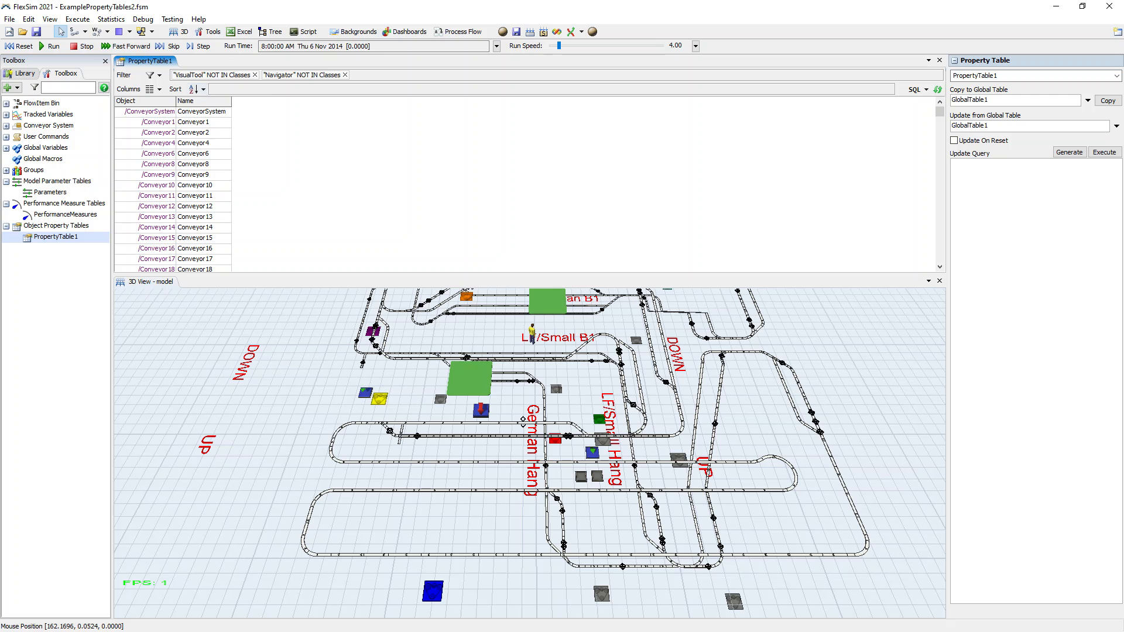
- Examine the General properties available for sorting the property table
click(195, 89)
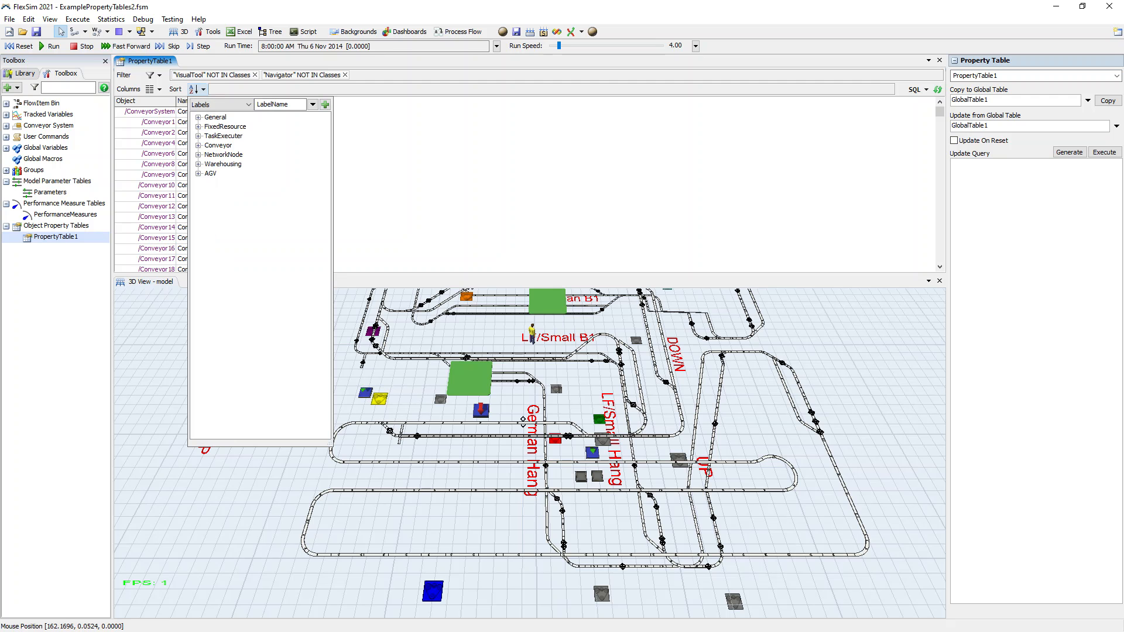
click(199, 117)
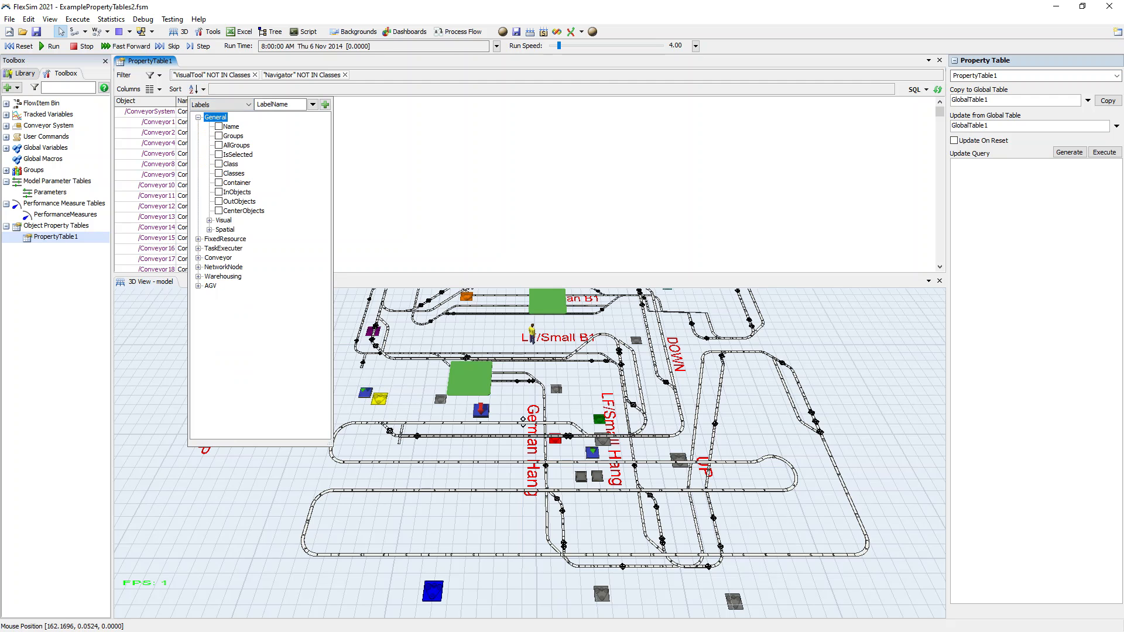
click(198, 117)
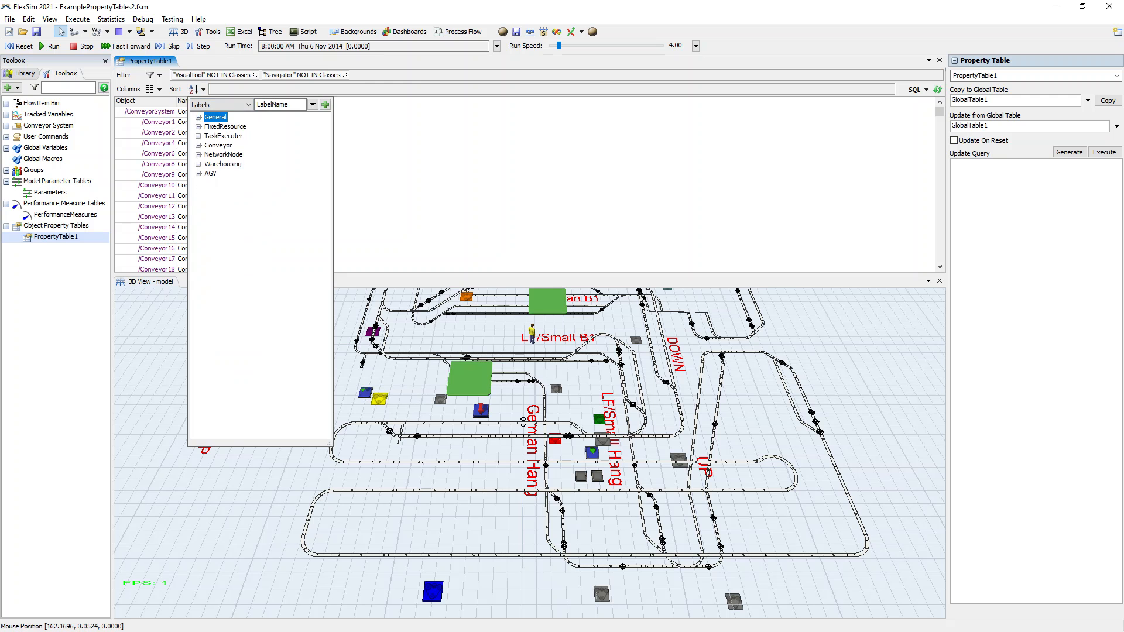
key(Escape)
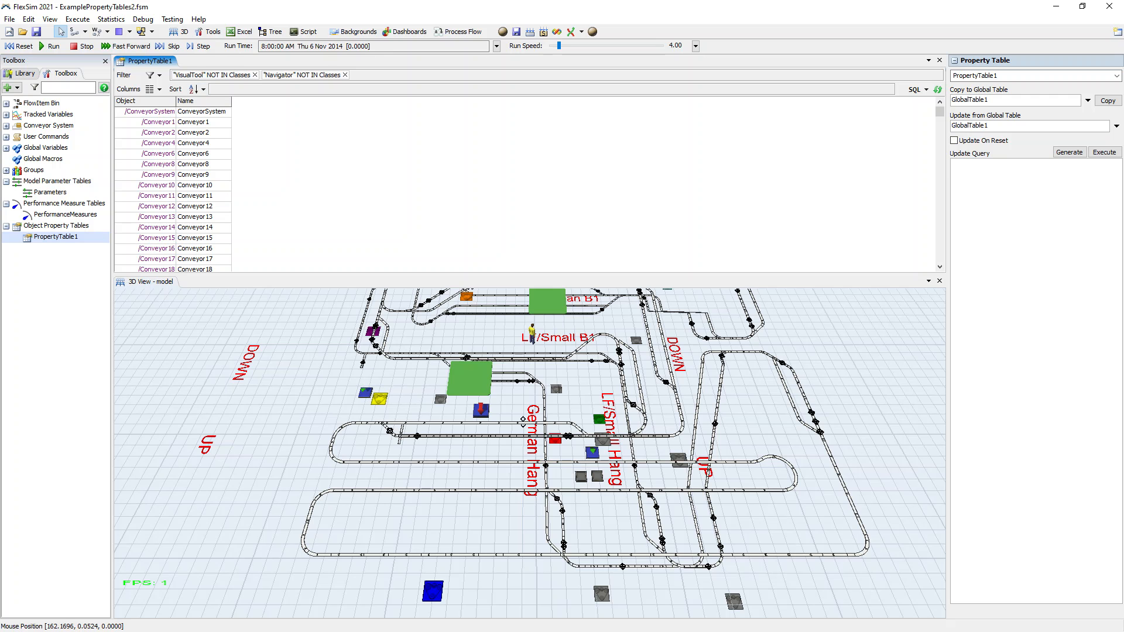
- Examine the objects listed in the property table, including the decision point rows among the conveyors
scroll(174, 185, down, 20)
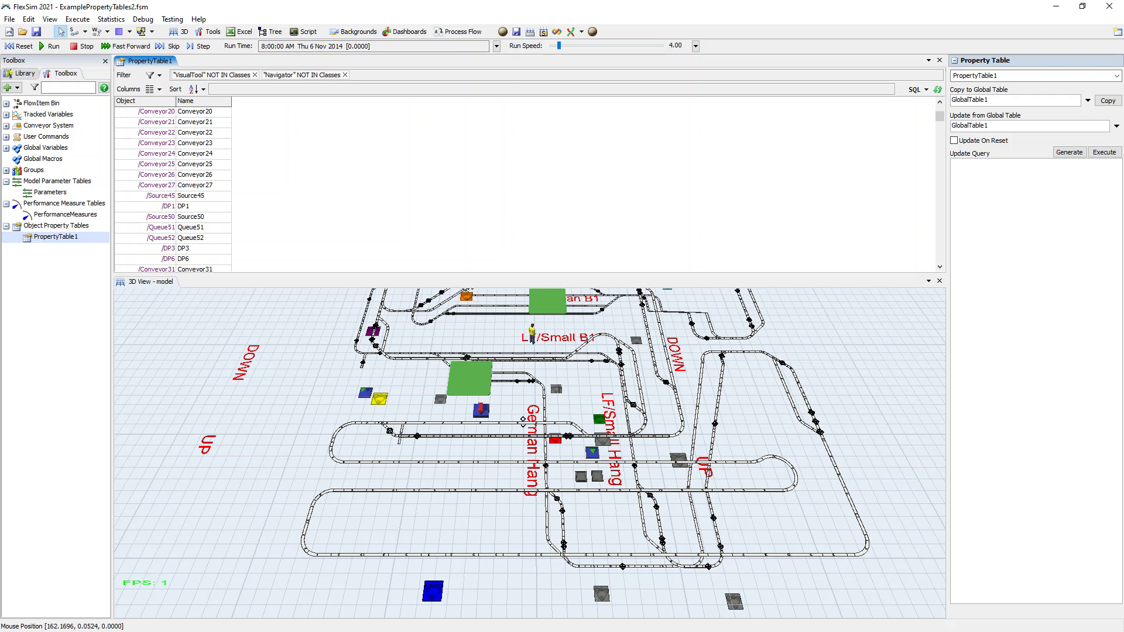
scroll(174, 185, down, 20)
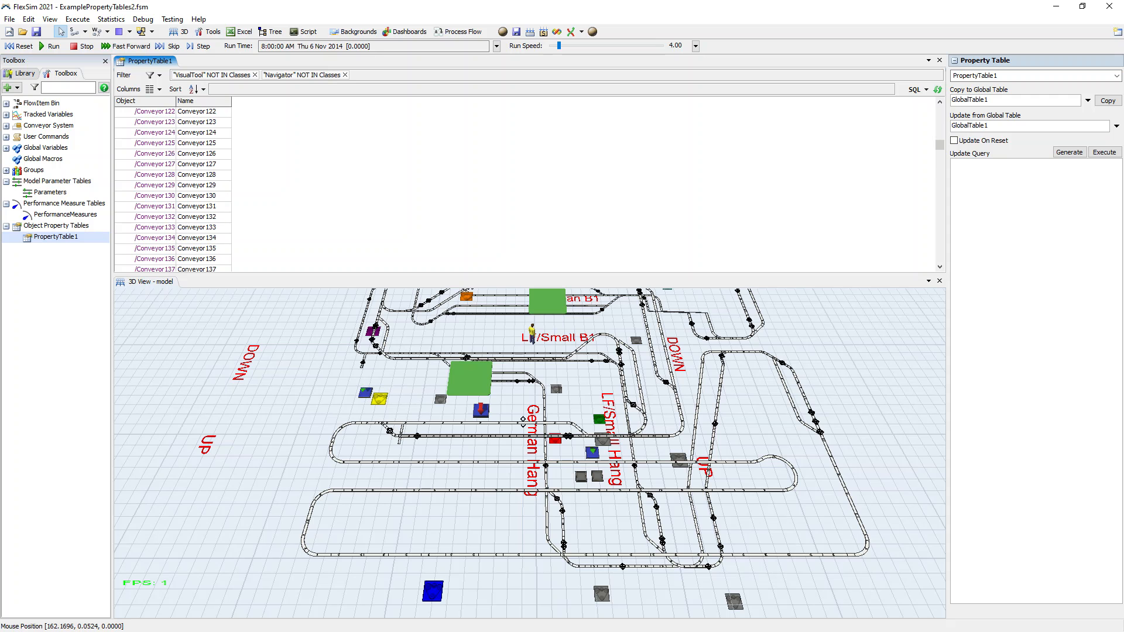
scroll(174, 185, down, 20)
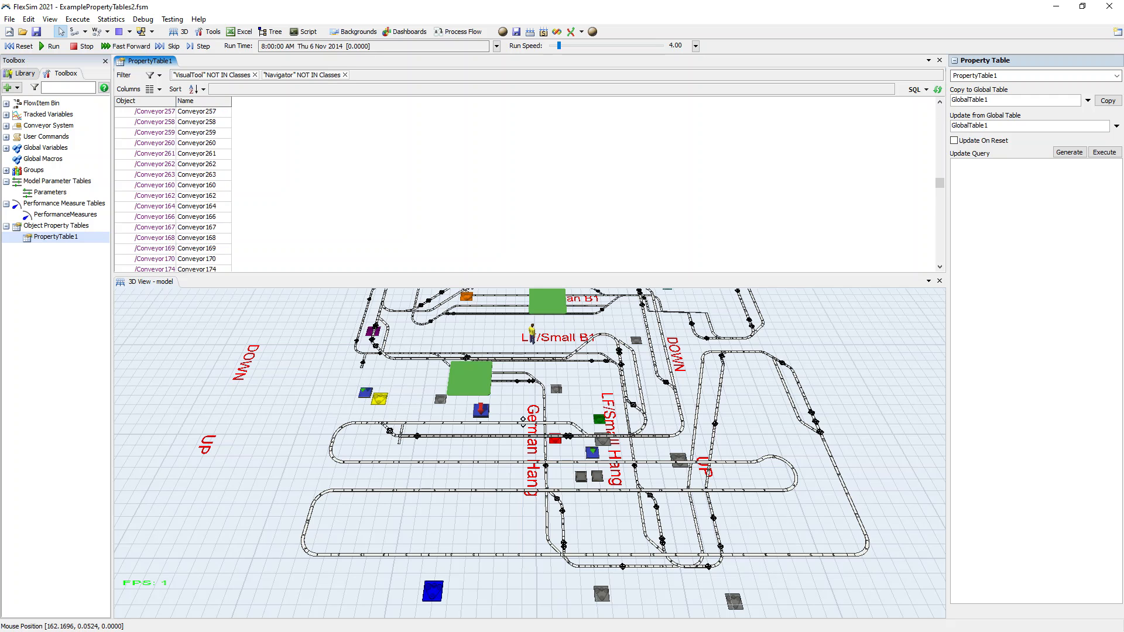
scroll(173, 185, down, 15)
scroll(174, 185, up, 20)
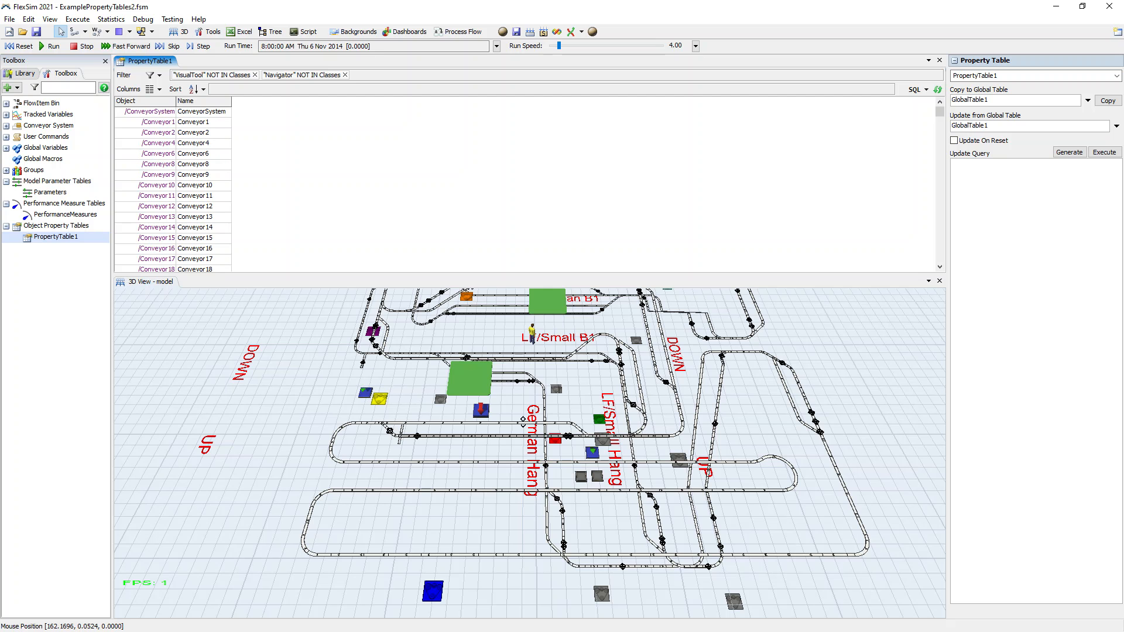
scroll(174, 185, down, 10)
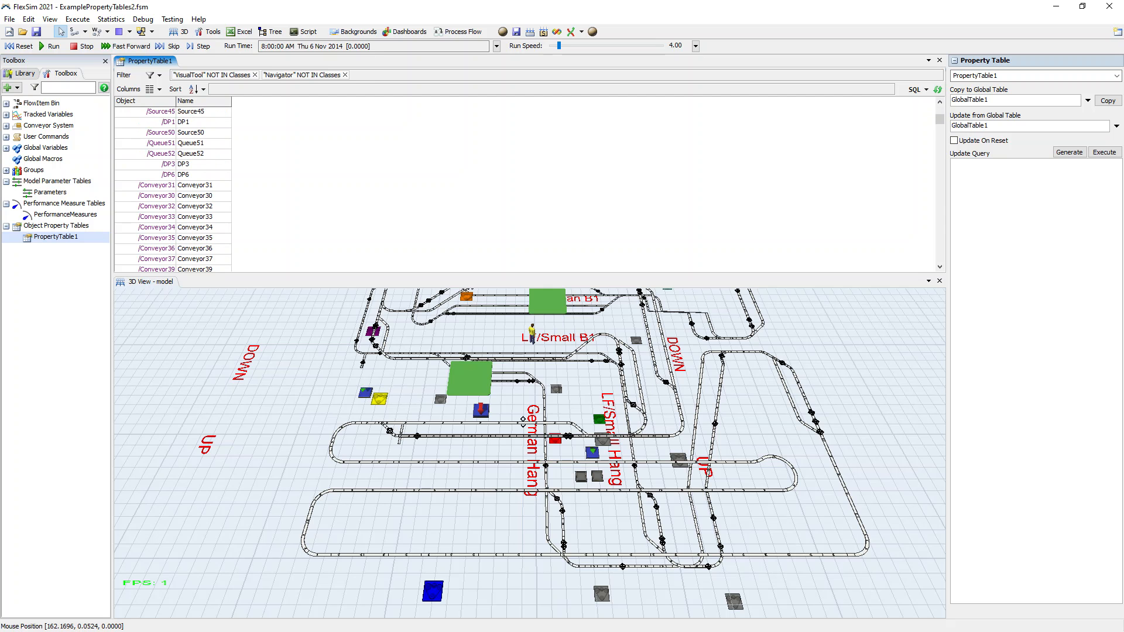
drag(154, 164, 196, 175)
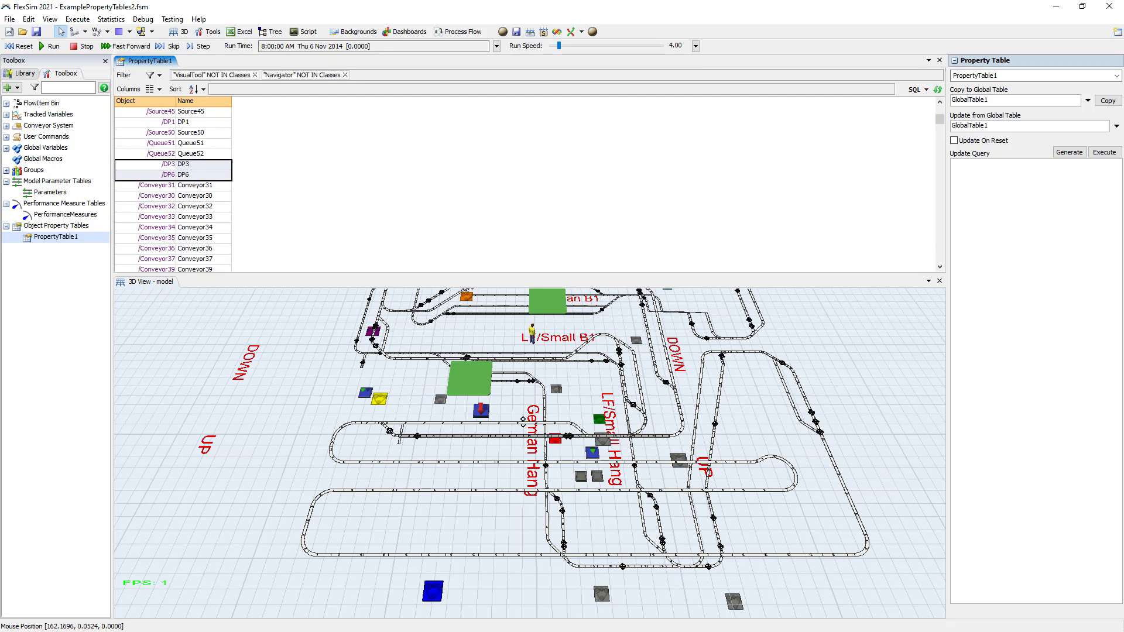
drag(158, 122, 193, 122)
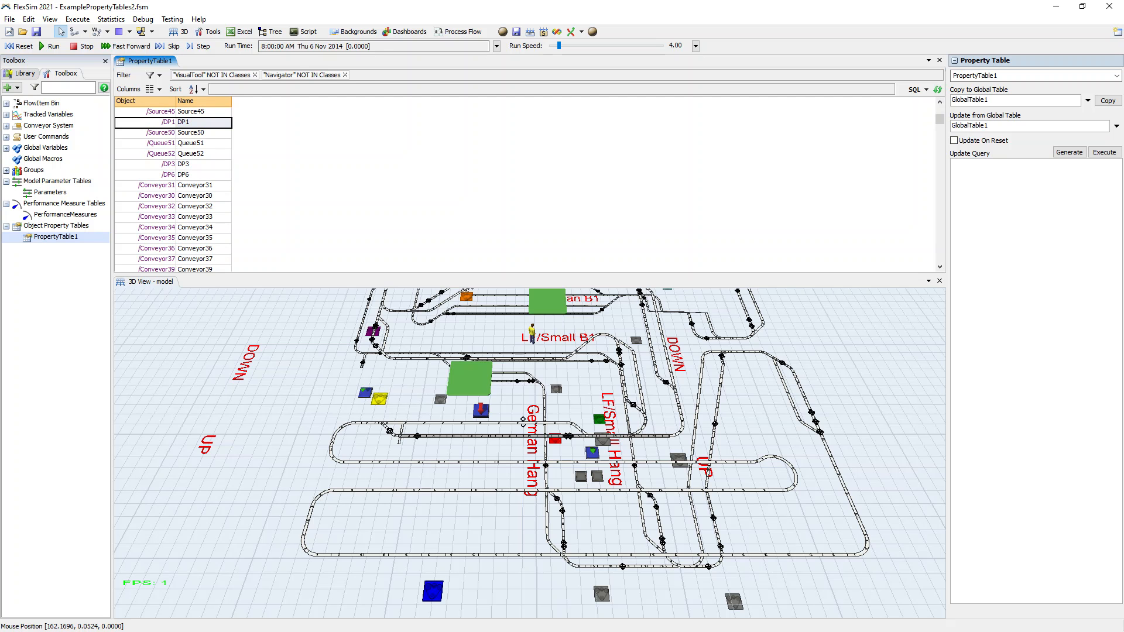
click(293, 144)
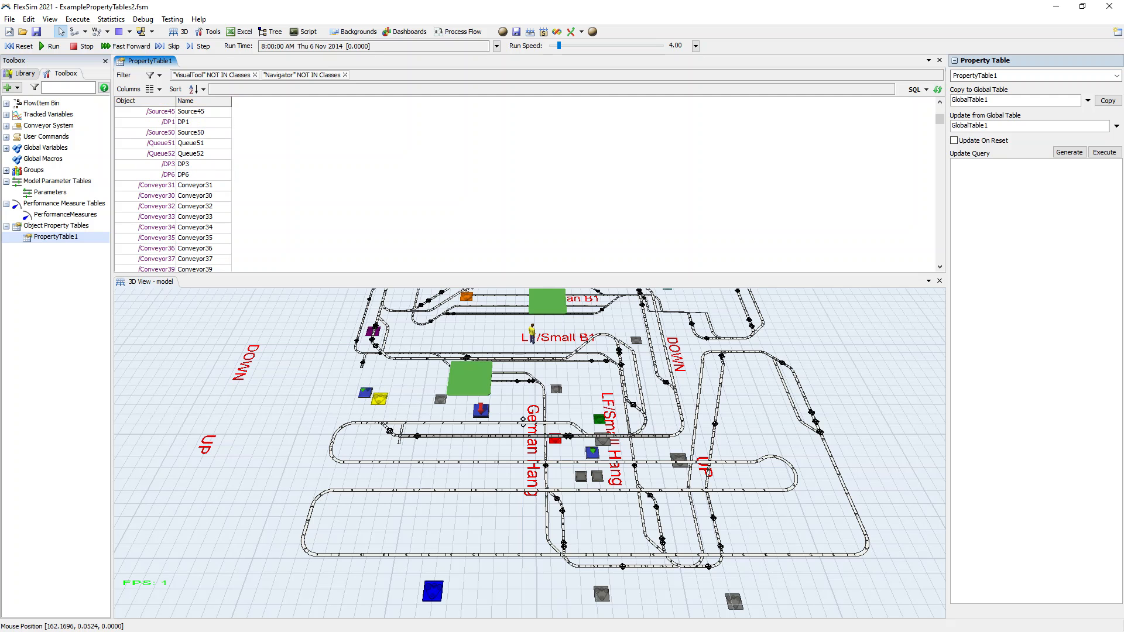
- Filter the property table by Classes so that it lists only objects of the Conveyor class
click(151, 74)
click(154, 103)
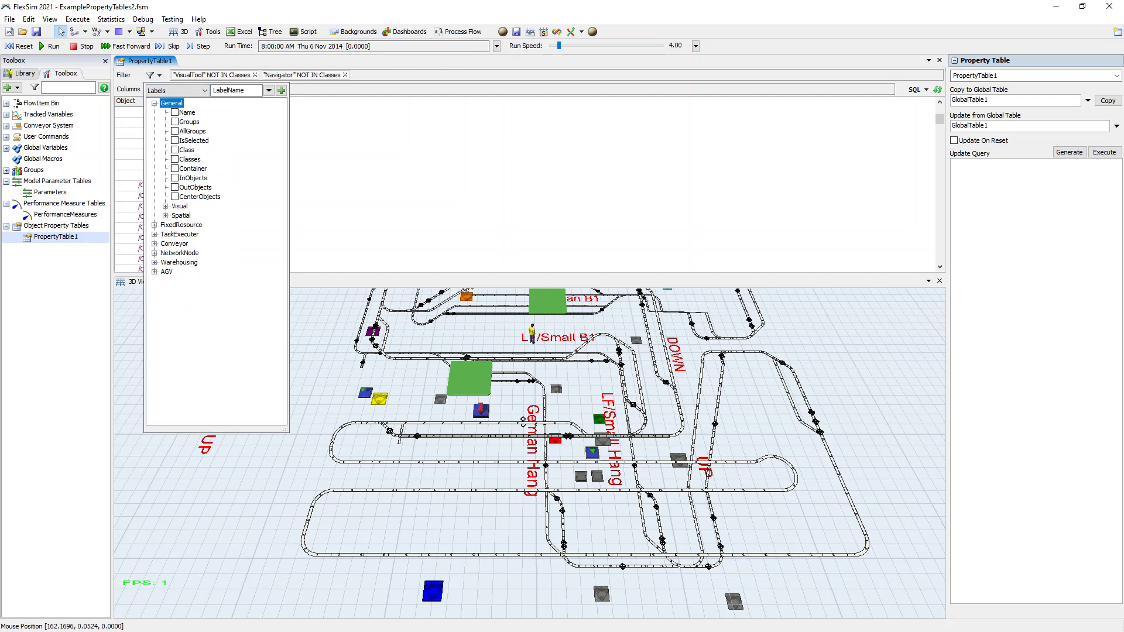
click(175, 159)
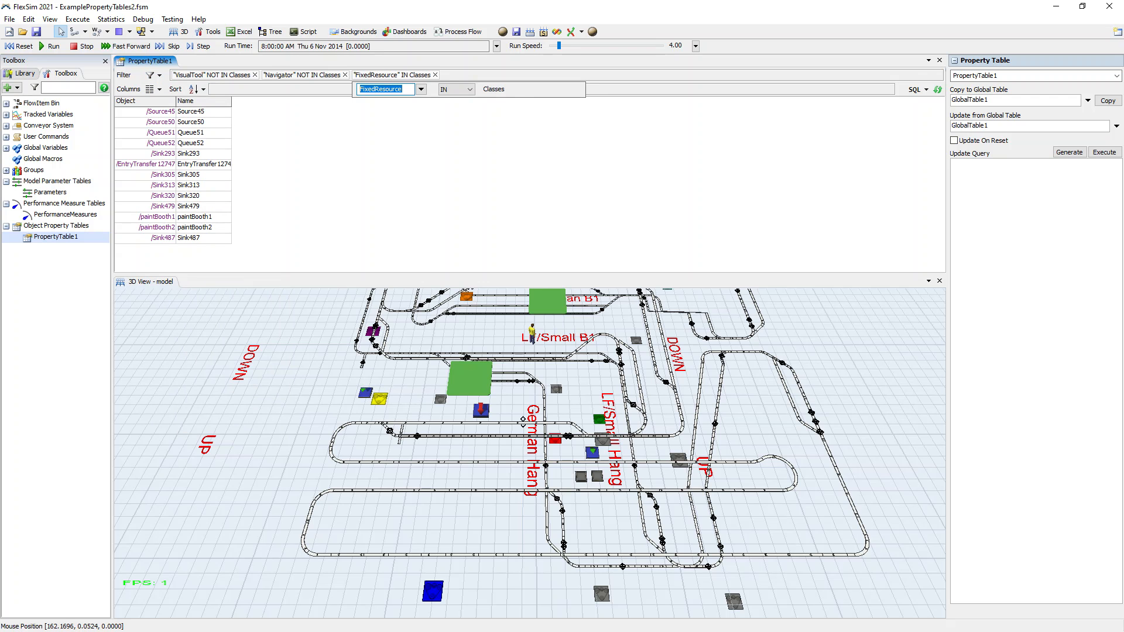
click(421, 89)
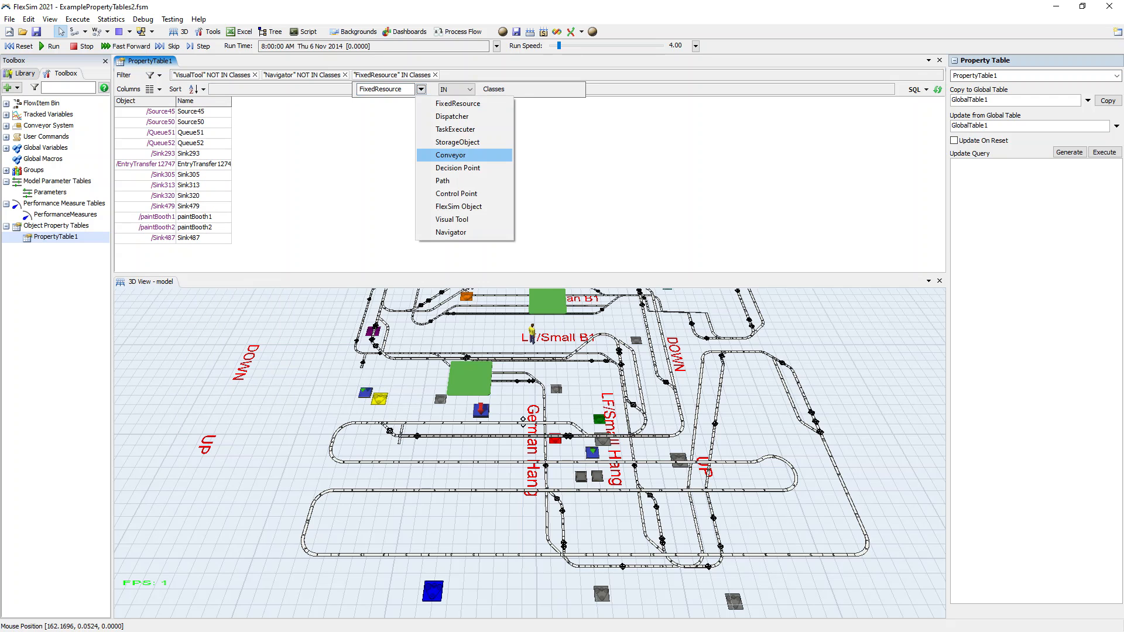
click(450, 155)
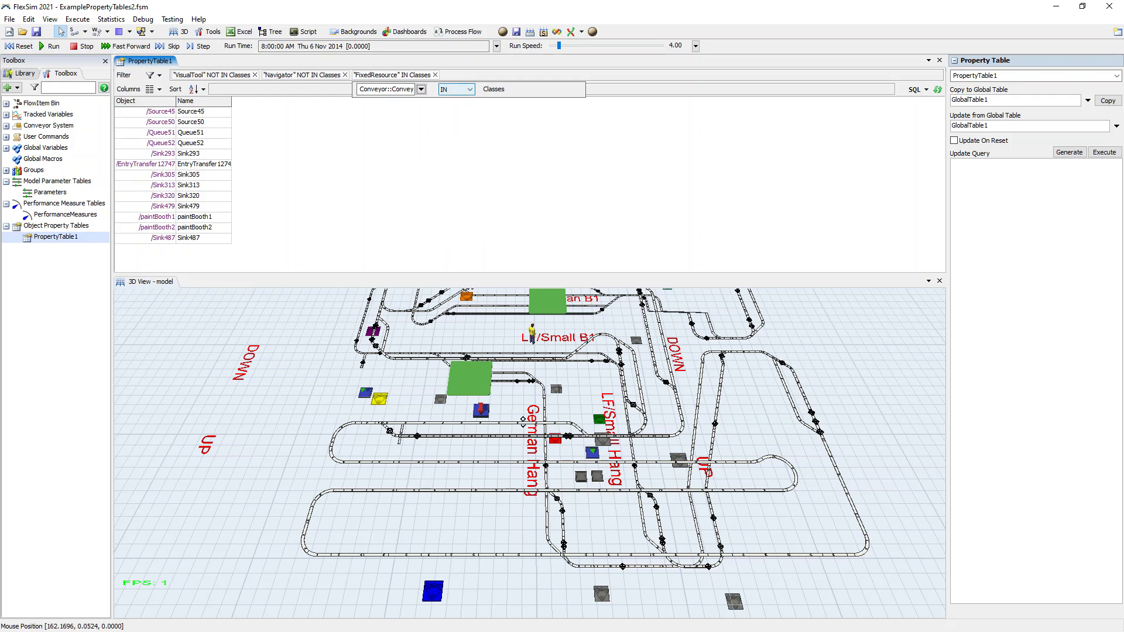
click(467, 140)
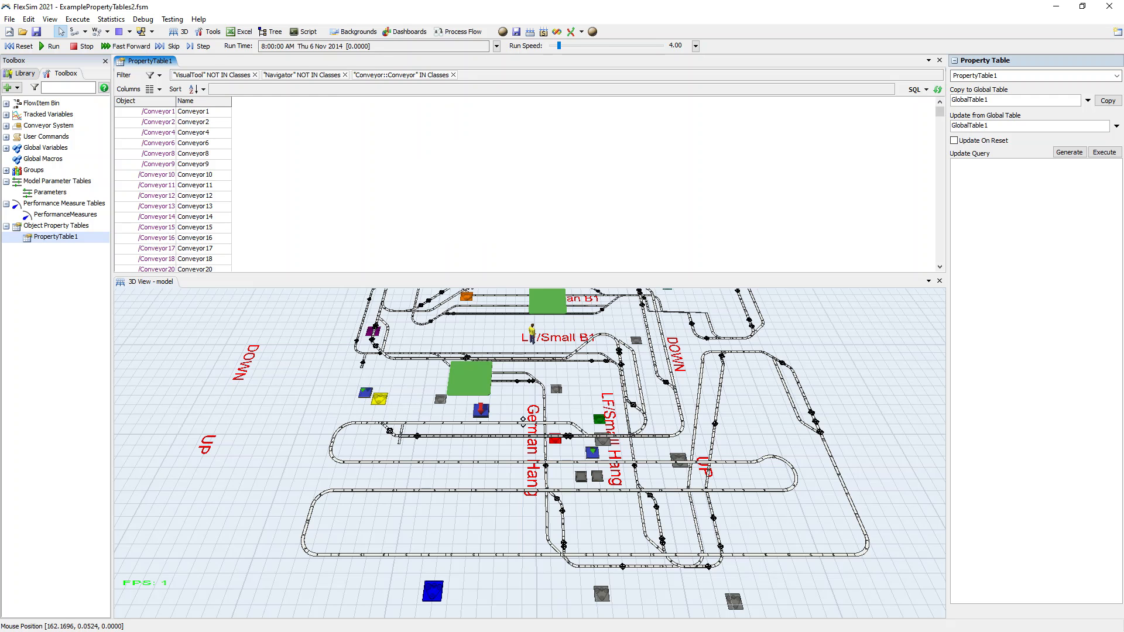
- Check the filtered conveyor list and remove the Navigator and VisualTool NOT IN Classes filters
scroll(173, 184, down, 10)
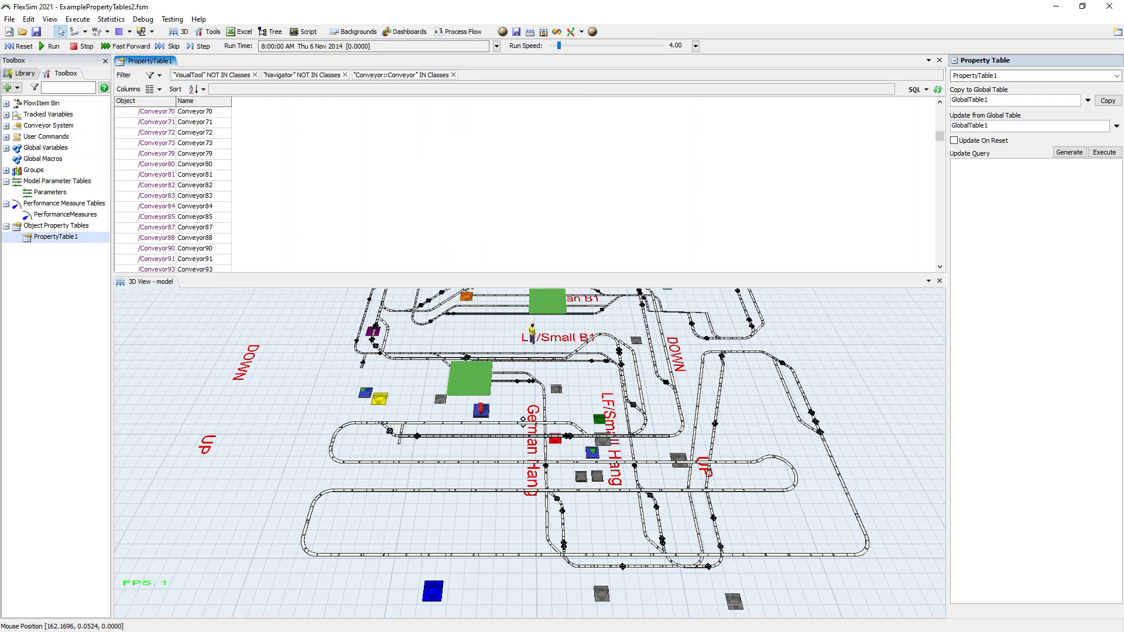
scroll(172, 184, down, 15)
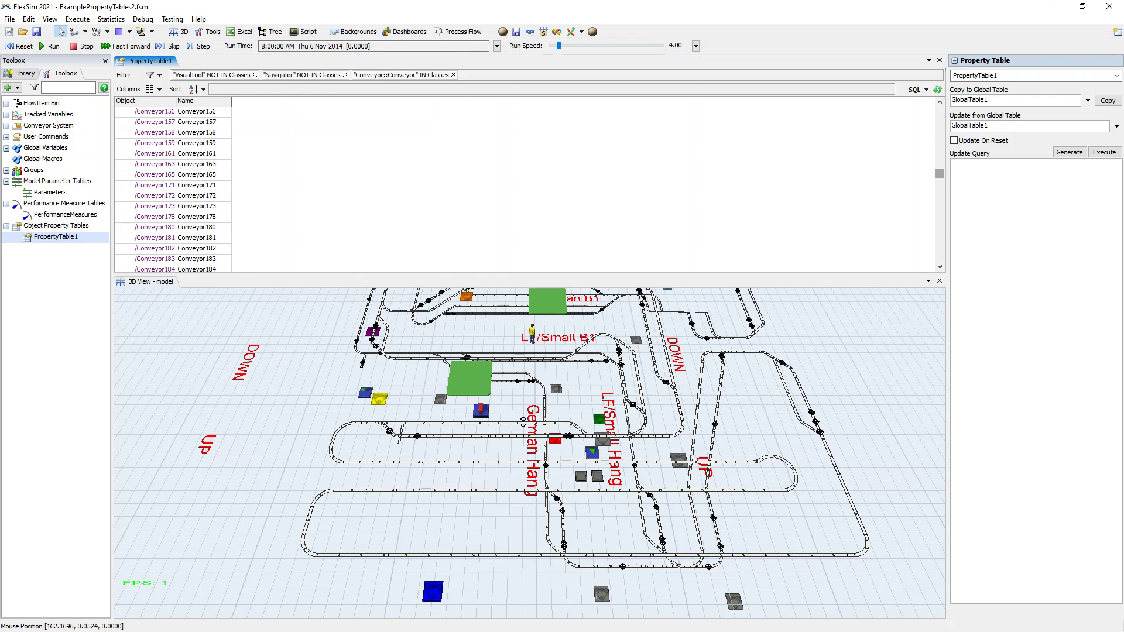
scroll(173, 184, up, 20)
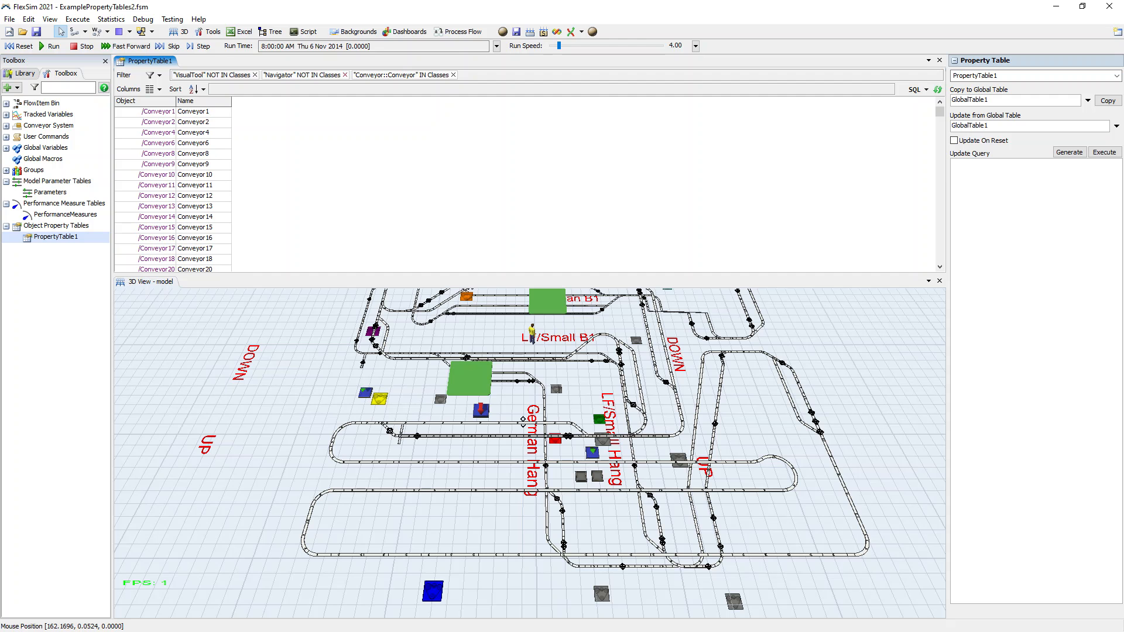
click(345, 75)
click(255, 75)
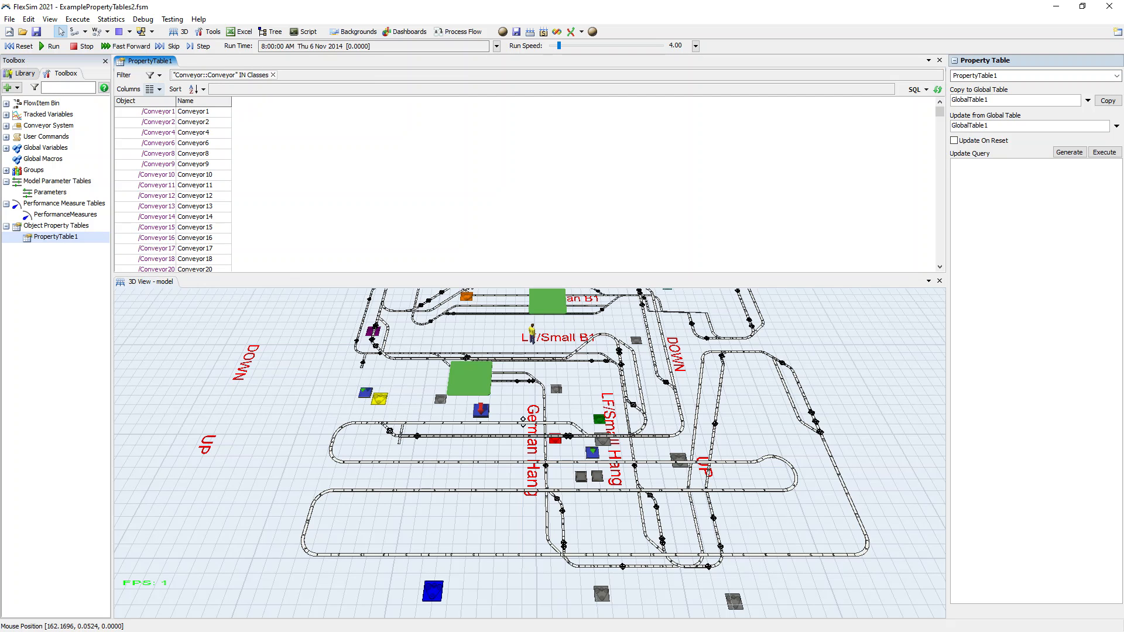
- Add the Speed, IsAccumulating, Acceleration and Deceleration properties from Conveyor's Conveyance group as table columns
click(154, 89)
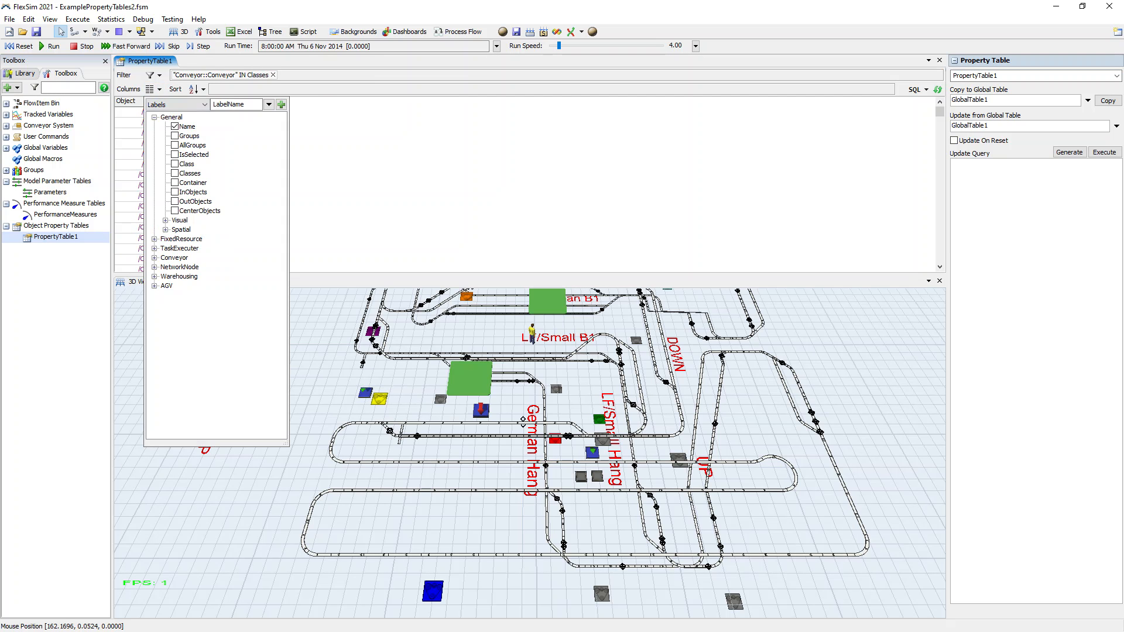
click(154, 258)
click(165, 276)
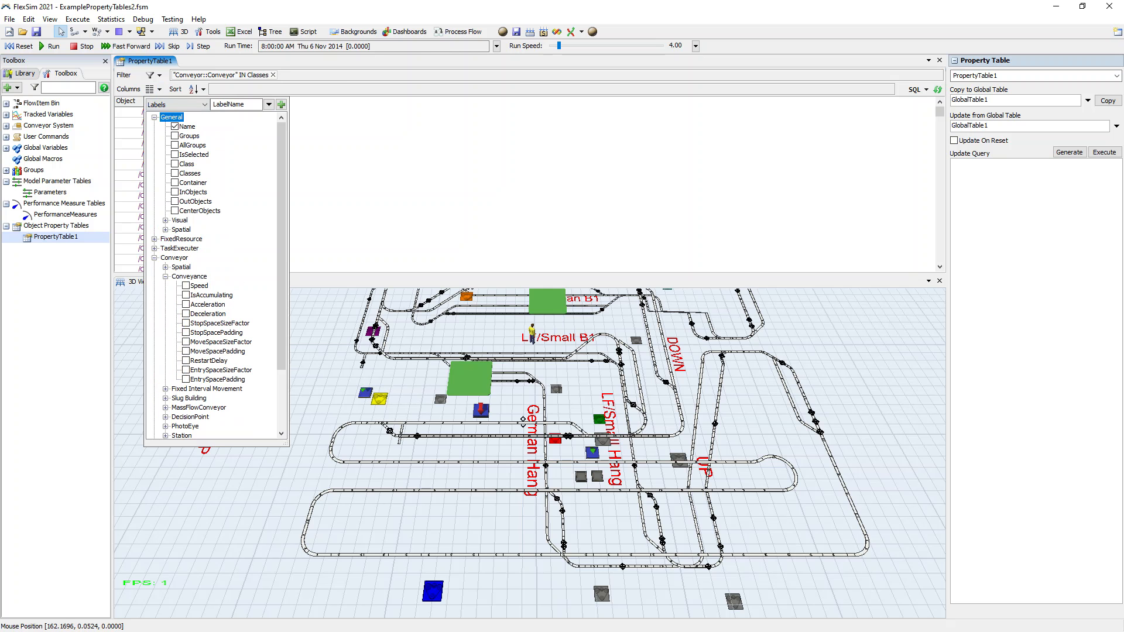
click(187, 286)
click(186, 295)
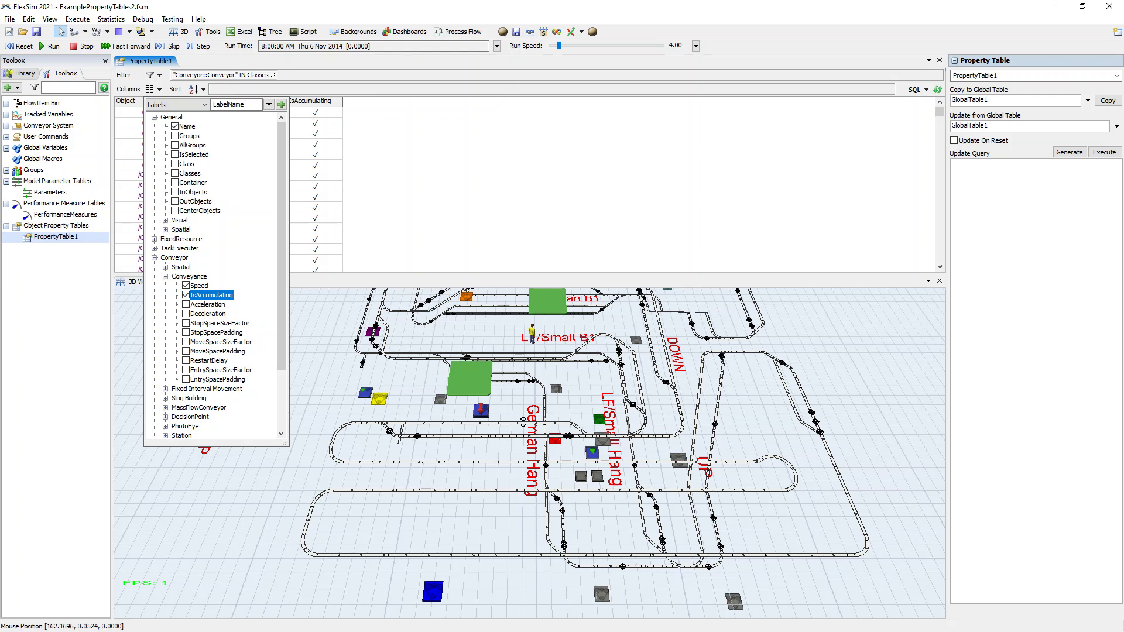
click(186, 304)
click(187, 314)
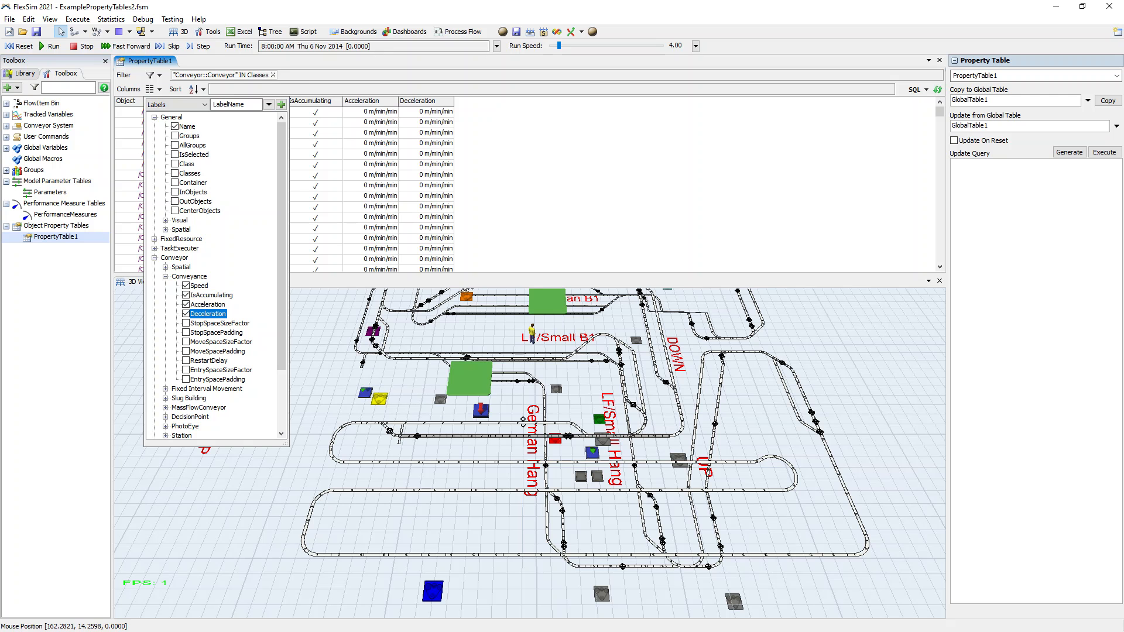
key(Escape)
- Enlarge the property table's area and examine the conveyance values along the whole conveyor list
scroll(284, 187, down, 20)
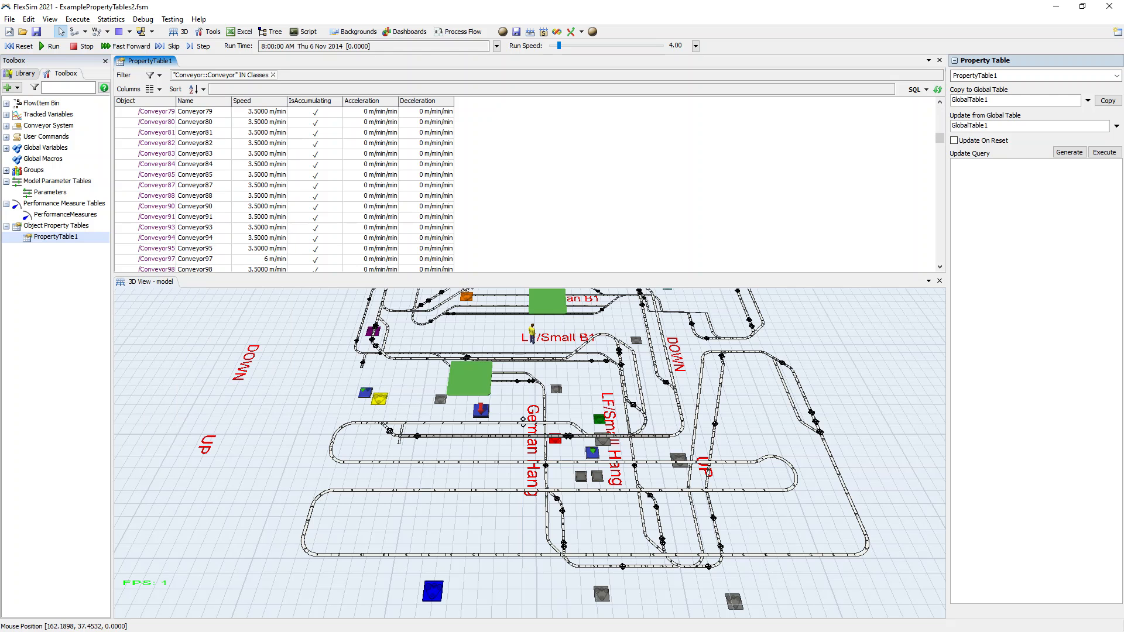
drag(523, 274, 523, 340)
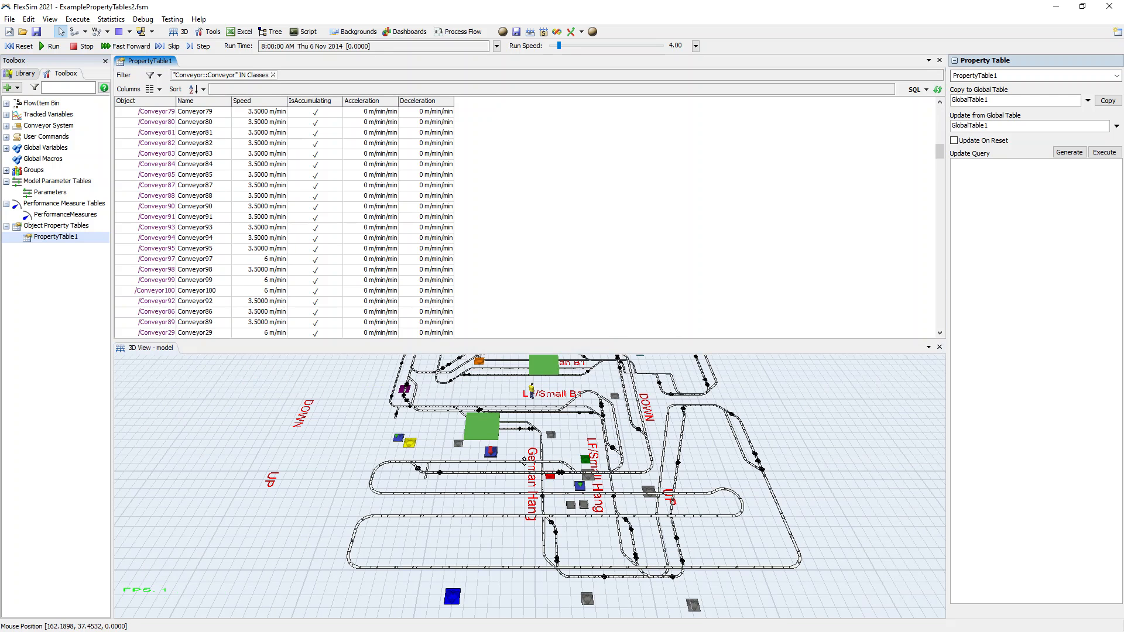
scroll(284, 223, up, 8)
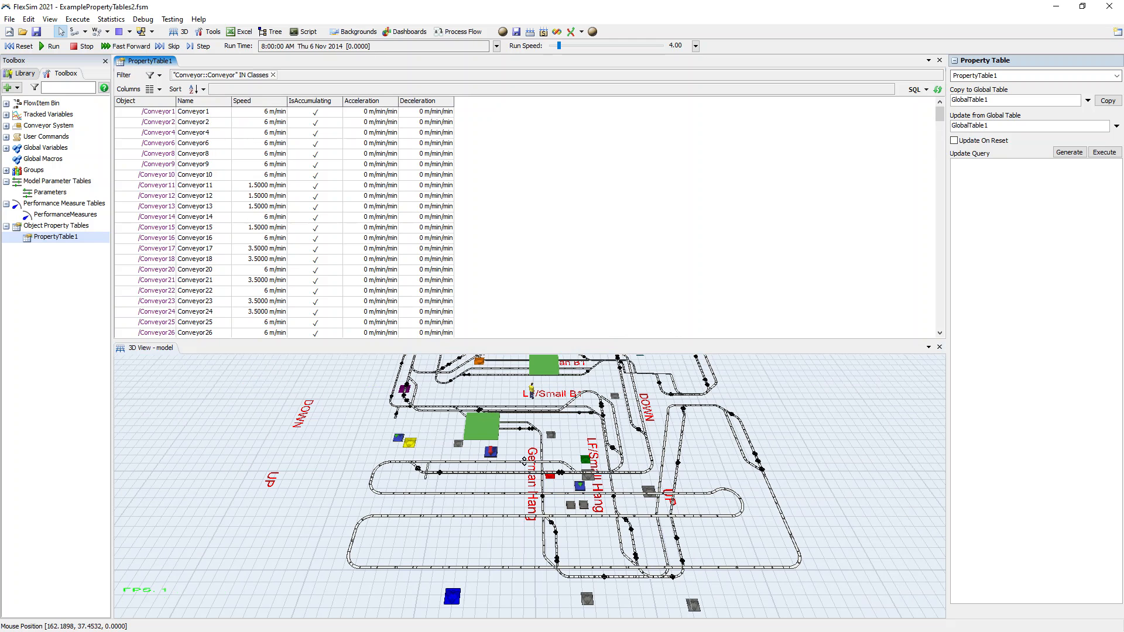
scroll(284, 223, down, 20)
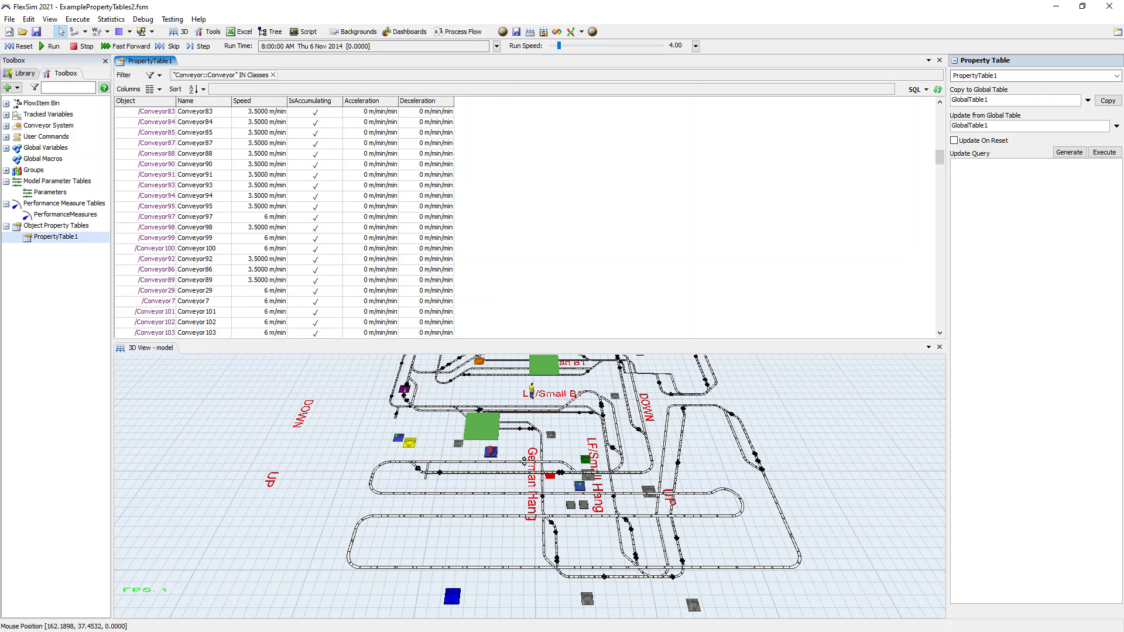
scroll(284, 223, down, 20)
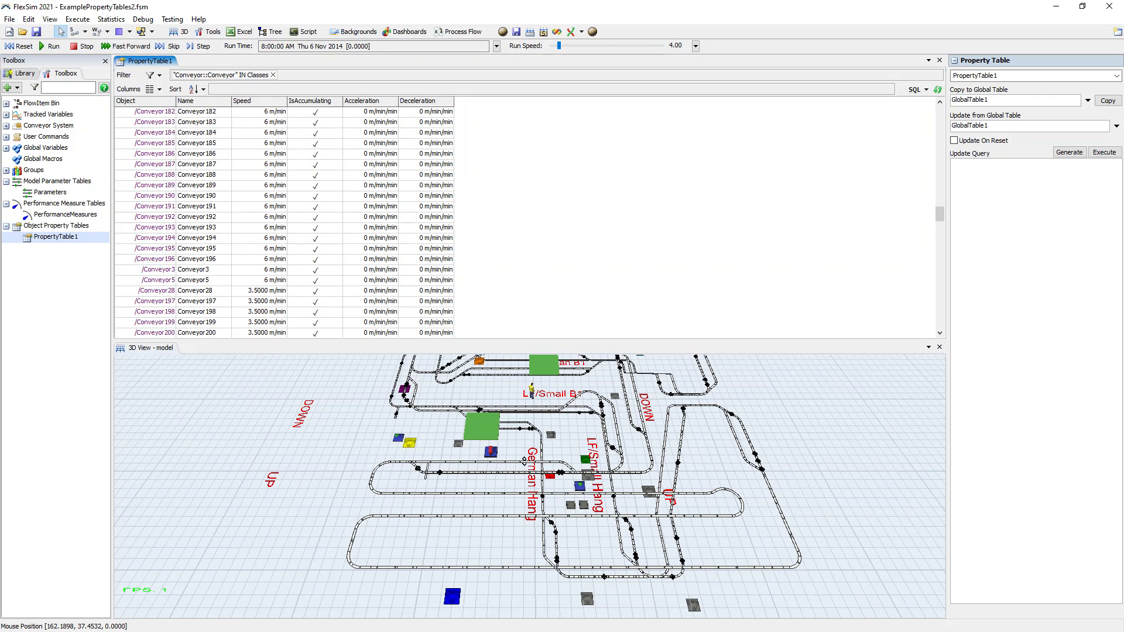
scroll(284, 222, down, 12)
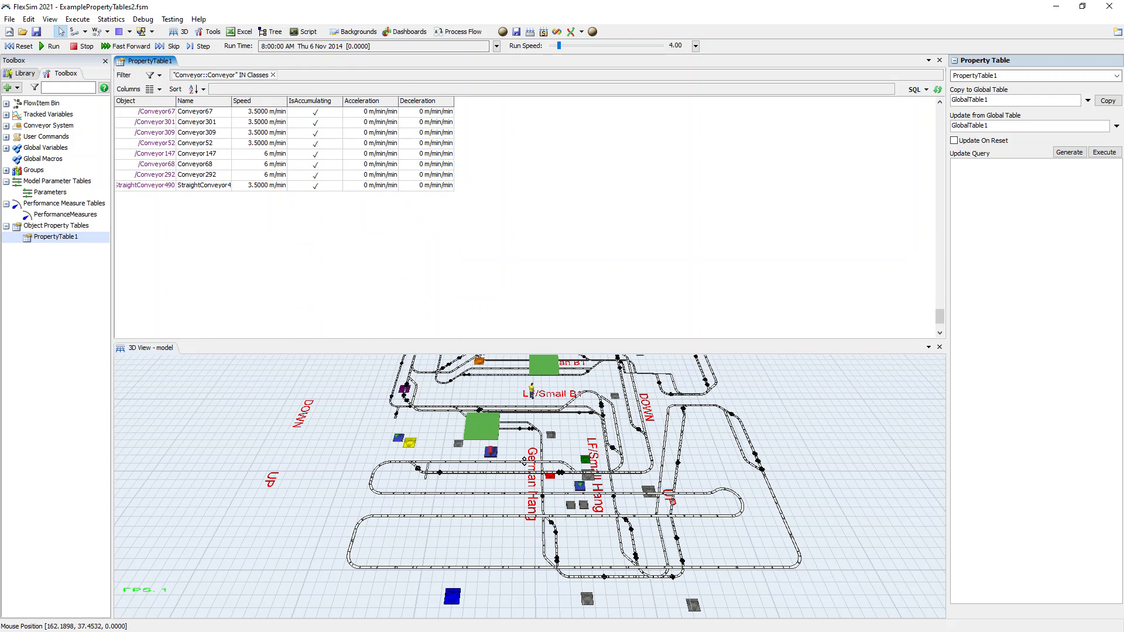
scroll(410, 220, up, 15)
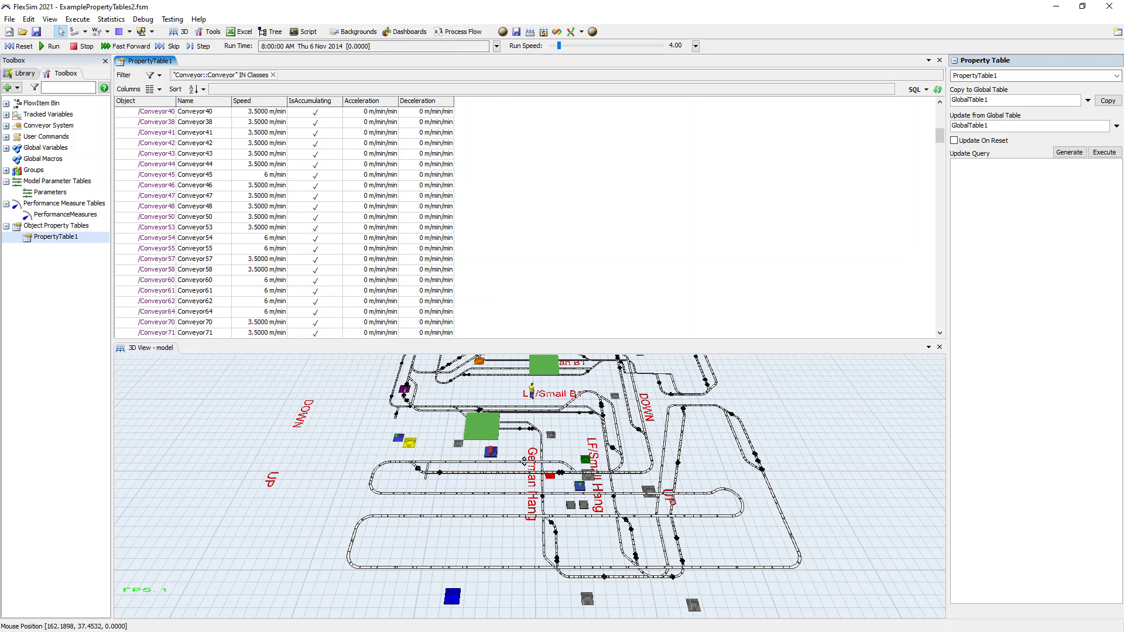
scroll(410, 219, up, 8)
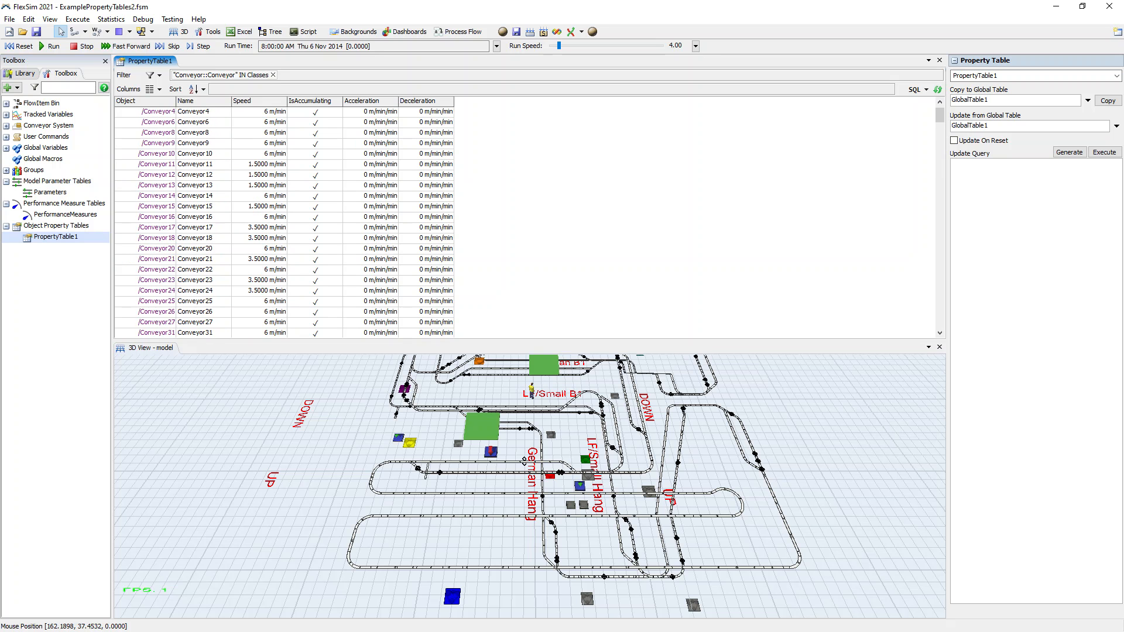
- Remove the Acceleration, Deceleration and IsAccumulating columns from the property table
right_click(384, 102)
click(430, 109)
right_click(384, 102)
click(430, 109)
right_click(321, 102)
click(366, 109)
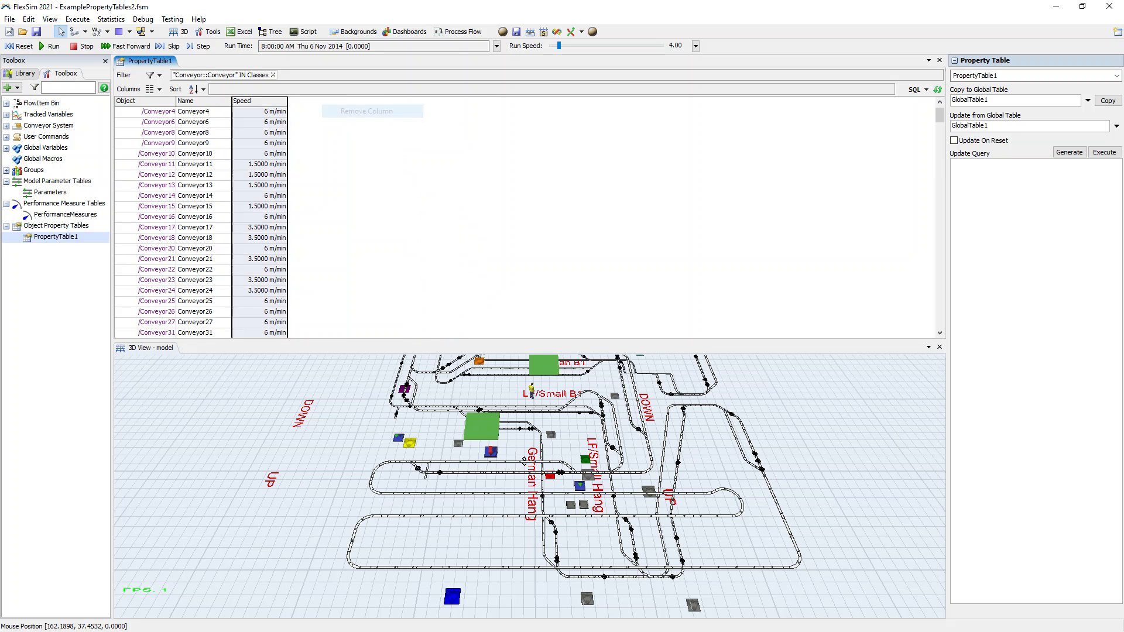
- Set Conveyor2's speed to 5 m/min directly in the property table
scroll(201, 223, up, 1)
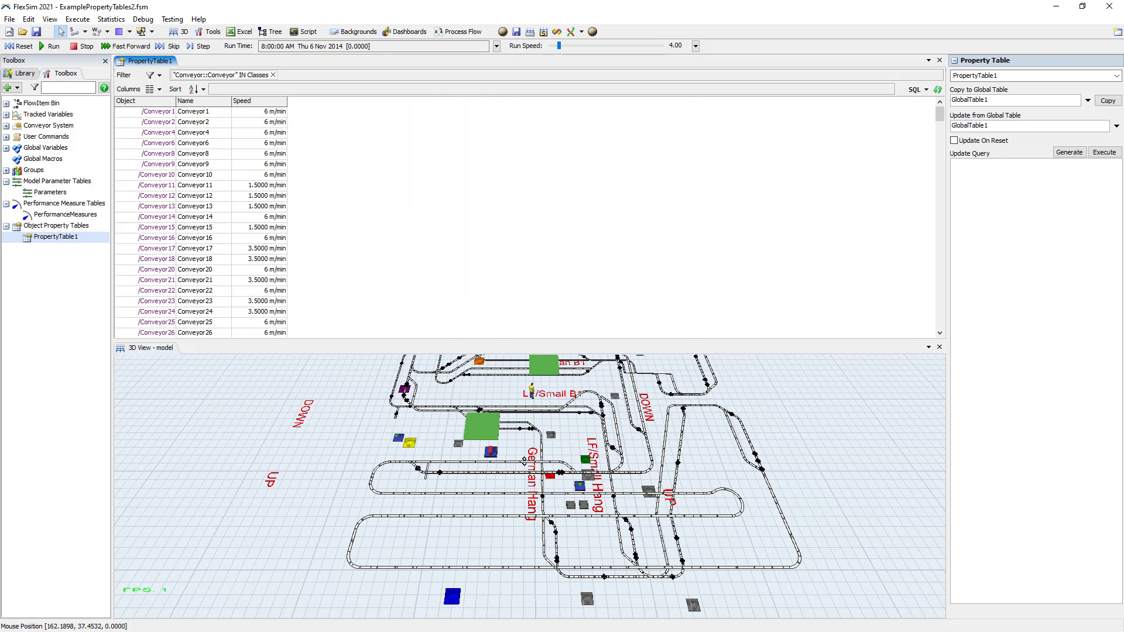
double_click(260, 122)
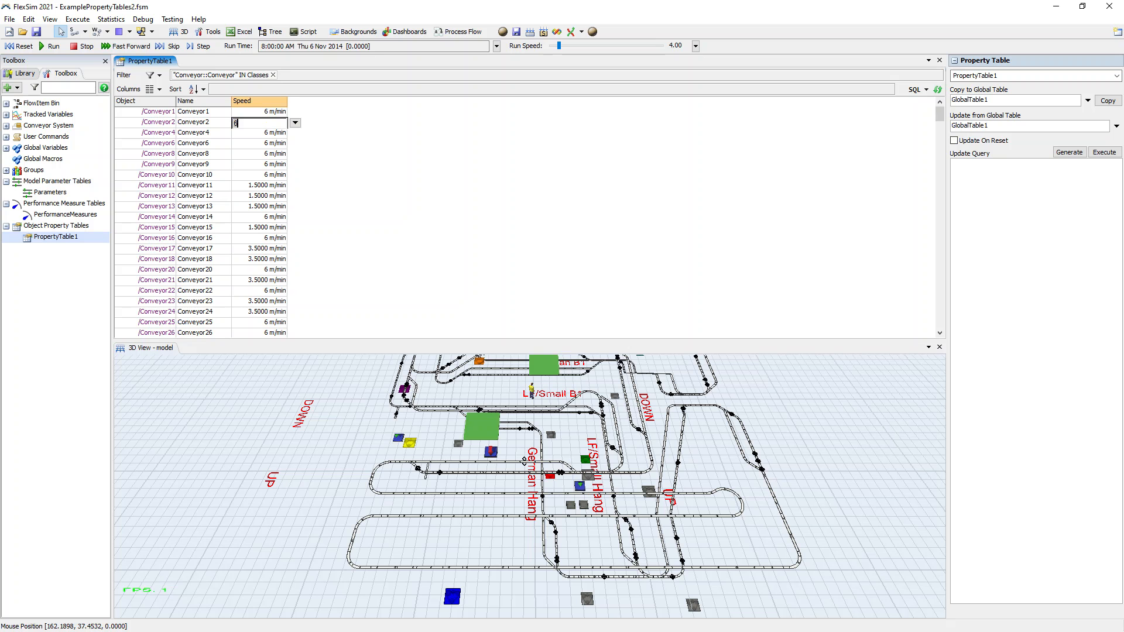
text(5)
key(Return)
text(5)
key(Return)
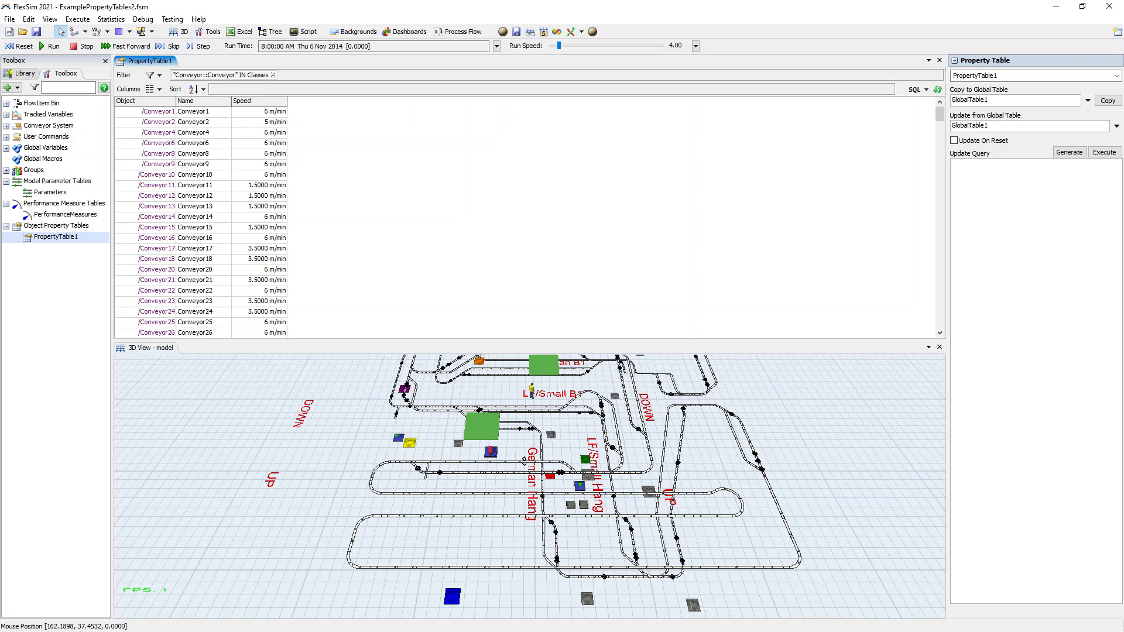
- Try to set the speed of the rows from Conveyor1 to Conveyor10 to 7 m/min at once
drag(259, 111, 259, 175)
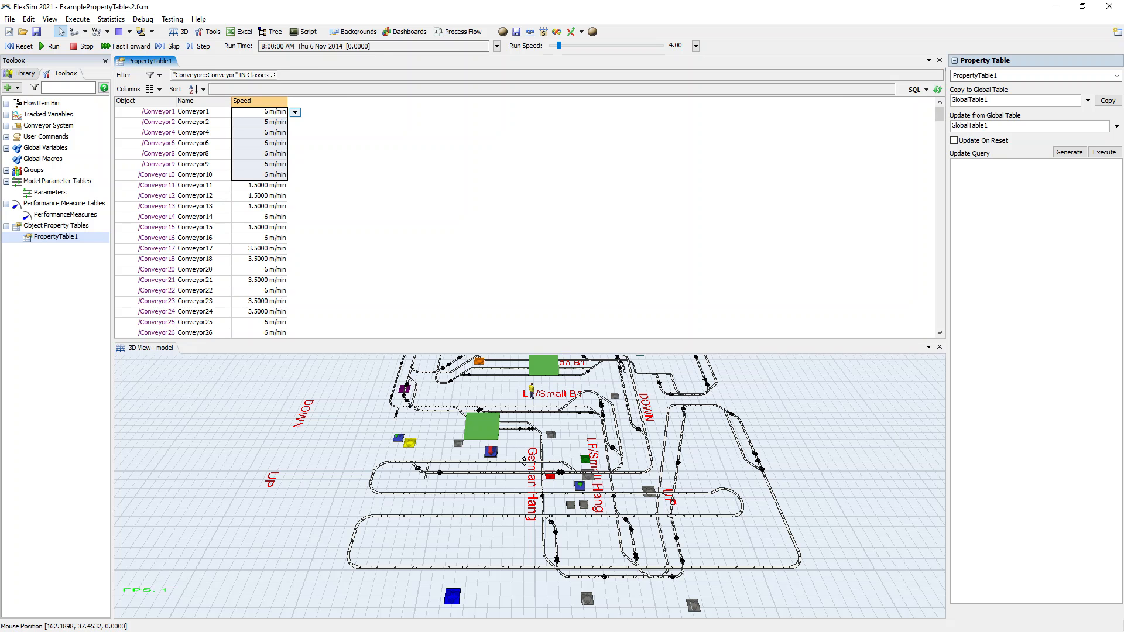
click(295, 112)
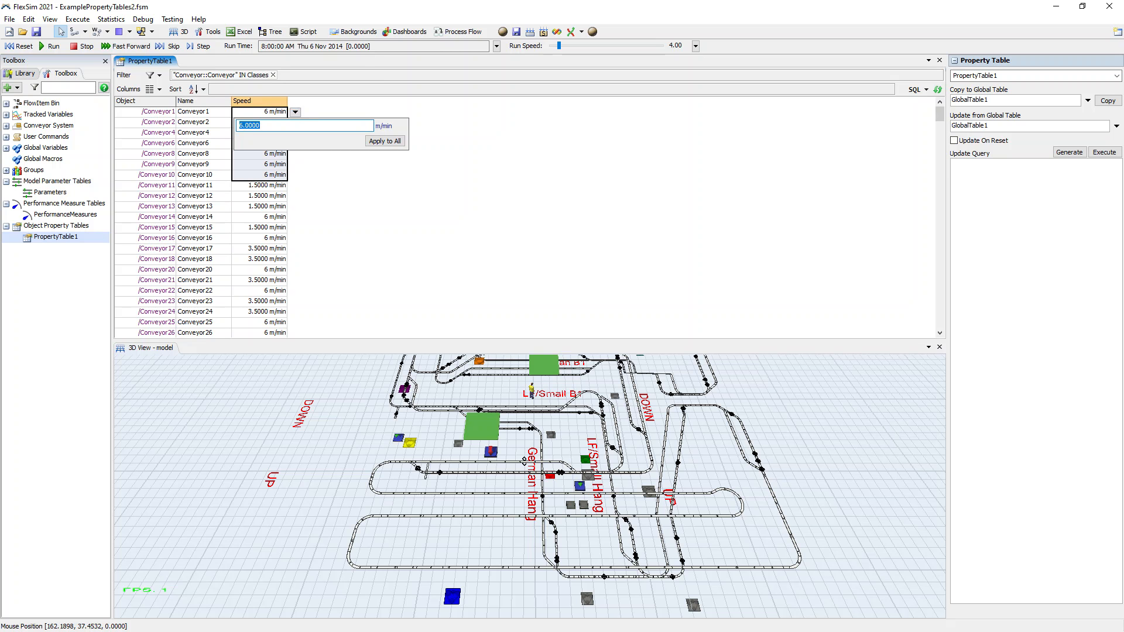
drag(263, 126, 237, 126)
text(7)
key(Return)
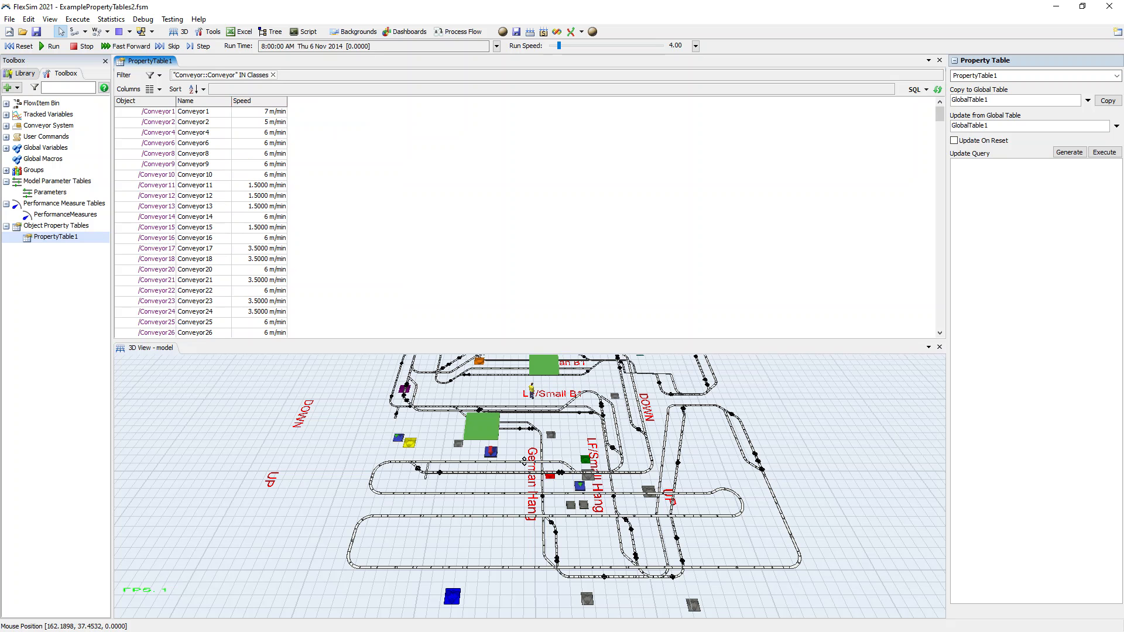
- Apply the 7 m/min speed to all rows from Conveyor1 to Conveyor10
drag(269, 111, 269, 174)
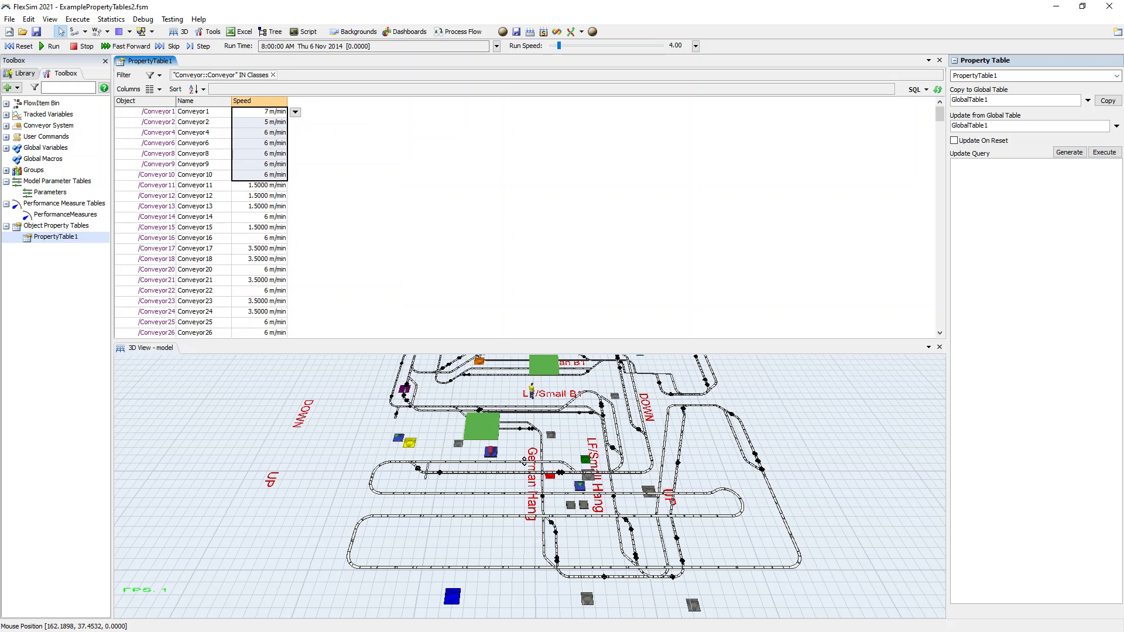
click(295, 112)
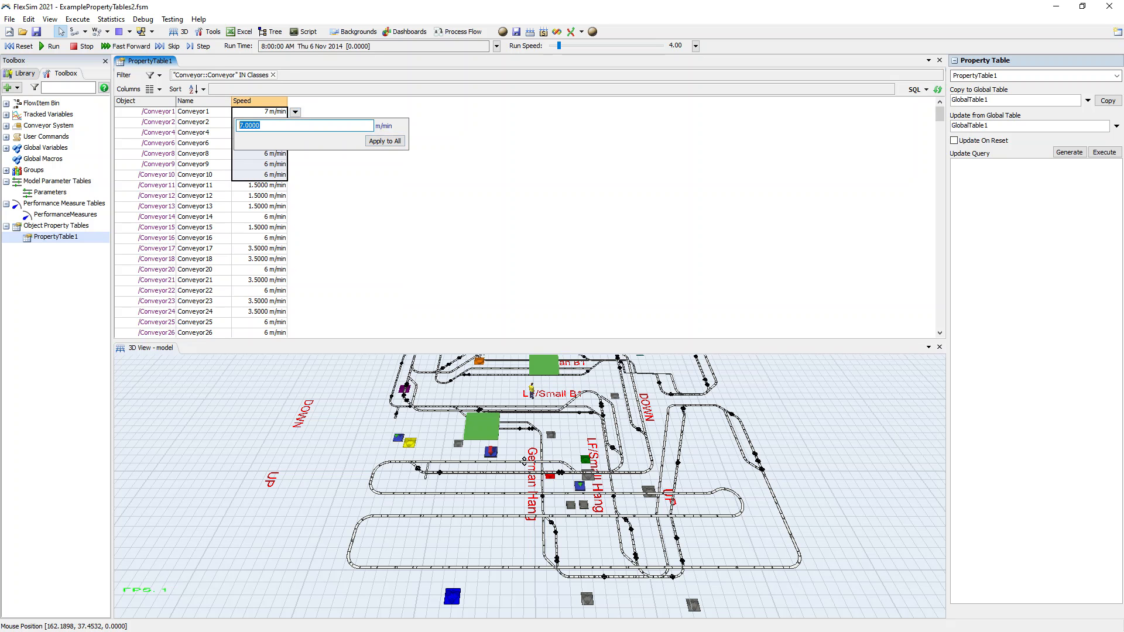
click(275, 125)
click(385, 142)
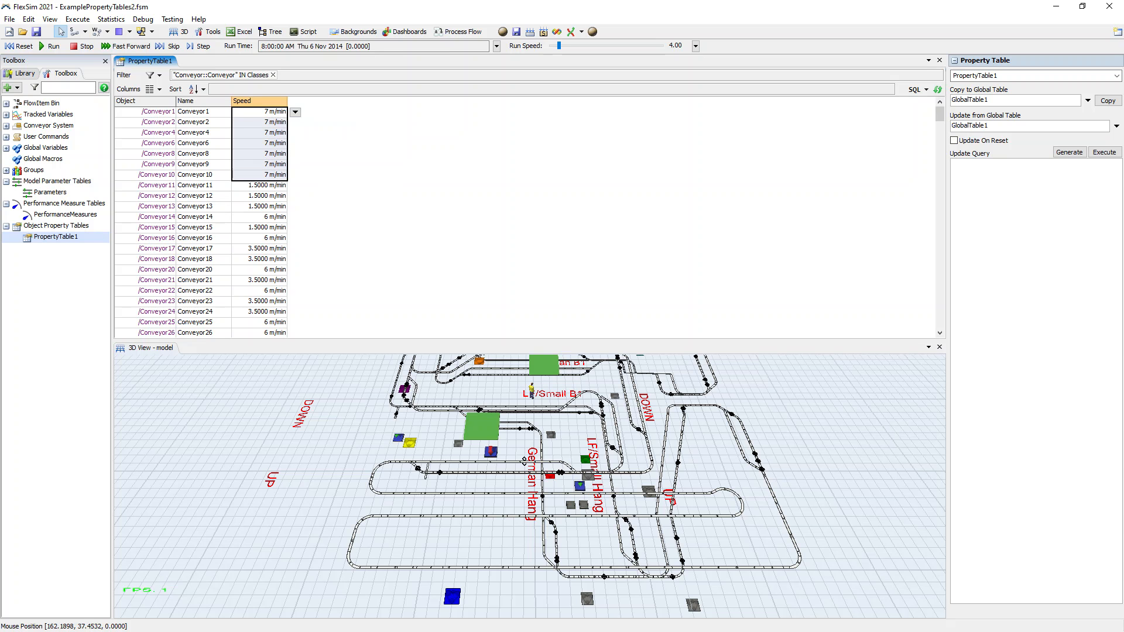
- Set the speed of all selected rows from Conveyor1 to Conveyor10 to 6 m/min and check the conveyor speeds
click(295, 112)
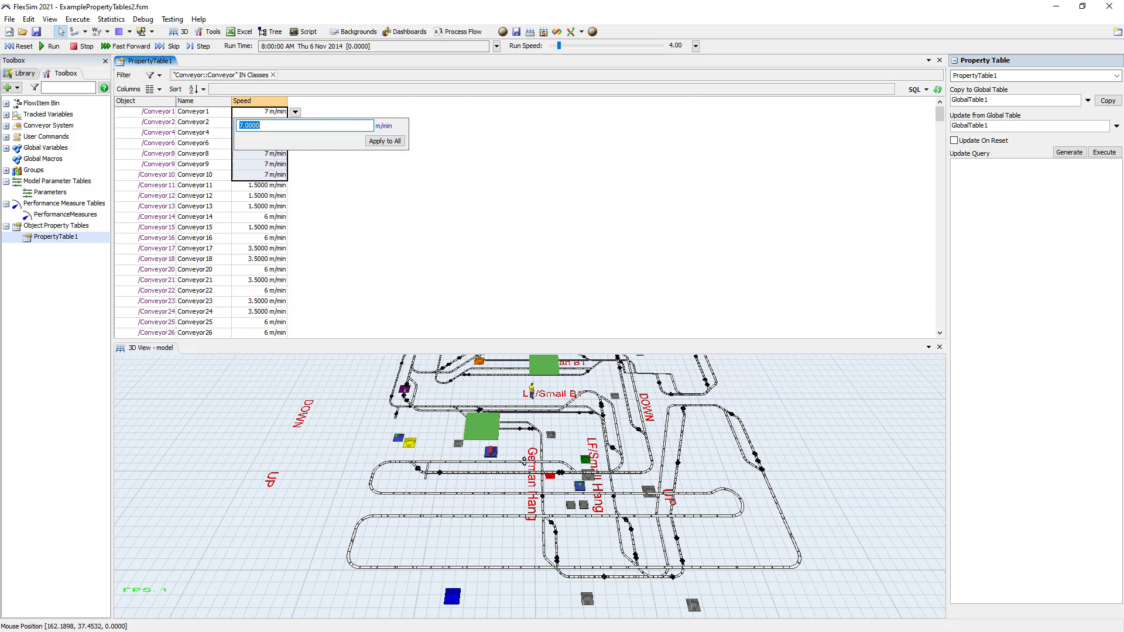
text(6)
key(Return)
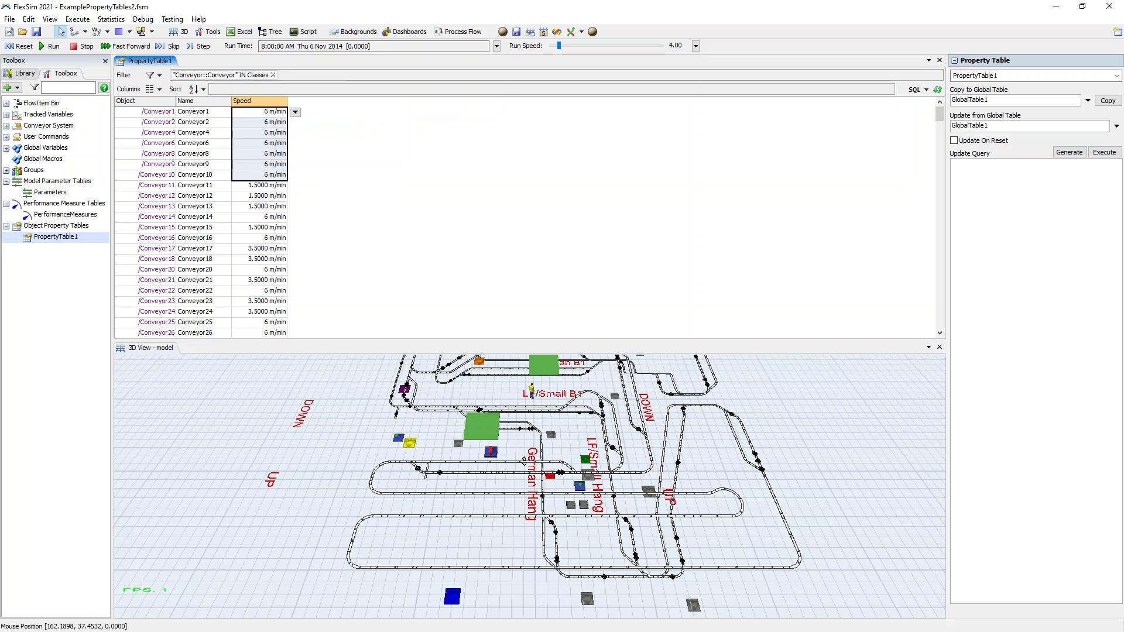
scroll(200, 222, down, 20)
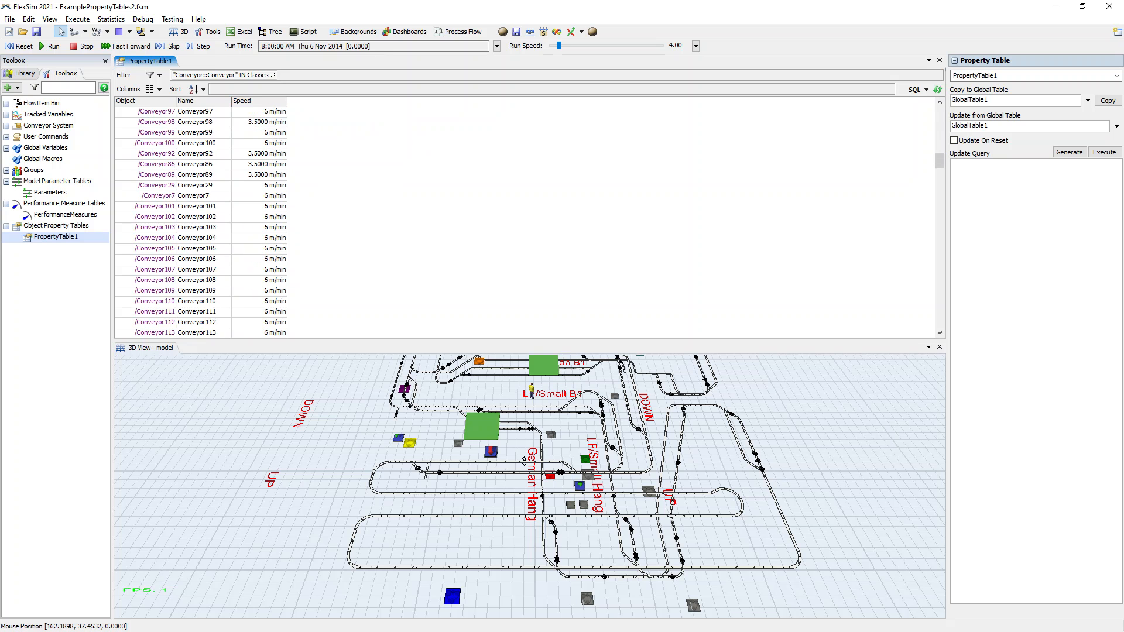
scroll(199, 223, up, 20)
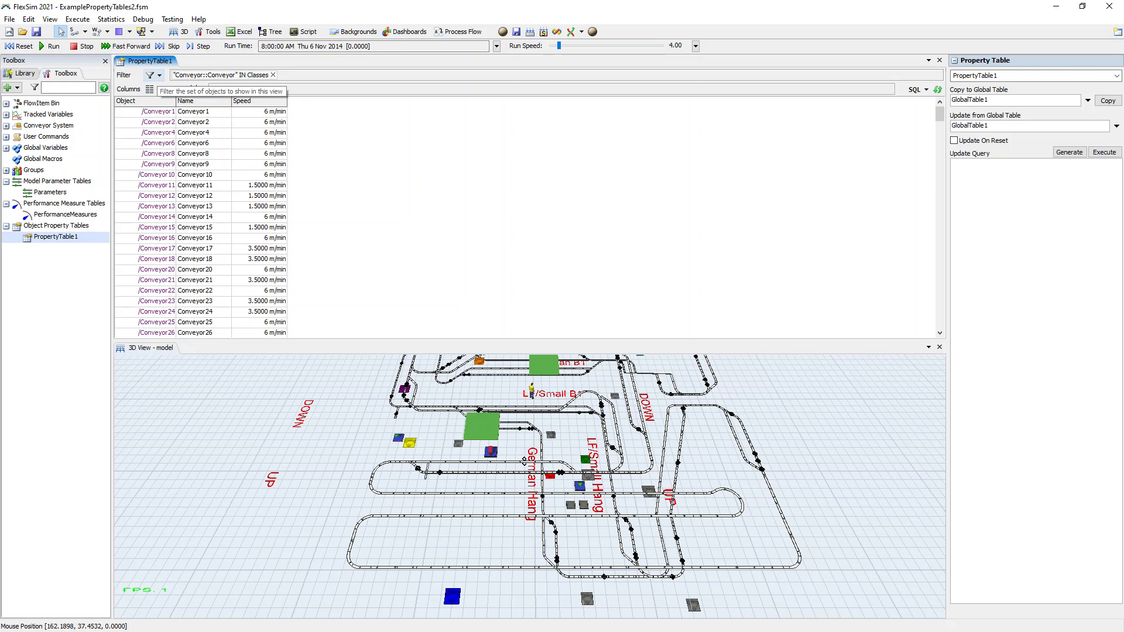
click(151, 76)
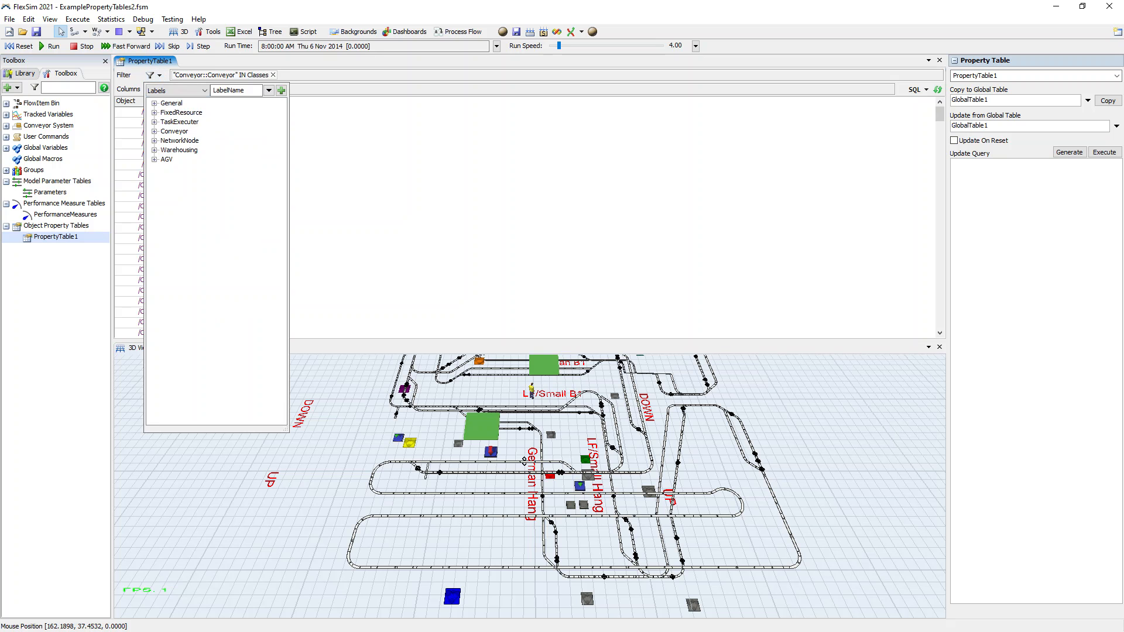
click(154, 103)
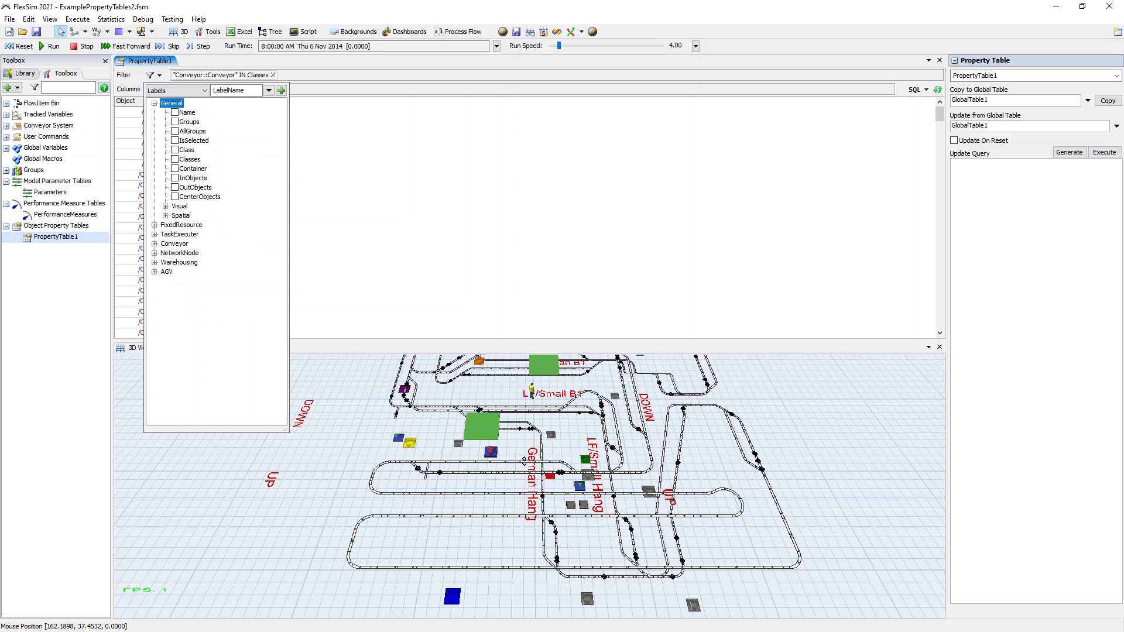
click(151, 75)
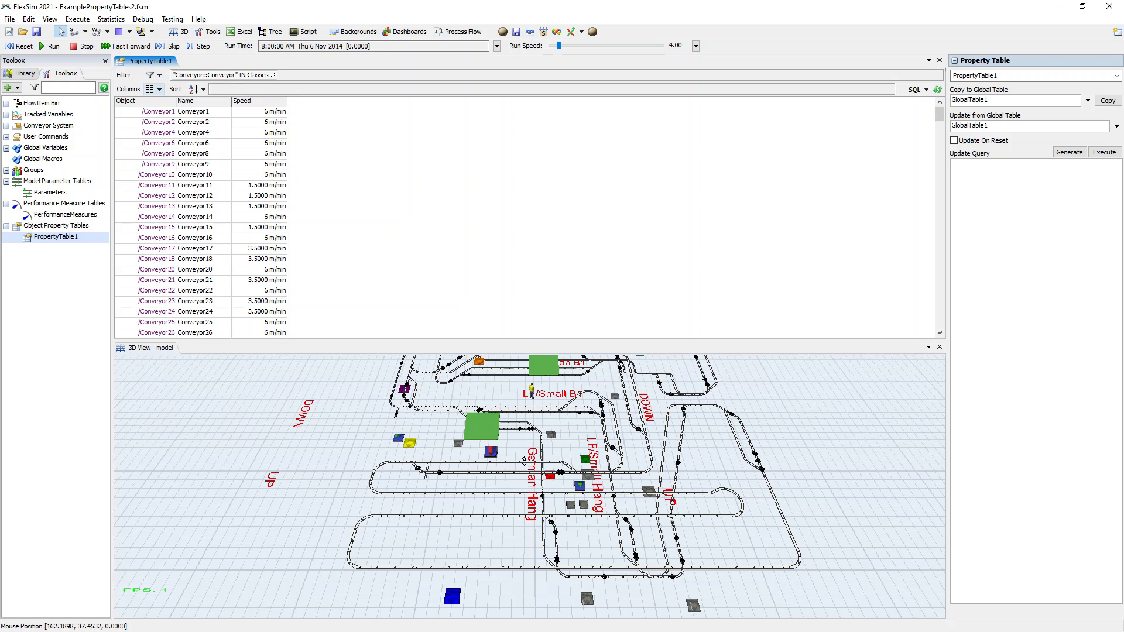
- Add the General property Classes as a column and widen it to show each conveyor's full class list
click(152, 90)
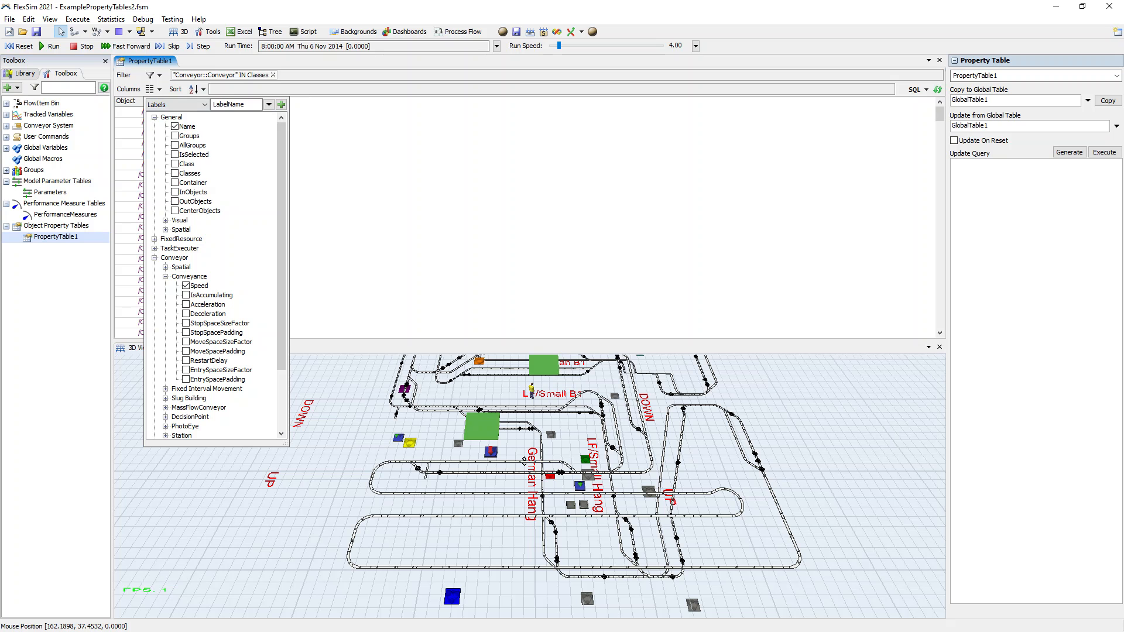
click(175, 173)
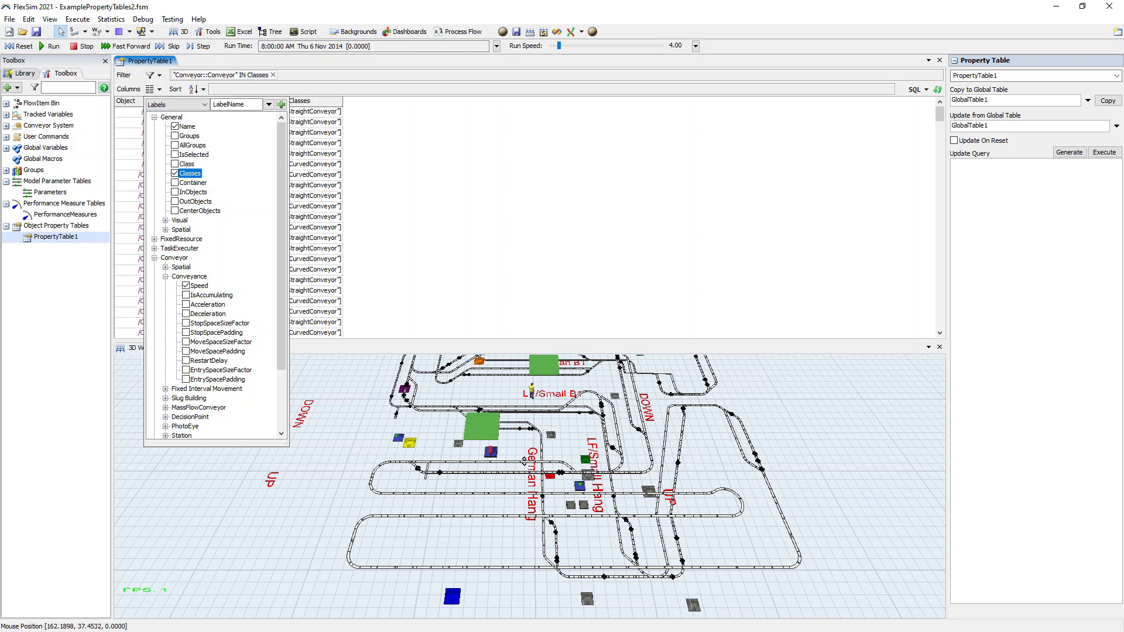
key(Escape)
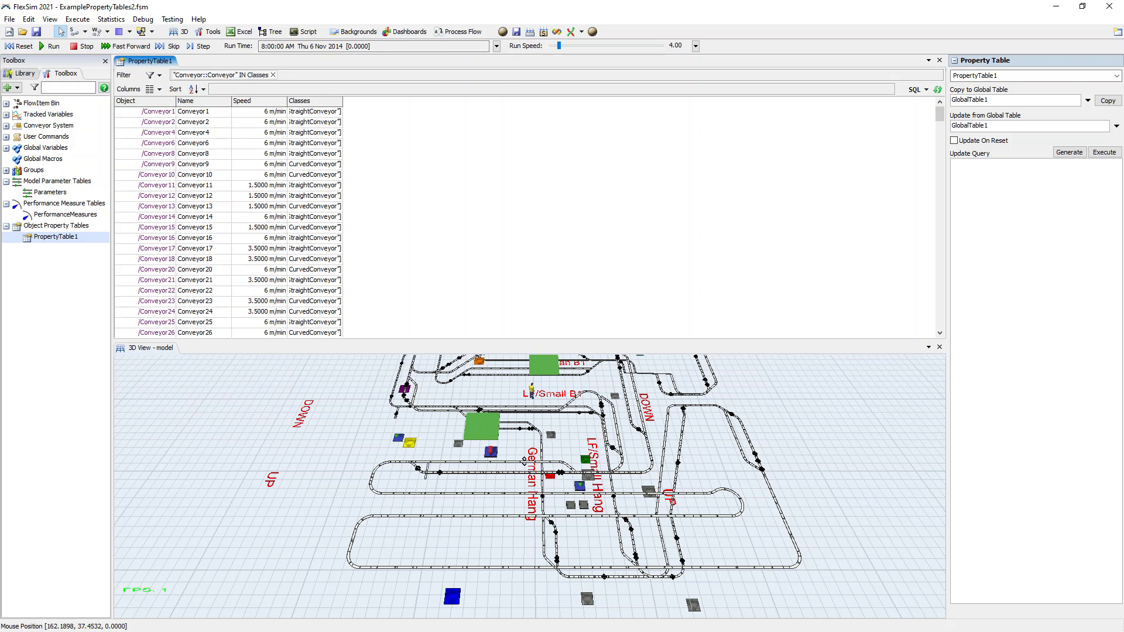
drag(820, 101, 669, 102)
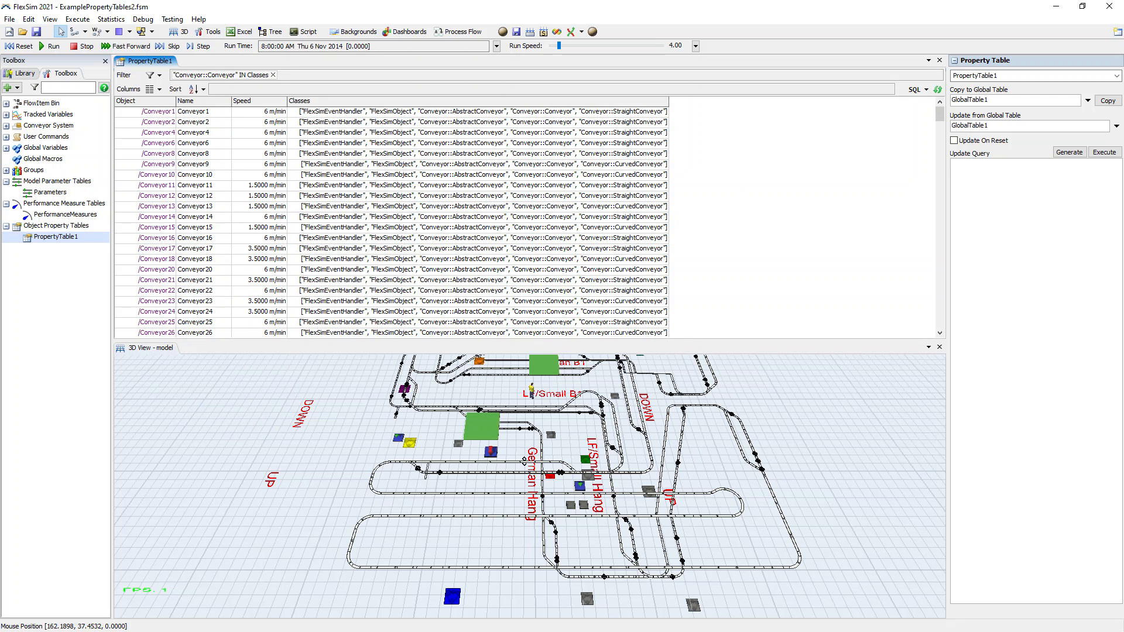
click(168, 111)
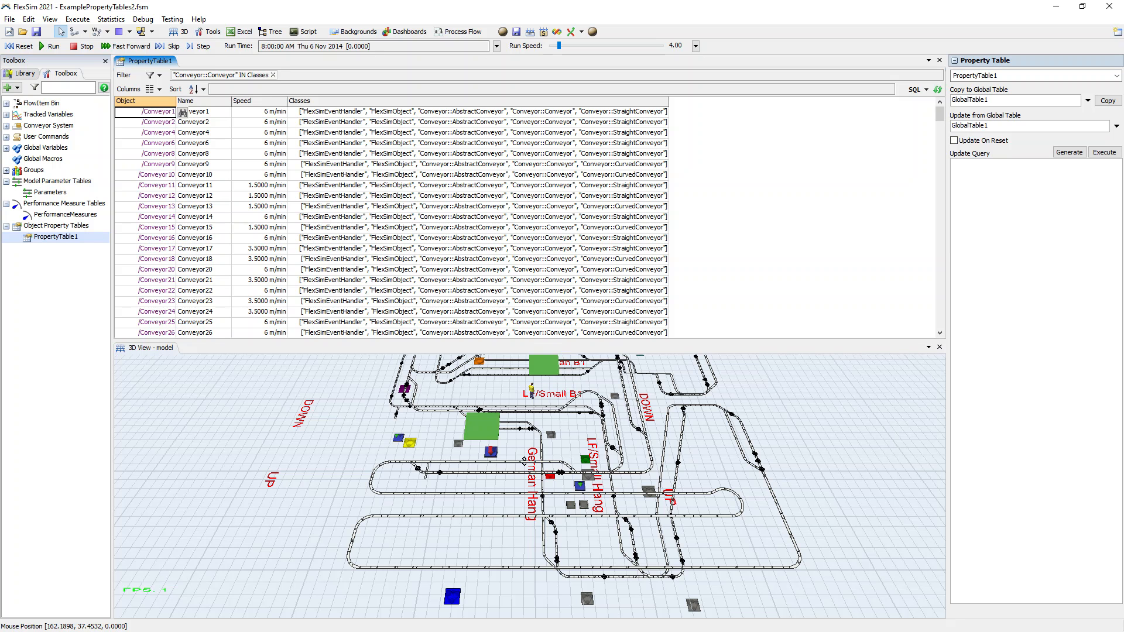
key(Escape)
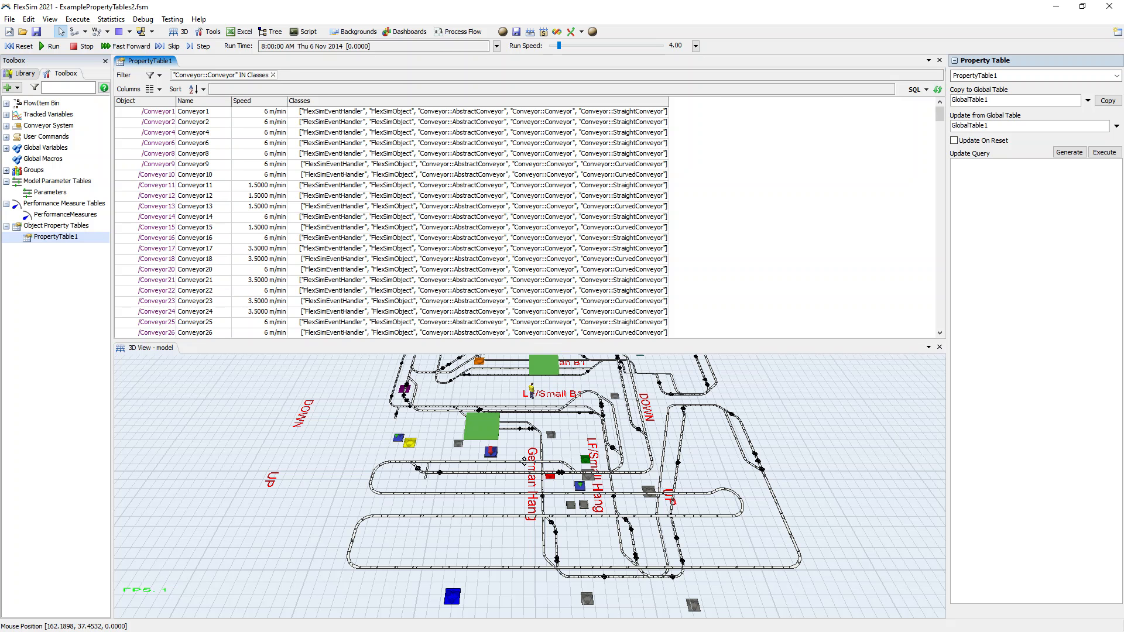
- Change the class filter from the Conveyor class to FlexSimObject and look through the listed objects
click(221, 75)
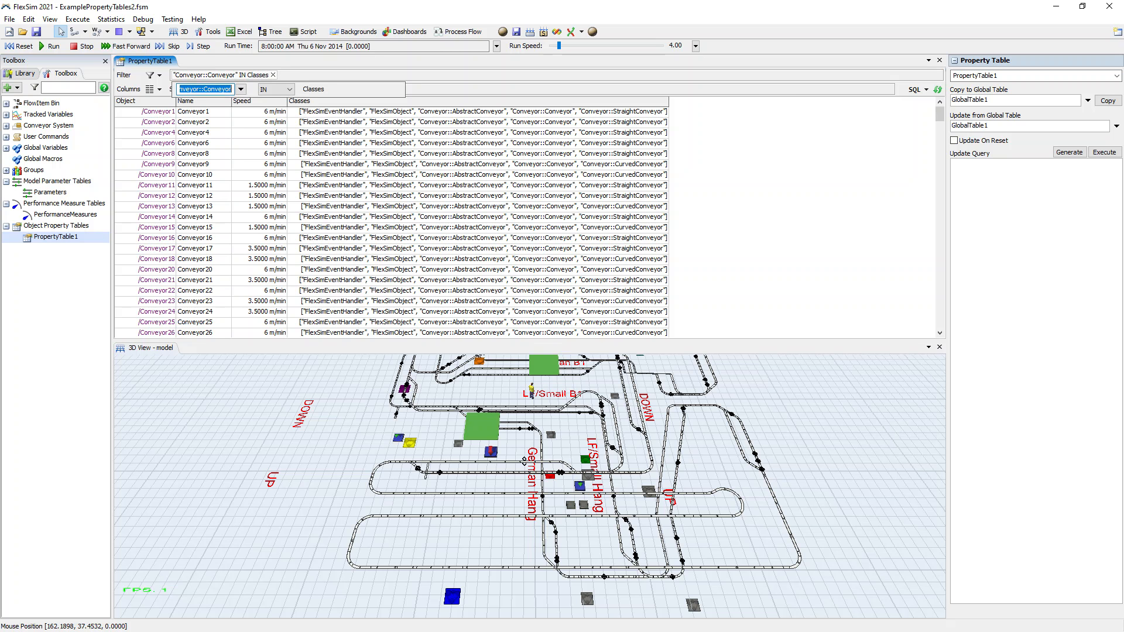
click(230, 90)
click(241, 89)
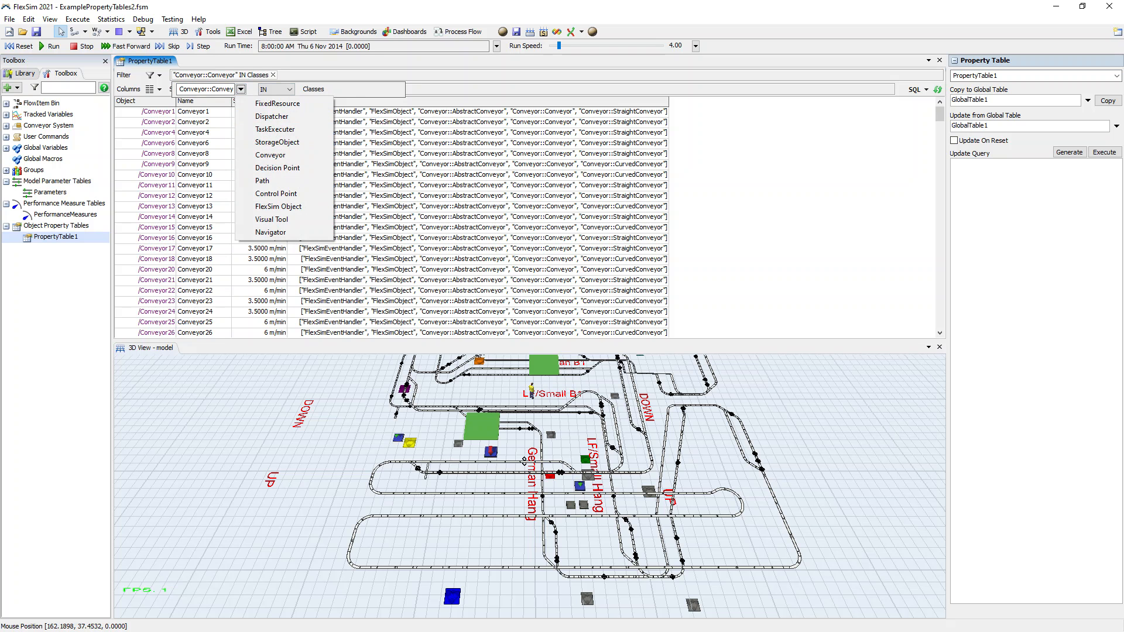
click(241, 89)
drag(230, 89, 175, 89)
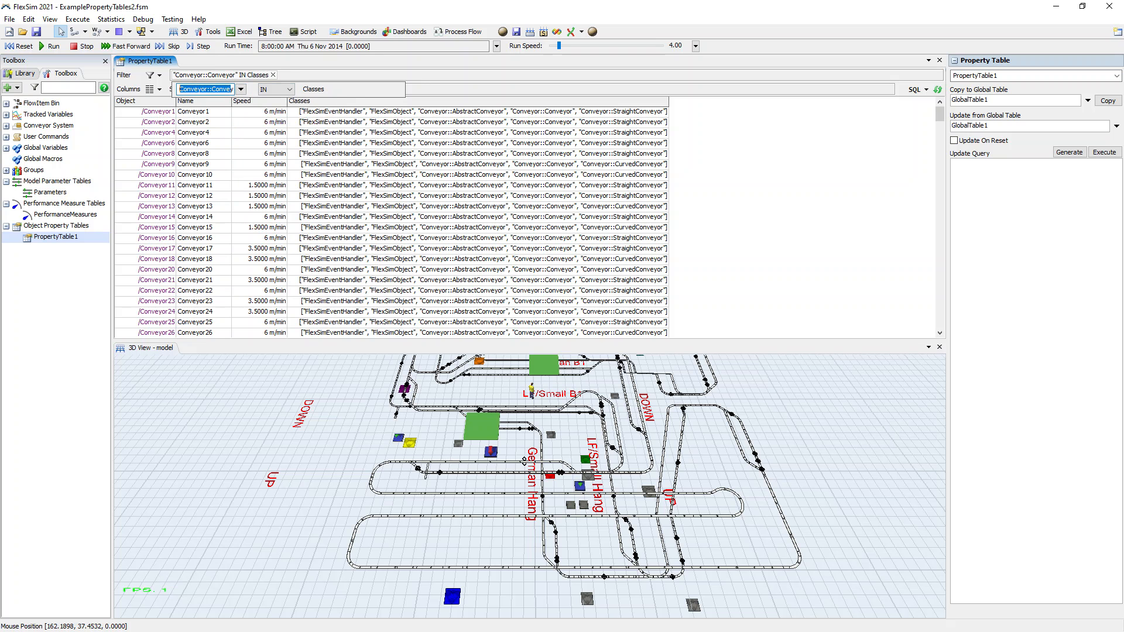
key(BackSpace)
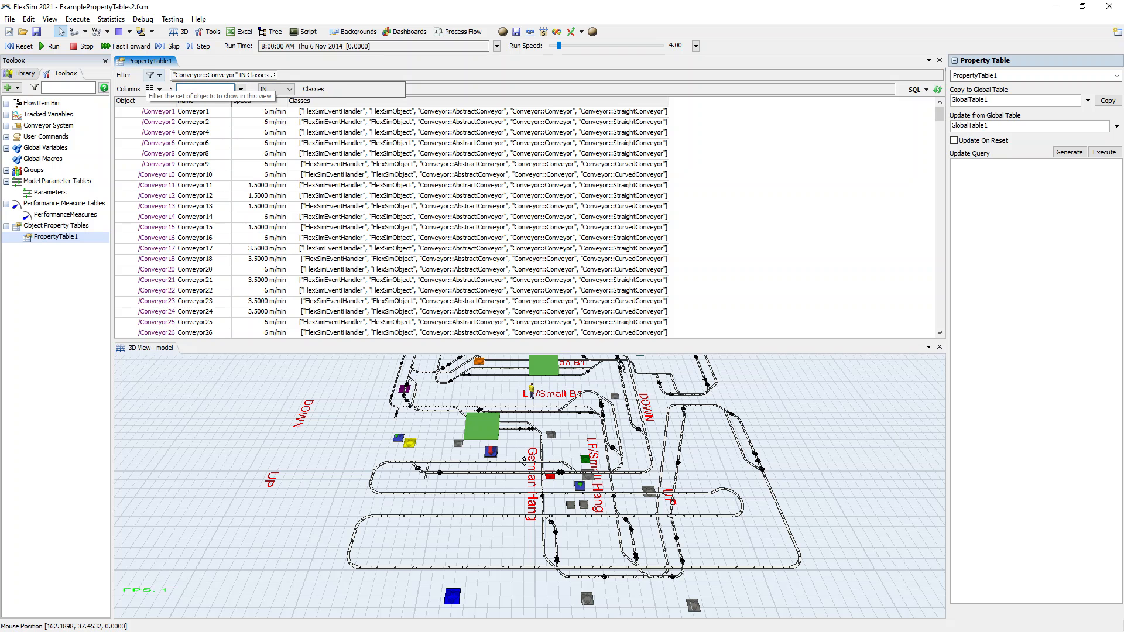
text(FlexSimObject)
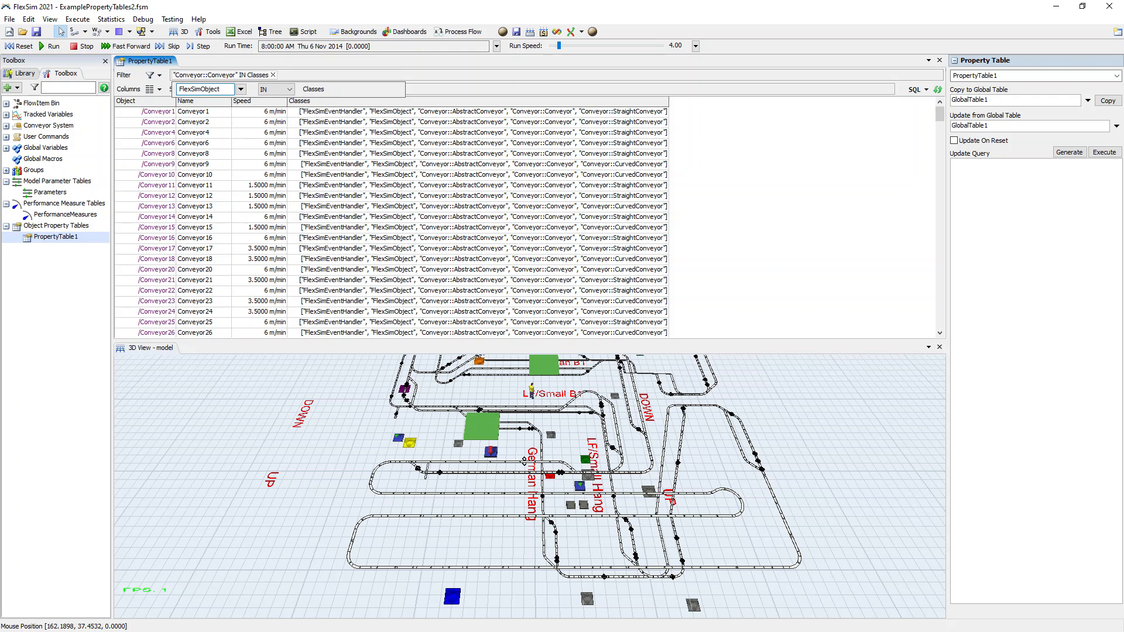
key(Return)
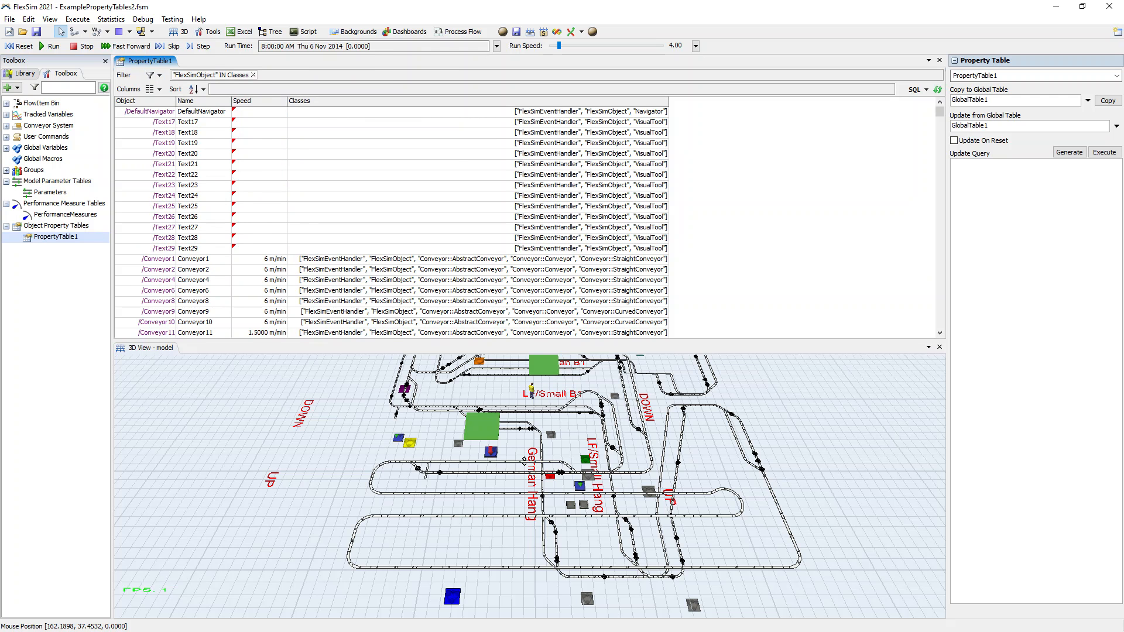
scroll(391, 220, down, 10)
scroll(391, 220, down, 20)
scroll(391, 220, up, 20)
- Set the class filter to the predefined Conveyor class so the table lists only conveyors
click(211, 75)
click(240, 89)
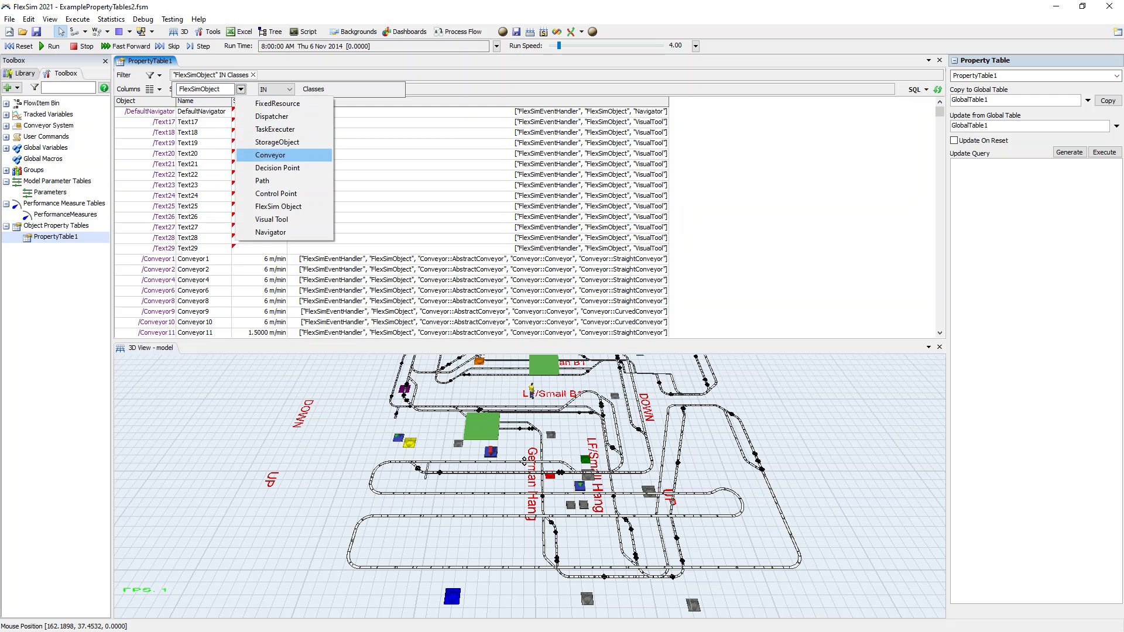
click(270, 155)
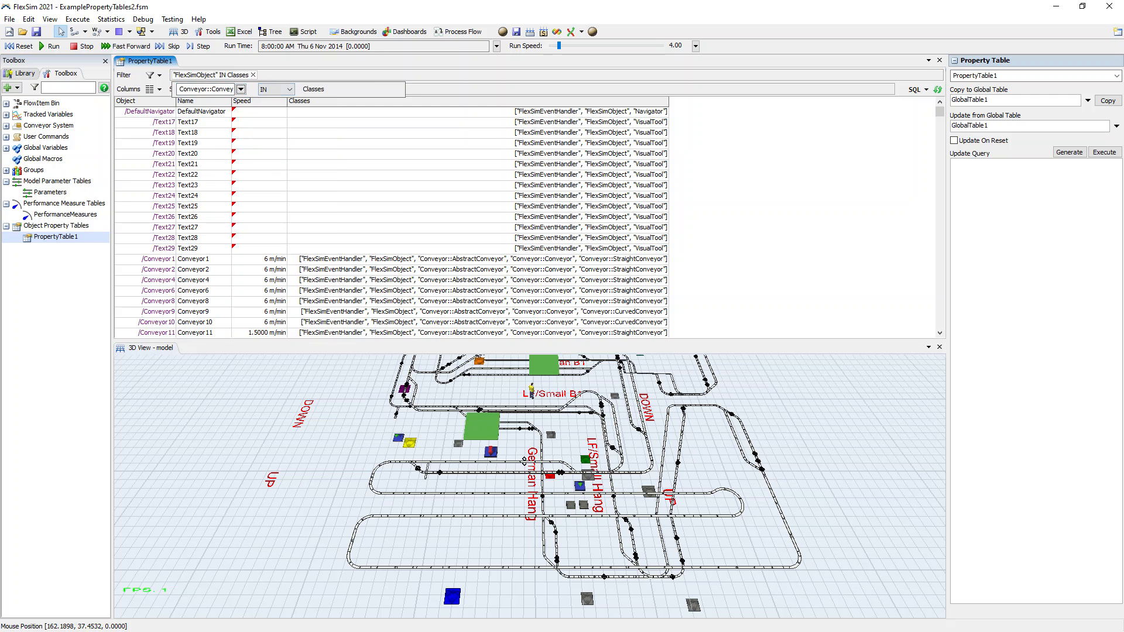
key(Return)
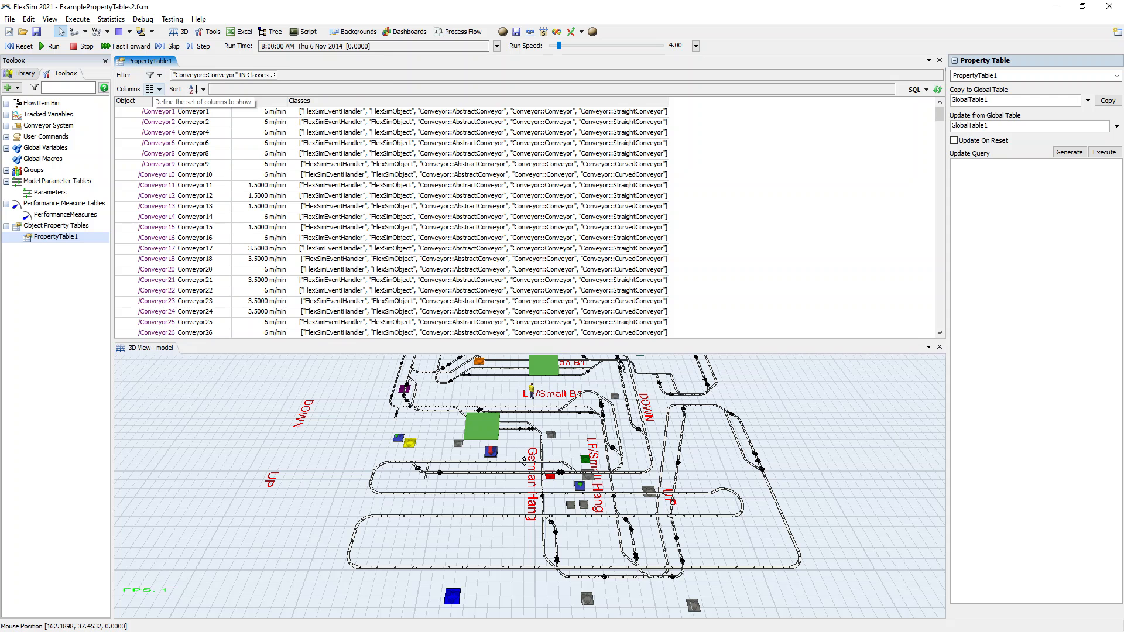
- Replace the Classes column with the General property Groups and size the column to fit the group lists
right_click(452, 109)
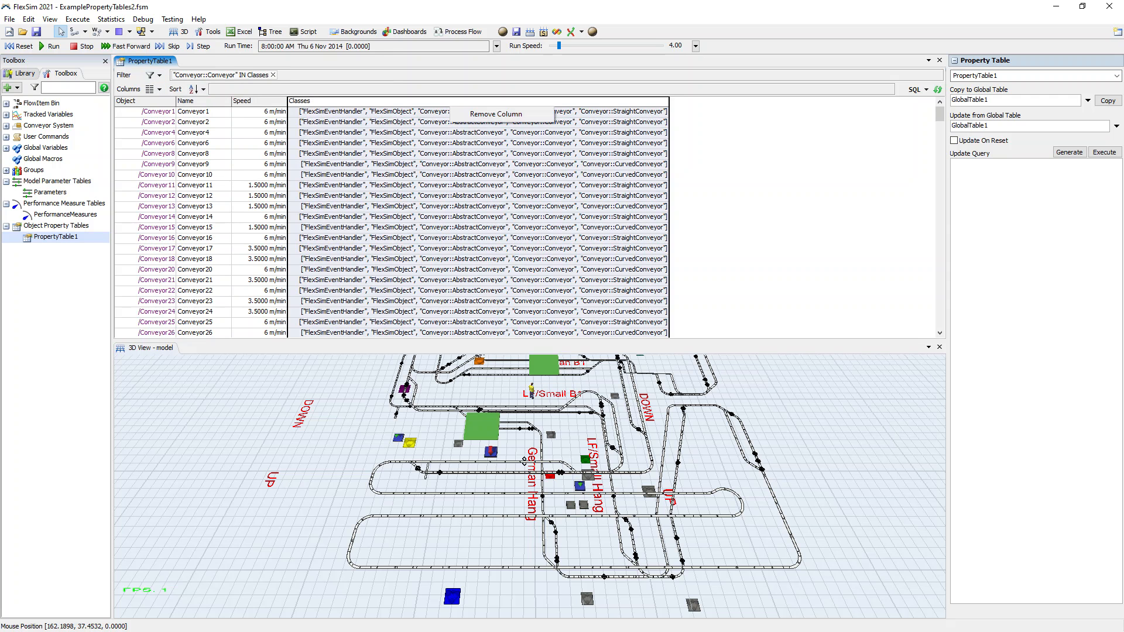
click(502, 115)
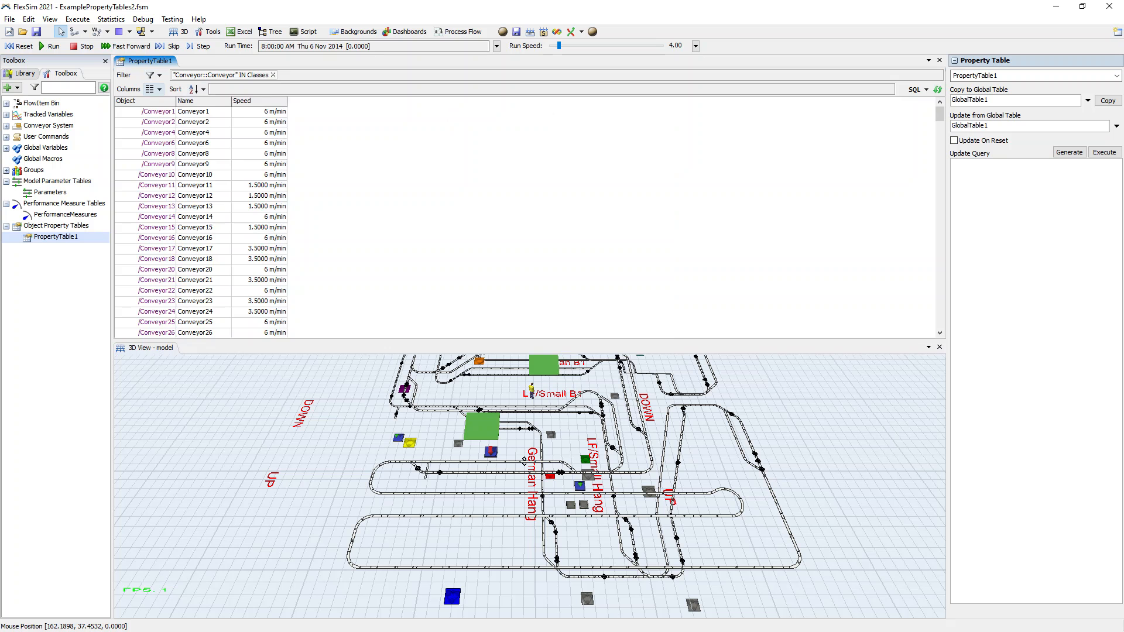
click(151, 89)
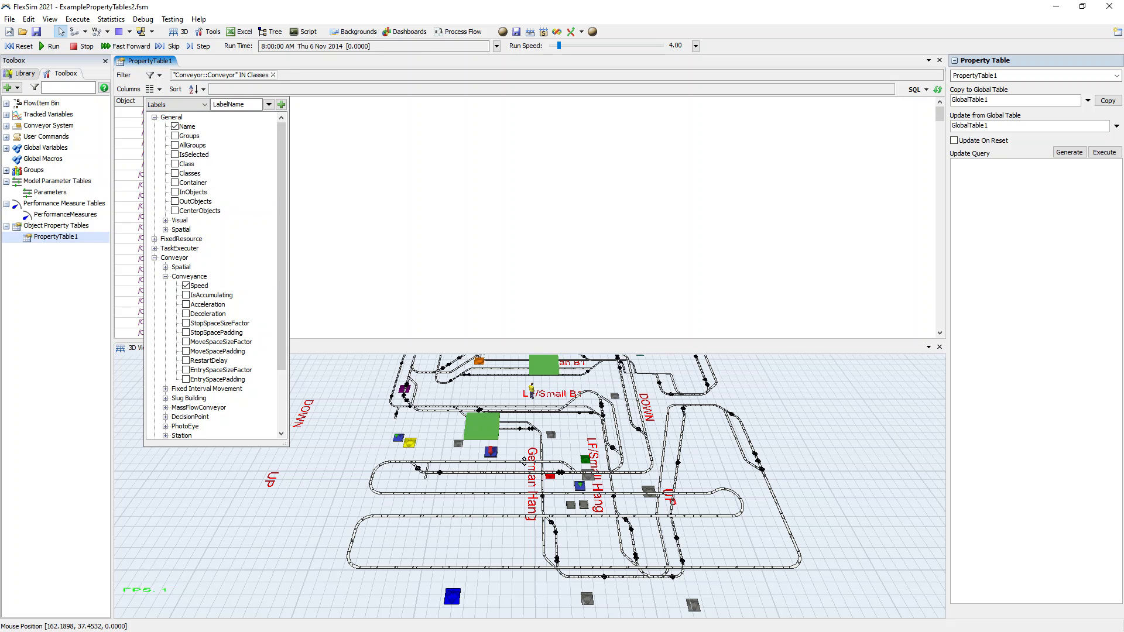
click(174, 135)
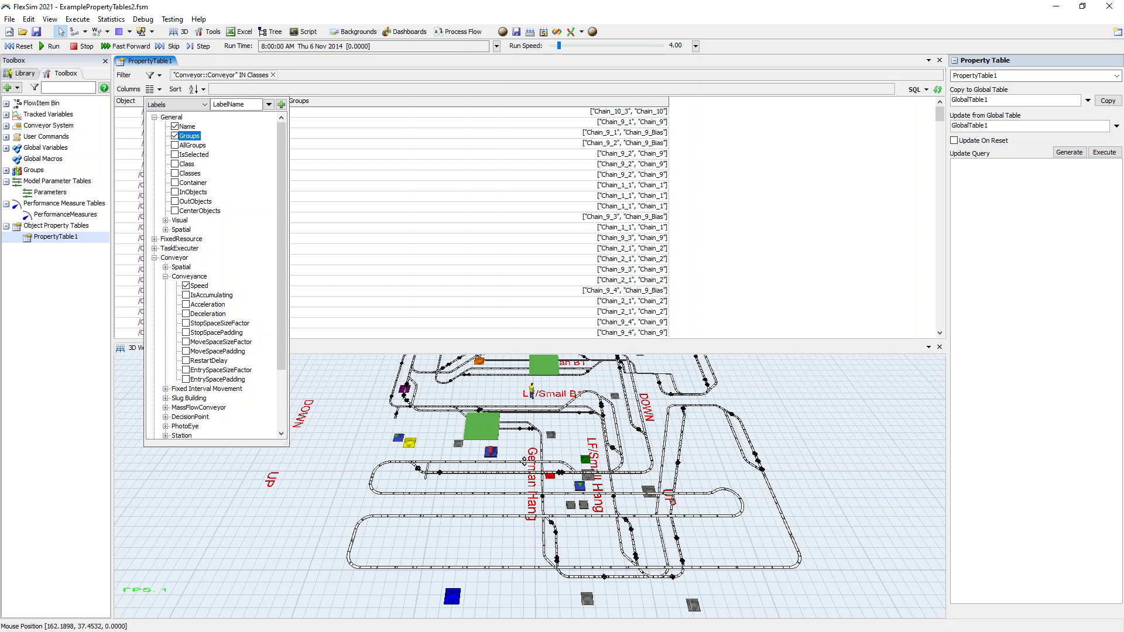
key(Escape)
drag(669, 101, 400, 101)
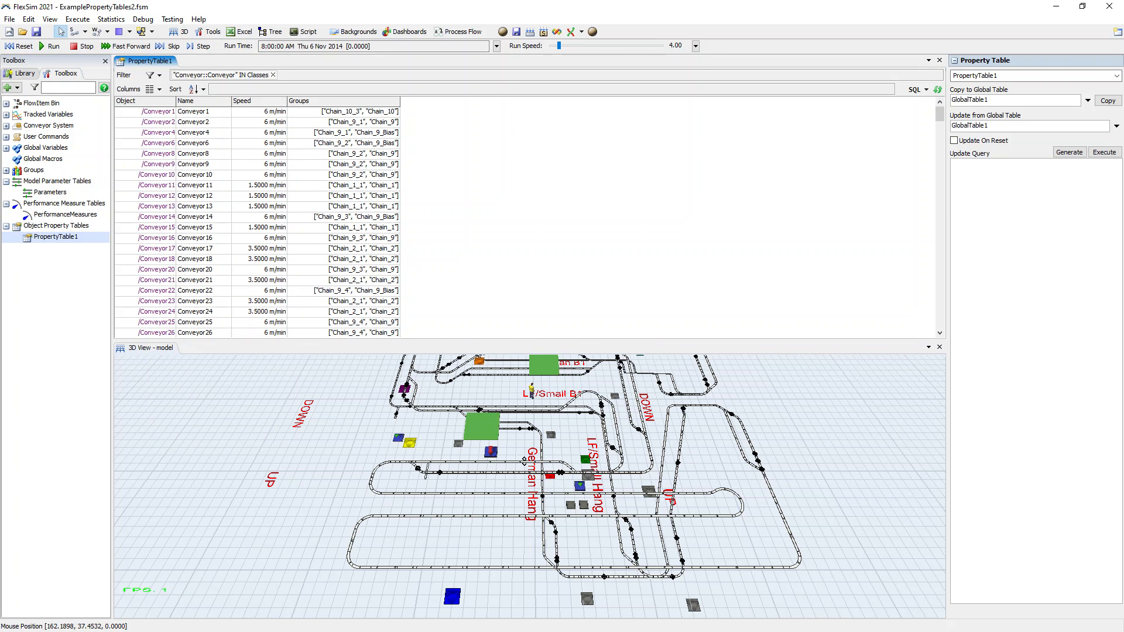
scroll(257, 223, down, 7)
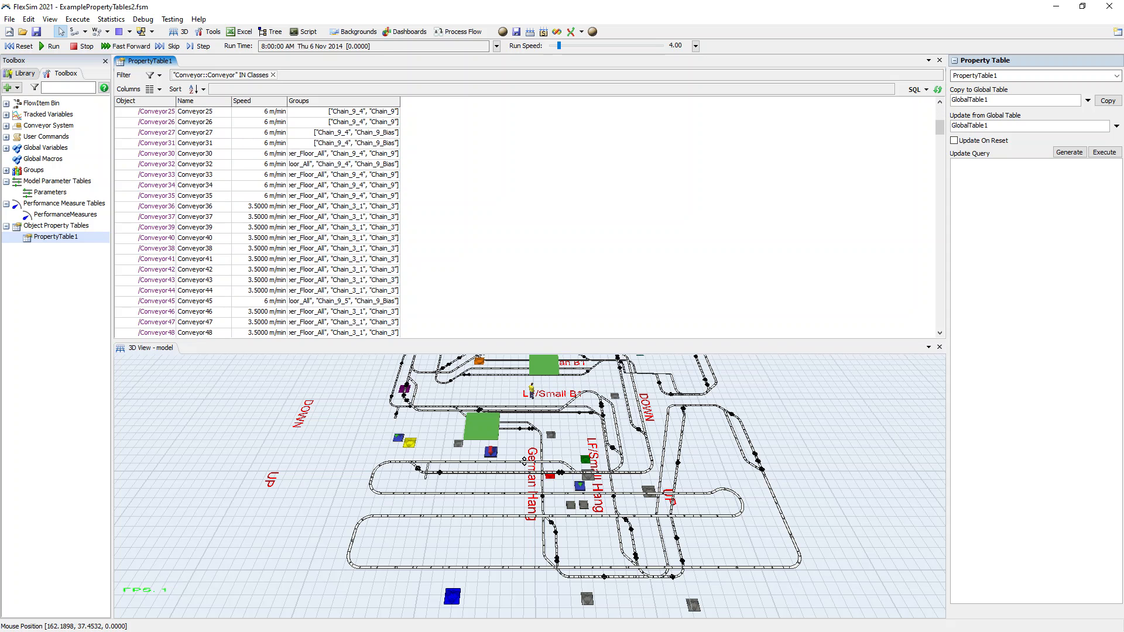
drag(400, 101, 456, 102)
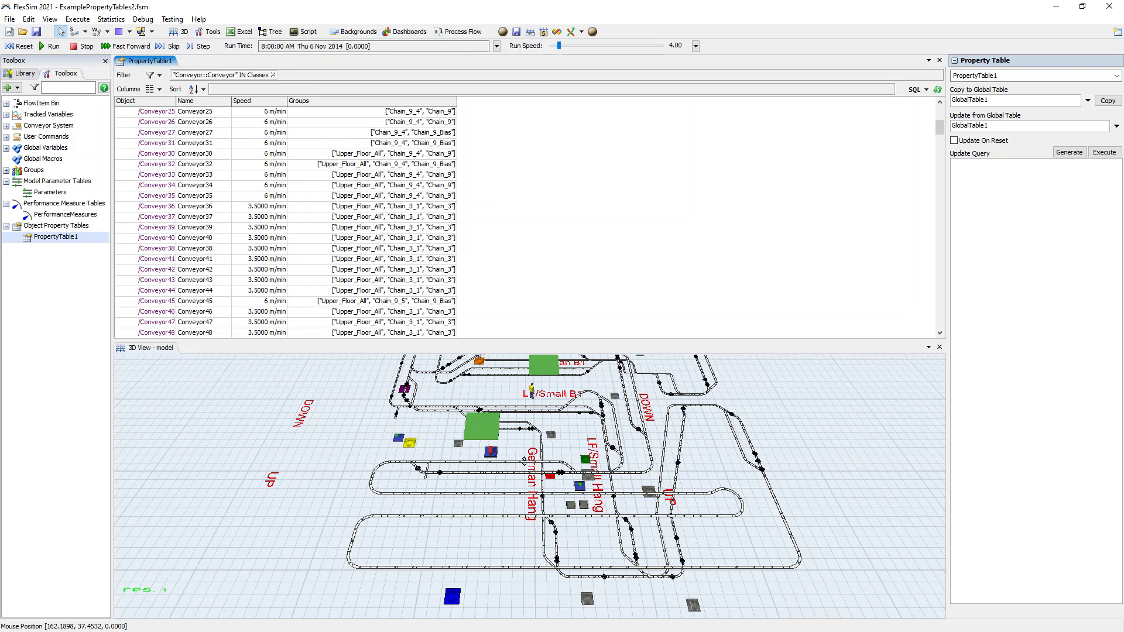
- Center Conveyor33 in the 3D view and check which object groups it belongs to
click(153, 175)
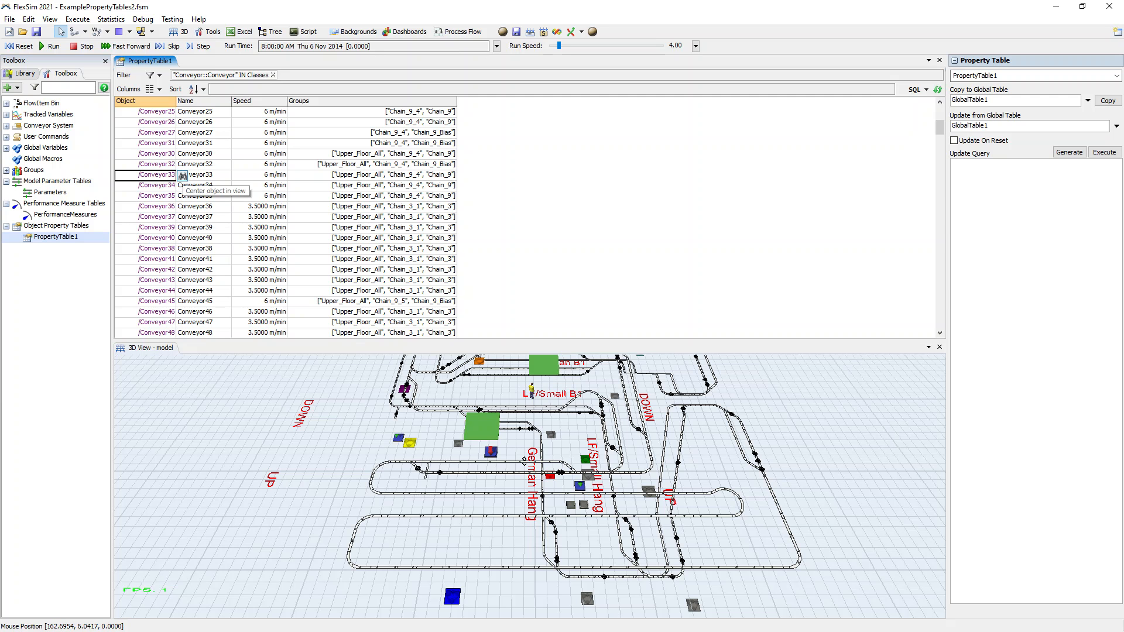
click(182, 175)
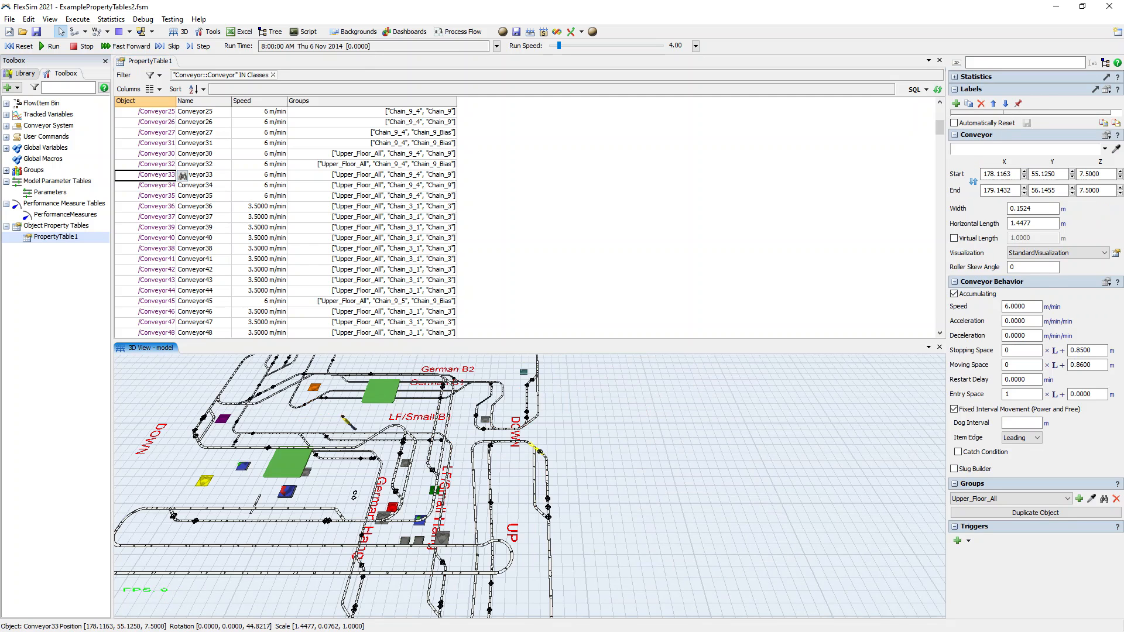
drag(553, 460, 579, 457)
scroll(571, 455, up, 10)
scroll(571, 456, down, 5)
scroll(570, 456, down, 6)
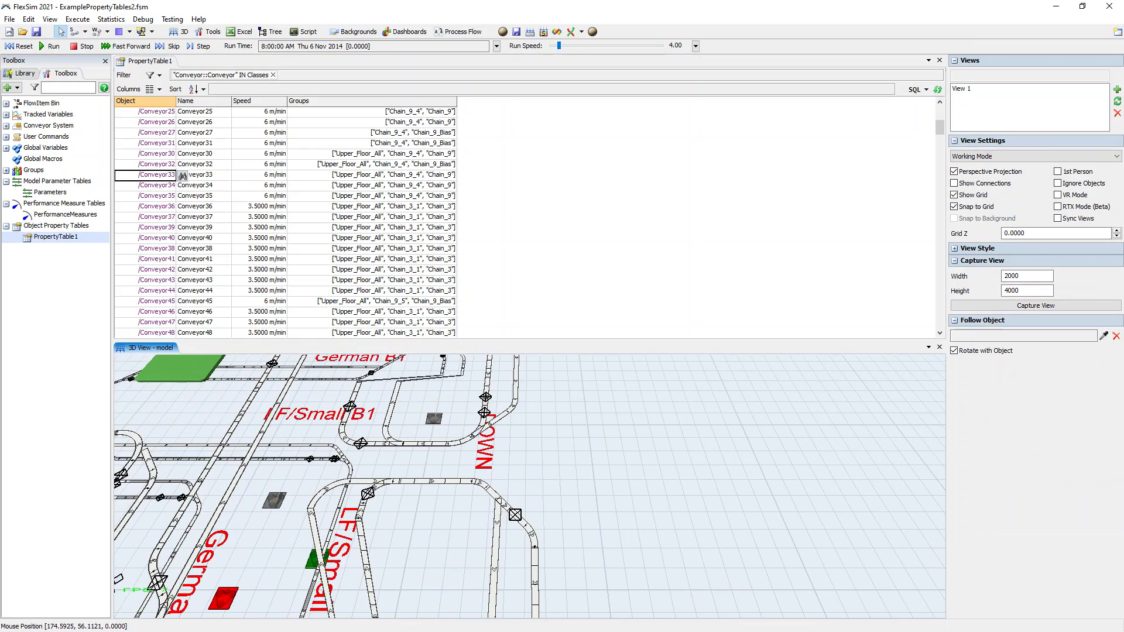
click(183, 176)
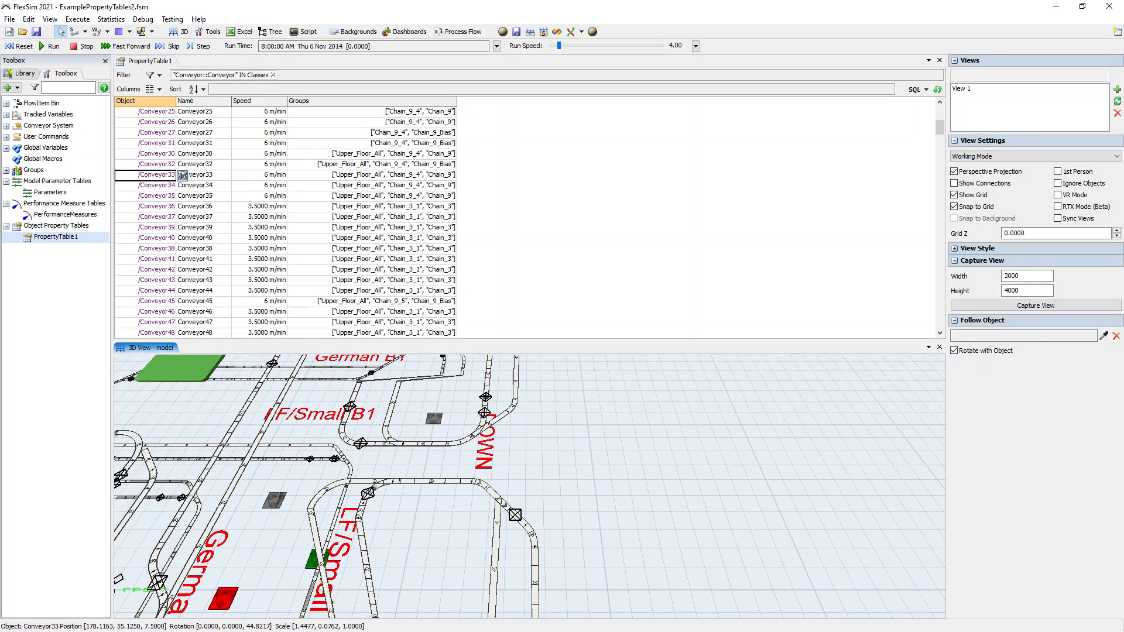
right_click(535, 385)
mouse_move(580, 432)
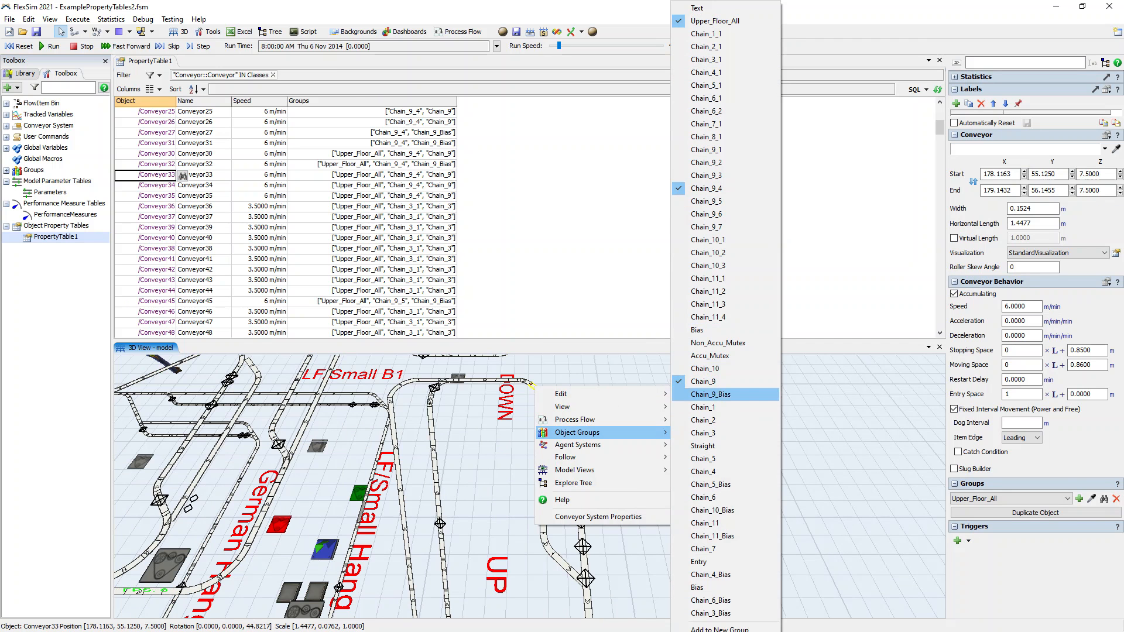
click(644, 374)
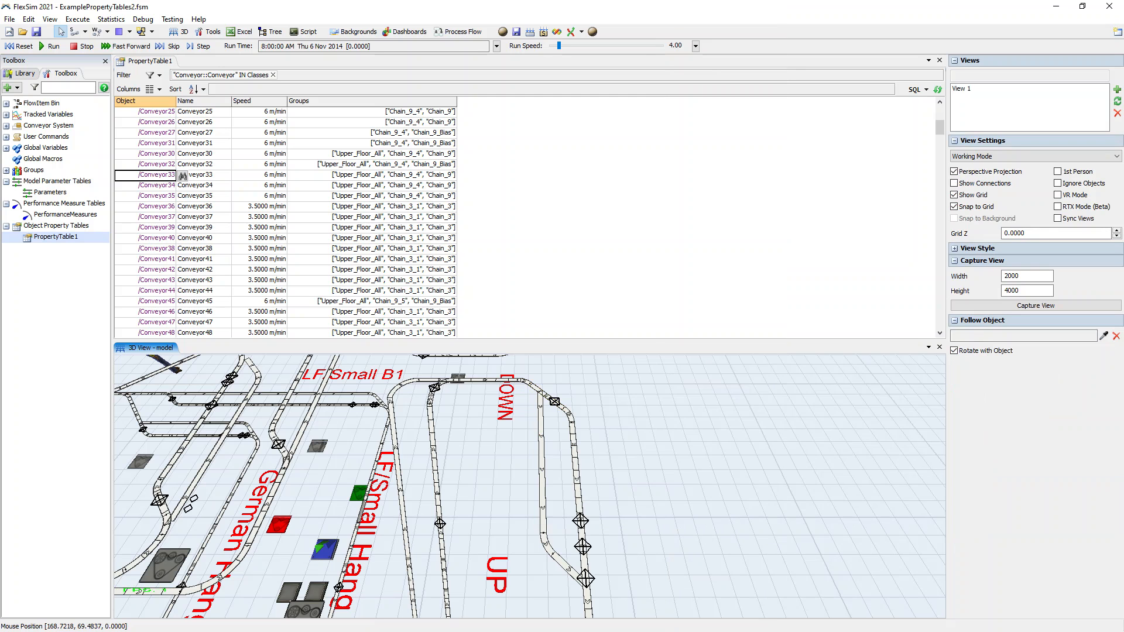
- Return to the start of the conveyor table and widen its Groups column further
click(615, 234)
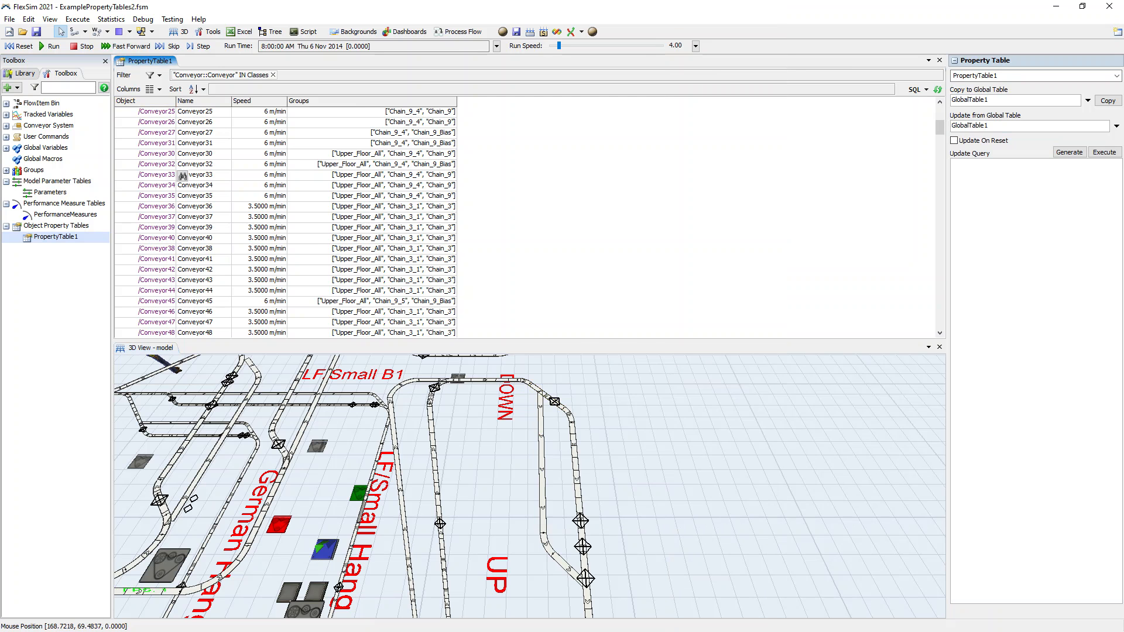
scroll(615, 234, down, 6)
scroll(614, 234, up, 10)
scroll(615, 234, up, 3)
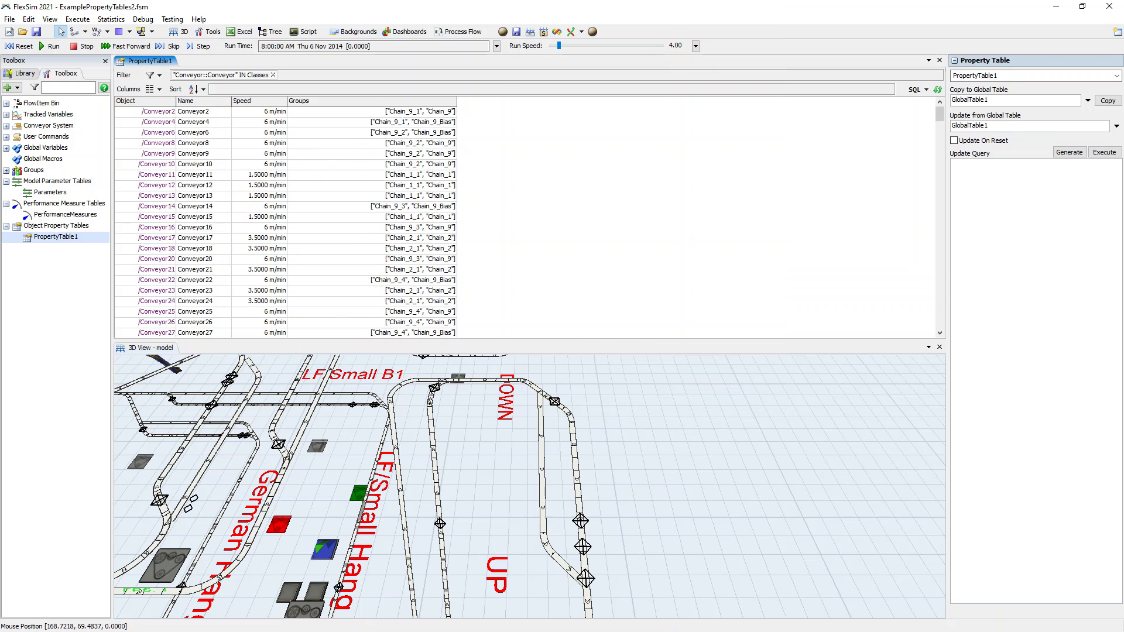
drag(457, 101, 535, 101)
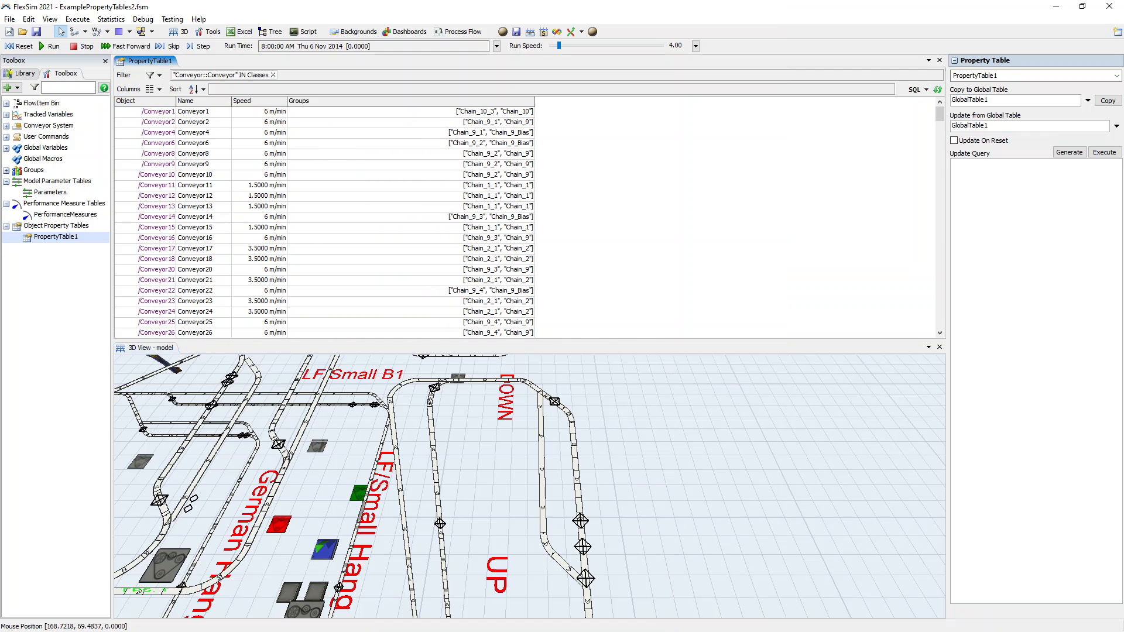
- Add a Groups filter that limits the table to conveyors in the group Chain_9_4
click(154, 90)
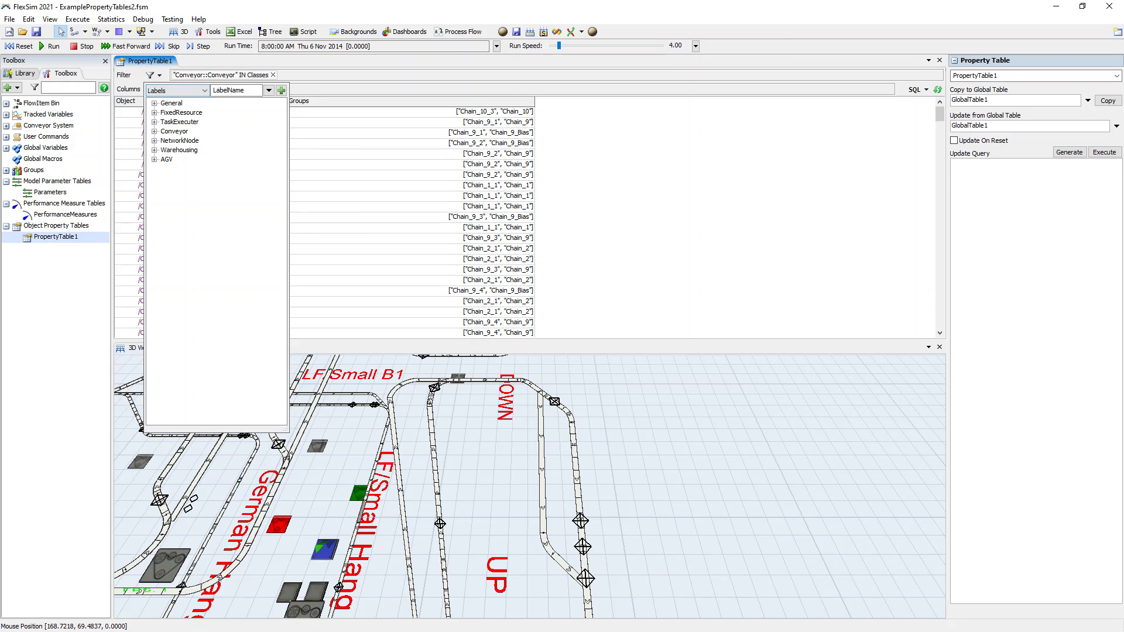
click(155, 103)
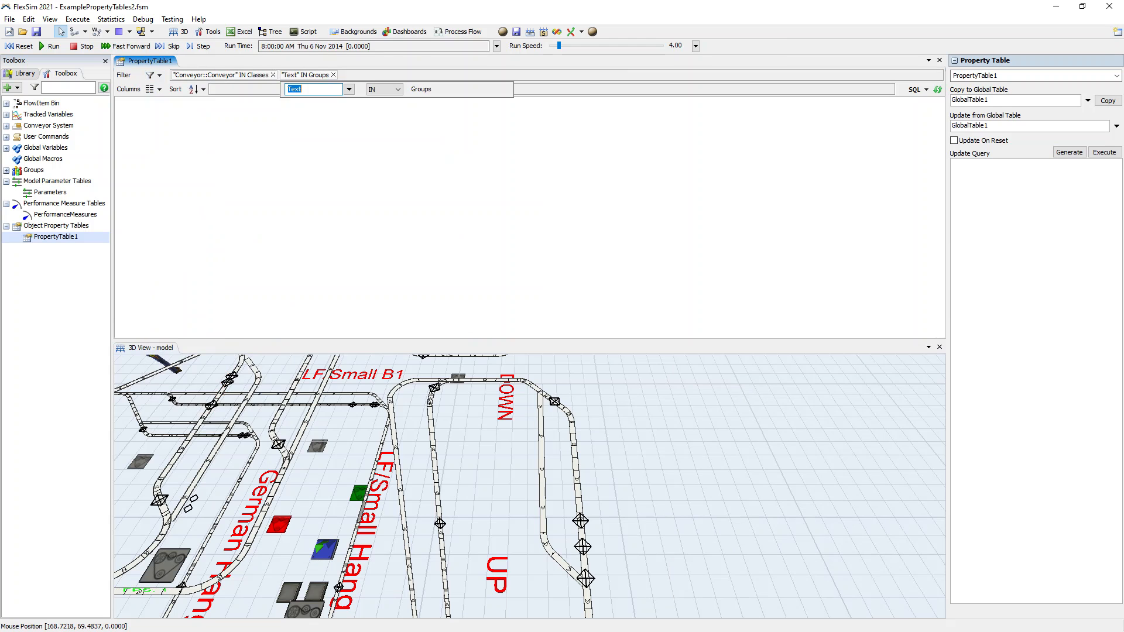
click(349, 89)
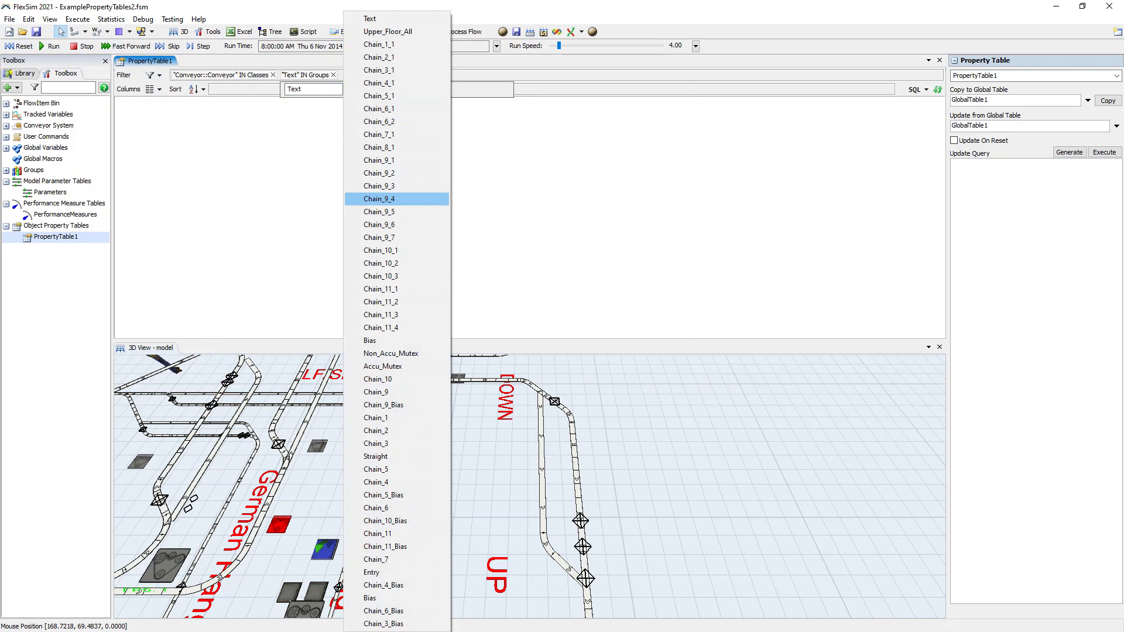
click(380, 199)
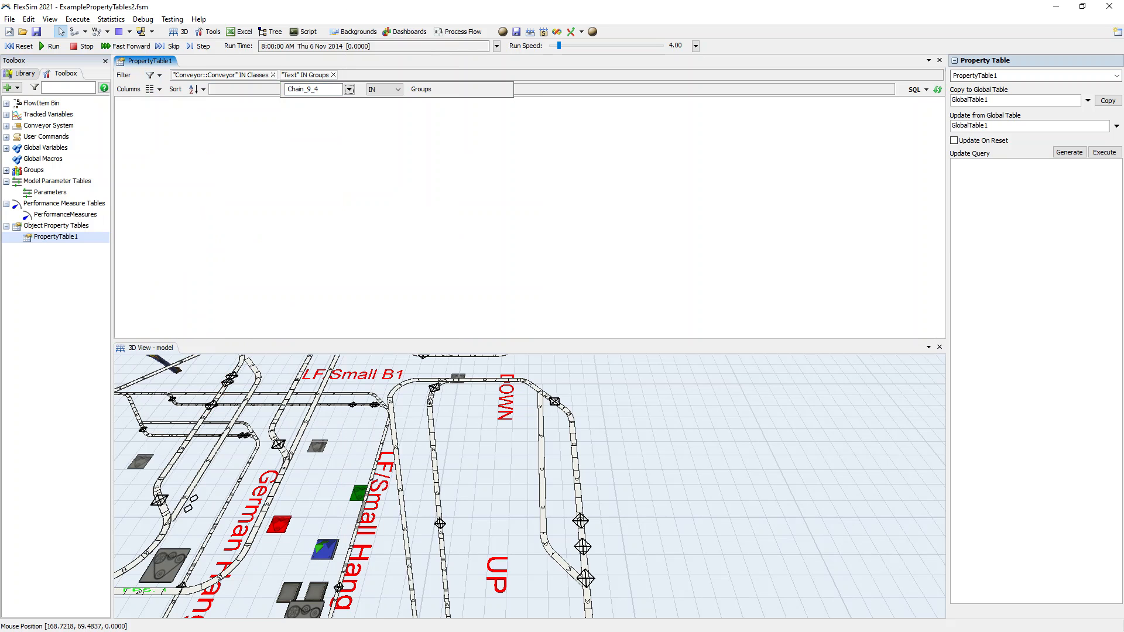
click(379, 202)
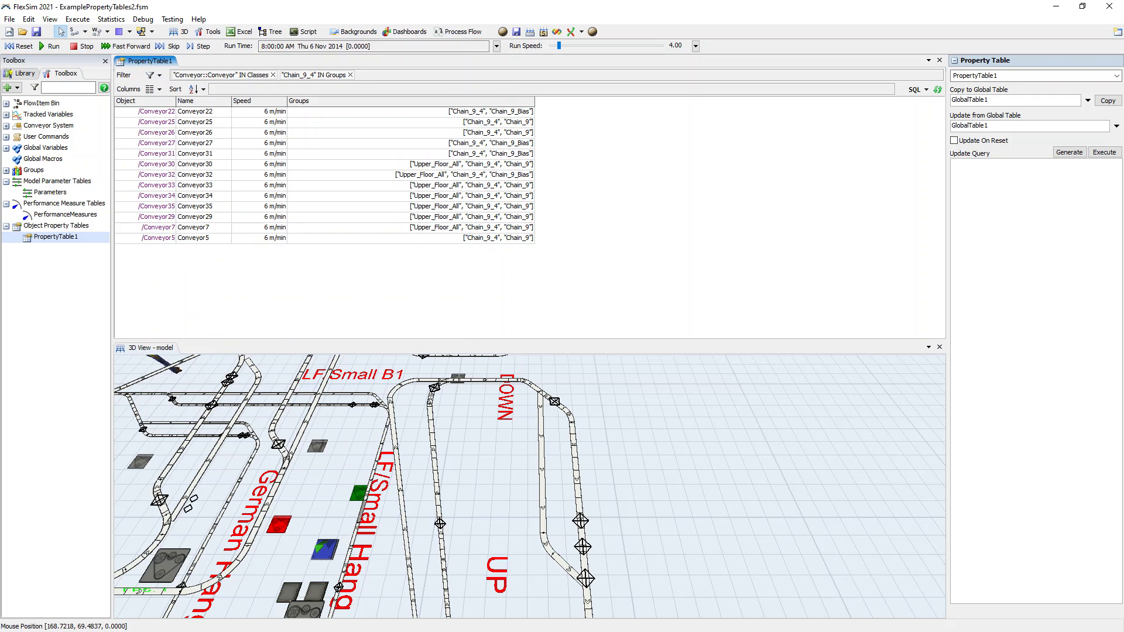
- Set the speed of all conveyors in group Chain_9_4 to 7 m/min at once
drag(259, 112, 260, 238)
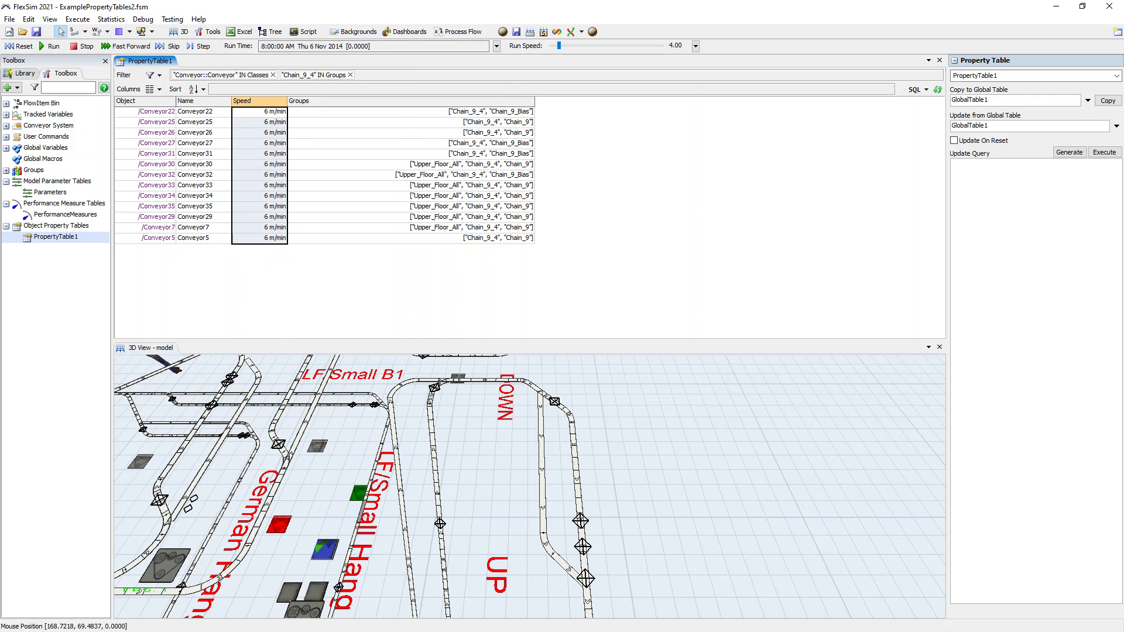
click(295, 112)
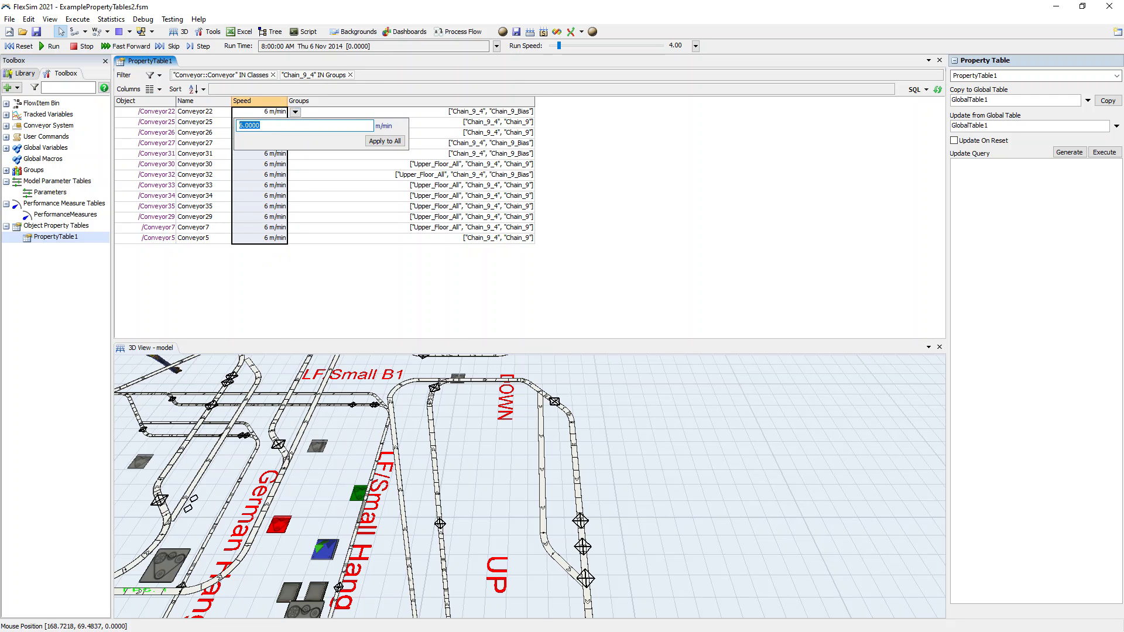
text(7)
click(385, 141)
click(387, 280)
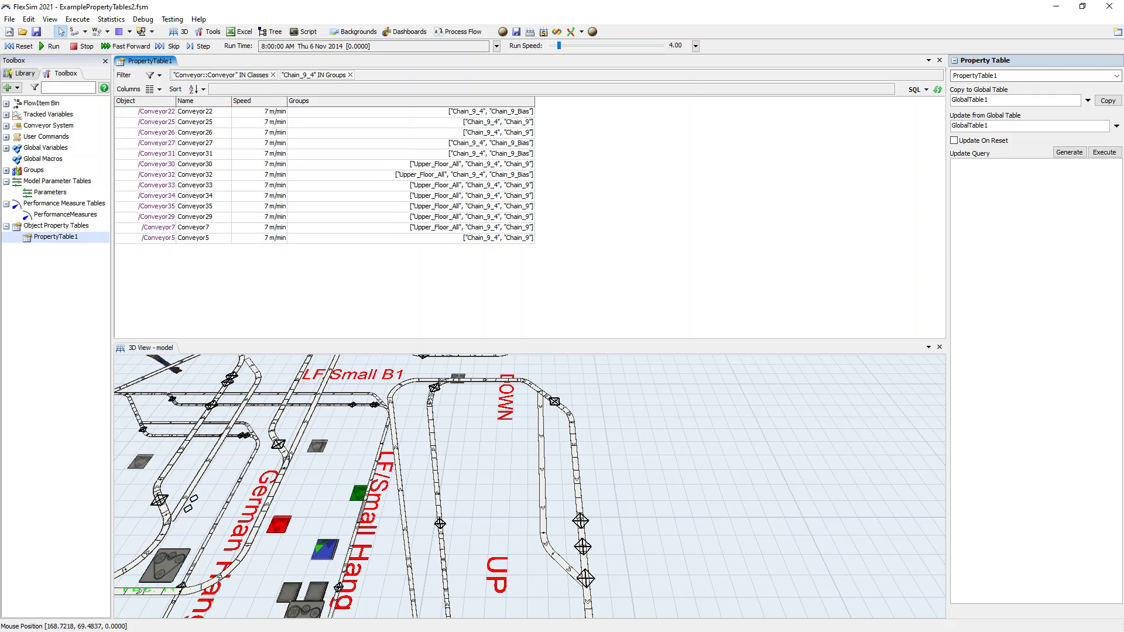
- Set the speed of all listed Chain_9_4 conveyors to 6 m/min through the whole Speed column
click(260, 101)
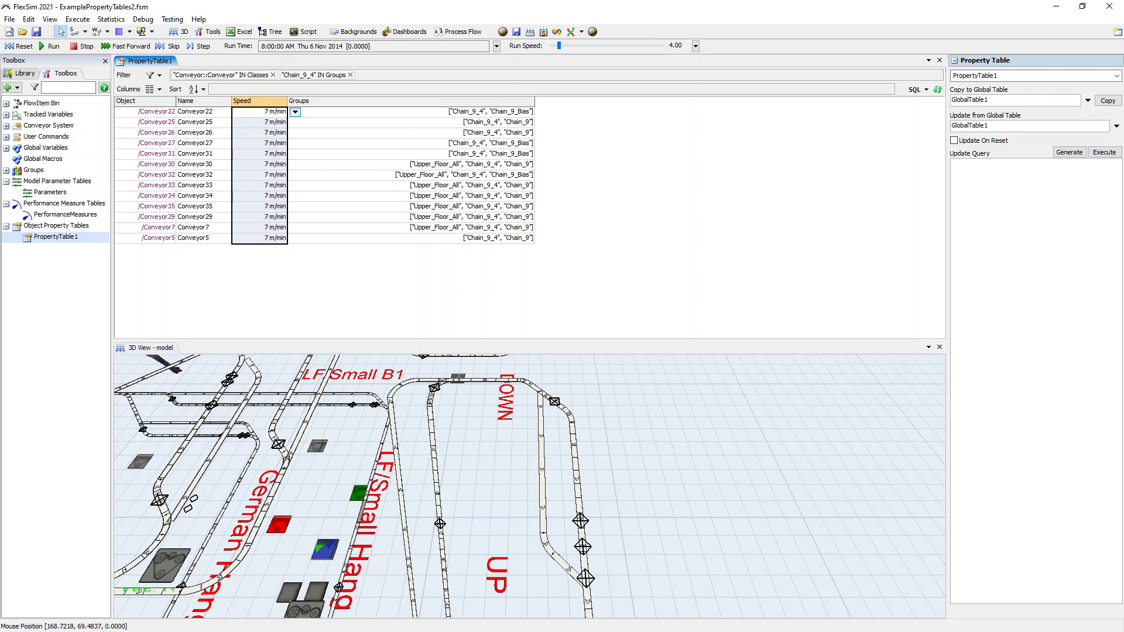
click(296, 112)
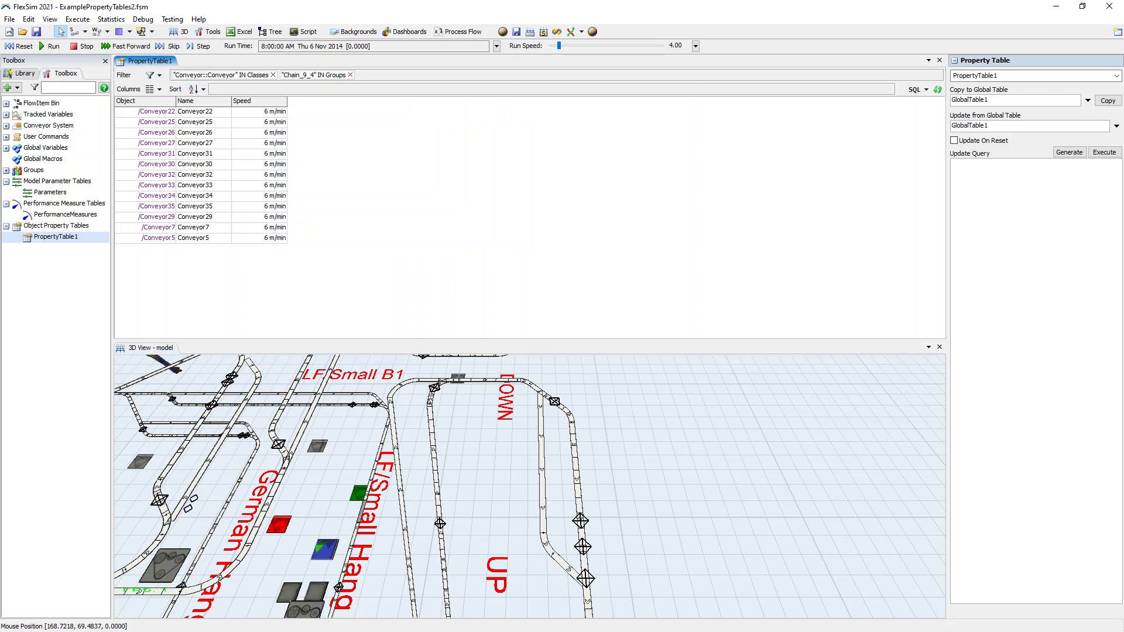
- Remove the Chain_9_4 group filter and add the IsSelected property as a table column
click(350, 75)
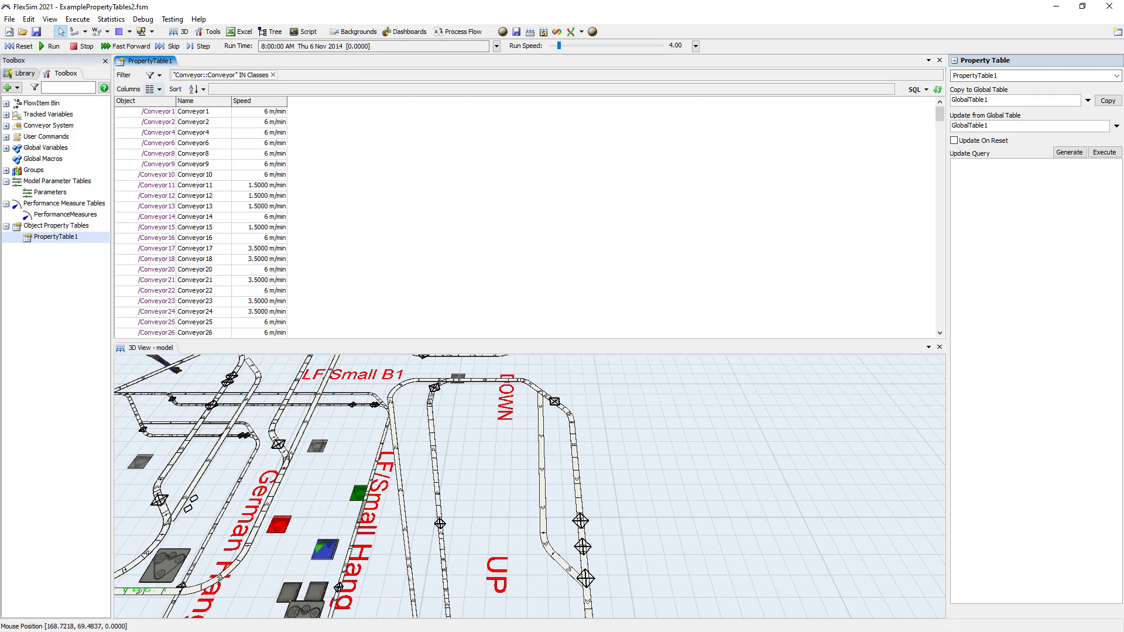
click(153, 90)
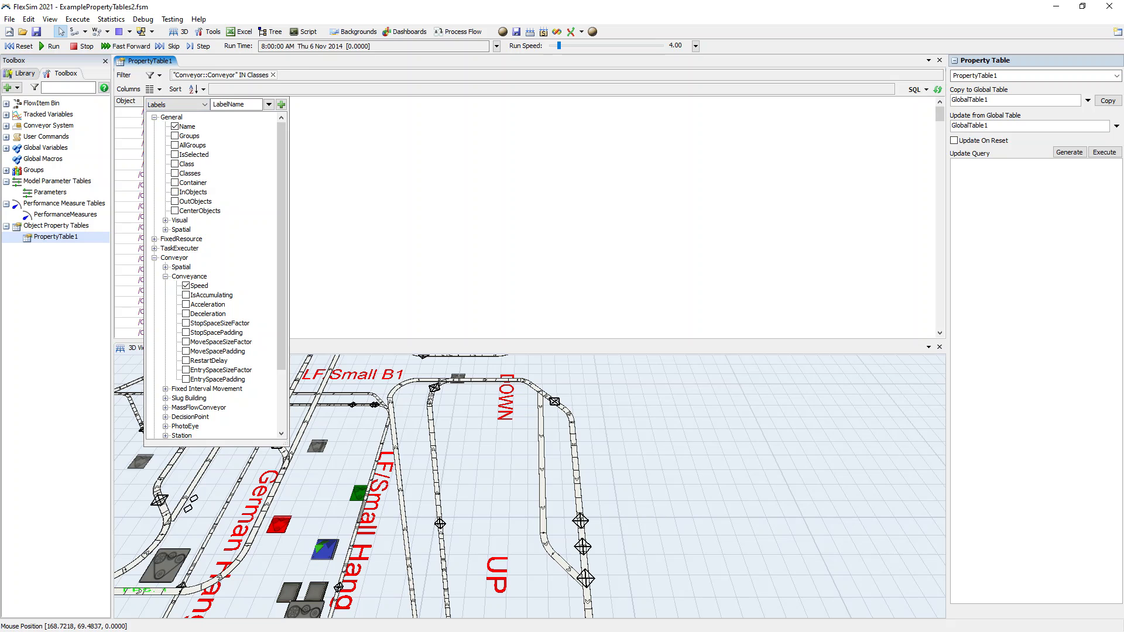
click(175, 155)
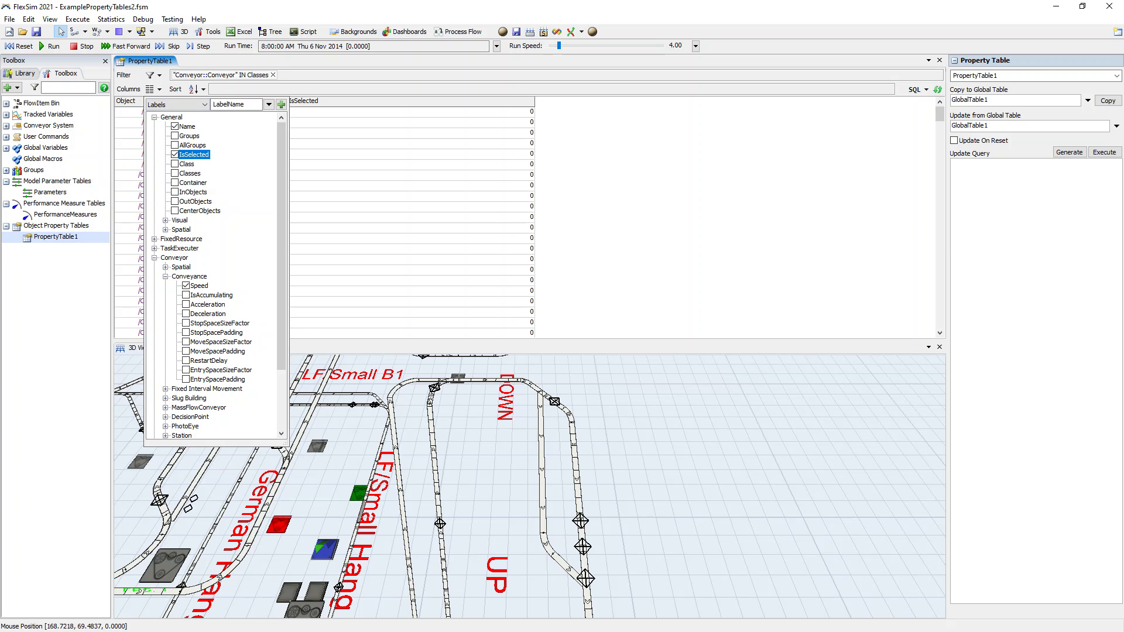
key(Escape)
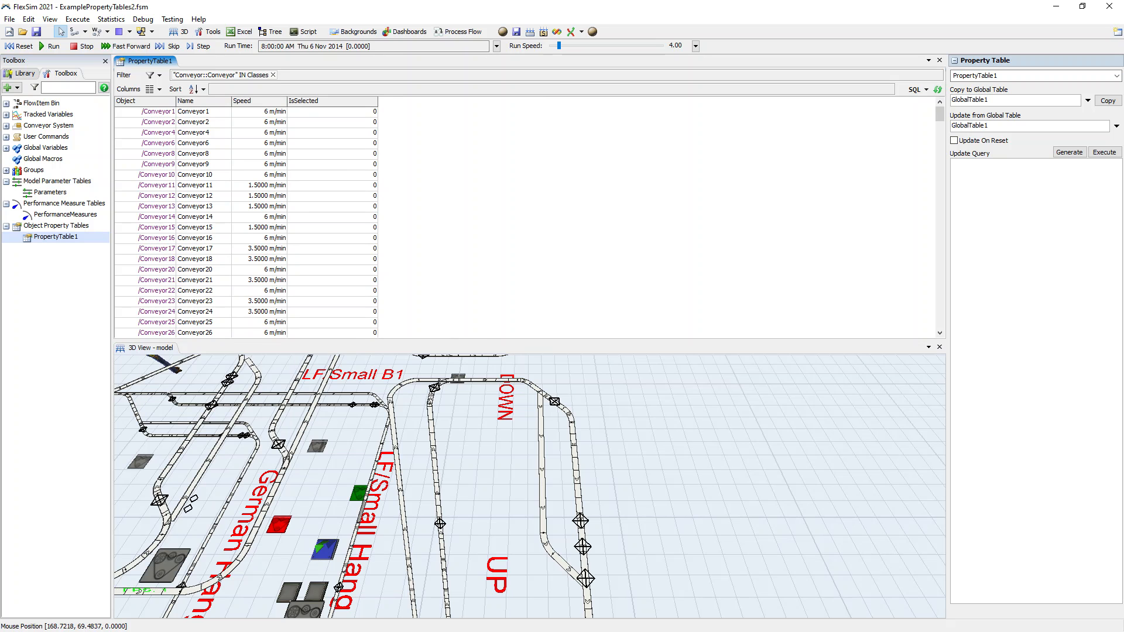
- Sort the conveyor table by Groups in ascending order
scroll(674, 264, down, 3)
click(744, 404)
scroll(743, 404, down, 10)
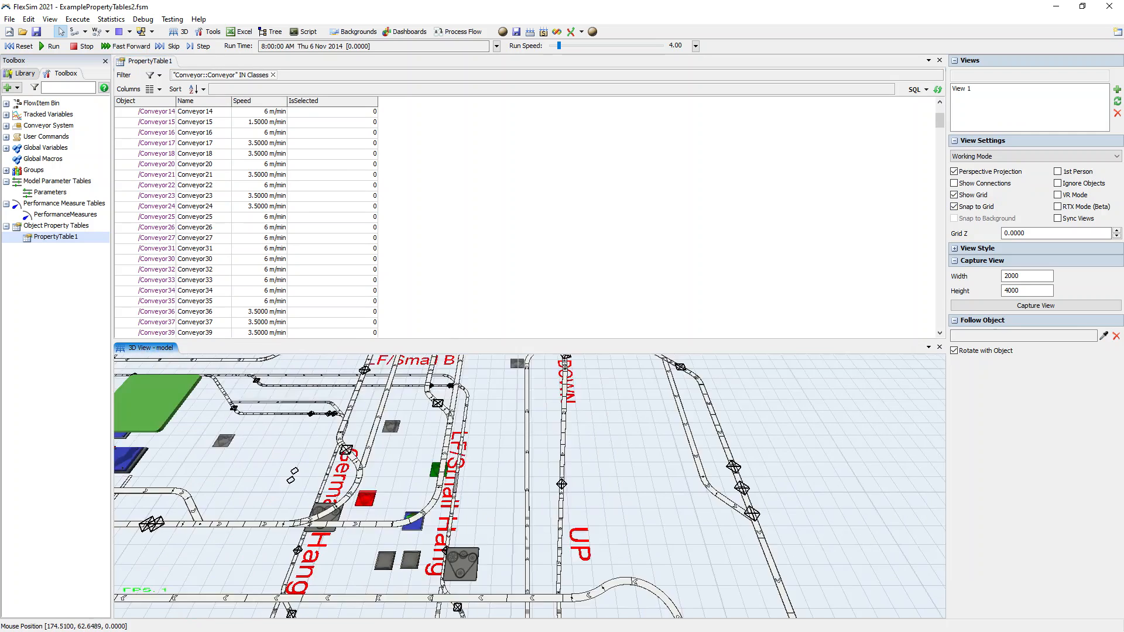
scroll(500, 465, up, 3)
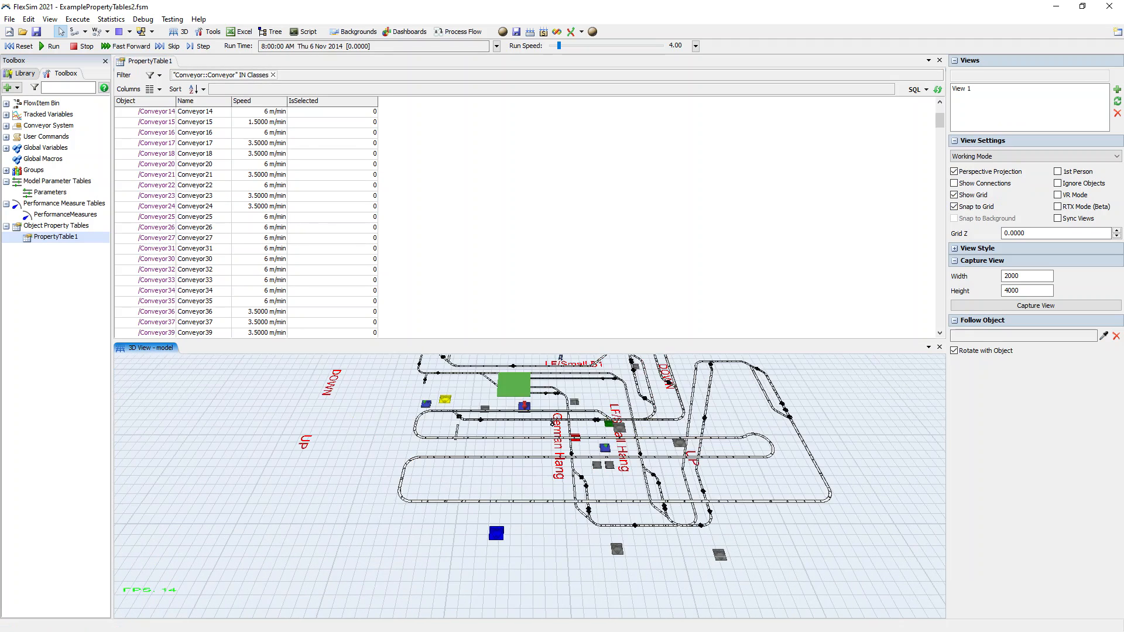
scroll(501, 464, up, 3)
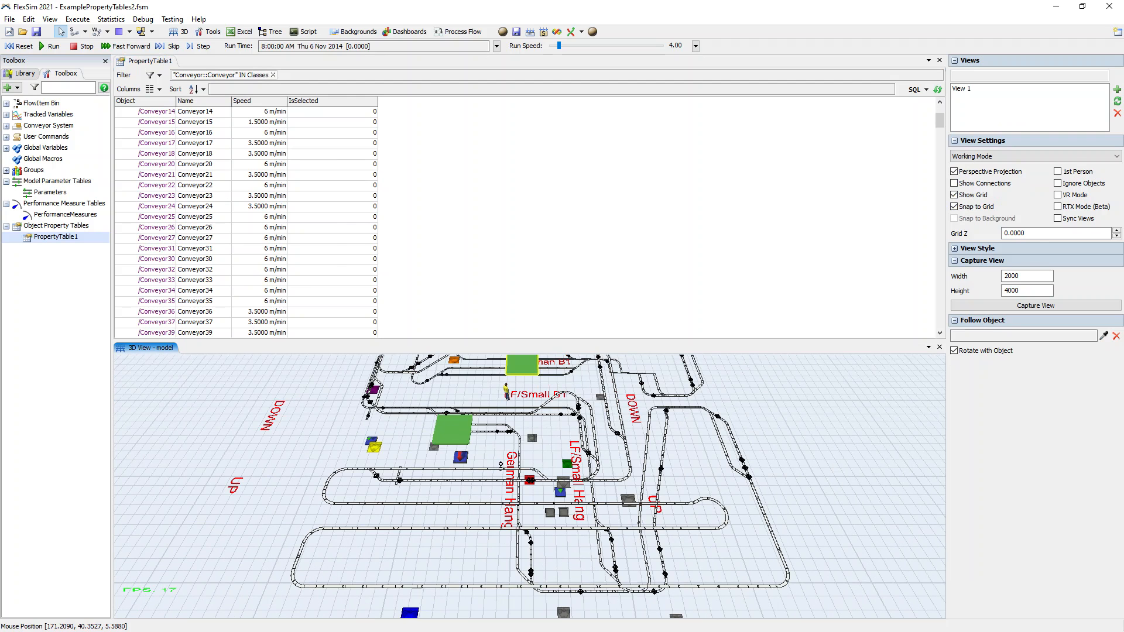
click(198, 90)
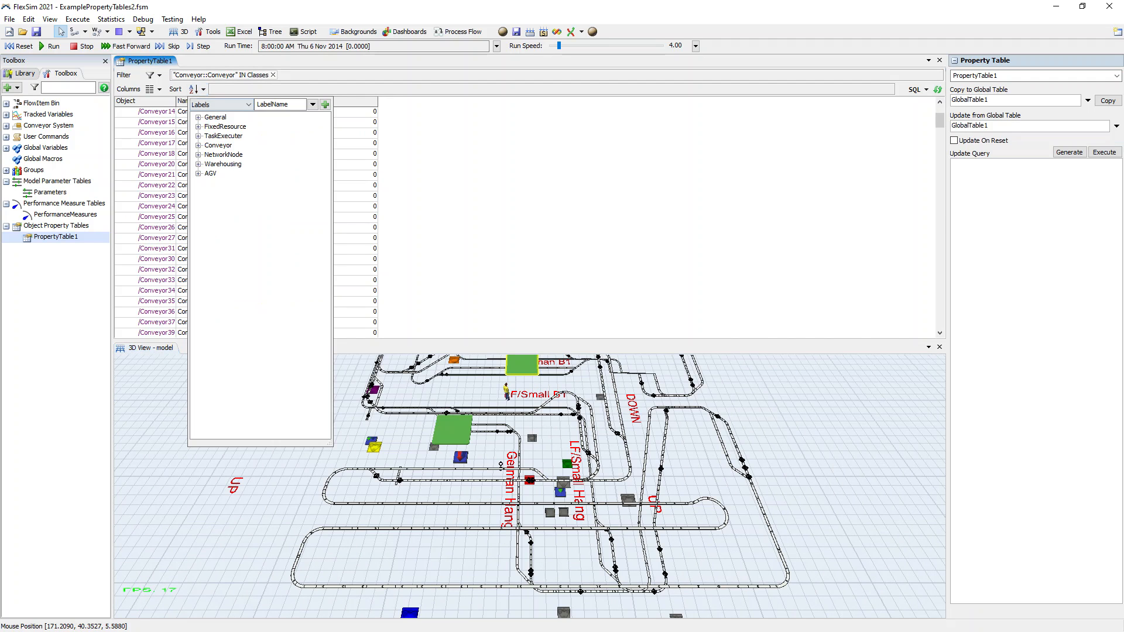
click(199, 117)
click(218, 136)
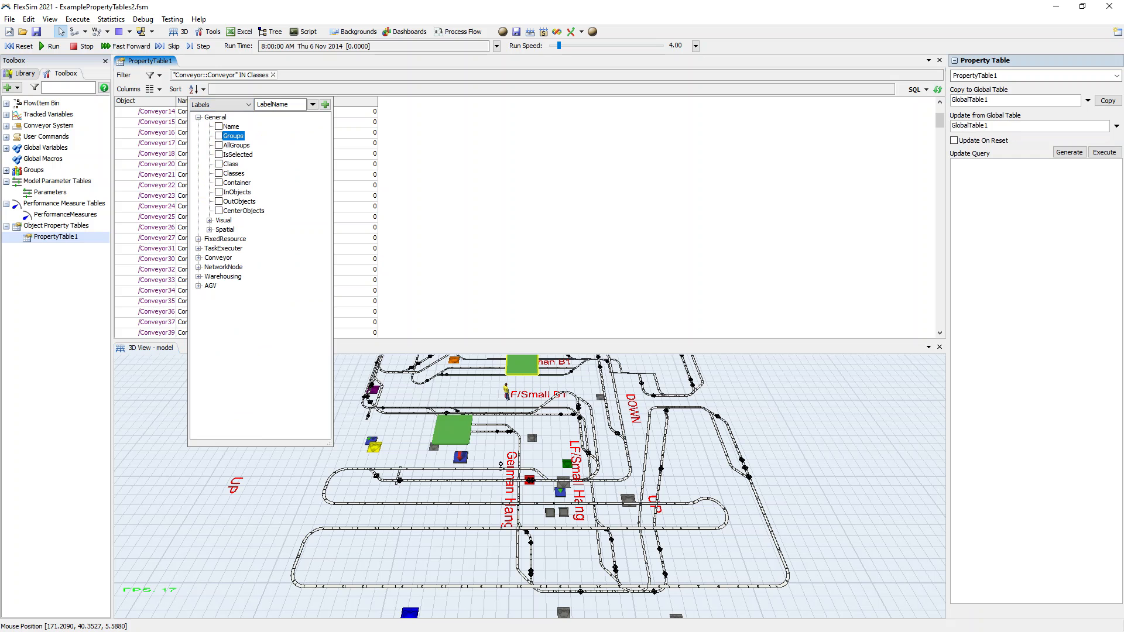
key(Escape)
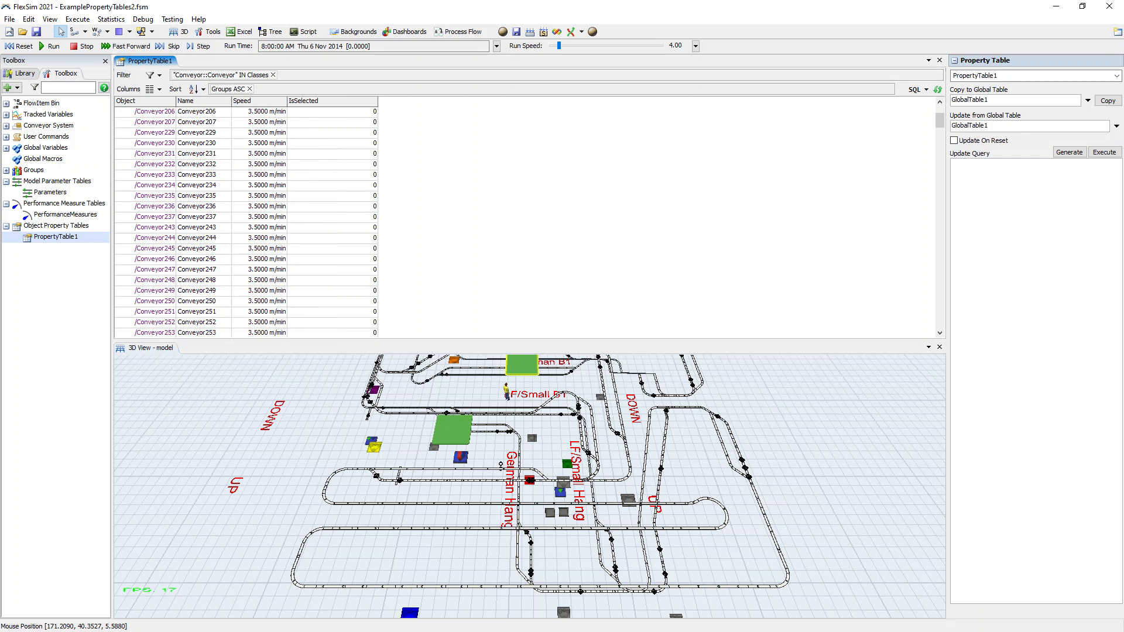
- Add the Groups property as a column of the conveyor table
click(151, 89)
click(153, 75)
click(152, 89)
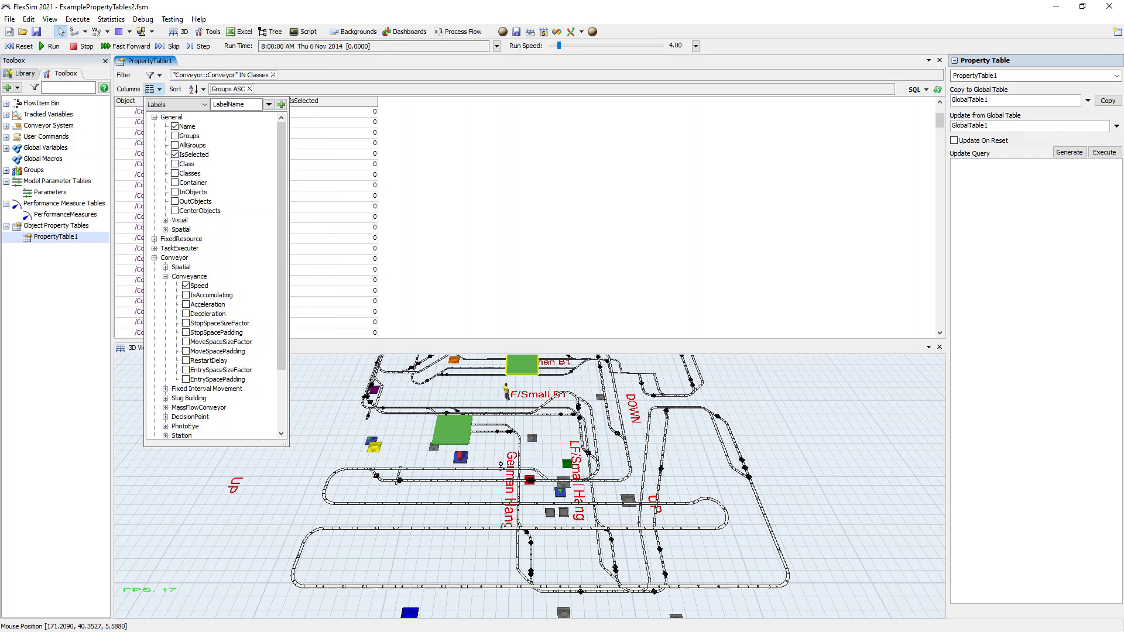
click(175, 136)
click(501, 465)
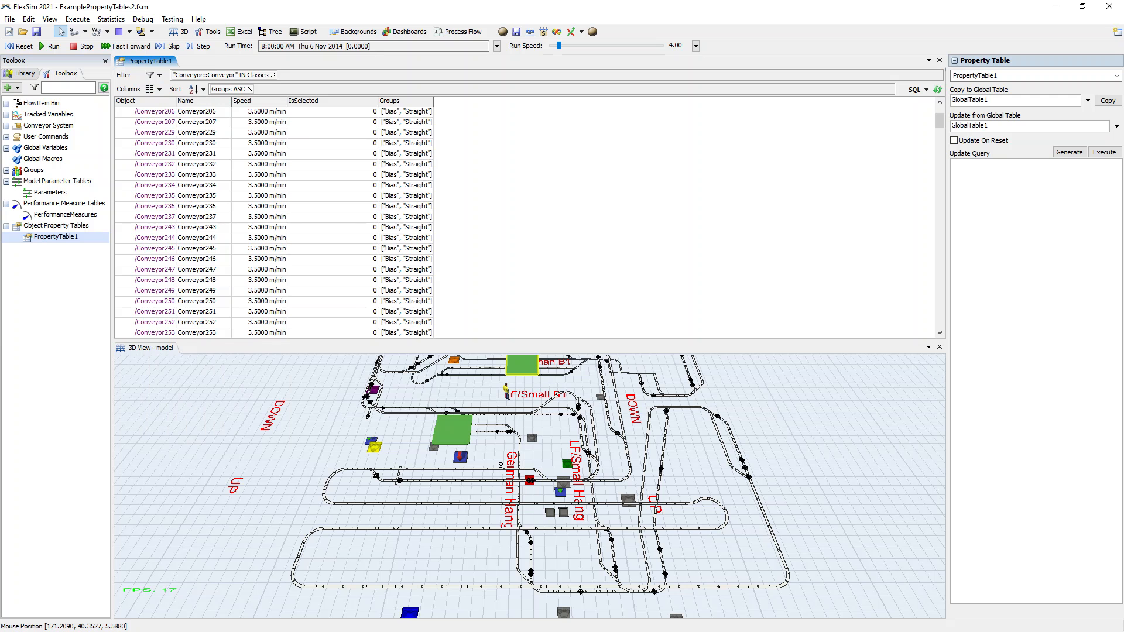
- Look through the rows sorted by group to find where the Chain_10_1 conveyors start
scroll(409, 216, down, 13)
scroll(409, 216, down, 5)
scroll(410, 217, up, 6)
scroll(410, 216, down, 3)
scroll(409, 216, up, 3)
scroll(410, 217, down, 6)
scroll(409, 217, up, 5)
scroll(410, 217, down, 5)
scroll(410, 217, up, 5)
scroll(410, 217, down, 6)
scroll(409, 216, down, 5)
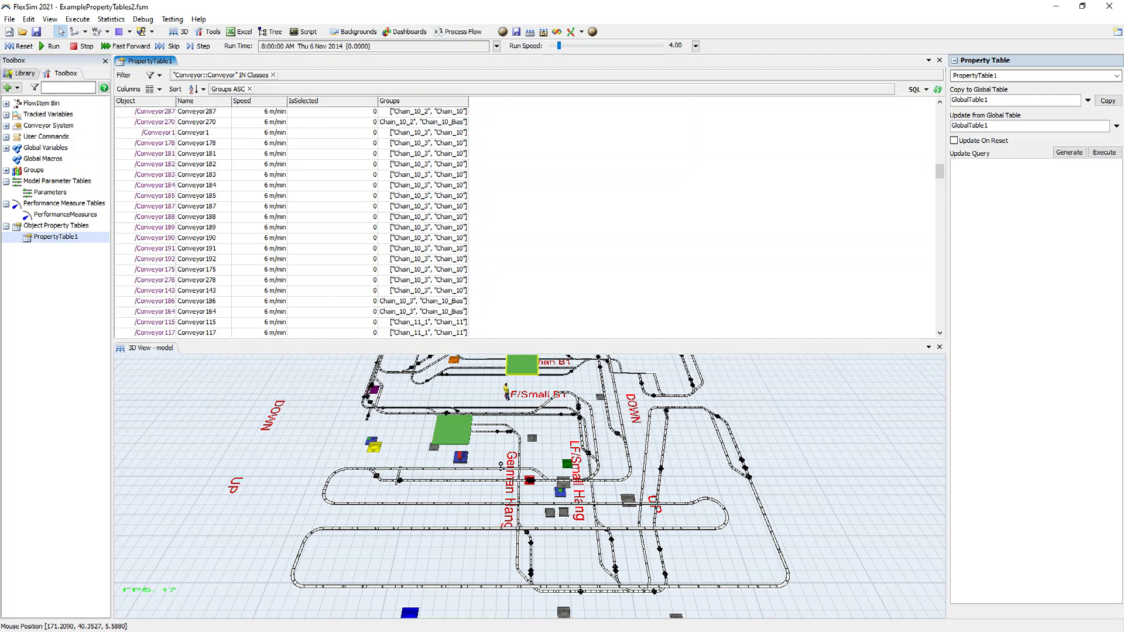
scroll(410, 217, up, 8)
scroll(410, 217, up, 2)
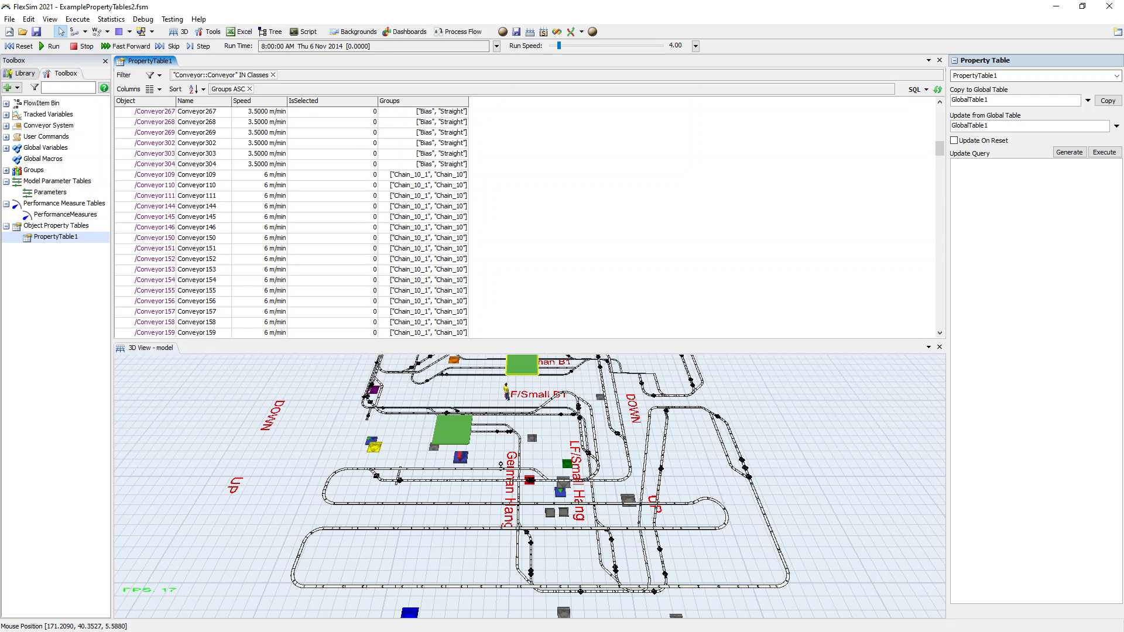
scroll(409, 216, down, 2)
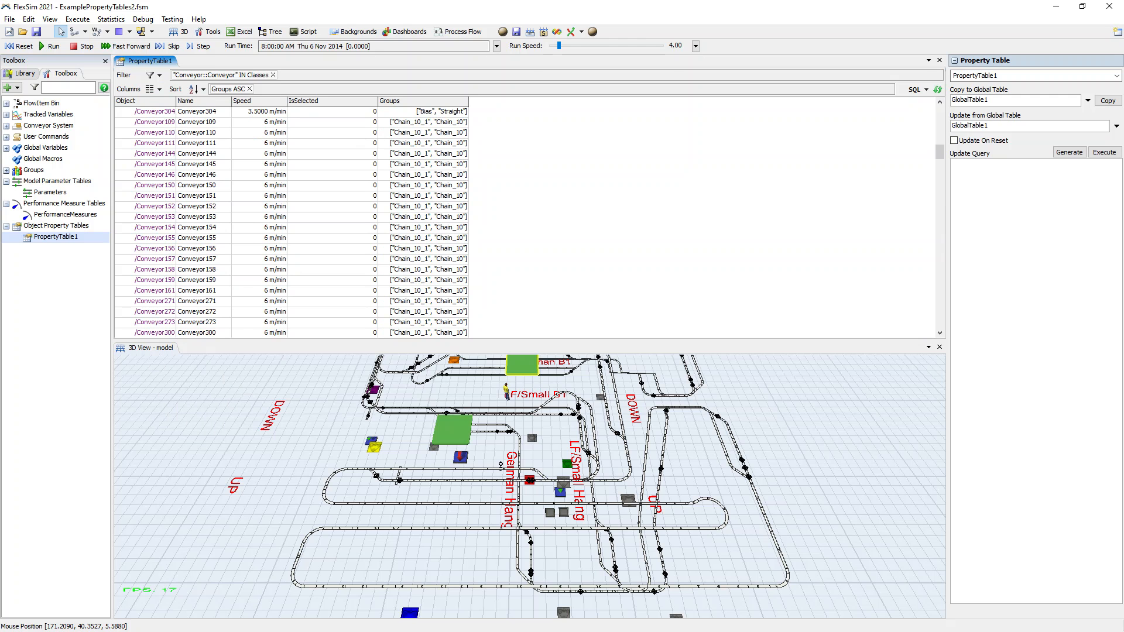
- Turn on IsSelected for all Chain_10_1 conveyors, including the Chain_10_Bias ones, in one bulk edit
drag(331, 122, 330, 281)
scroll(410, 216, down, 3)
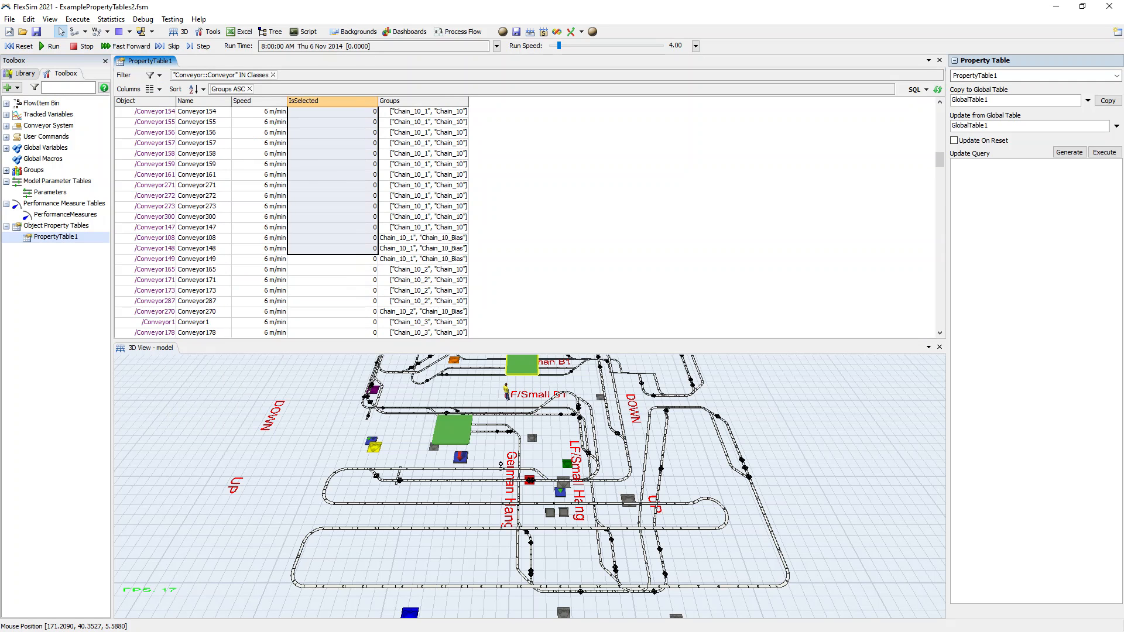
key(shift+Down)
key(shift+Down)
key(shift+Down)
key(shift+Down)
key(shift+Up)
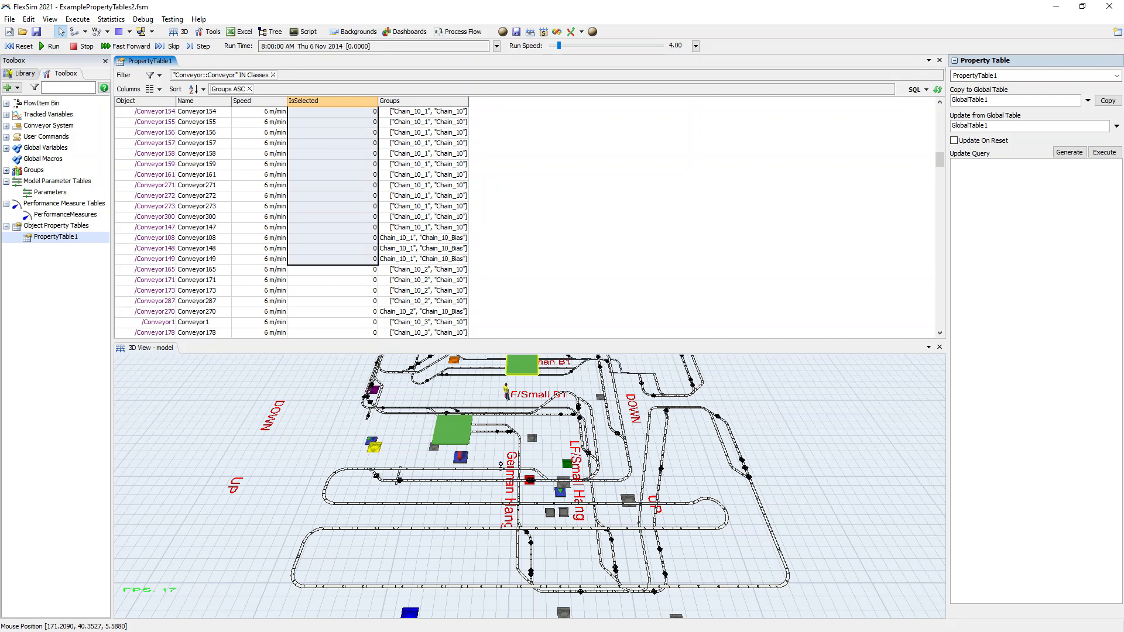
scroll(410, 217, up, 7)
scroll(409, 217, down, 2)
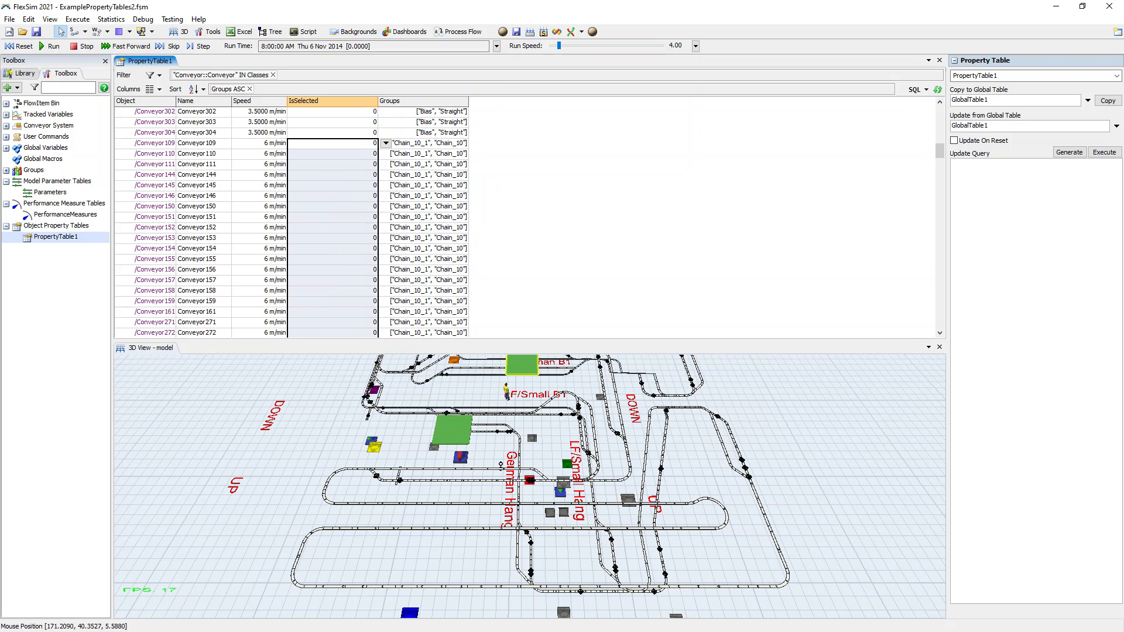
click(386, 143)
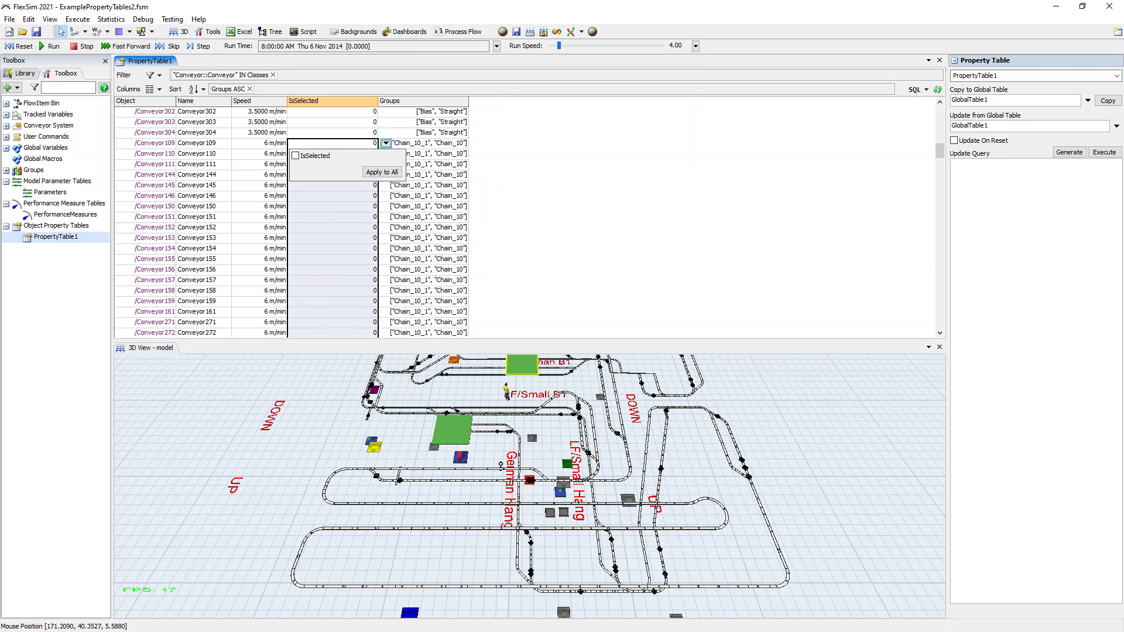
click(296, 155)
click(381, 172)
- Examine the selected Chain_10_1 conveyors in the 3D view around German B1, B2 and B3
click(502, 467)
drag(501, 467, 492, 588)
drag(454, 439, 421, 559)
scroll(412, 391, down, 5)
drag(411, 399, 300, 476)
scroll(419, 461, down, 6)
drag(414, 452, 463, 432)
scroll(524, 471, up, 8)
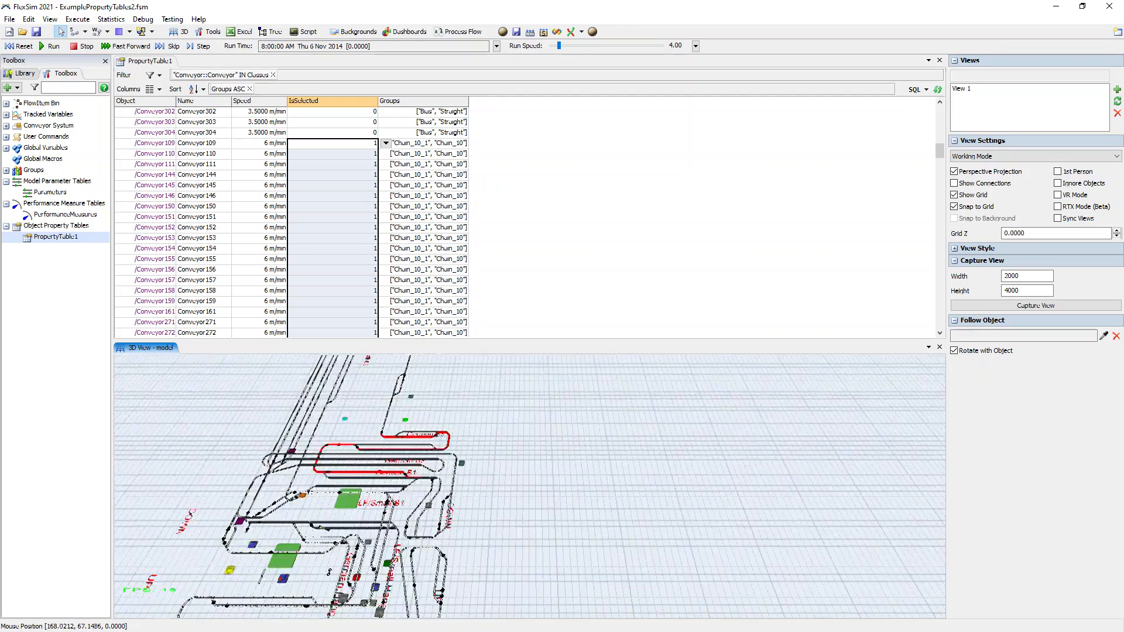
drag(524, 471, 834, 562)
scroll(696, 521, up, 5)
right_drag(645, 503, 571, 559)
drag(410, 404, 348, 506)
scroll(387, 492, down, 2)
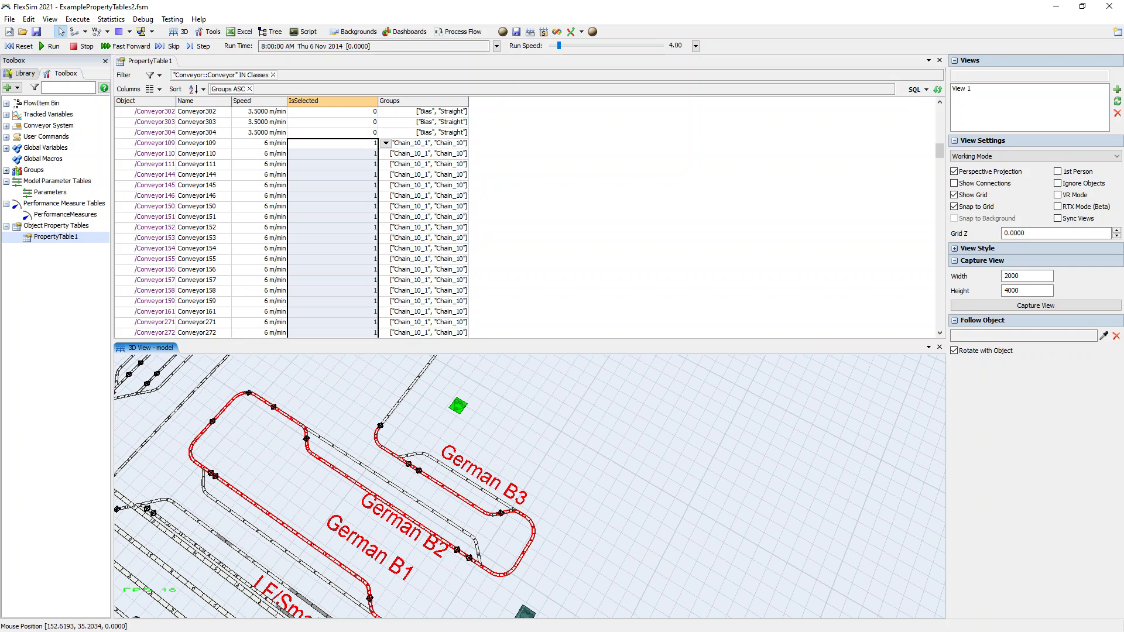
- Narrow the IsSelected column and turn IsSelected off in bulk for the Chain_10_1 conveyors from Conveyor109 downward
drag(377, 101, 347, 102)
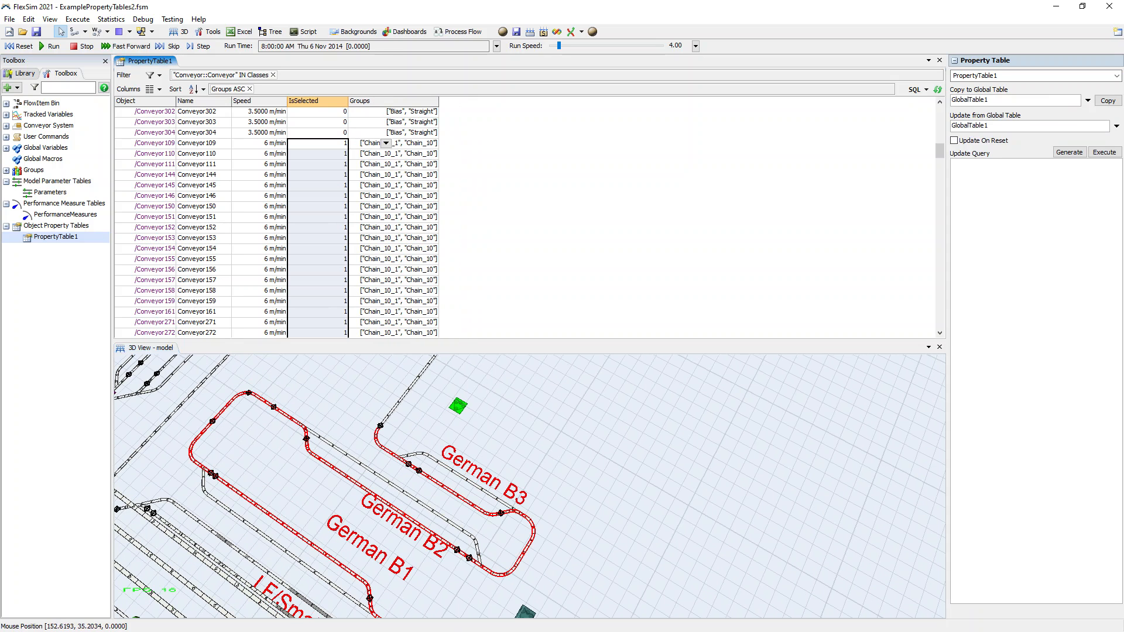
click(504, 175)
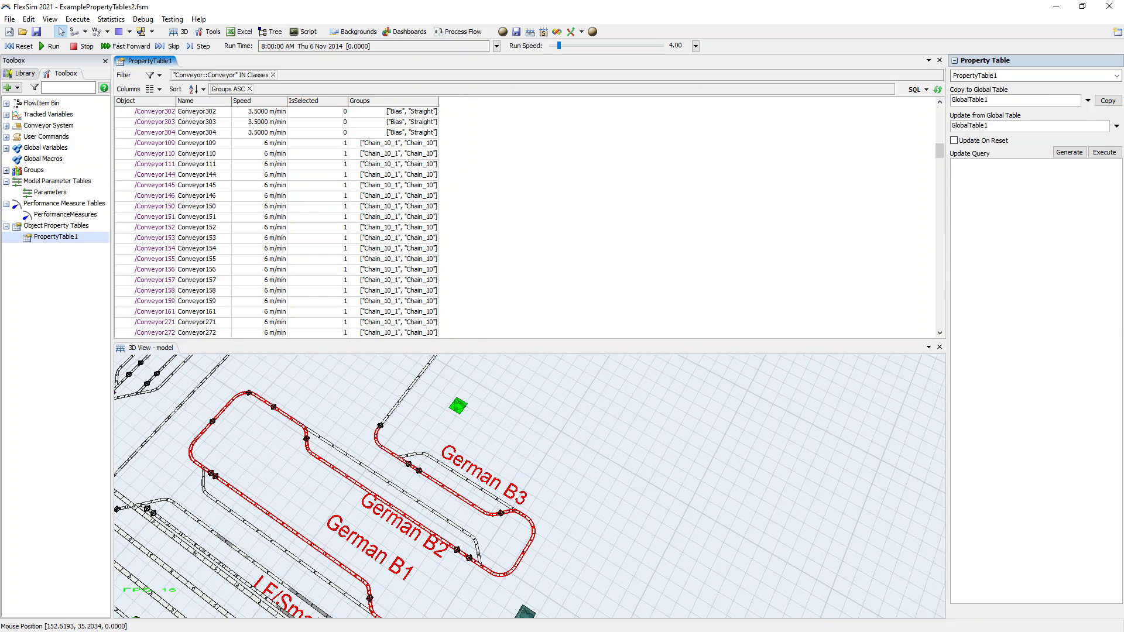
drag(576, 468, 589, 450)
drag(316, 143, 316, 287)
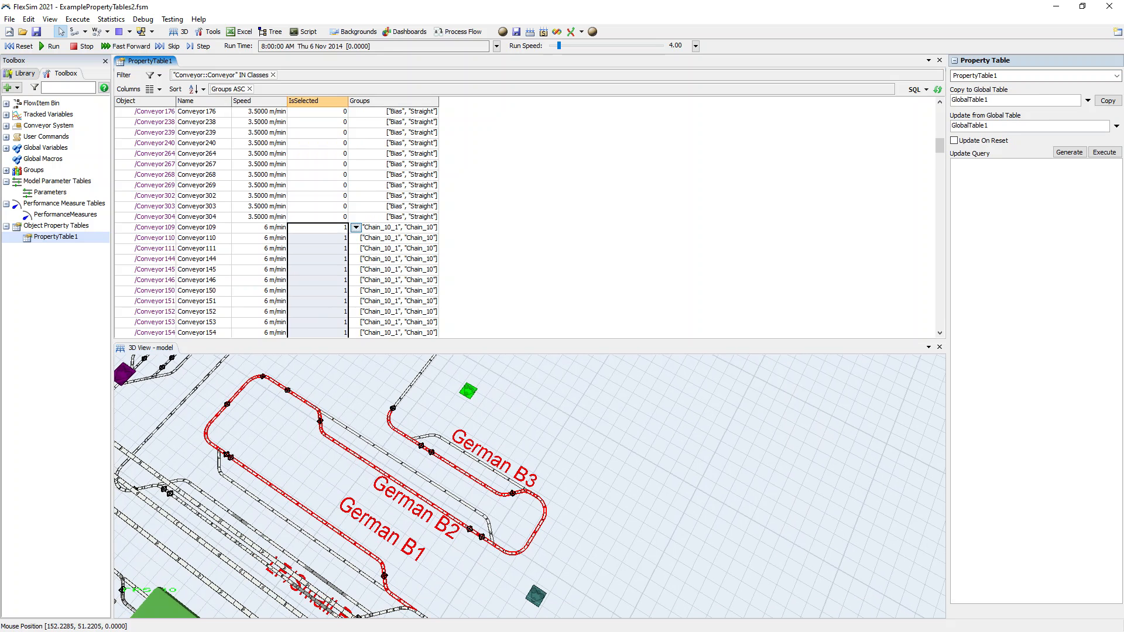
click(356, 228)
click(296, 240)
click(381, 257)
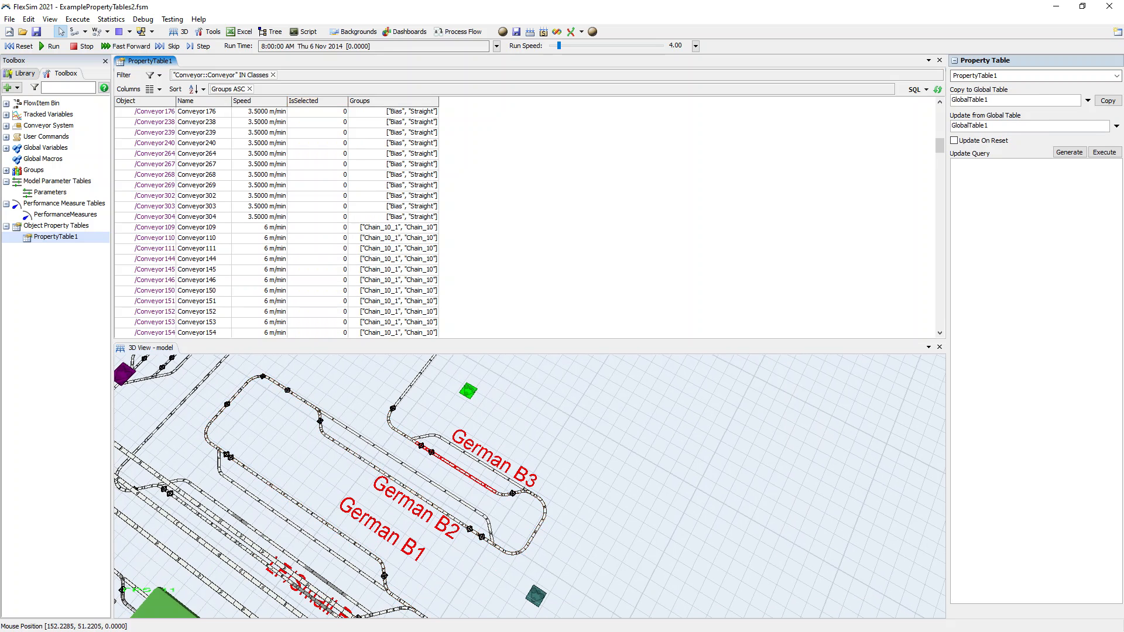
- Add the visual property Color as a column of the conveyor table
click(151, 89)
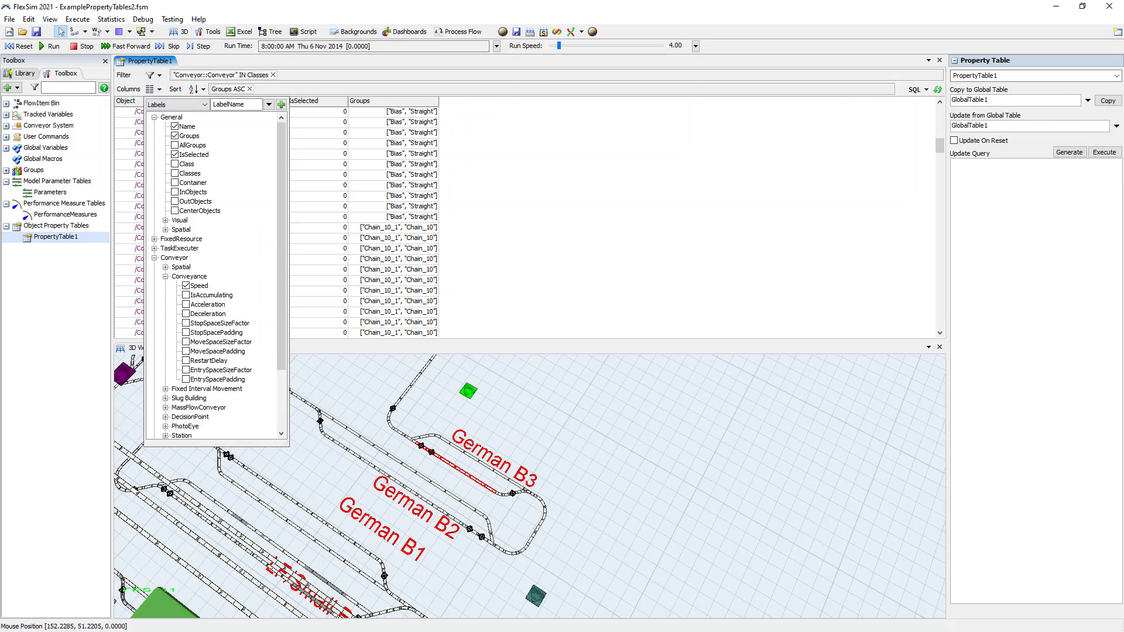
click(166, 220)
click(185, 239)
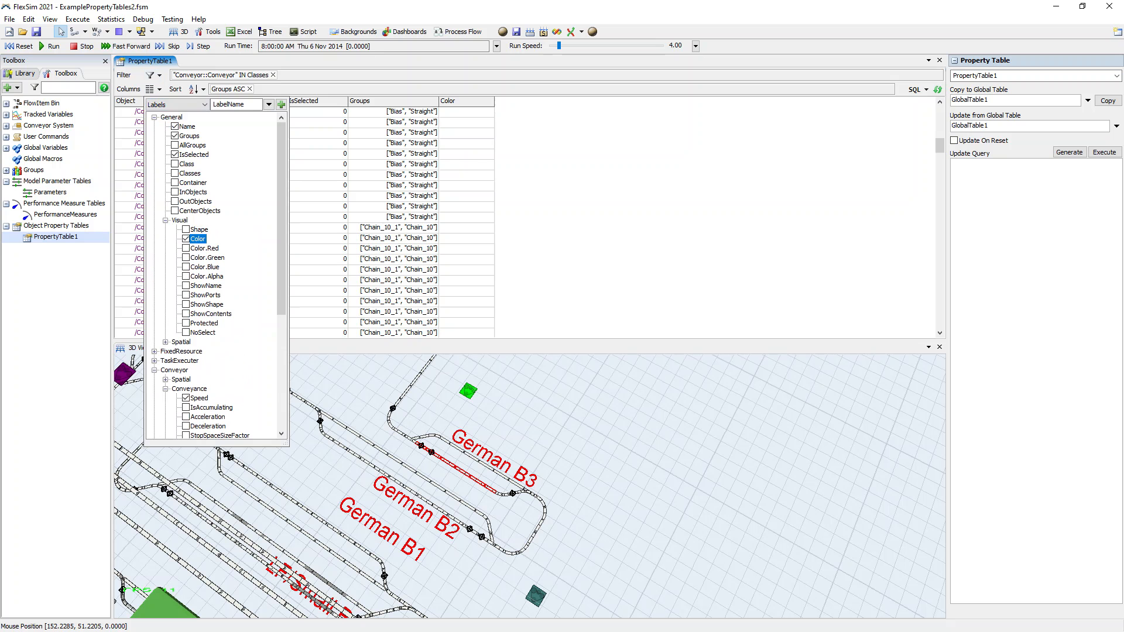
- Set the color of the Chain_10_1 conveyors from Conveyor109 through Conveyor147 to red (247, 0, 0) at once
scroll(304, 222, down, 3)
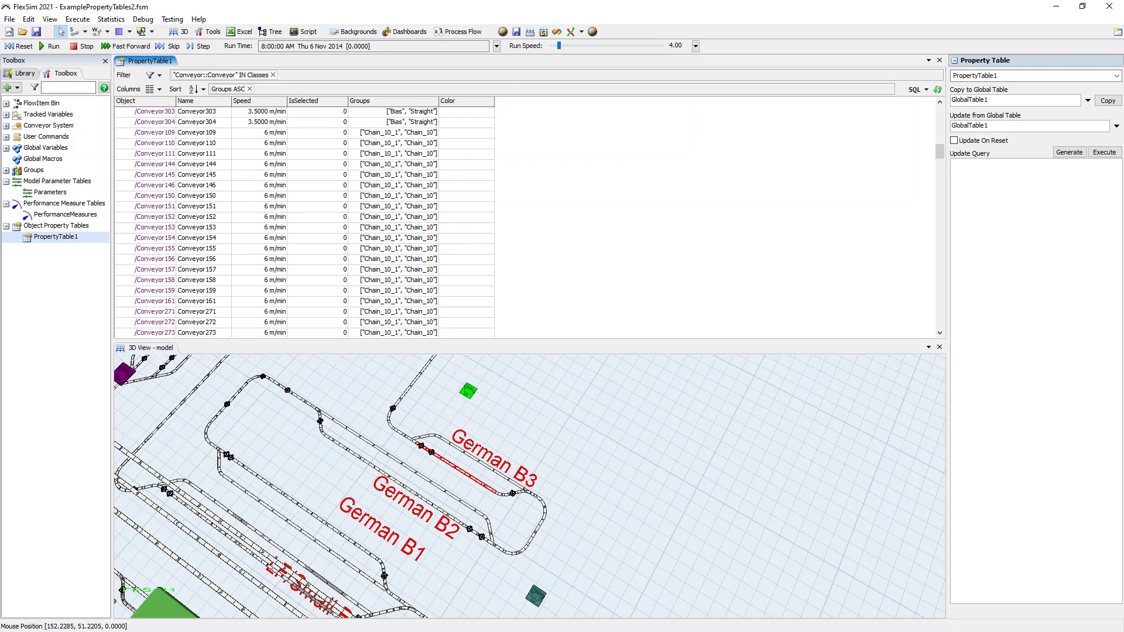
drag(467, 132, 466, 270)
scroll(467, 269, up, 4)
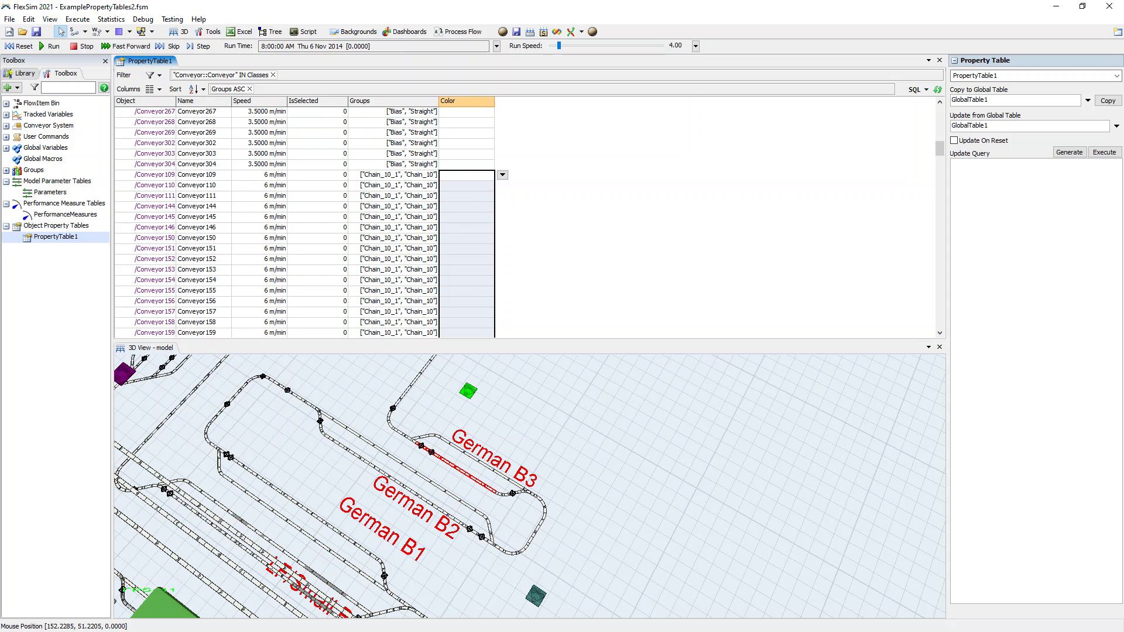
click(503, 175)
click(470, 203)
click(609, 245)
click(467, 175)
scroll(466, 175, down, 5)
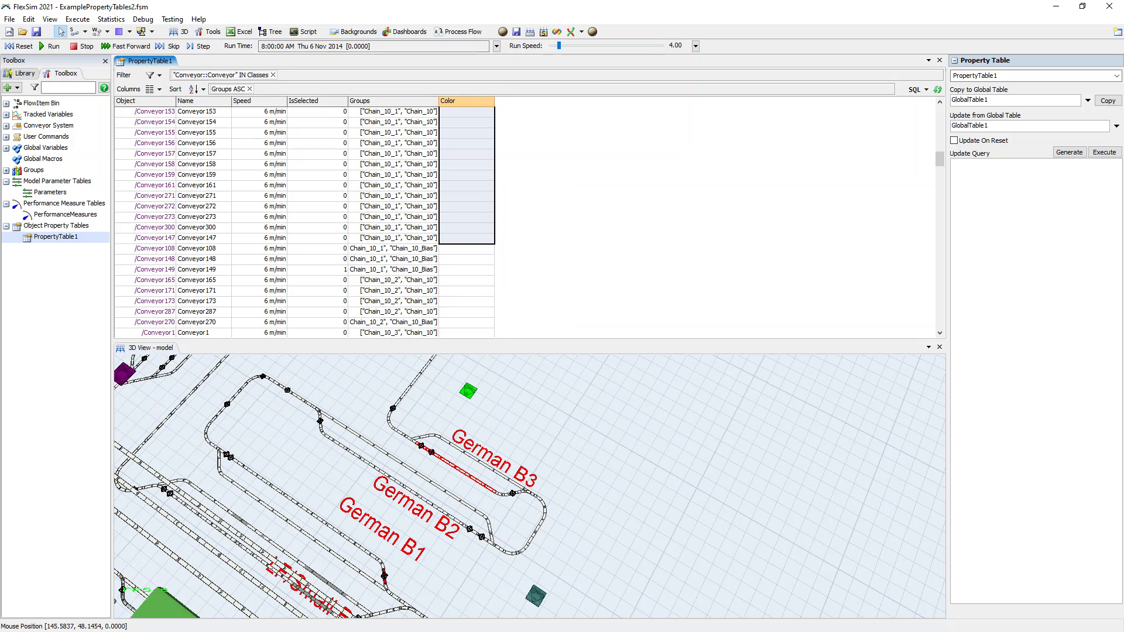
scroll(467, 223, up, 6)
click(502, 218)
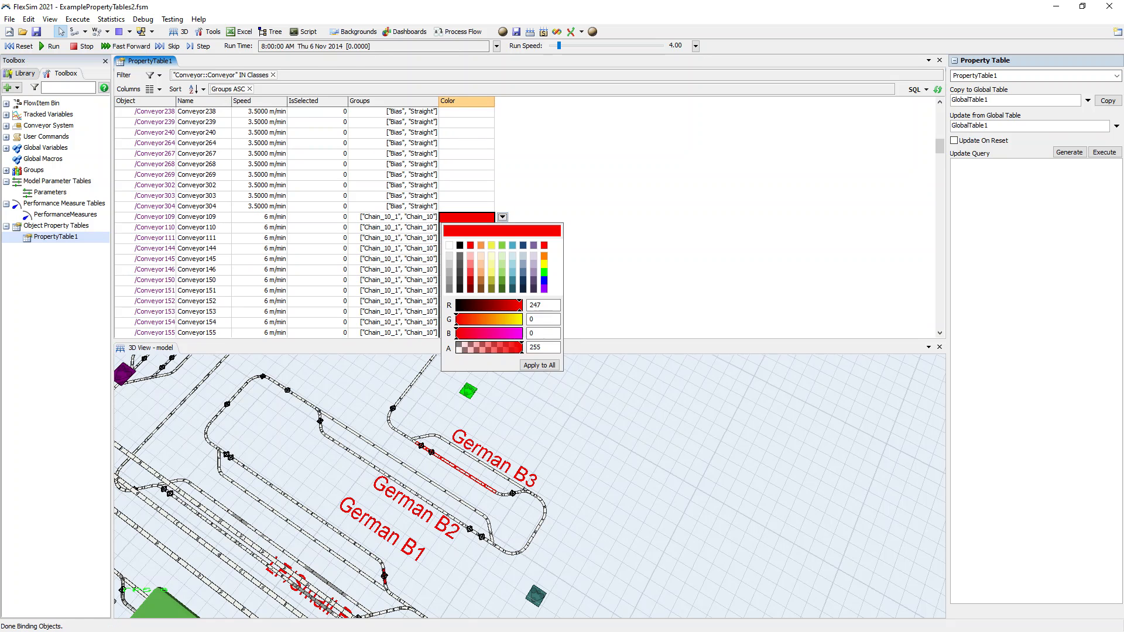
click(540, 365)
click(585, 281)
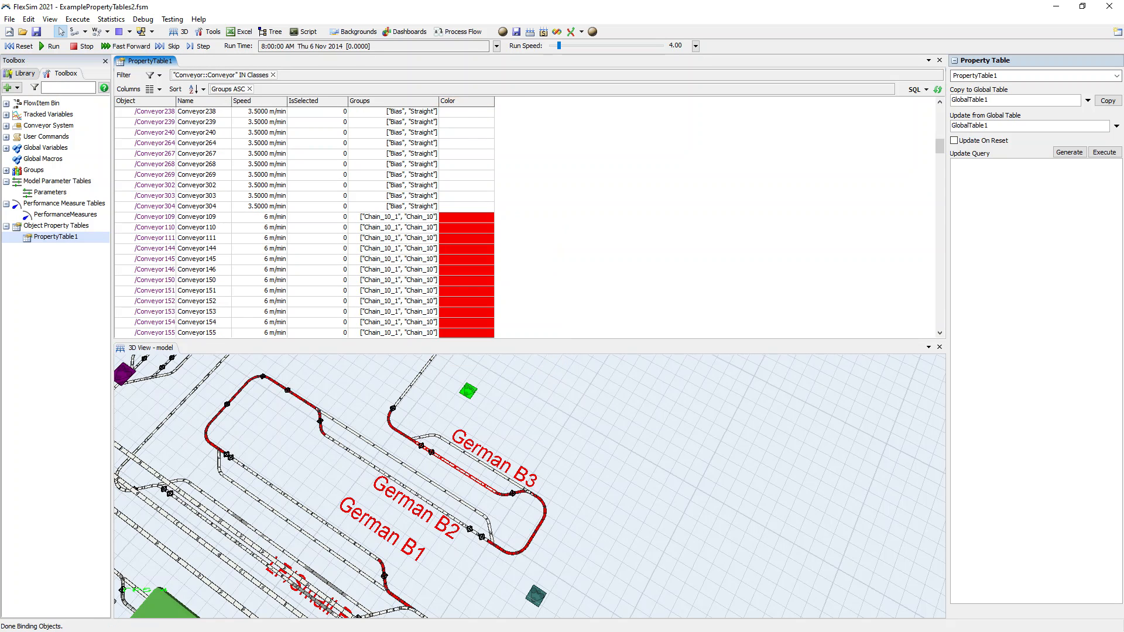
- Examine the red-colored Chain_10_1 conveyors in the 3D view from several angles
drag(615, 492, 643, 385)
scroll(583, 461, down, 3)
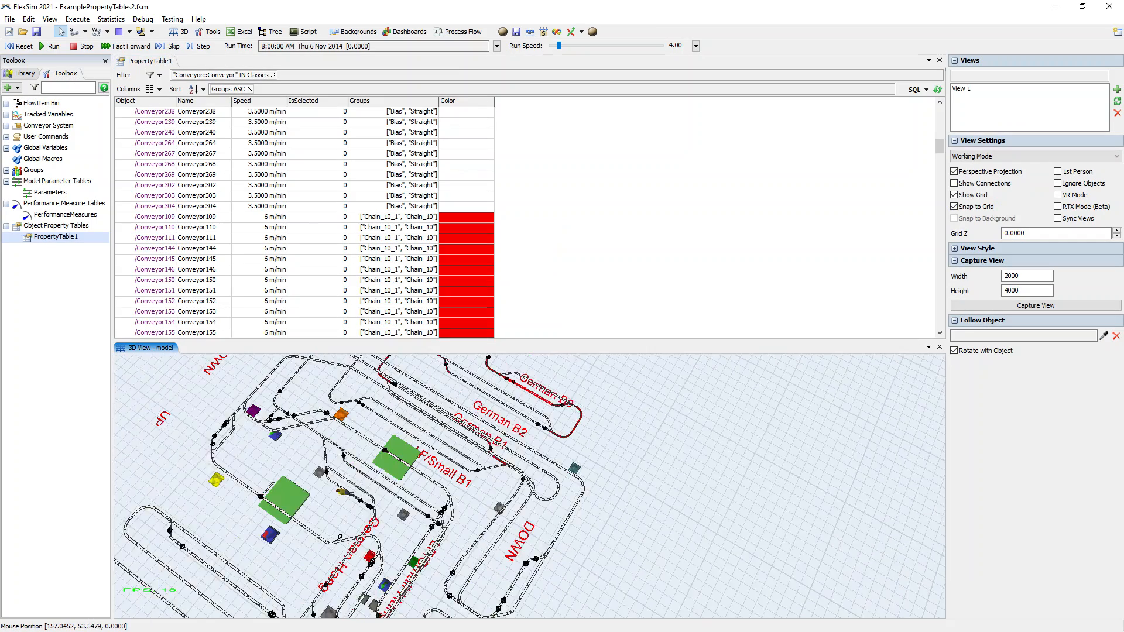
scroll(582, 461, up, 2)
scroll(581, 457, up, 2)
drag(580, 456, 717, 577)
right_drag(562, 509, 618, 515)
drag(618, 516, 567, 508)
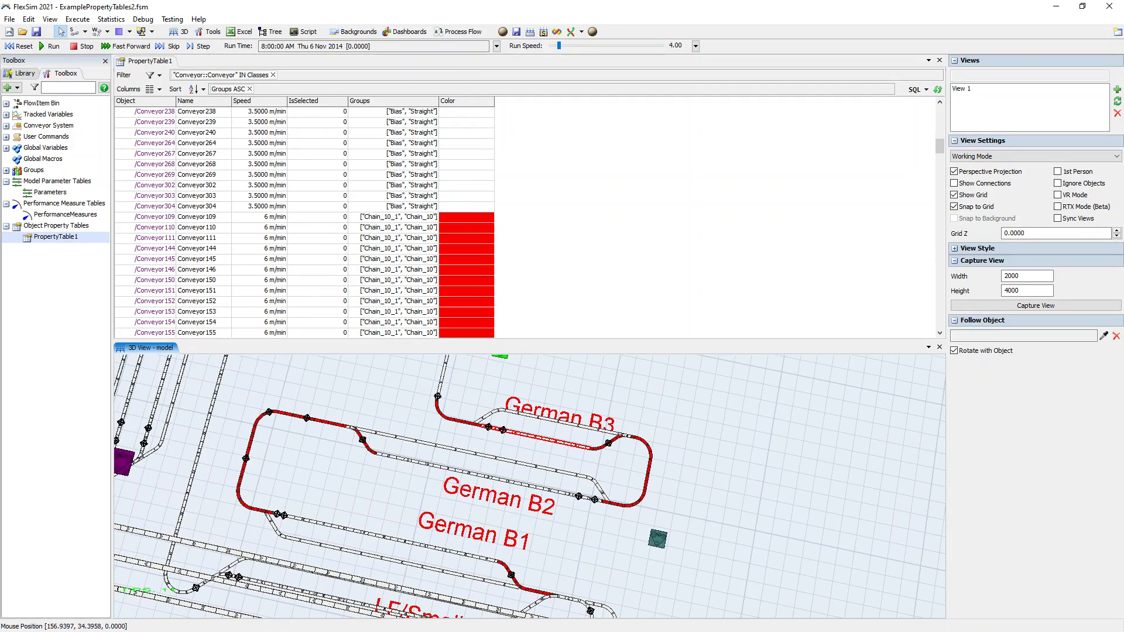
scroll(375, 399, down, 2)
right_drag(375, 398, 407, 399)
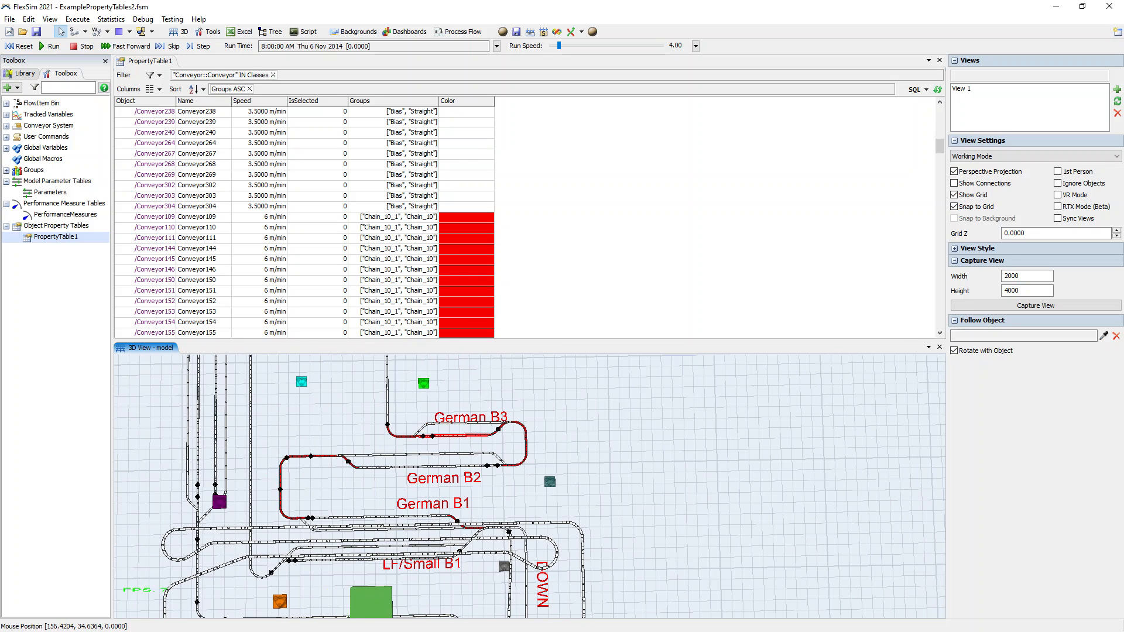
- Set the color of the Chain_10_1 conveyors from Conveyor109 through Conveyor147 back to white (255, 255, 255) at once
scroll(421, 222, down, 2)
scroll(421, 223, up, 2)
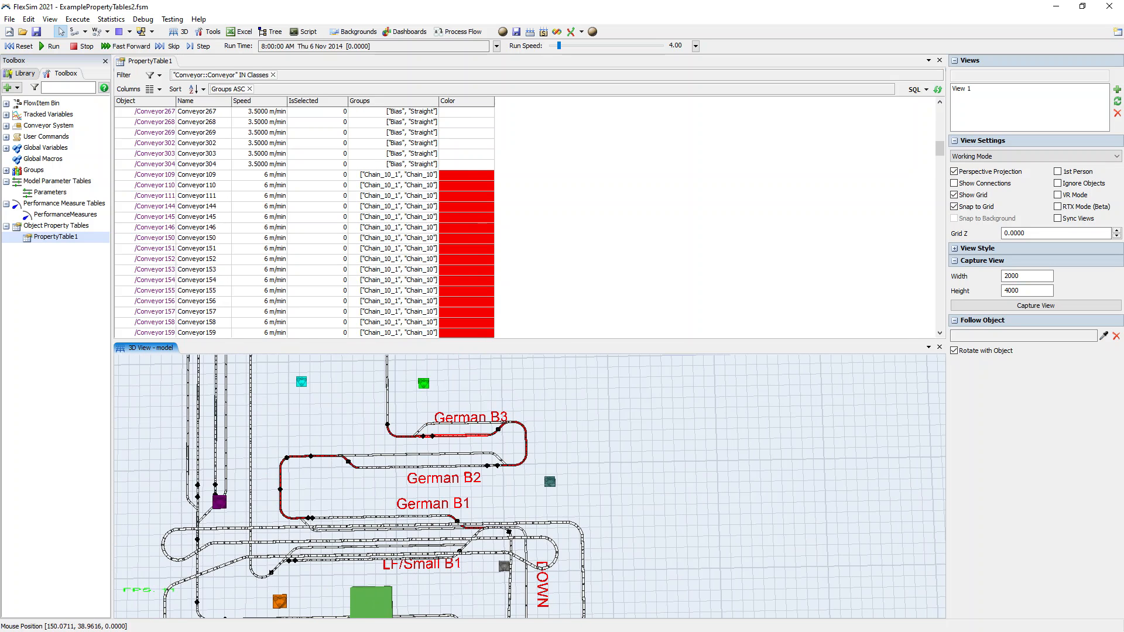
click(466, 175)
scroll(467, 175, down, 2)
shift+click(466, 291)
scroll(467, 223, up, 2)
click(503, 133)
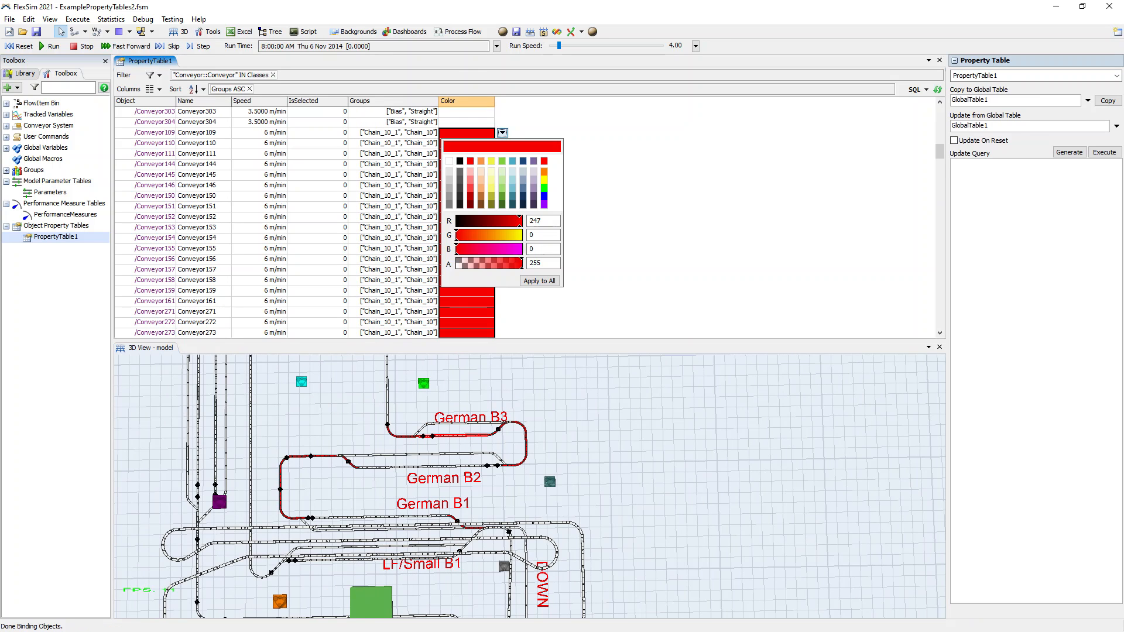
click(449, 161)
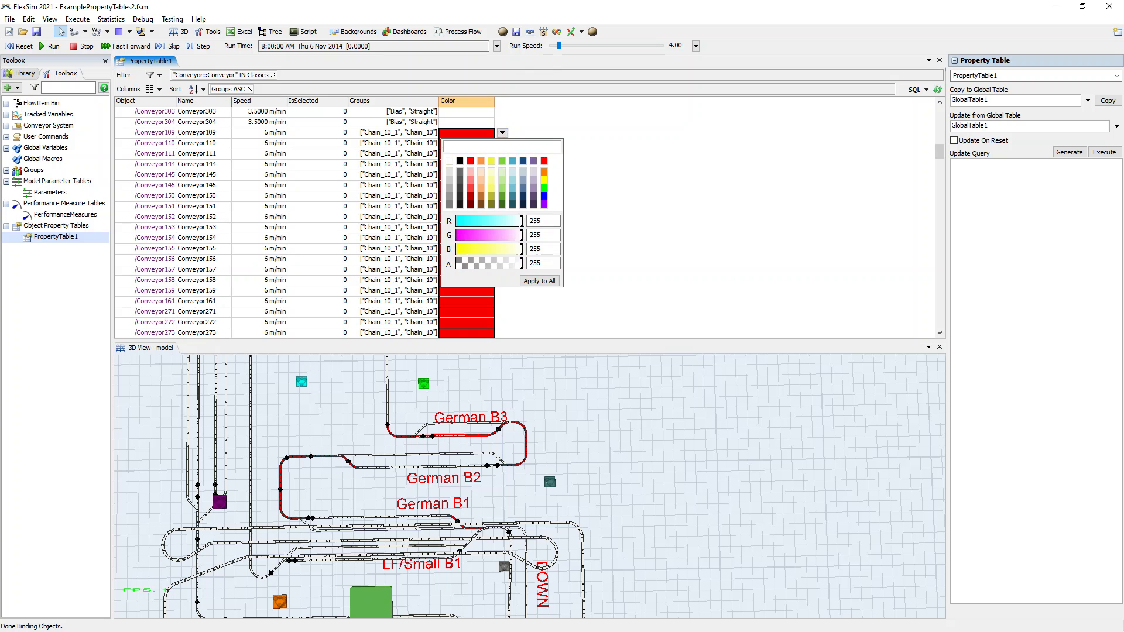
click(539, 281)
scroll(304, 223, down, 2)
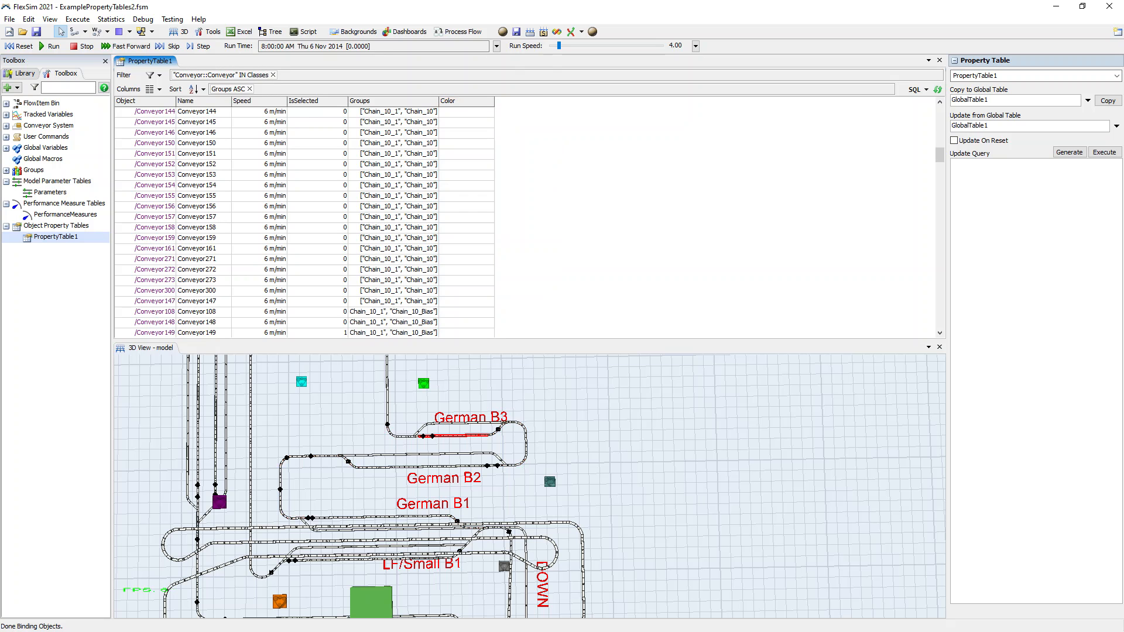
scroll(305, 222, up, 4)
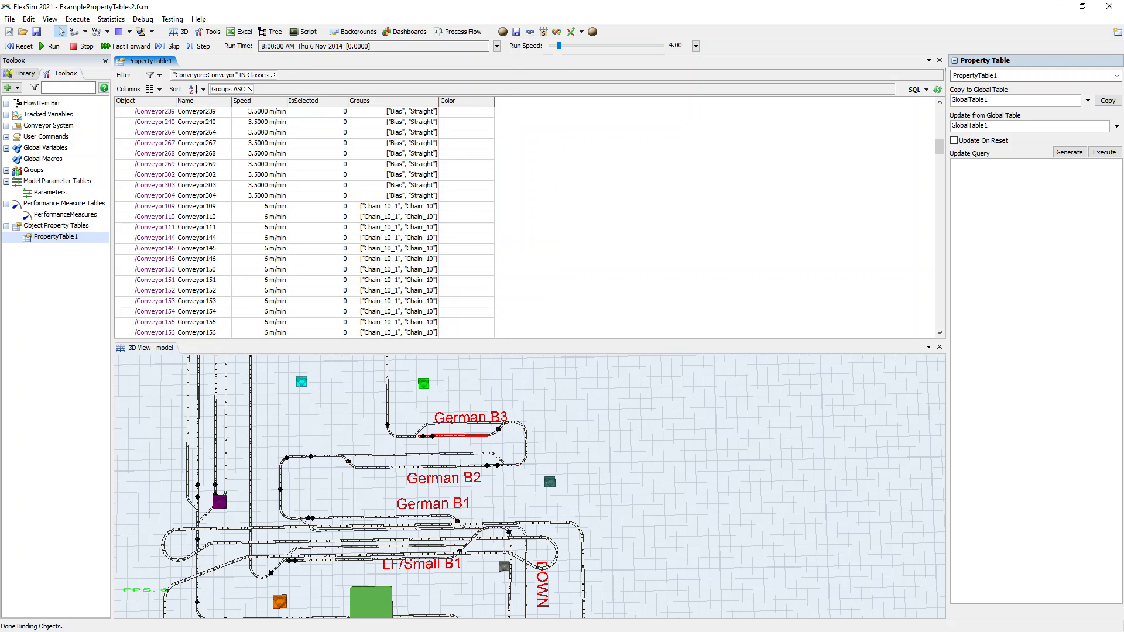
- Enlarge the 3D view's share of the window and add a table filter for IsSelected equal to 1
drag(454, 340, 453, 285)
drag(448, 484, 493, 351)
drag(558, 551, 538, 430)
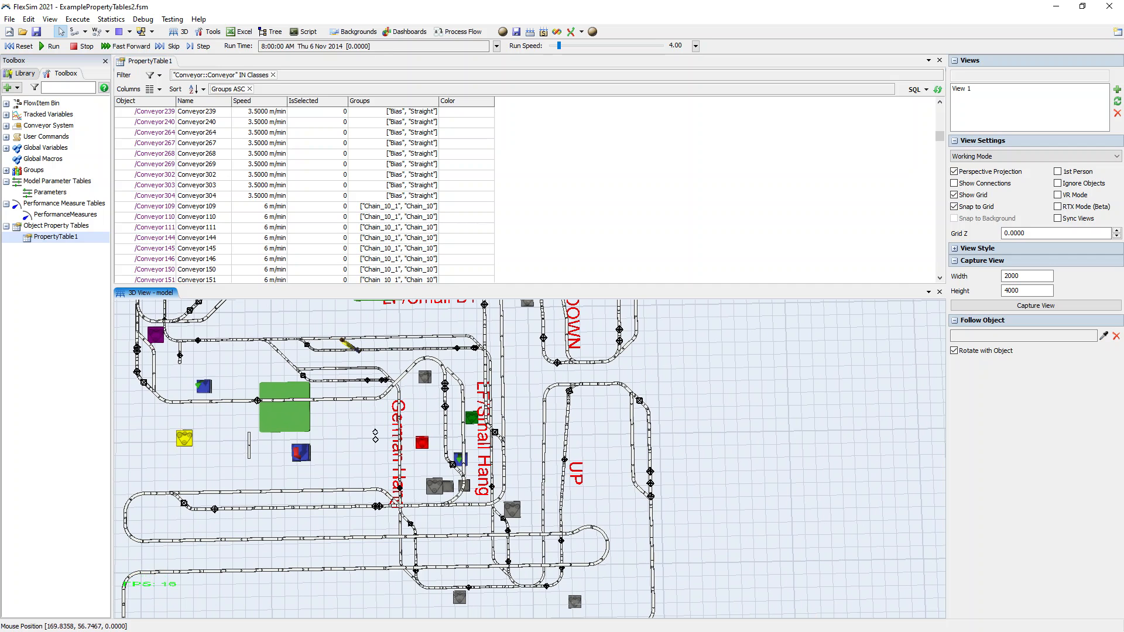
click(153, 75)
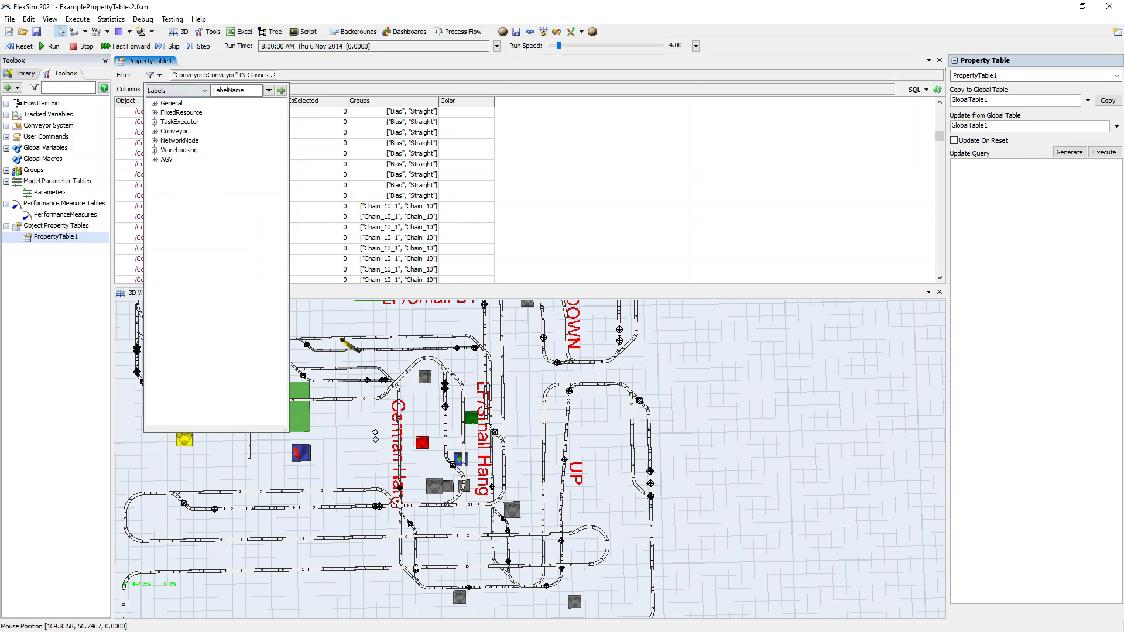
click(155, 103)
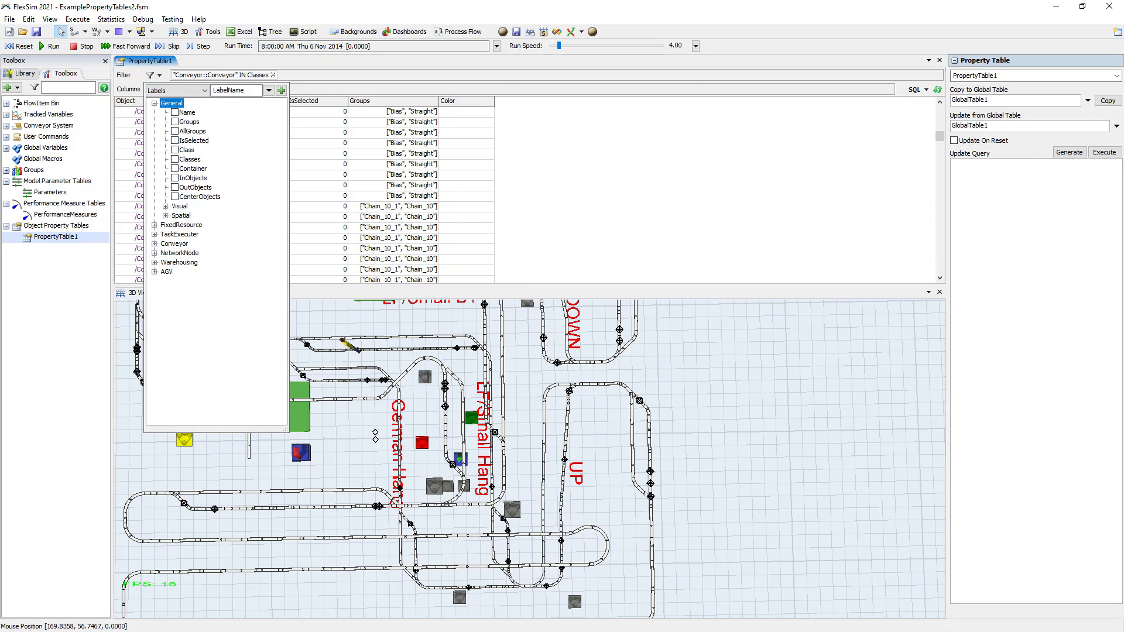
click(175, 140)
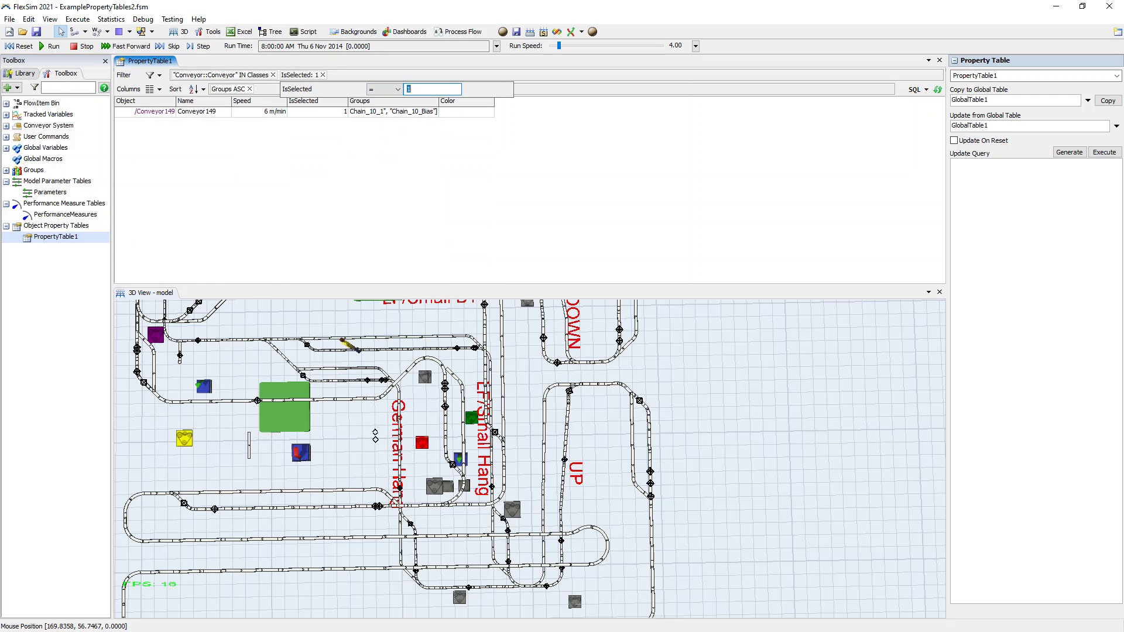
key(Escape)
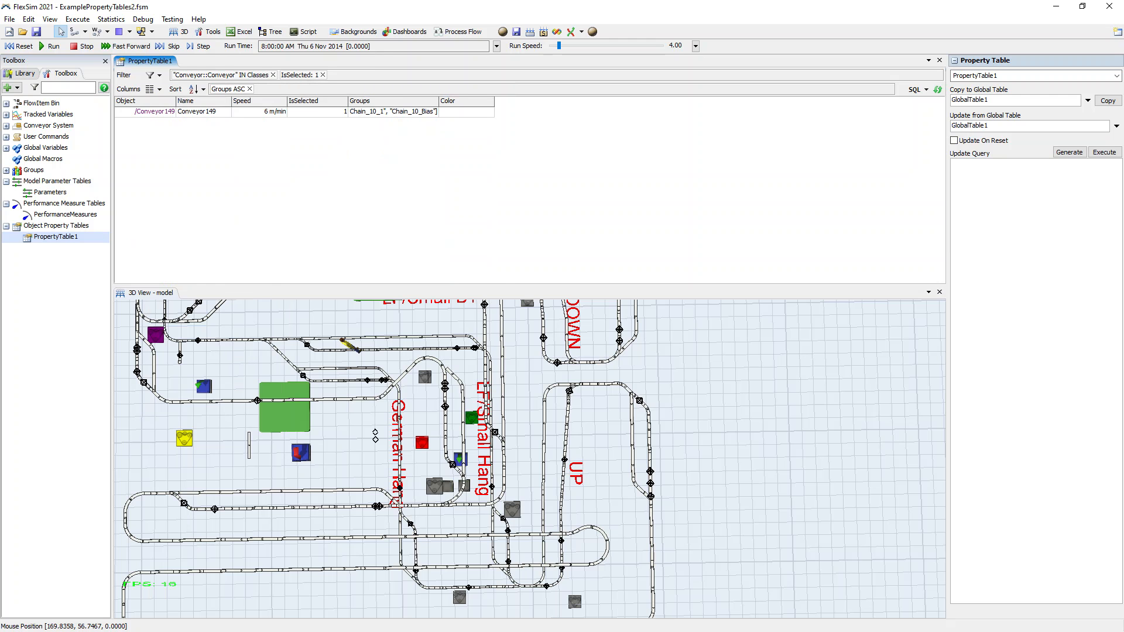
- Box-select the objects and conveyor loops around the Hang and UP labels in the 3D view, and refresh the table to review them
drag(527, 469, 578, 372)
drag(586, 497, 577, 499)
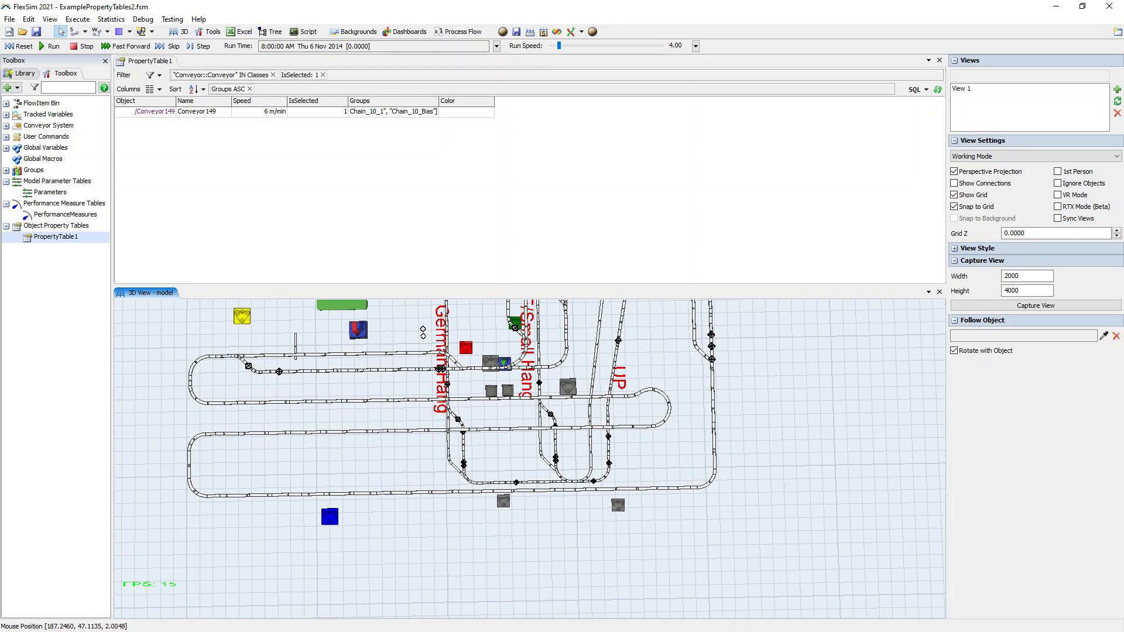
shift+drag(156, 342, 745, 530)
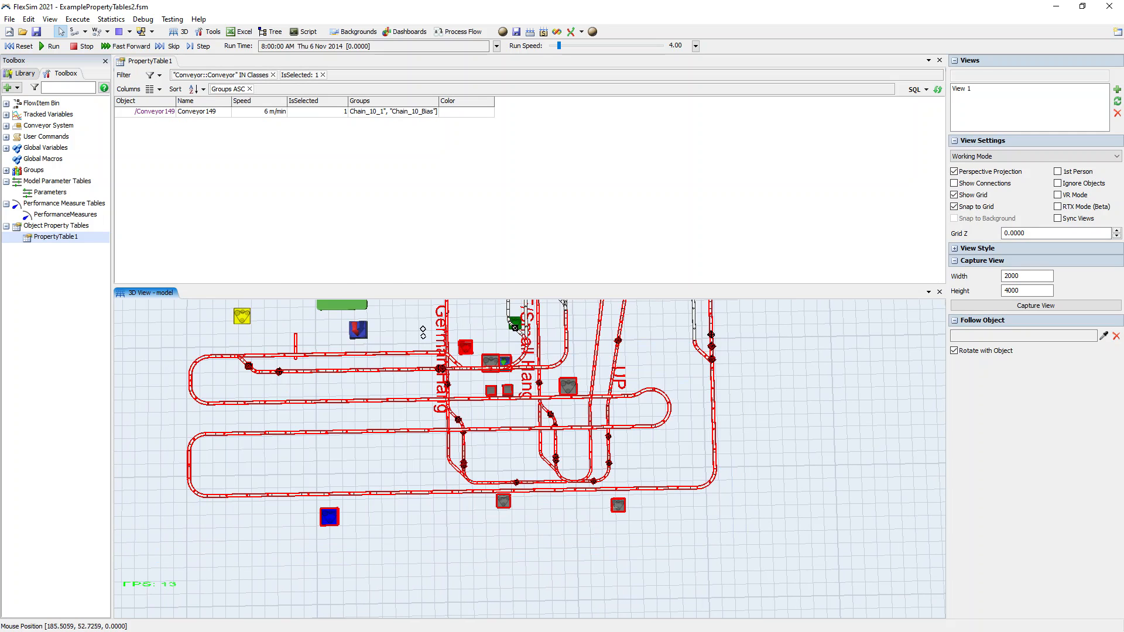
click(938, 89)
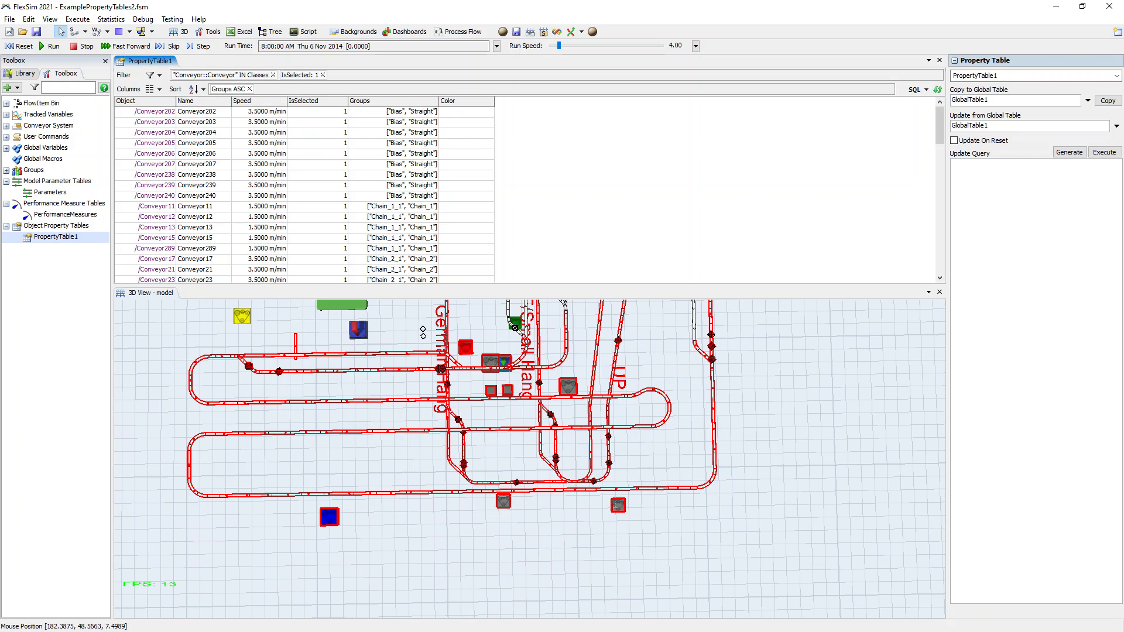
scroll(304, 193, down, 2)
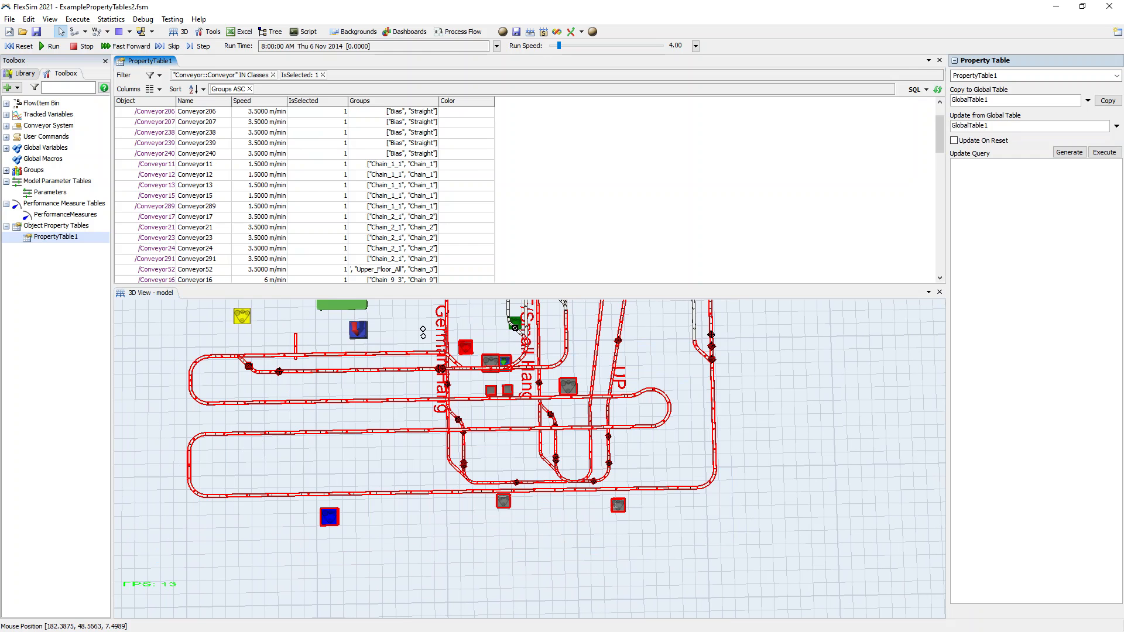
scroll(305, 193, down, 3)
click(751, 490)
click(697, 196)
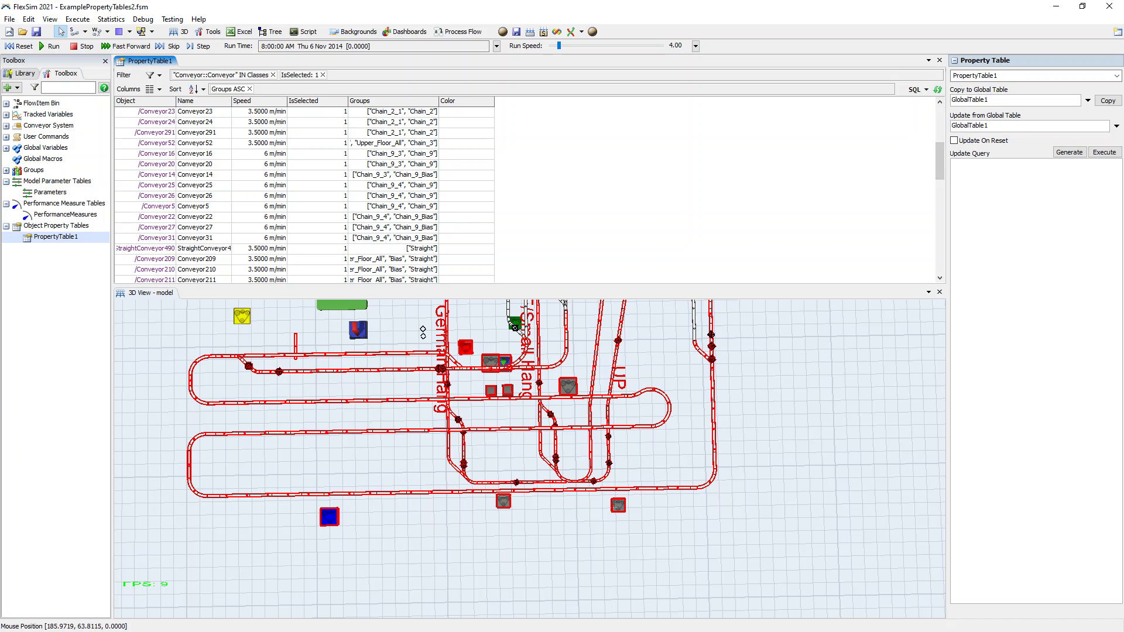
- Replace the 3D selection with the conveyor loop around the DOWN label and refresh the table
drag(776, 495, 701, 557)
scroll(761, 515, down, 4)
shift+drag(701, 408, 604, 377)
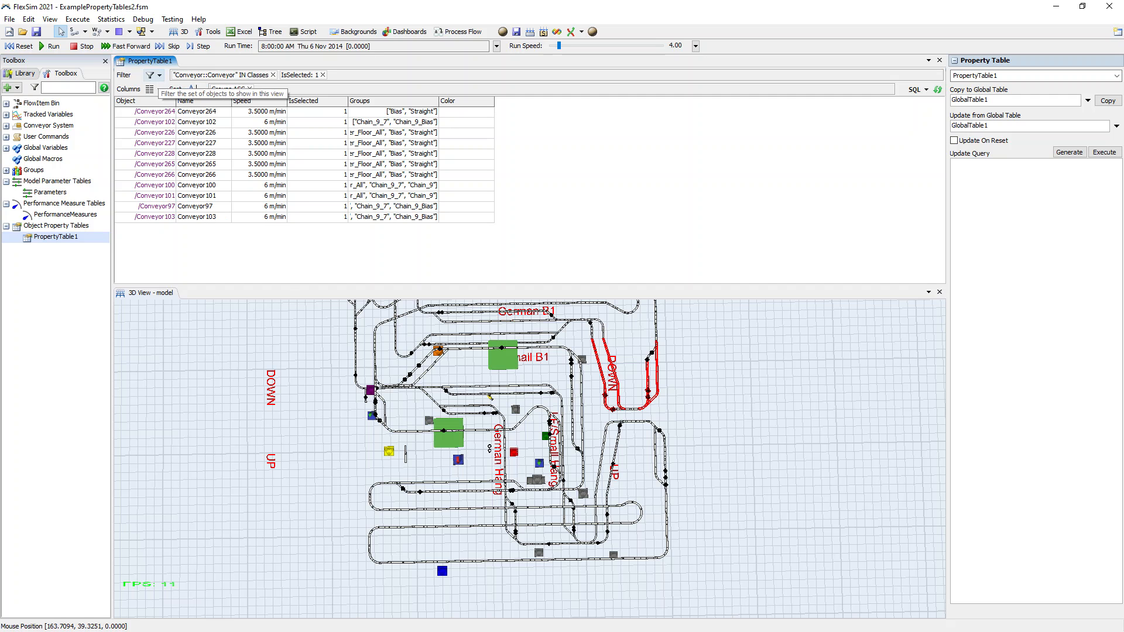
- Add a label filter to the table that requires Labels.MyLabel to equal 1
click(150, 89)
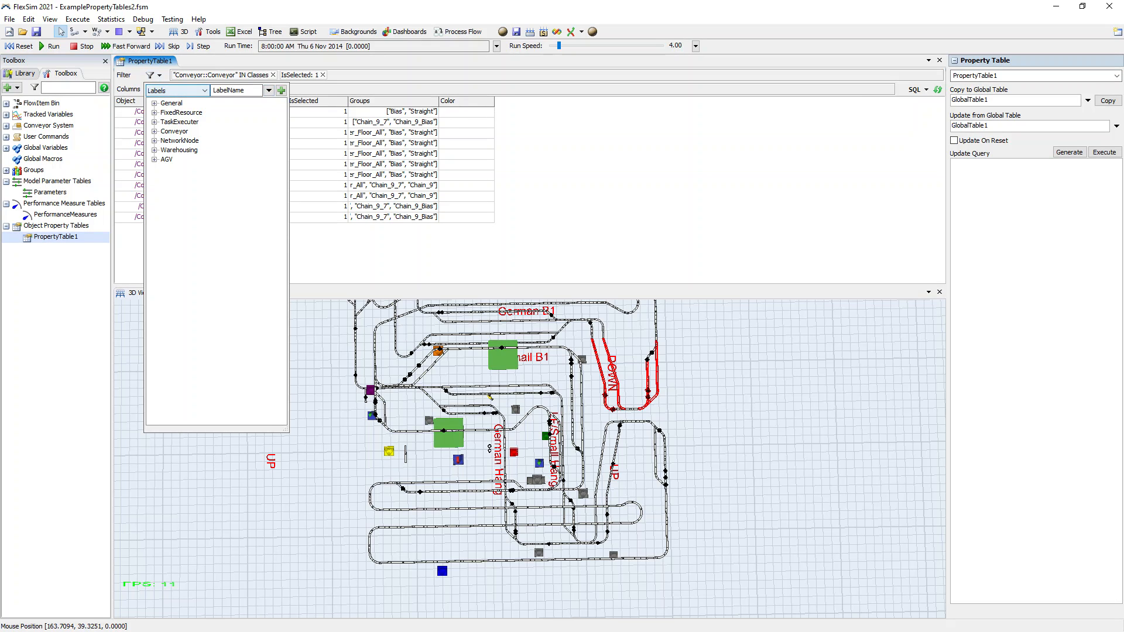
click(187, 90)
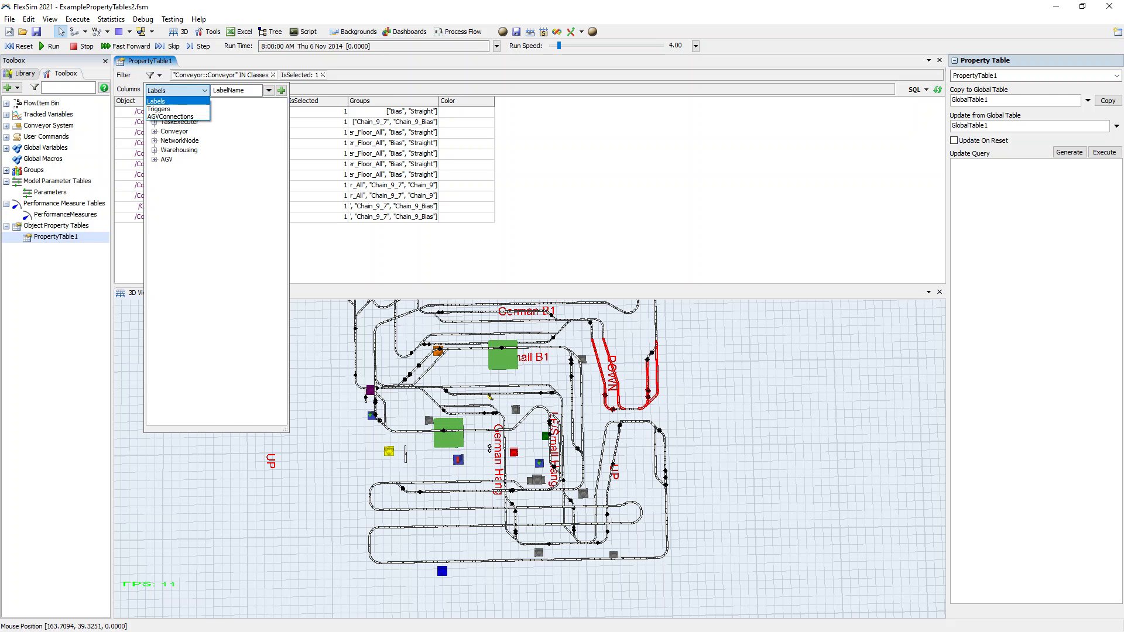
click(170, 101)
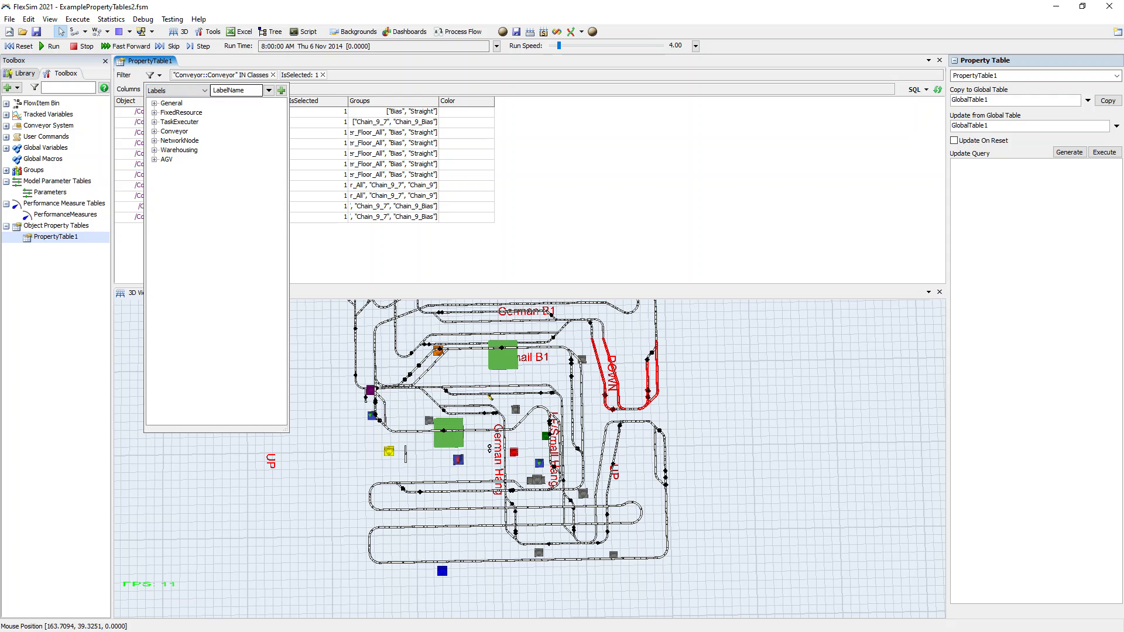
drag(248, 90, 212, 91)
text(MytLabel)
click(223, 90)
key(BackSpace)
key(Return)
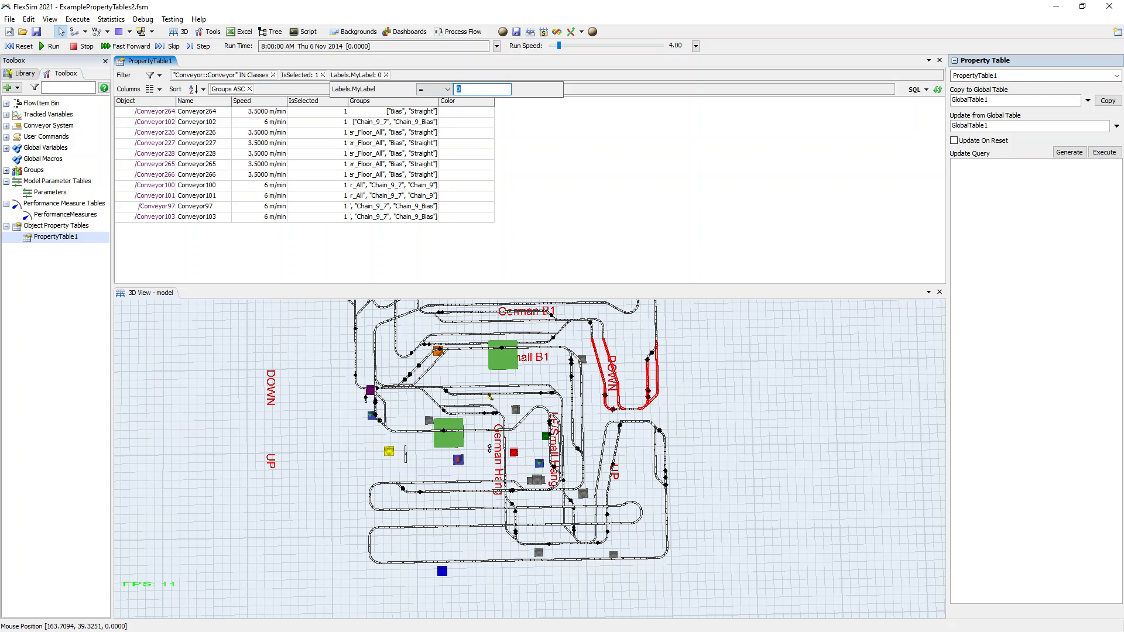
text(1)
key(Return)
- Add a label named MyLabel with value 1 to Conveyor279, the long straight conveyor beside the UP label
drag(712, 523, 709, 453)
scroll(673, 442, up, 5)
click(589, 406)
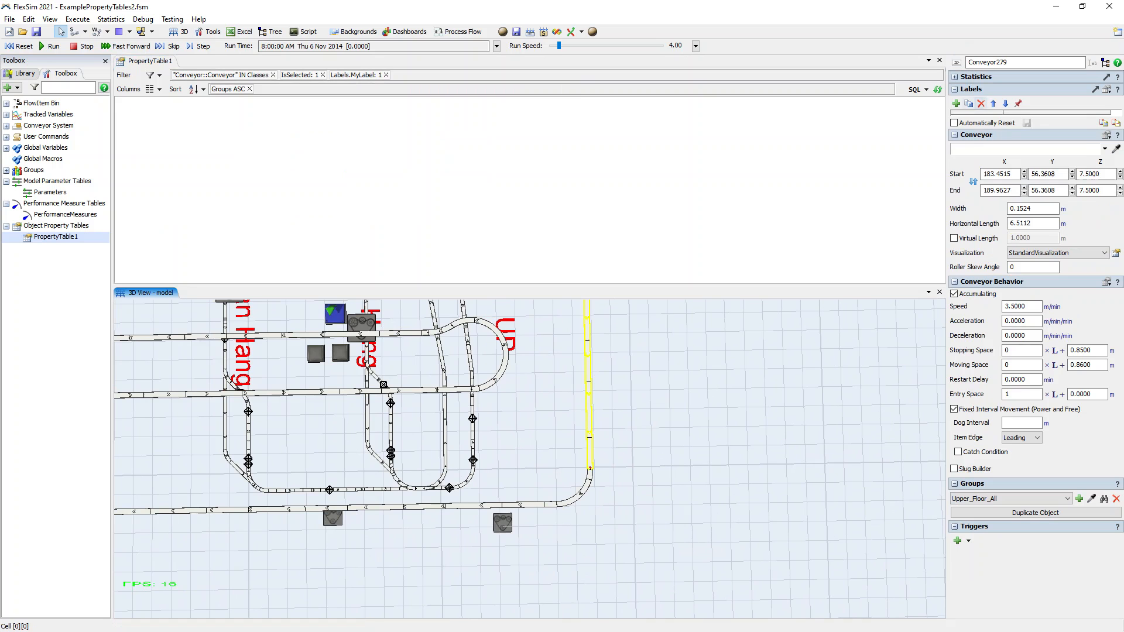
click(956, 103)
click(995, 117)
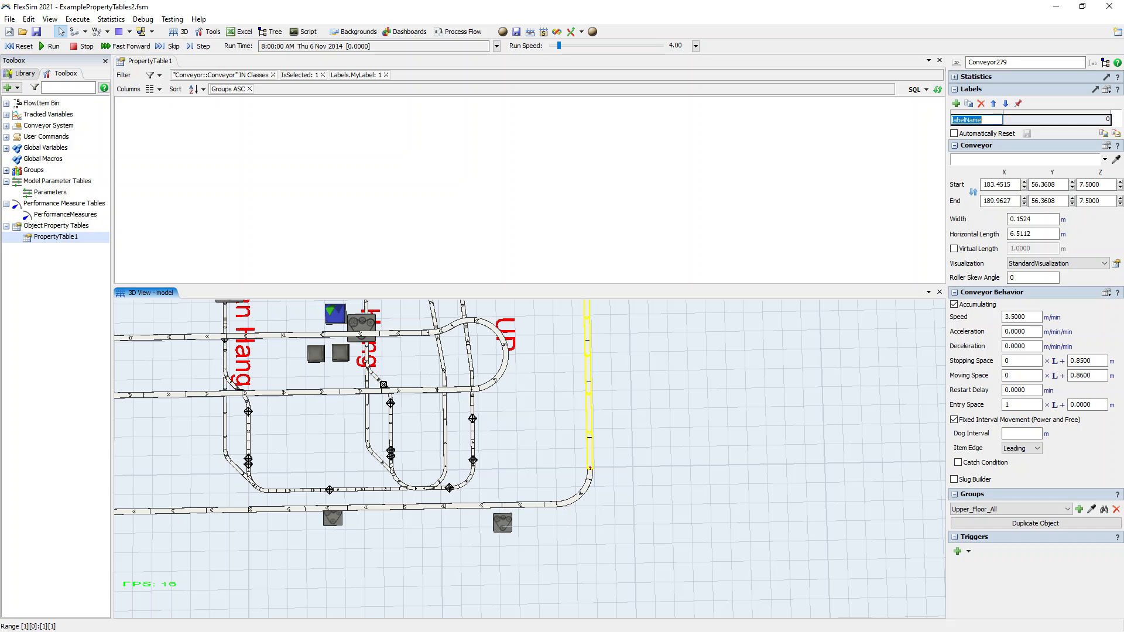
text(MyLabel)
key(Tab)
text(1)
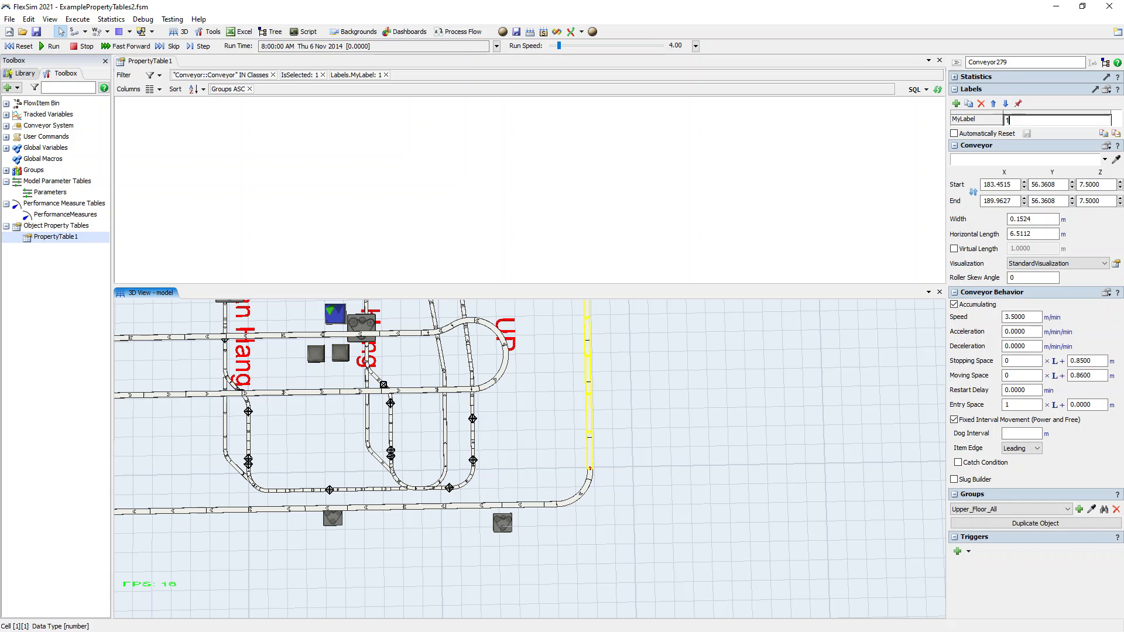
key(Return)
- Refresh the table without the IsSelected filter and add the label MyLabel as a column
click(938, 90)
mouse_move(732, 410)
mouse_down()
mouse_move(744, 385)
mouse_move(744, 396)
mouse_up()
click(938, 89)
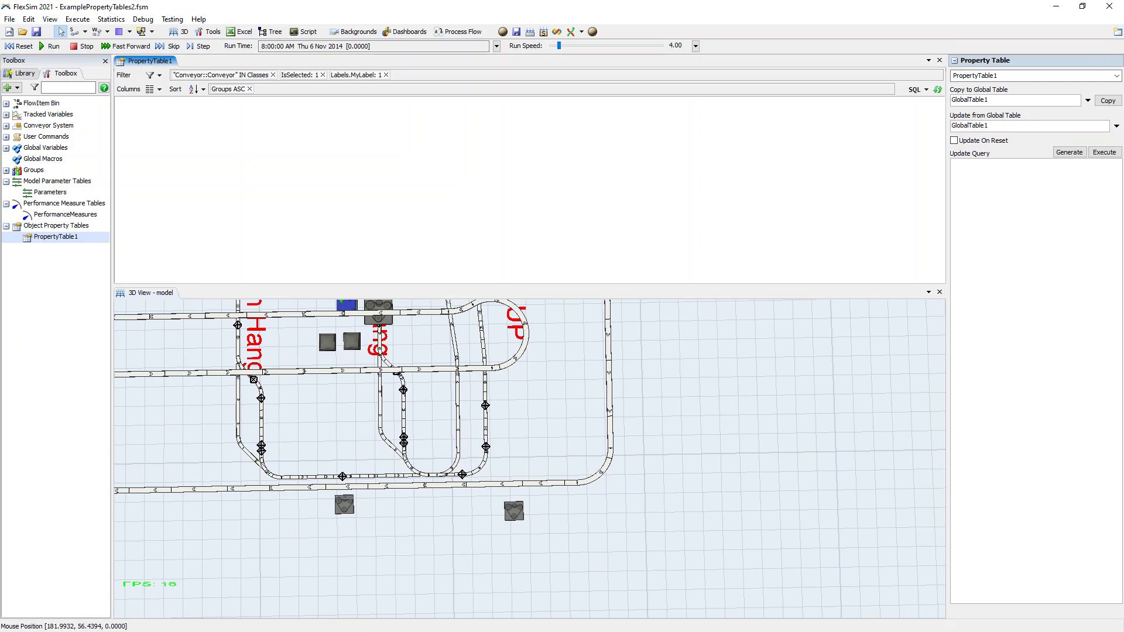
click(323, 74)
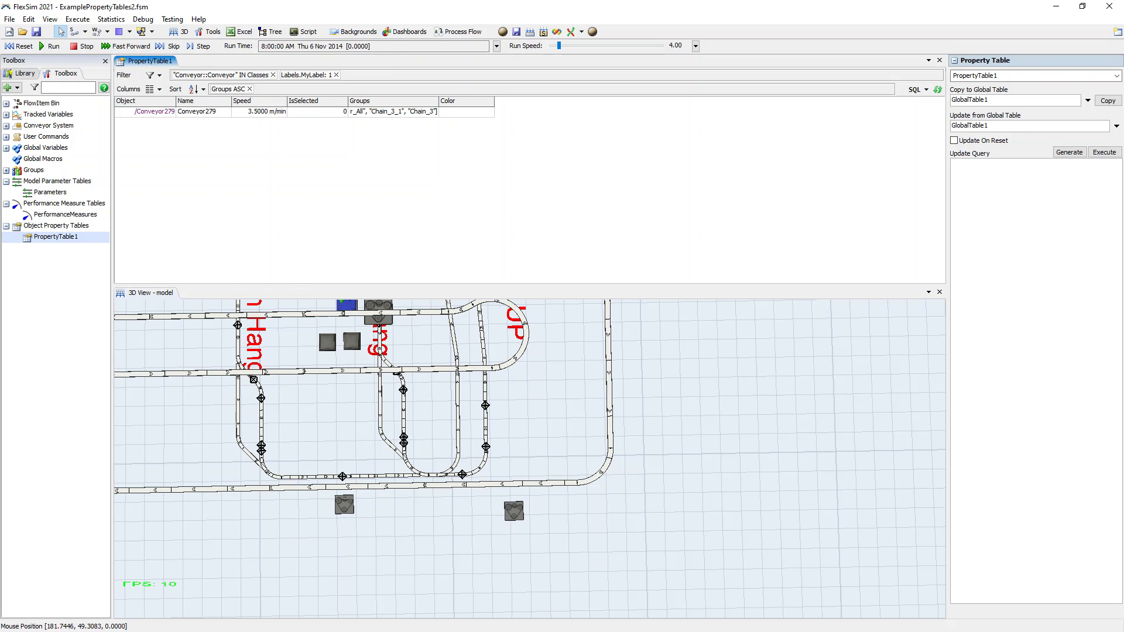
click(151, 89)
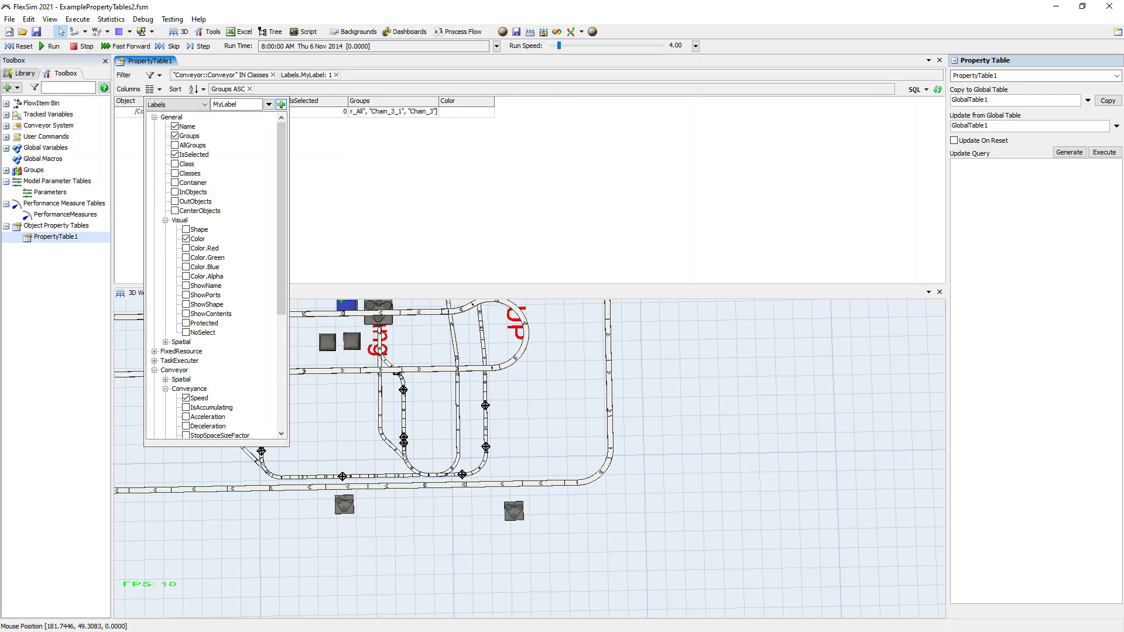
click(281, 104)
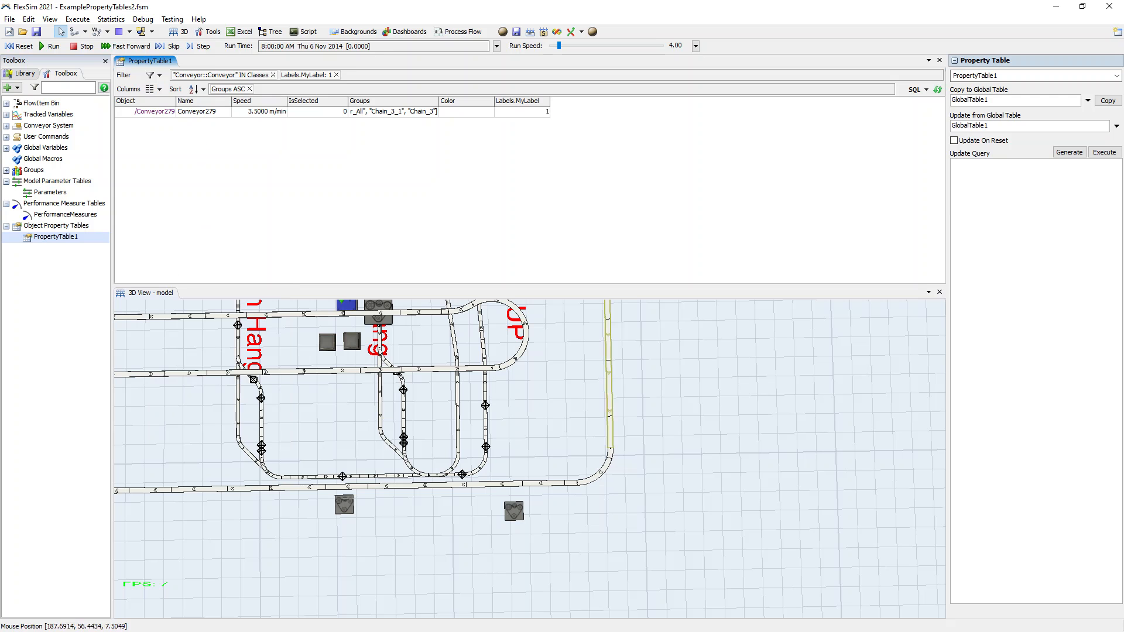
- Add a label MyLabel with value 1 to Conveyor36 and refresh the conveyor table
click(412, 486)
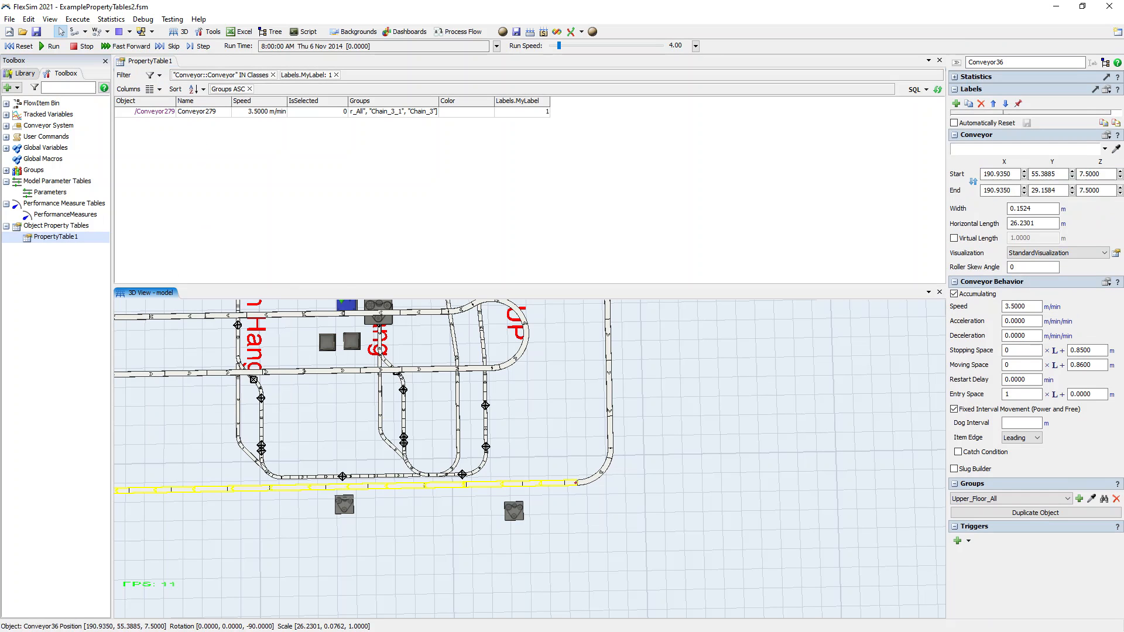
click(956, 104)
click(998, 118)
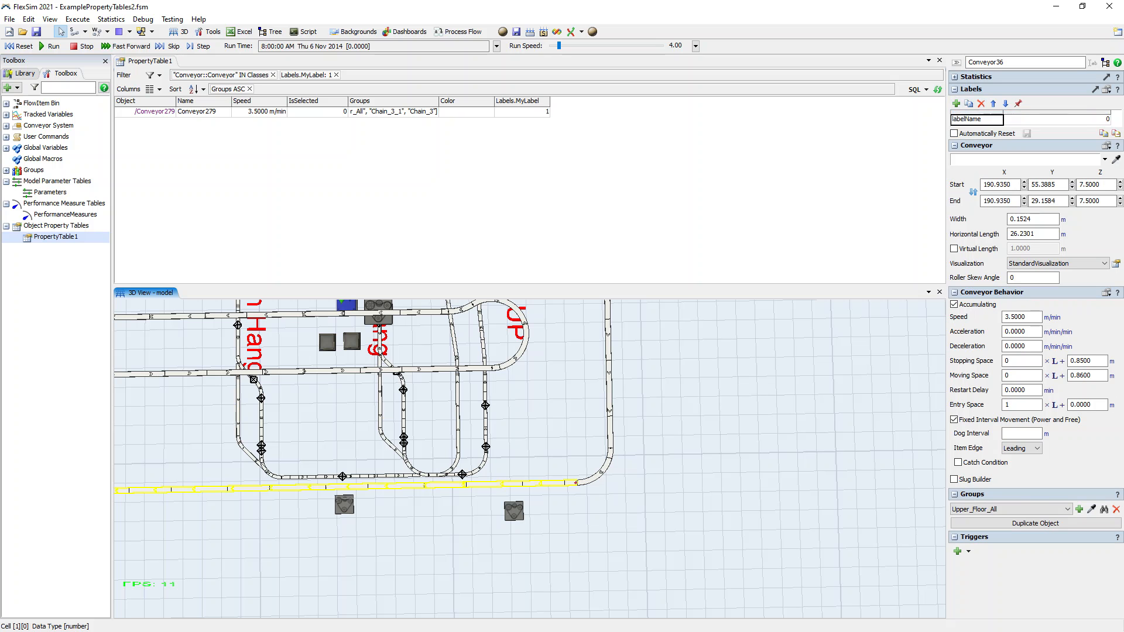
text(MyLabel)
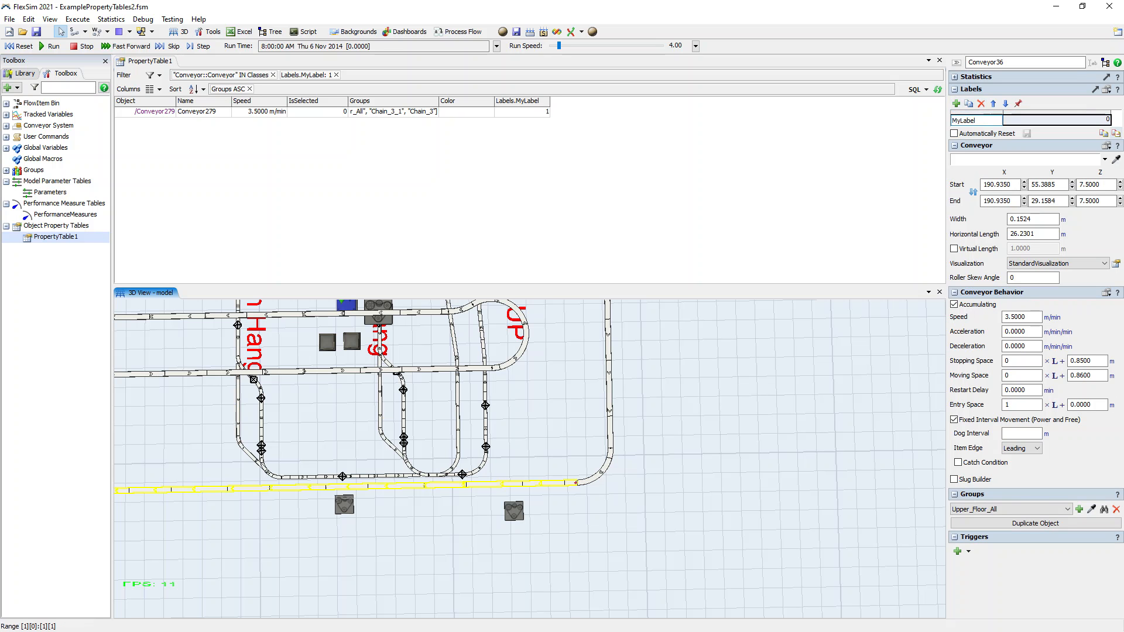
text(1)
click(938, 89)
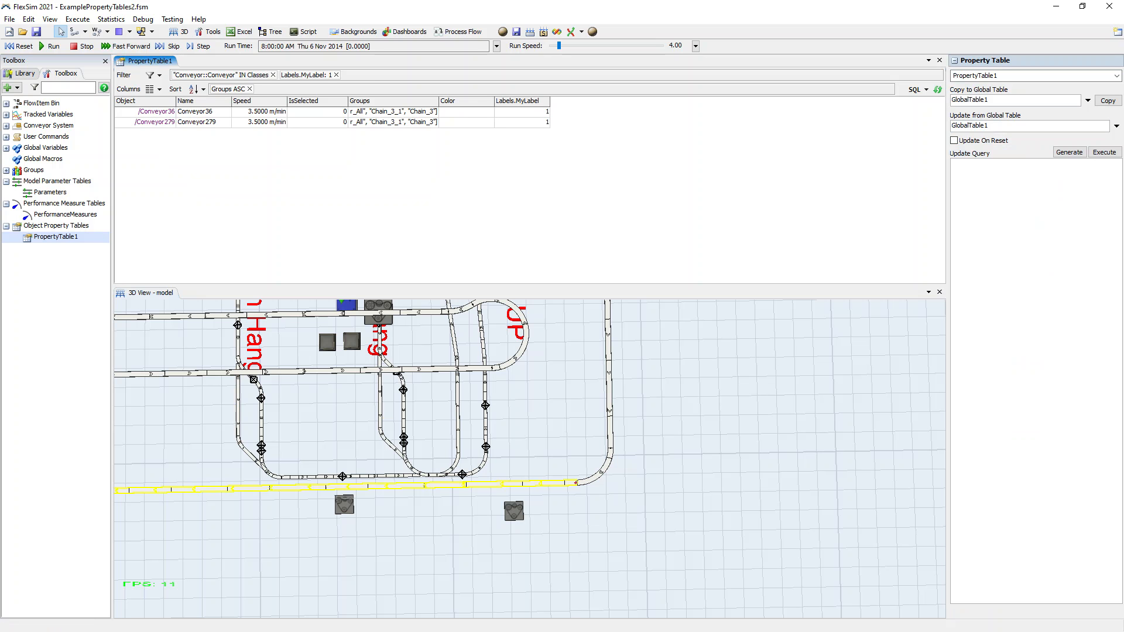
- Remove the Labels.MyLabel filter from PropertyTable1 and bring up the conveyor rows of the Chain_10_1 group
click(336, 75)
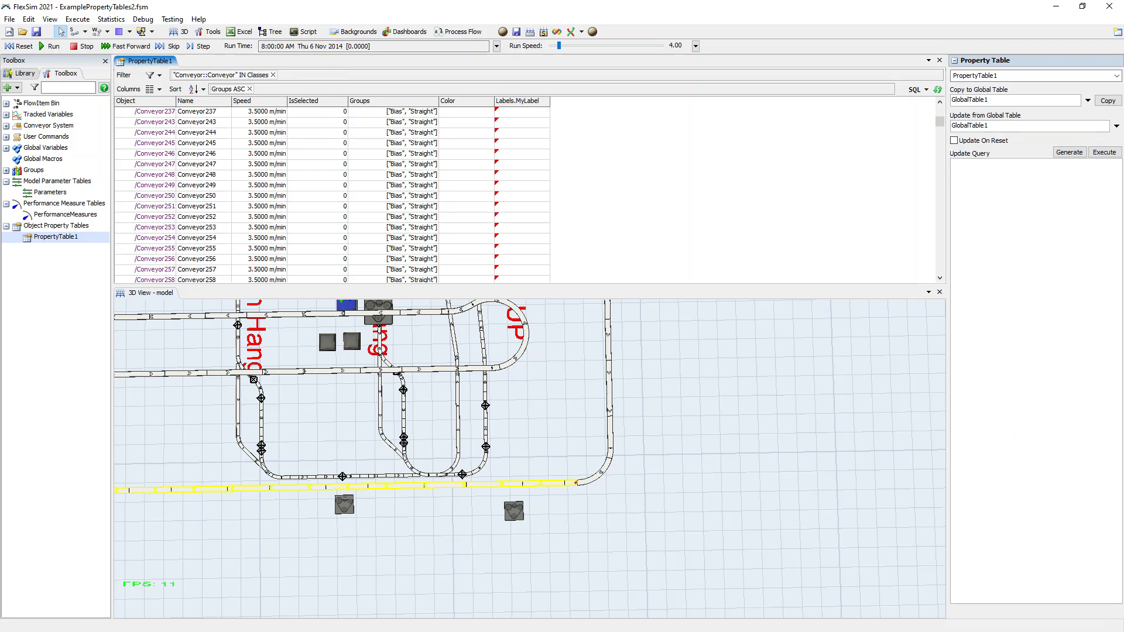
scroll(332, 190, down, 20)
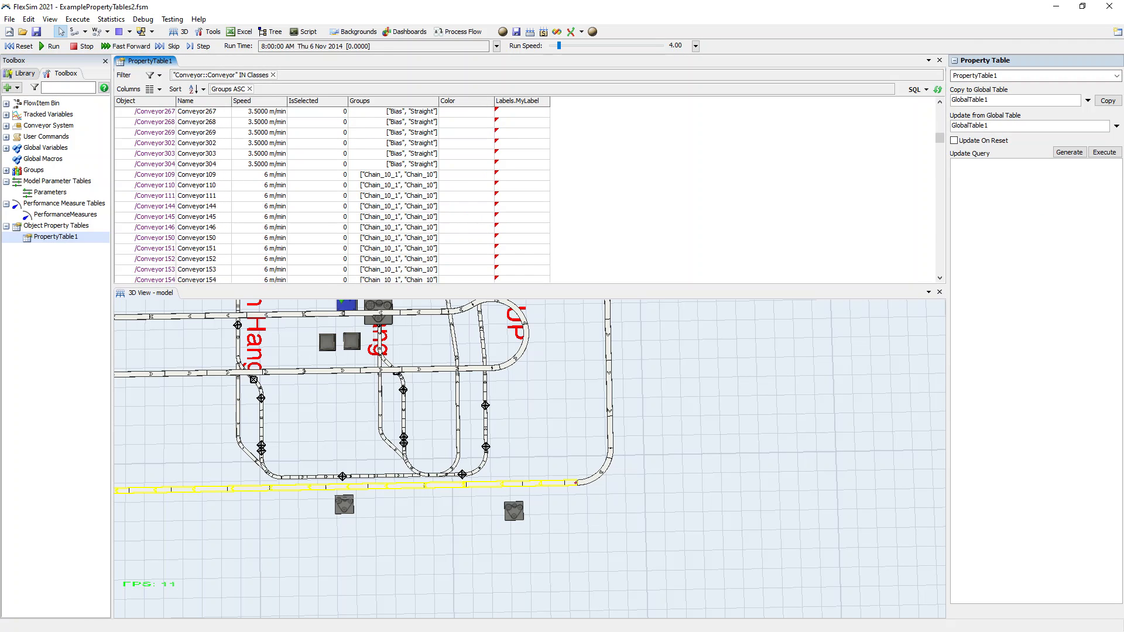
scroll(333, 190, up, 5)
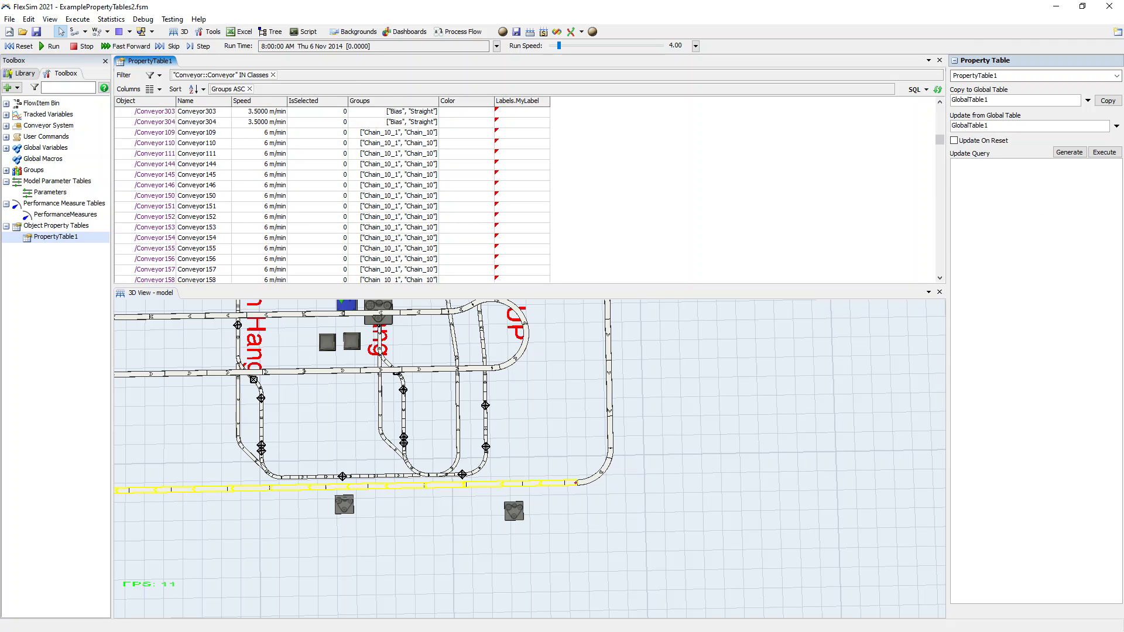
- Set Labels.MyLabel to 5 for the block of conveyor rows starting at Conveyor109 in the Chain_10 groups
drag(521, 132, 521, 185)
scroll(521, 185, up, 8)
click(558, 153)
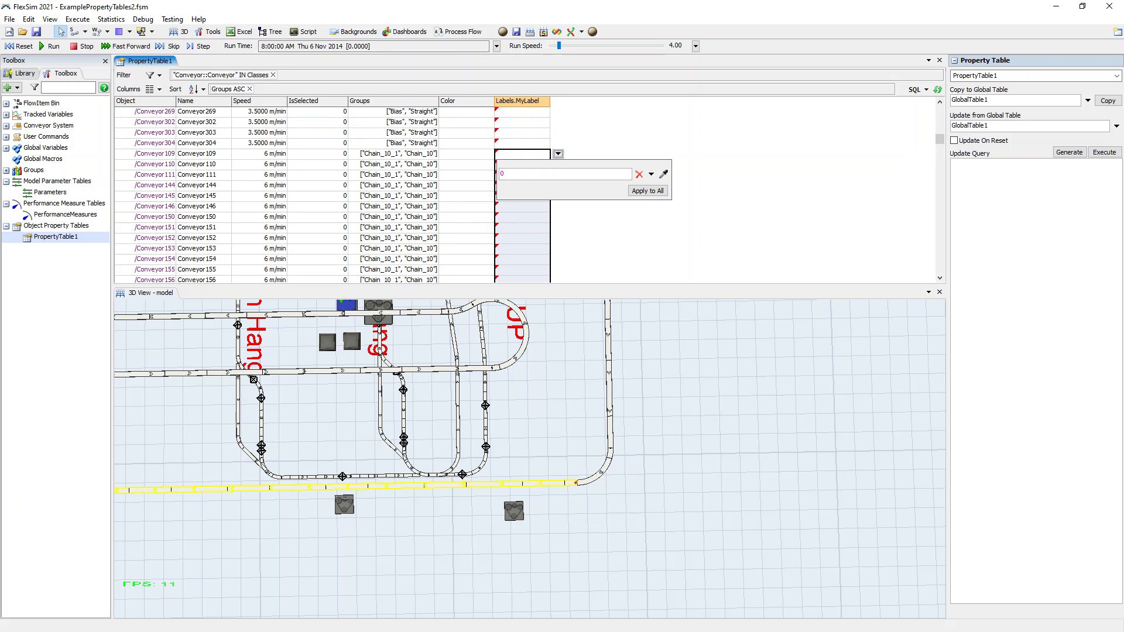
text(5)
click(647, 191)
scroll(530, 191, down, 5)
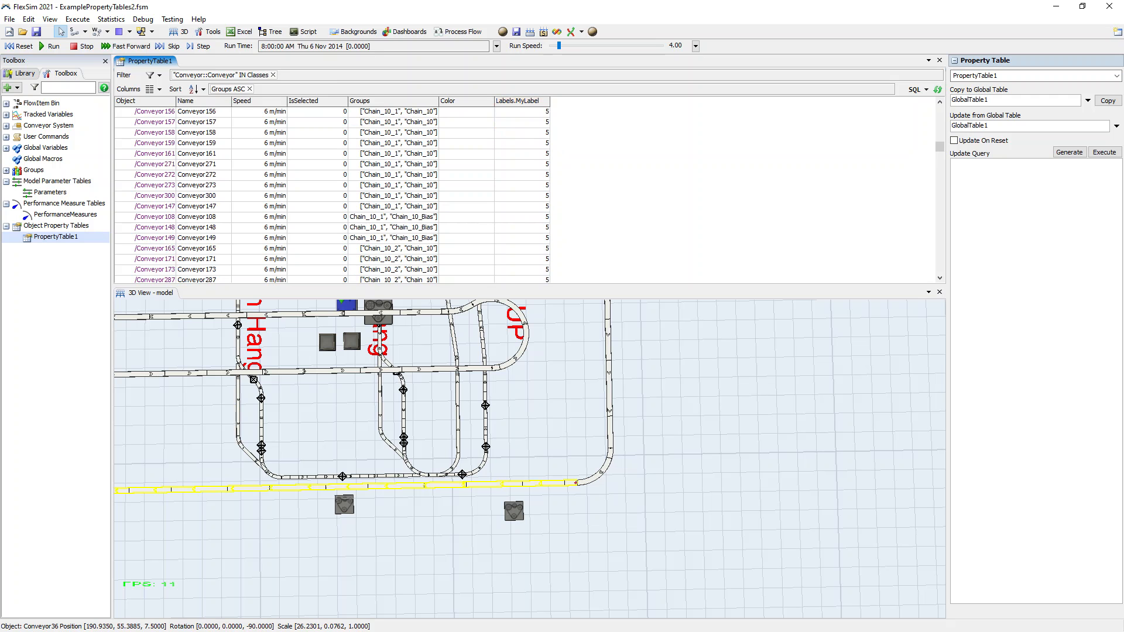
scroll(530, 191, up, 4)
scroll(332, 193, up, 3)
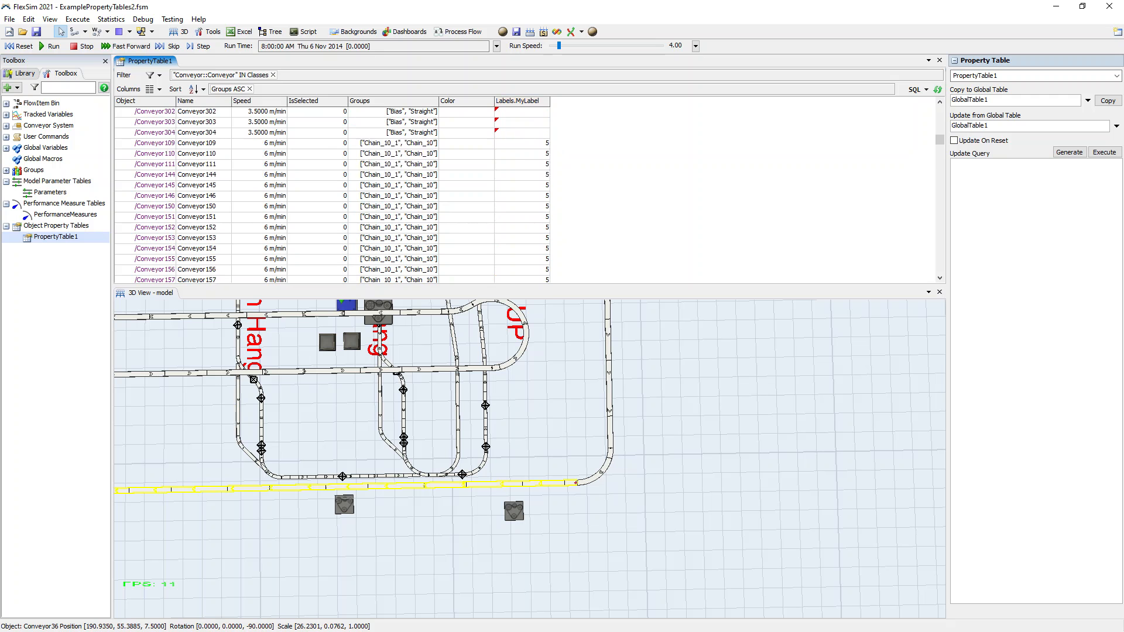
scroll(332, 194, up, 3)
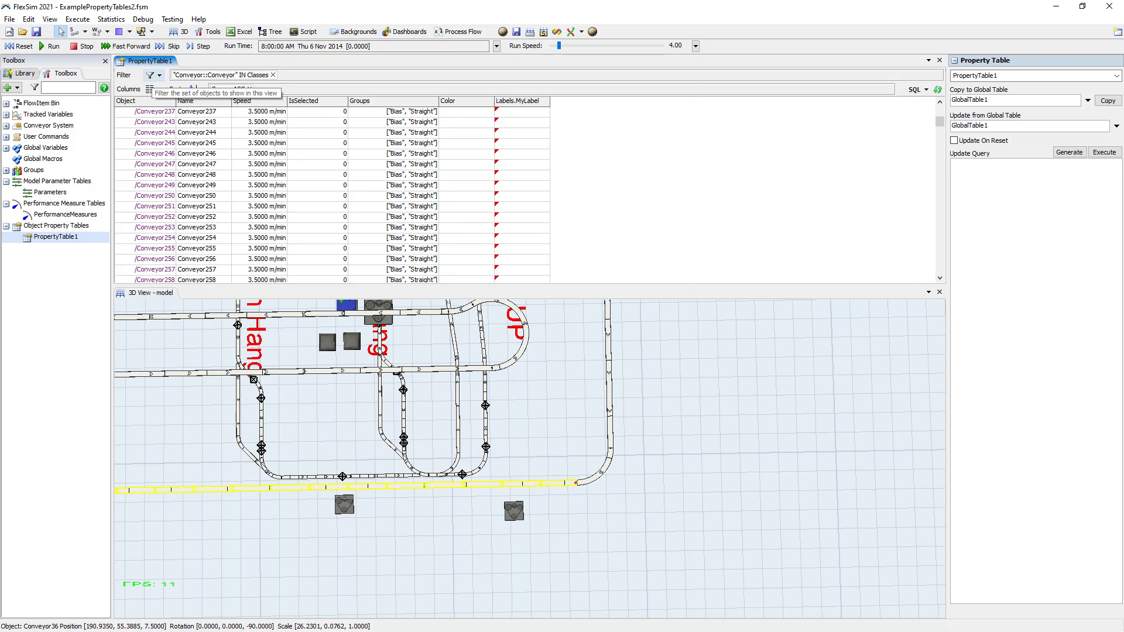
- Add the OnItemBump trigger as a table column and widen it to fit its heading
click(151, 75)
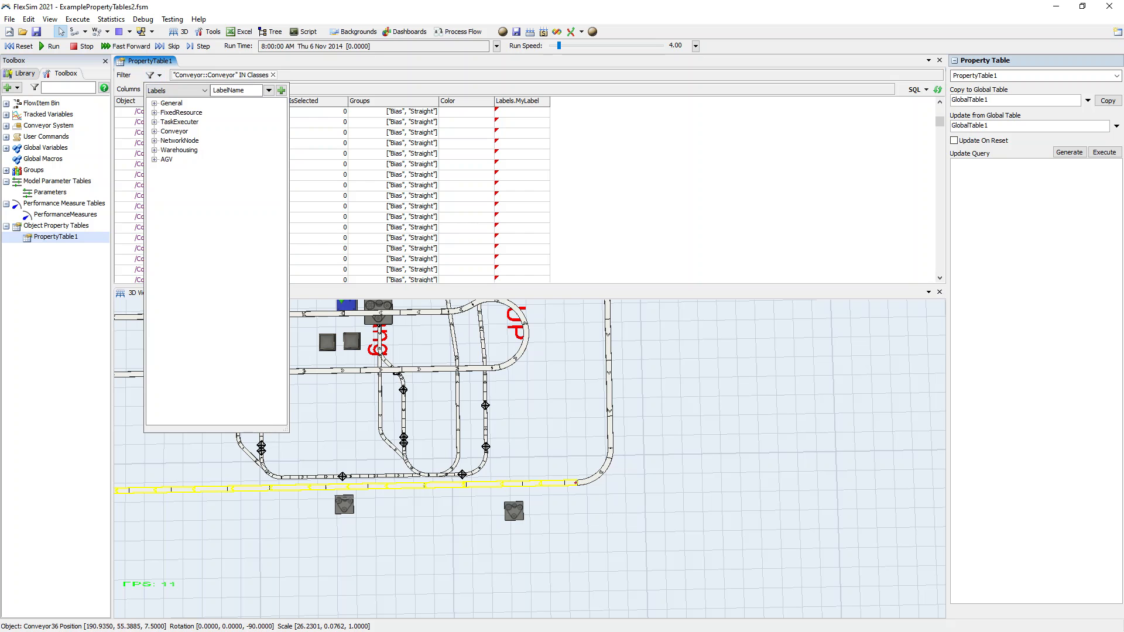
click(131, 88)
click(153, 89)
click(178, 105)
click(169, 123)
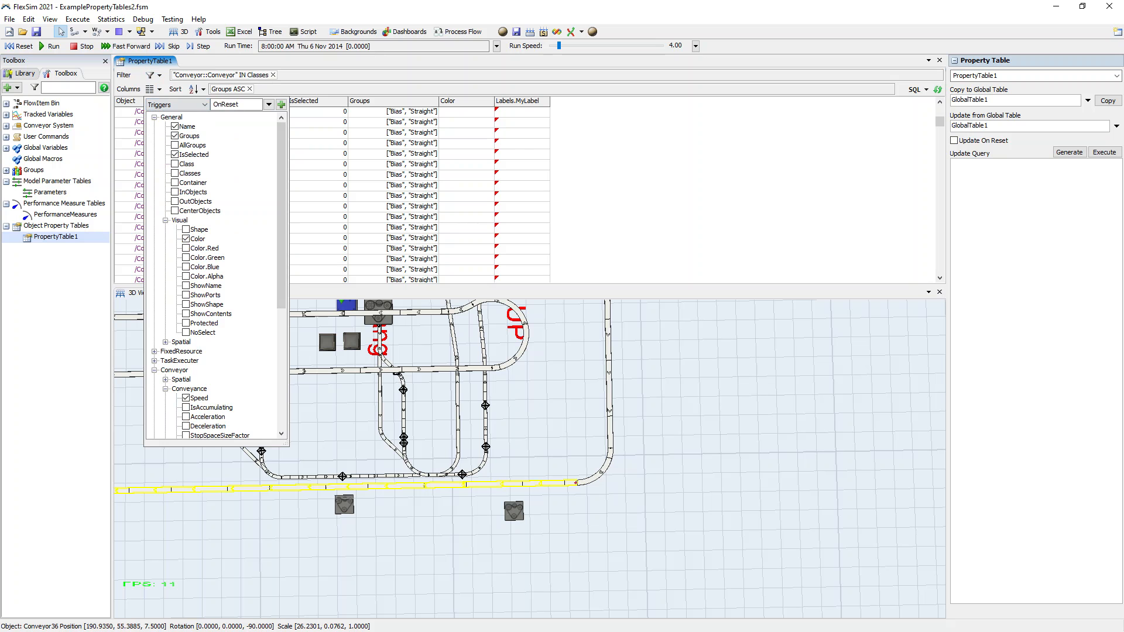
click(268, 104)
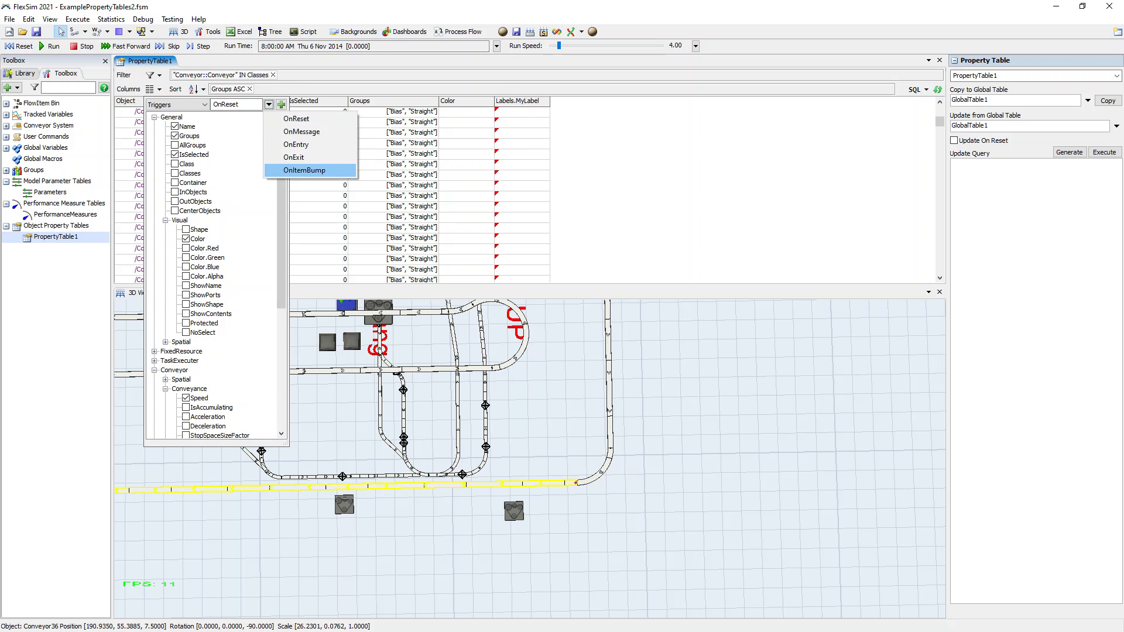
click(305, 170)
click(281, 104)
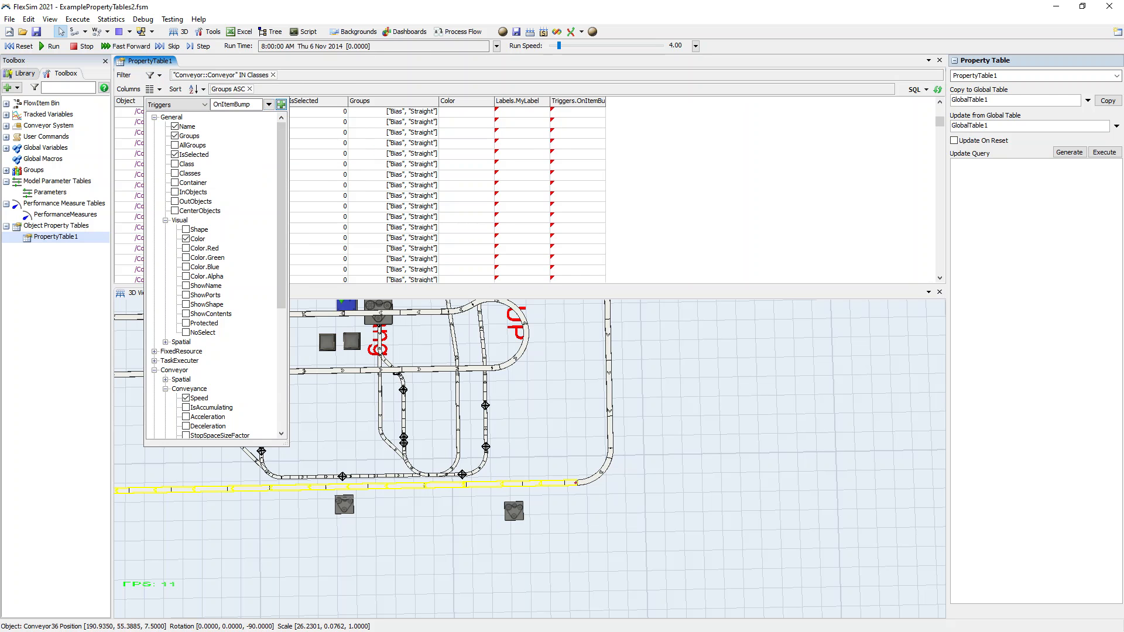
drag(605, 101, 670, 102)
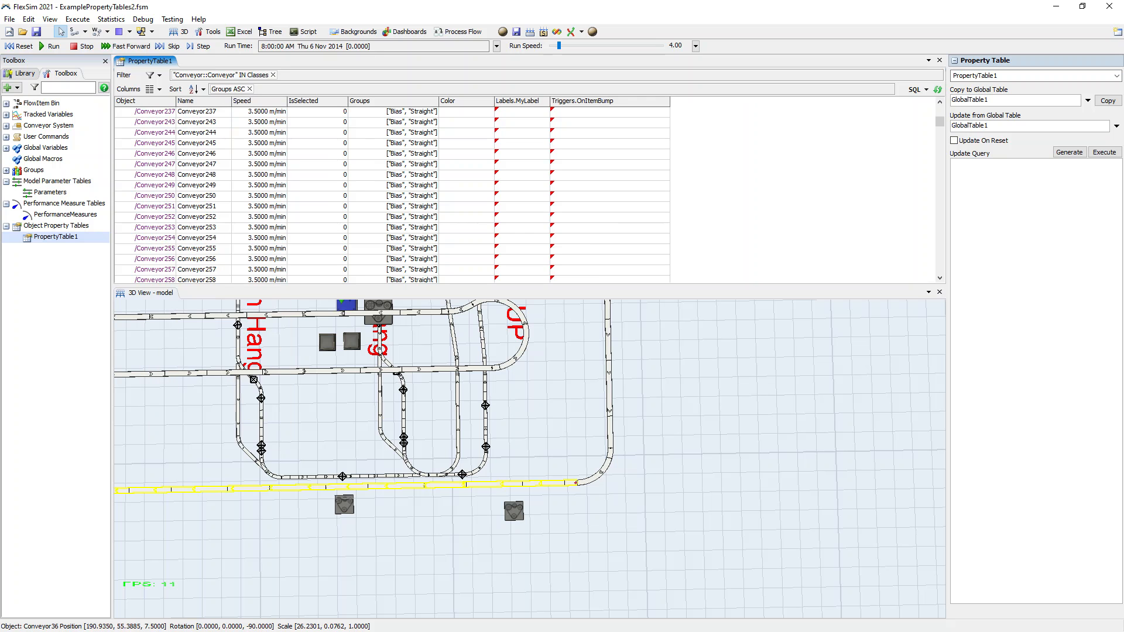
- Apply a Set Label action with its default settings to the OnItemBump trigger of Conveyor243 through Conveyor253
drag(609, 123, 609, 228)
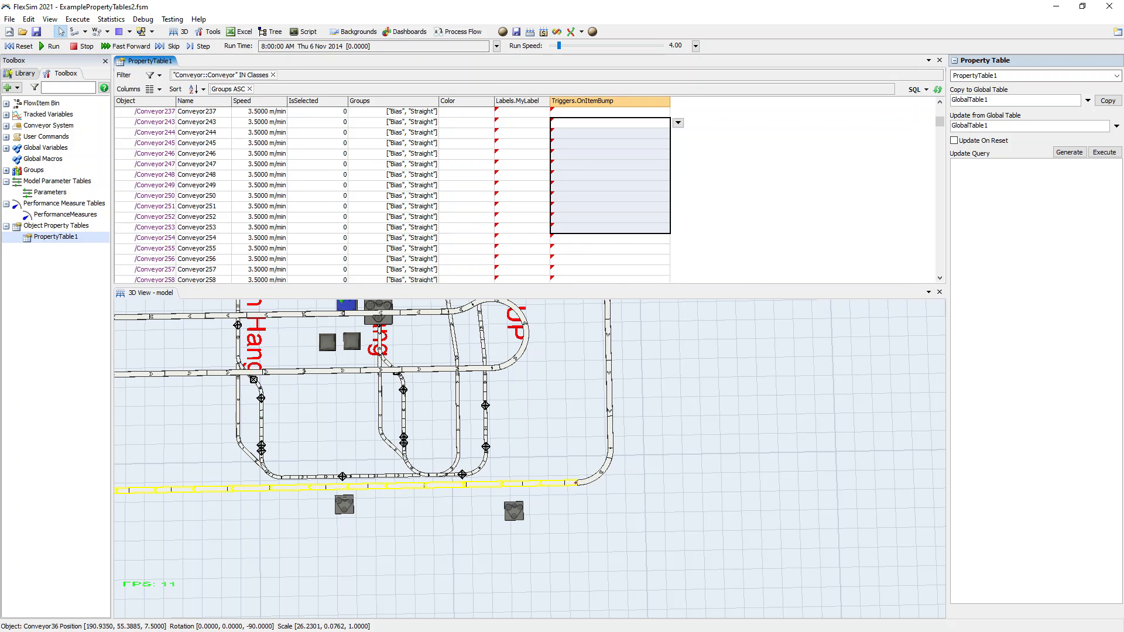
click(678, 122)
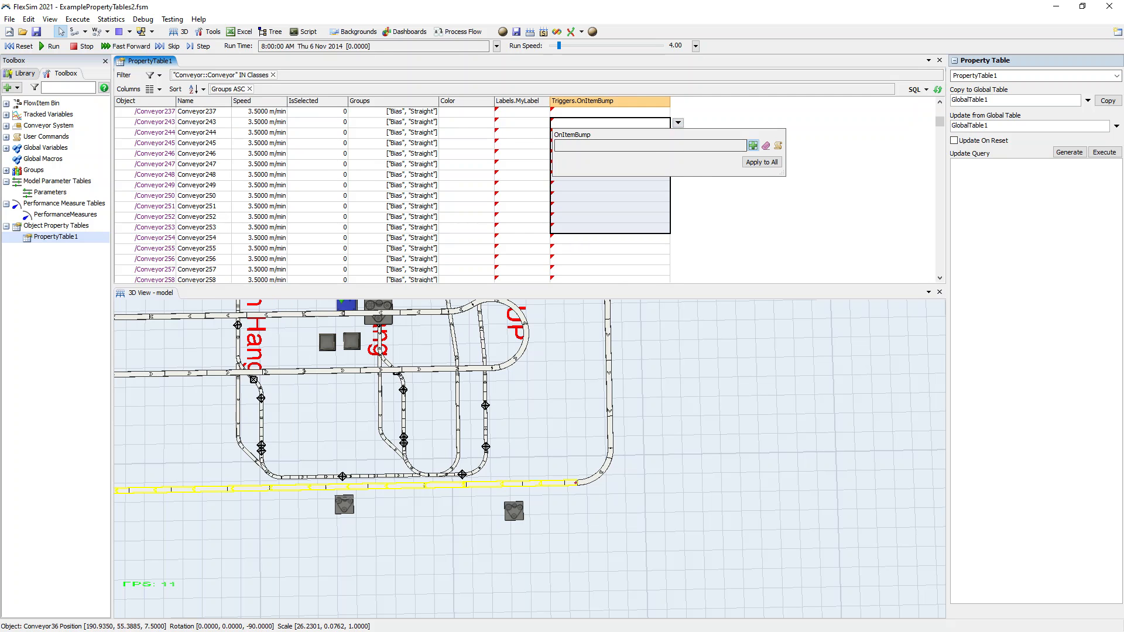
click(753, 145)
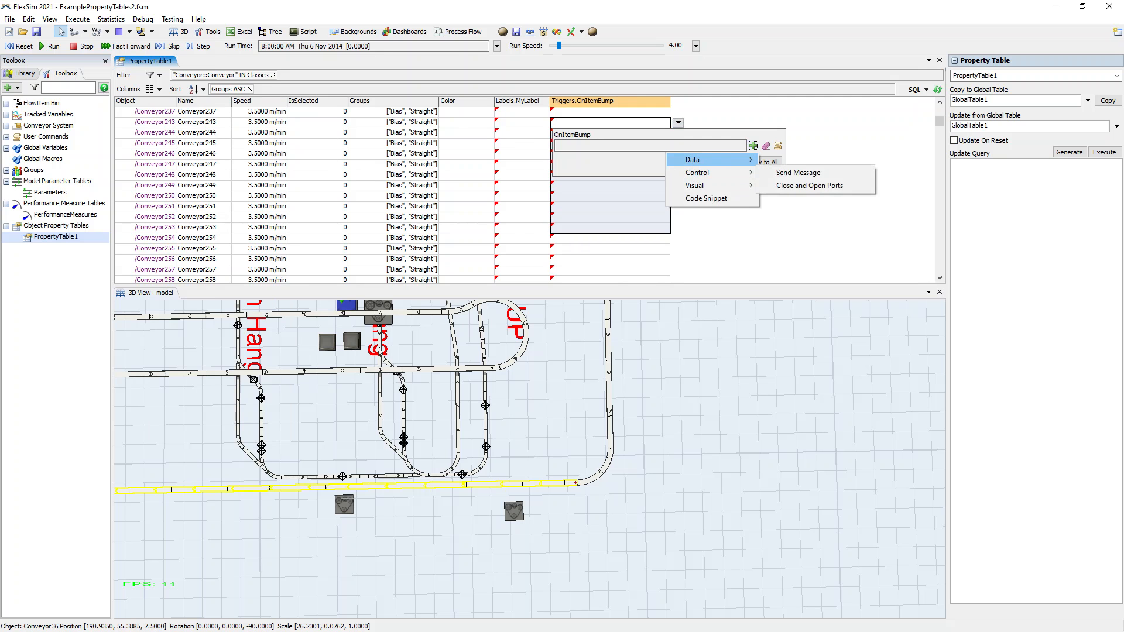
mouse_move(712, 160)
click(796, 160)
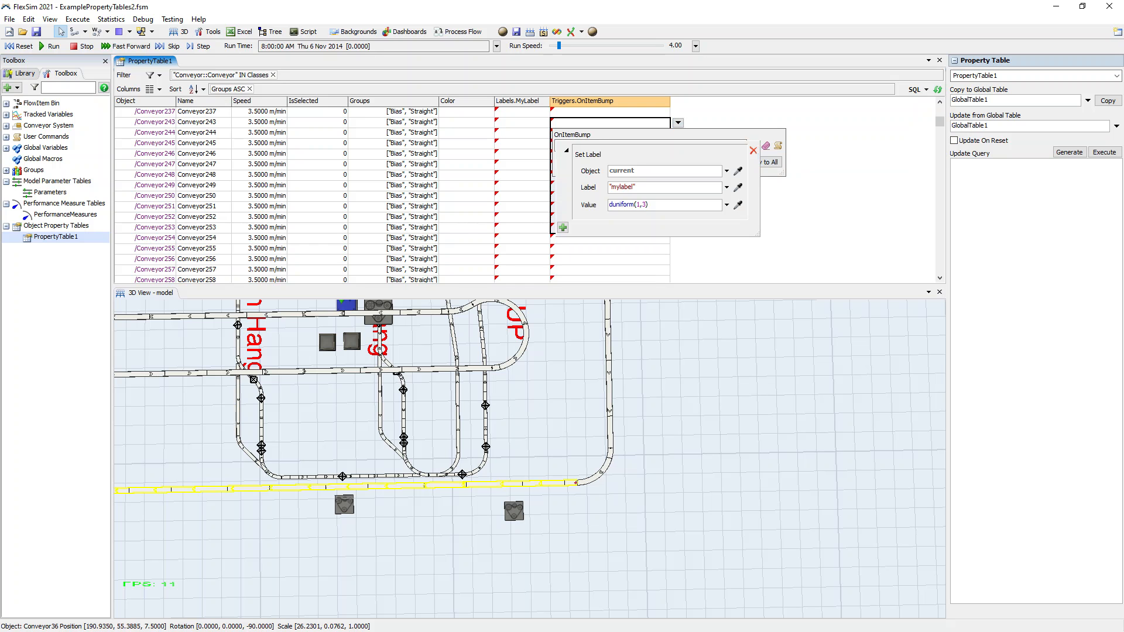
click(697, 135)
click(762, 162)
drag(603, 122, 603, 228)
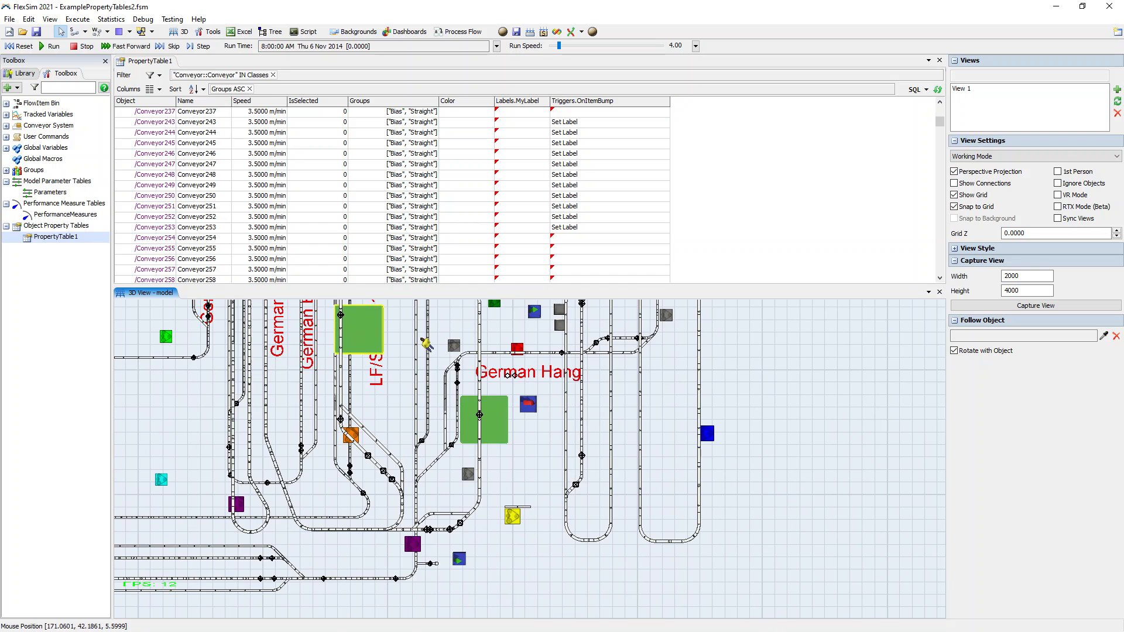
click(9, 87)
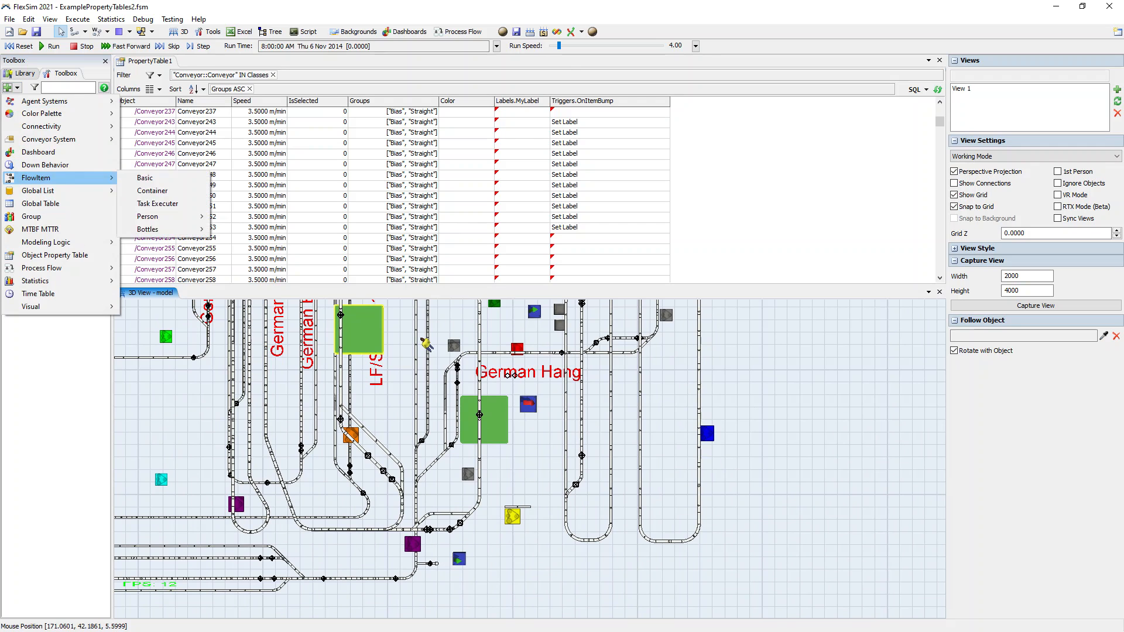
key(Escape)
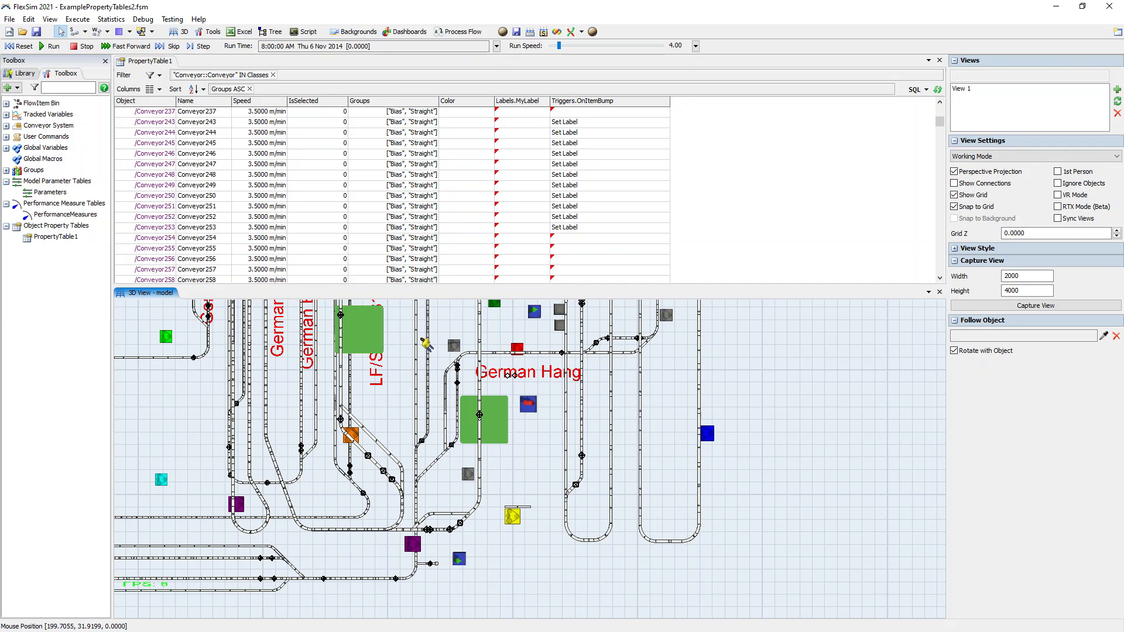
- Create a Basic Conveyor Properties table from the Conveyor Behavior properties of Conveyor36 and reselect that conveyor
drag(501, 482, 490, 446)
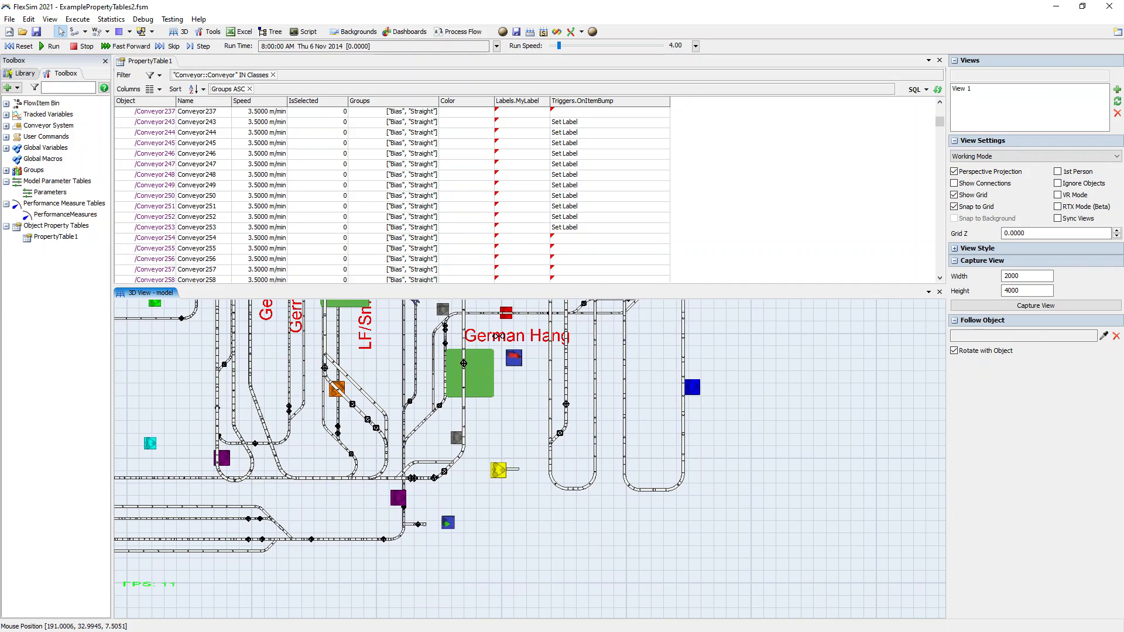
click(683, 433)
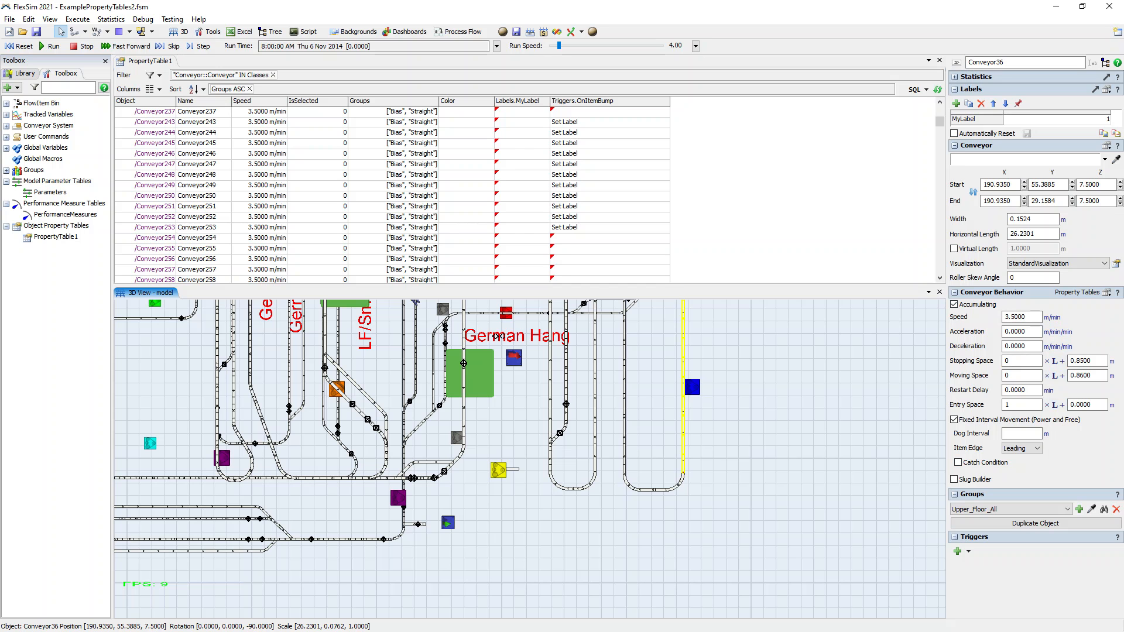
click(1107, 293)
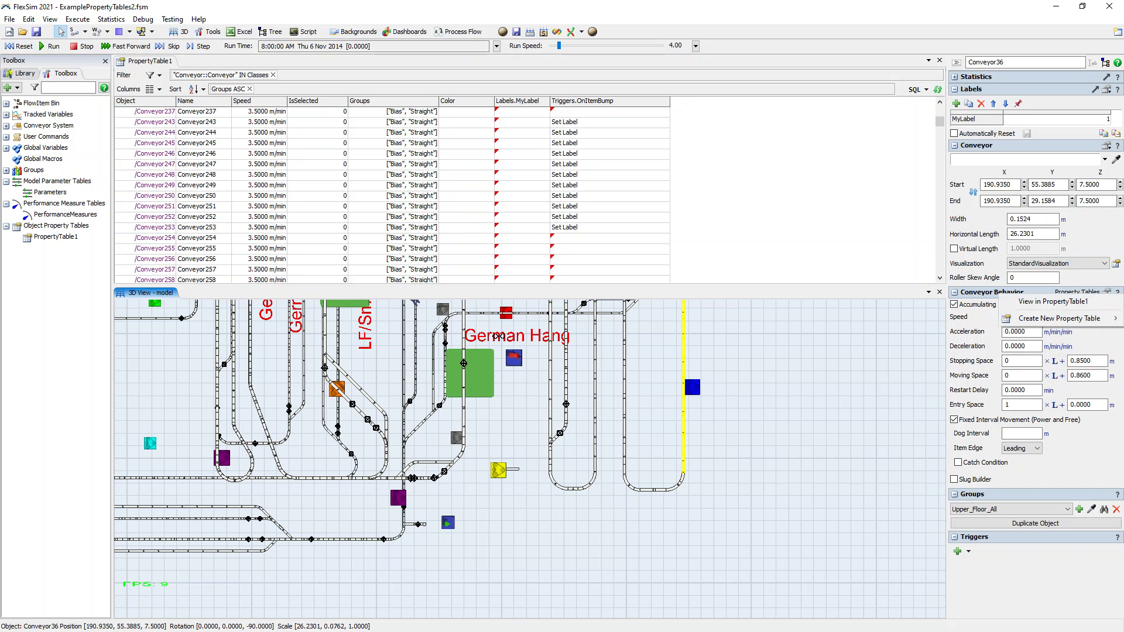
mouse_move(1060, 319)
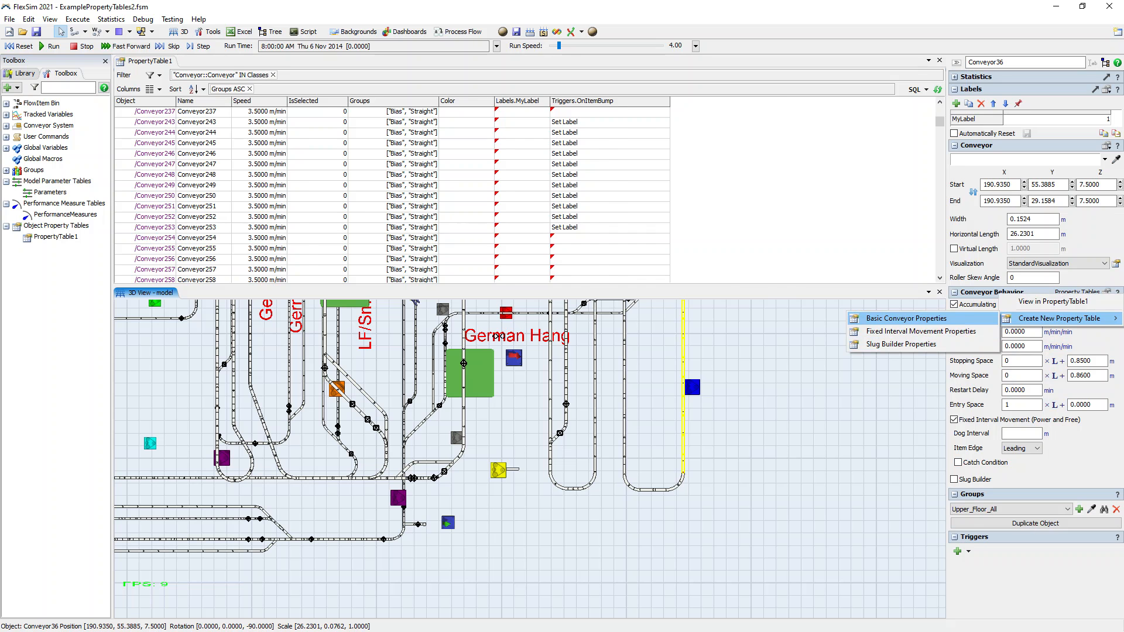
click(906, 319)
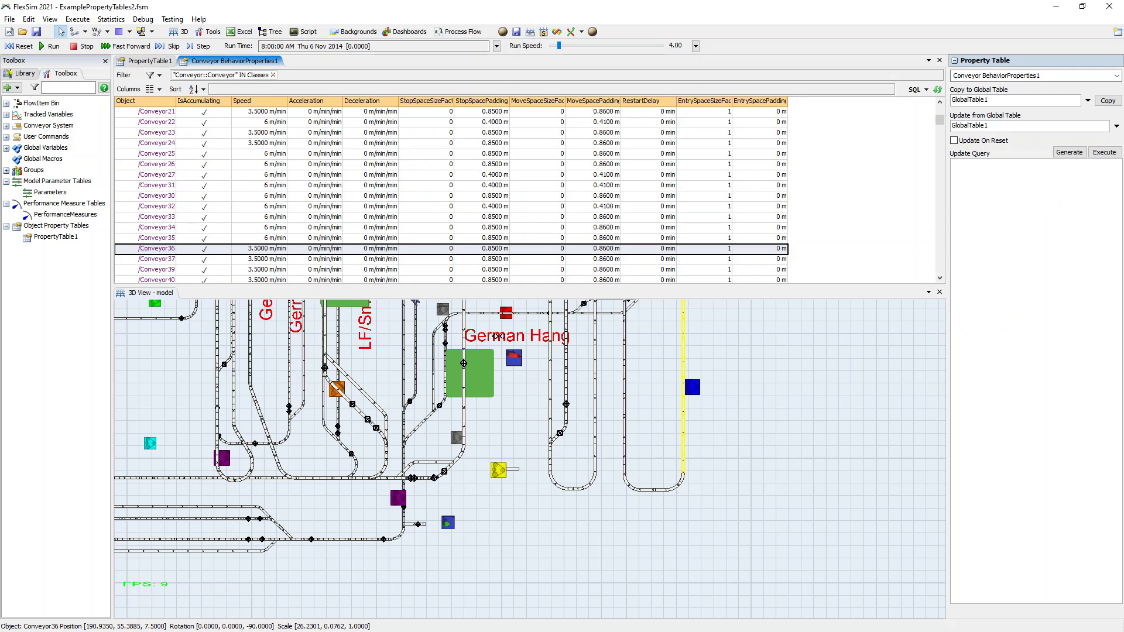
click(723, 421)
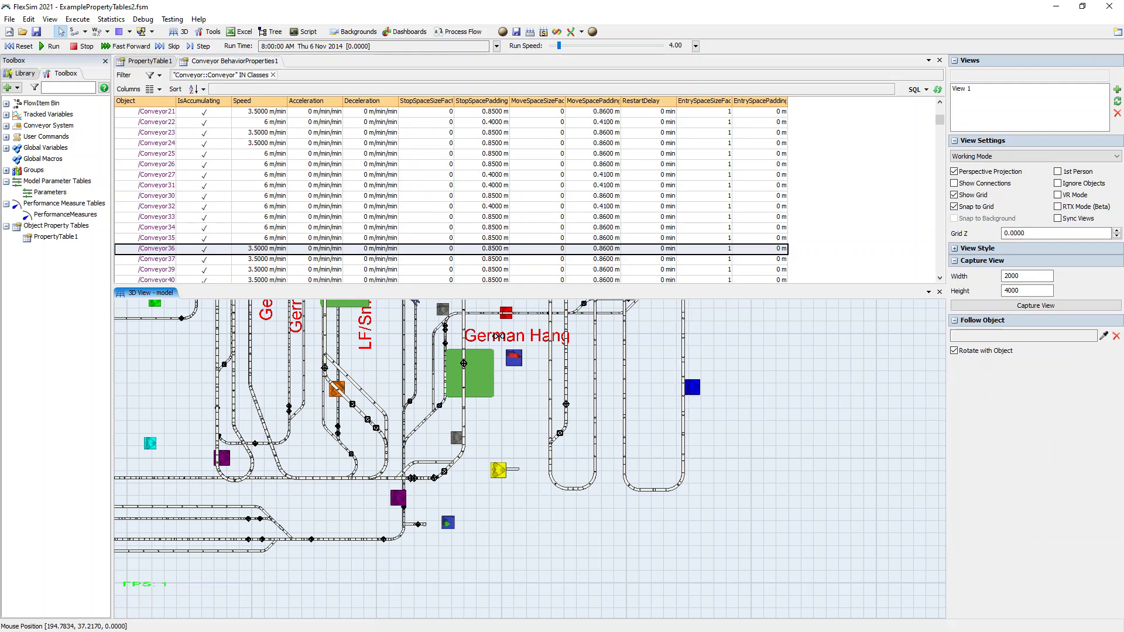
click(683, 416)
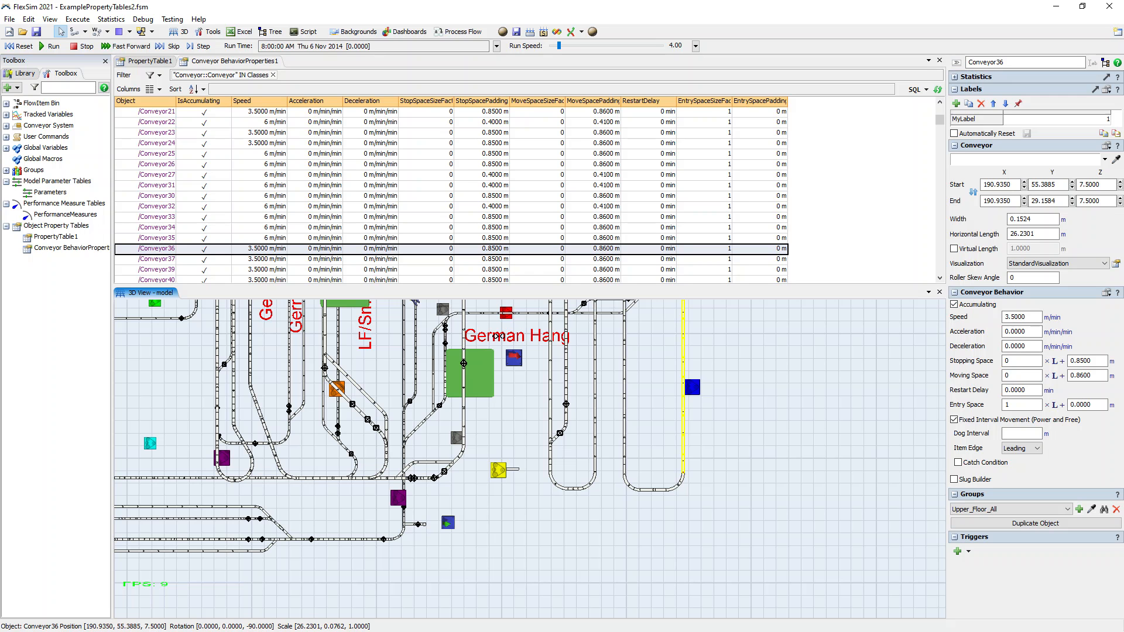
- Create a new property table from the Source properties of Source45 and highlight its source rows
drag(498, 337, 579, 331)
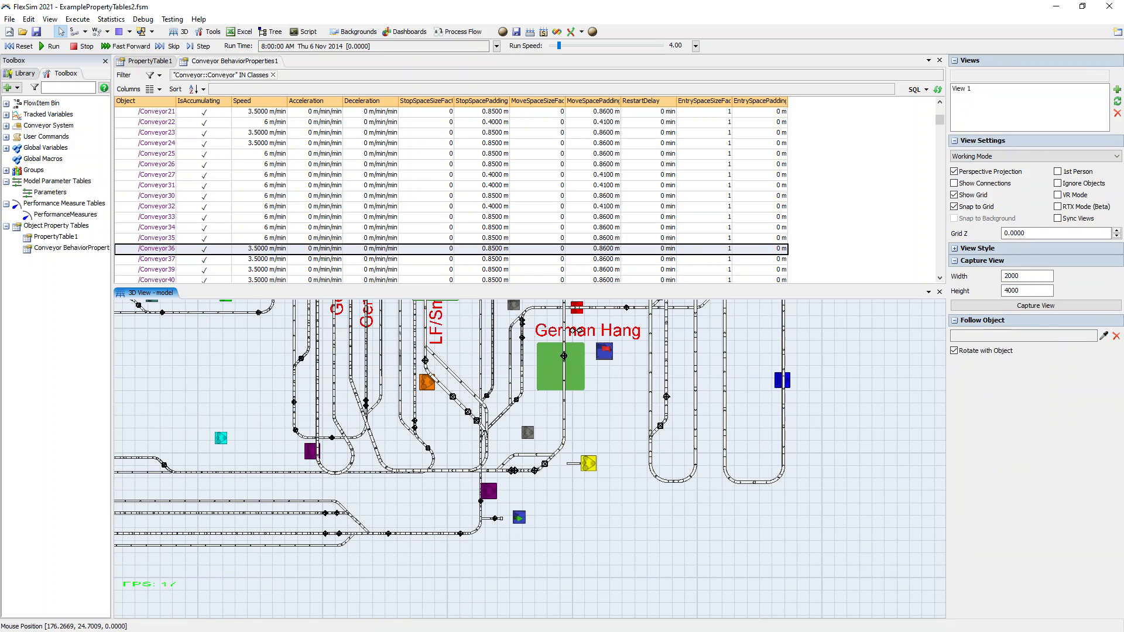
click(519, 518)
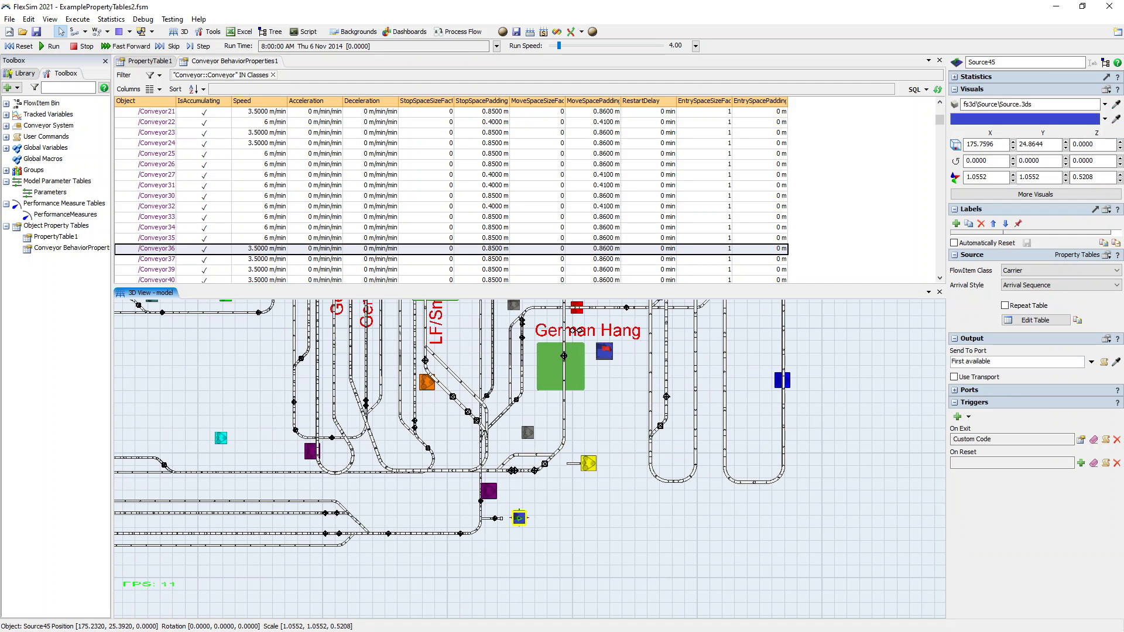
click(1106, 255)
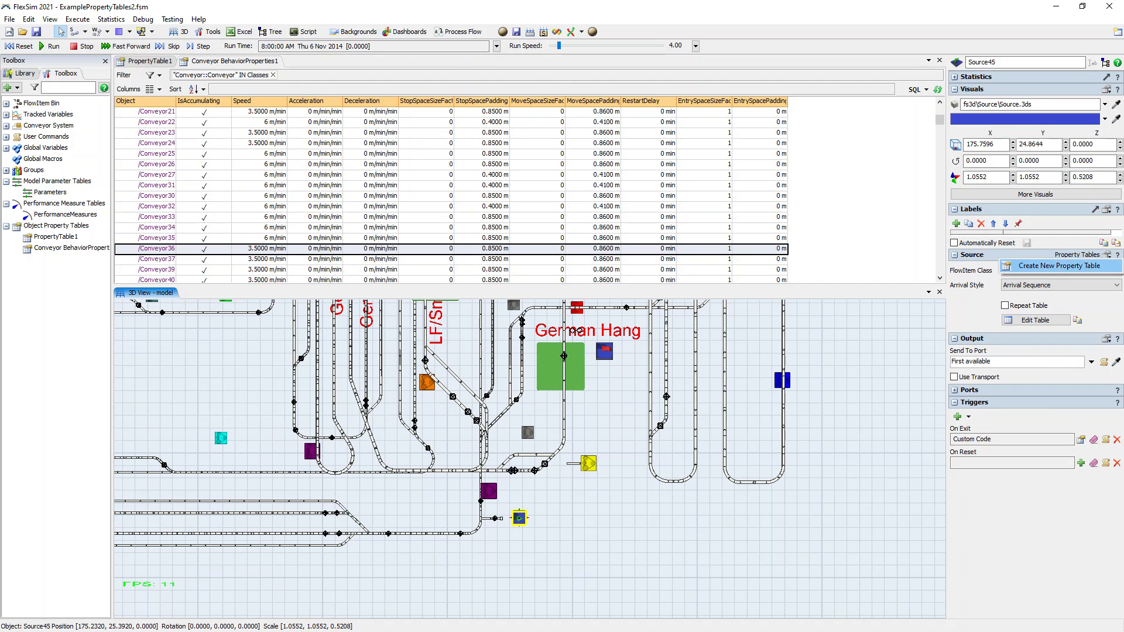
click(1060, 266)
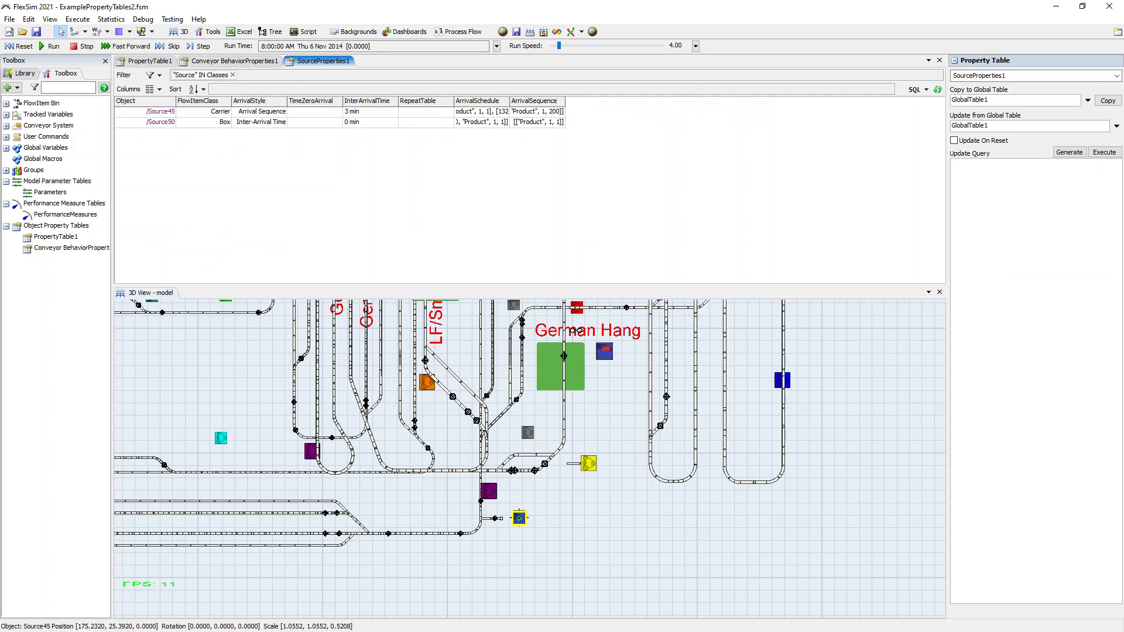
drag(145, 112, 536, 122)
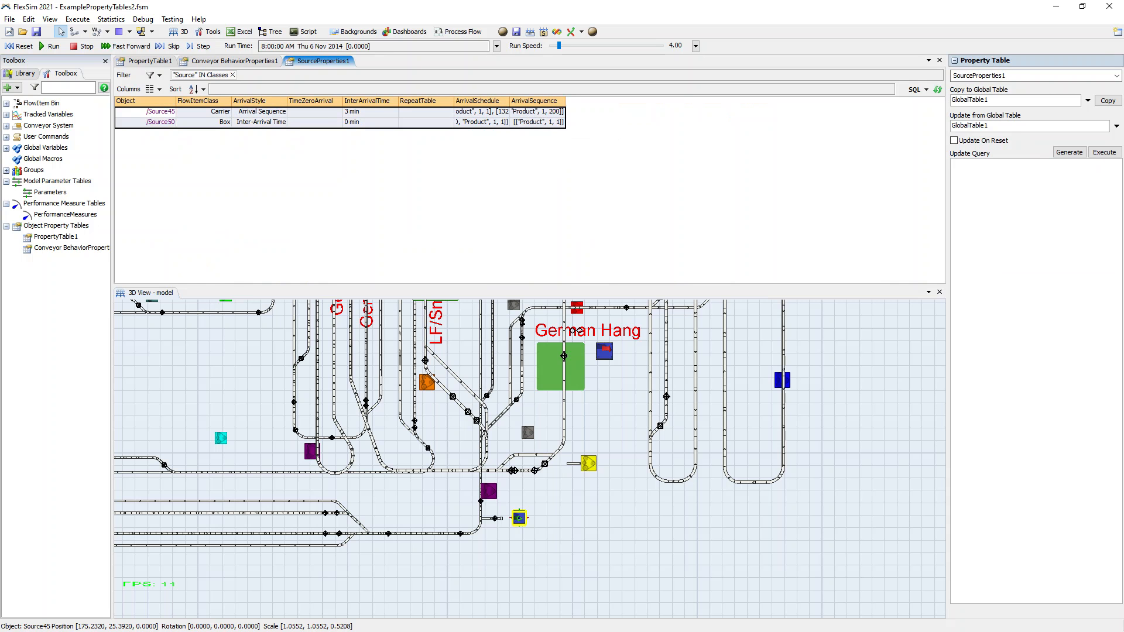
key(Escape)
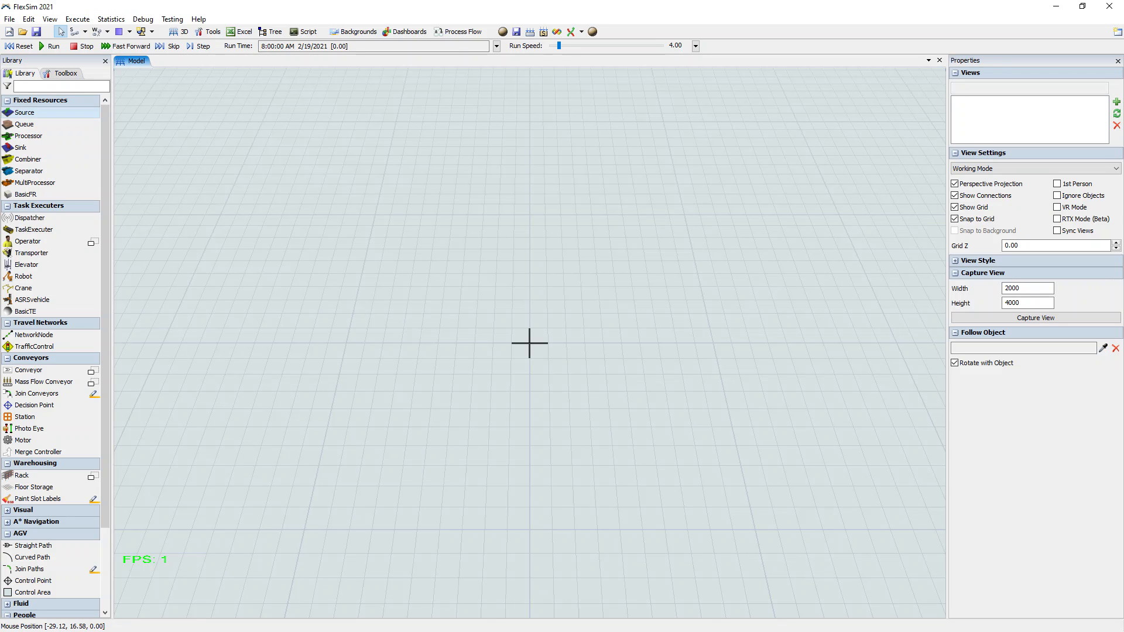
- Place a Source and a Queue in the empty model and move the Queue right next to the Source
drag(25, 112, 391, 350)
double_click(461, 318)
click(519, 331)
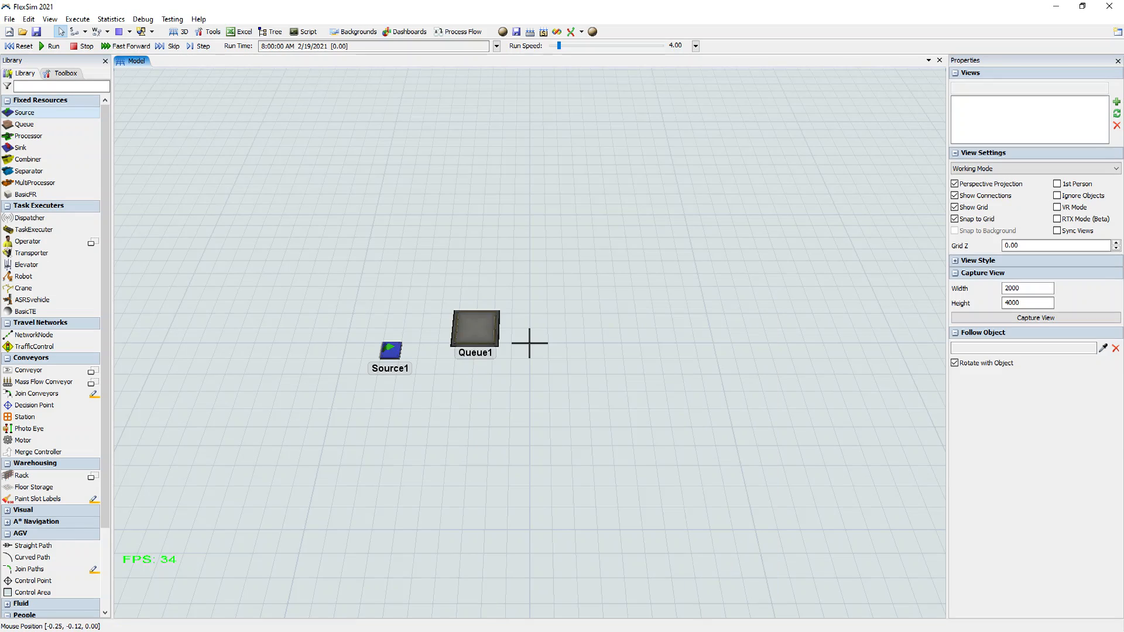
drag(475, 329, 454, 363)
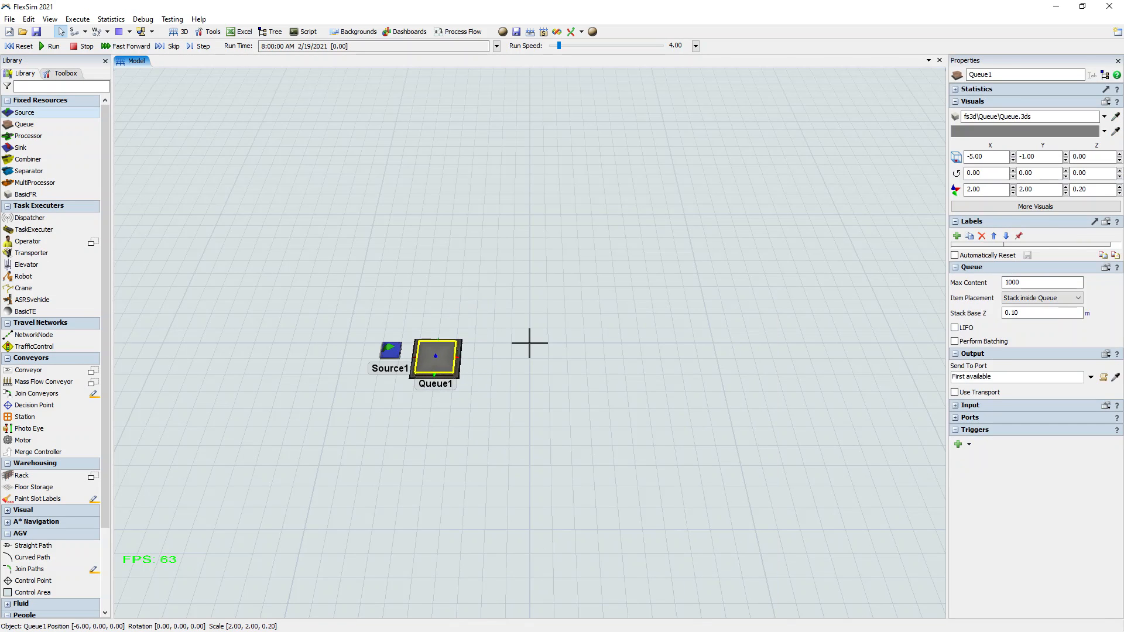
- Add two Processors, one above the other, on the far side of the Queue from the Source
double_click(529, 344)
click(616, 303)
double_click(529, 339)
click(619, 331)
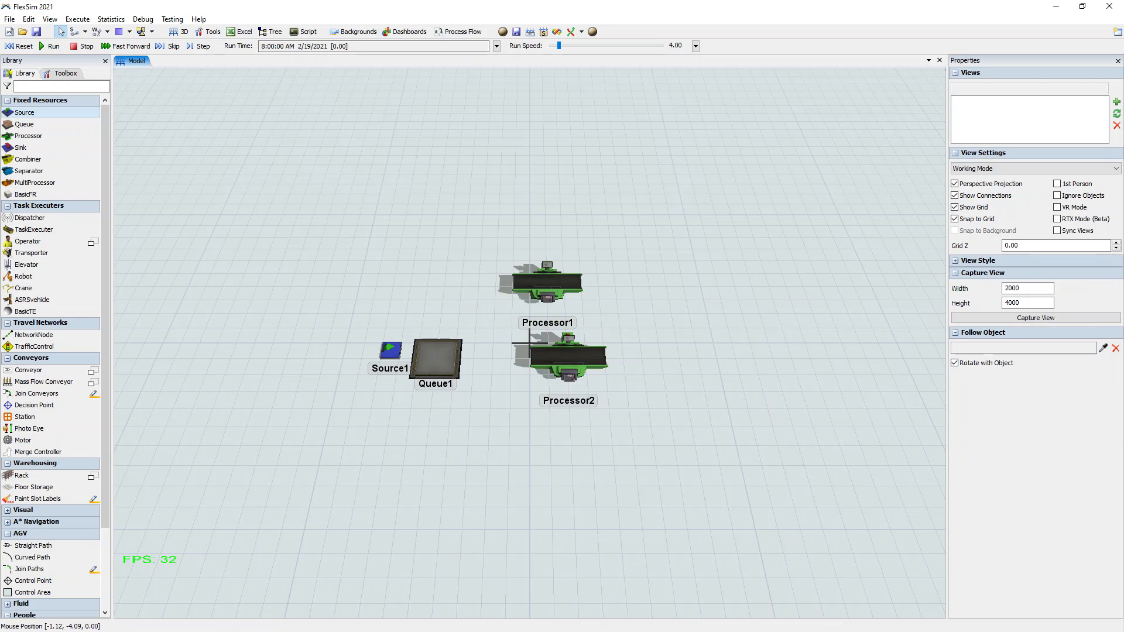
- Add a third Processor below the other two and a Sink on the far side of the Processors
double_click(507, 417)
click(616, 329)
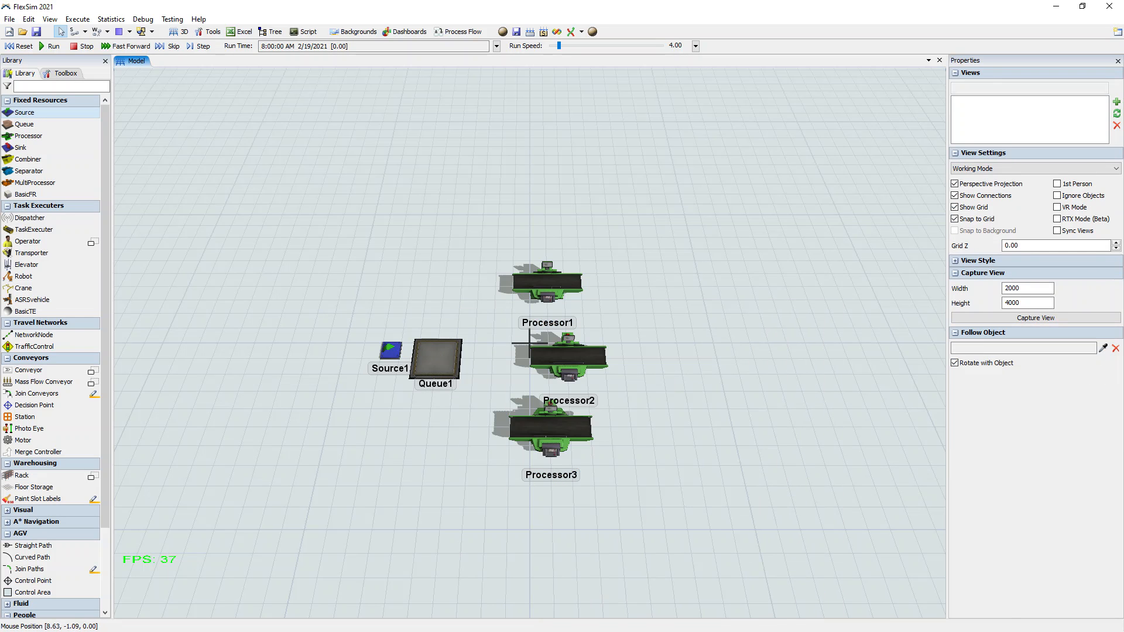
double_click(697, 360)
click(788, 330)
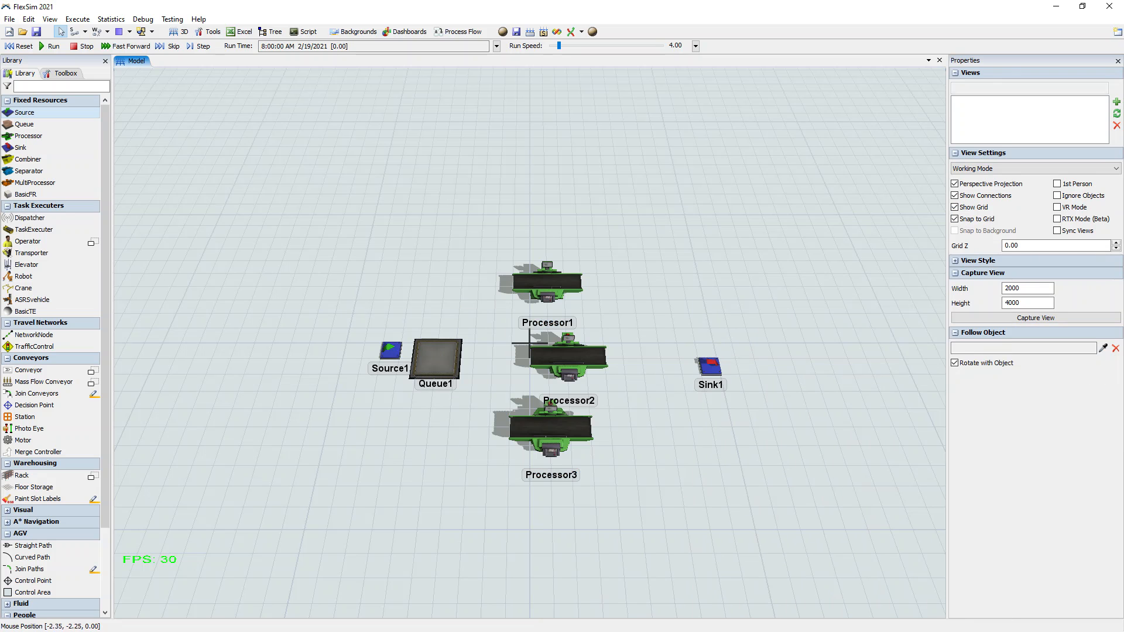
- Connect the Source to the Queue and all three Processors between the Queue and the Sink, aligning Processor2 with the other Processors
drag(390, 350, 442, 354)
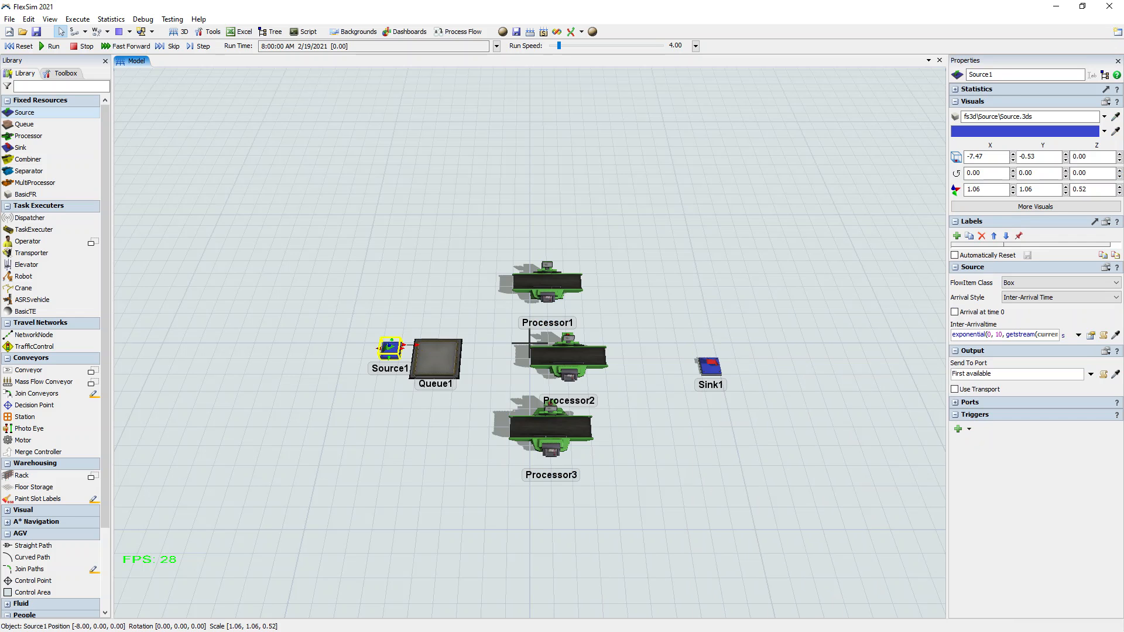
shift+drag(540, 232, 558, 437)
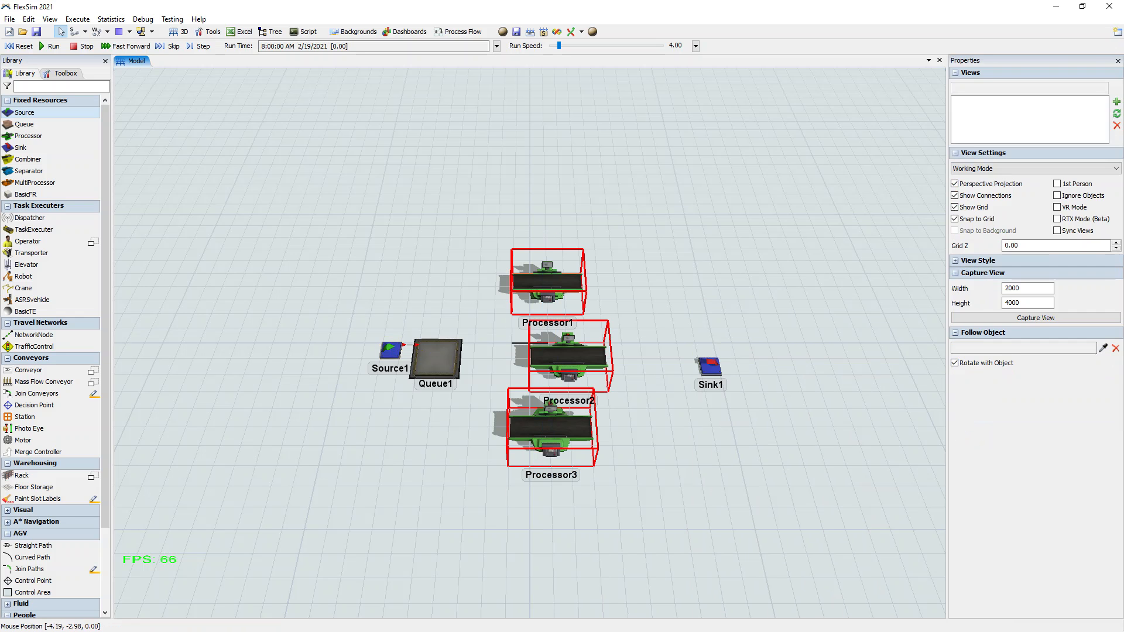
drag(438, 356, 709, 365)
click(637, 299)
drag(569, 356, 549, 341)
drag(620, 387, 583, 390)
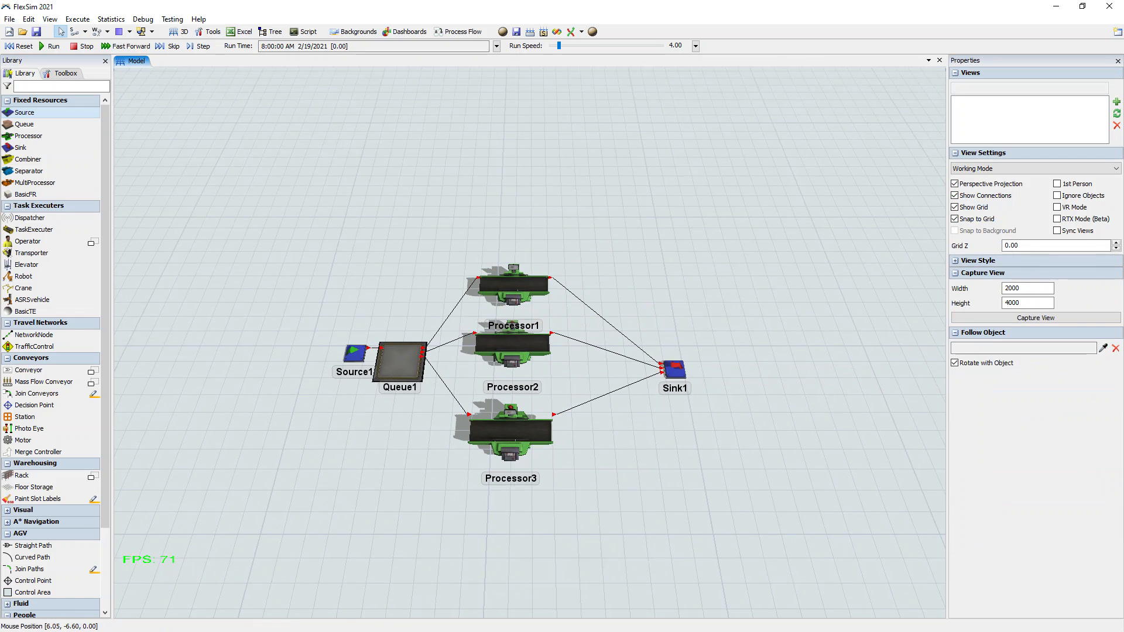
- Create a new object property table for the model
click(65, 73)
click(10, 87)
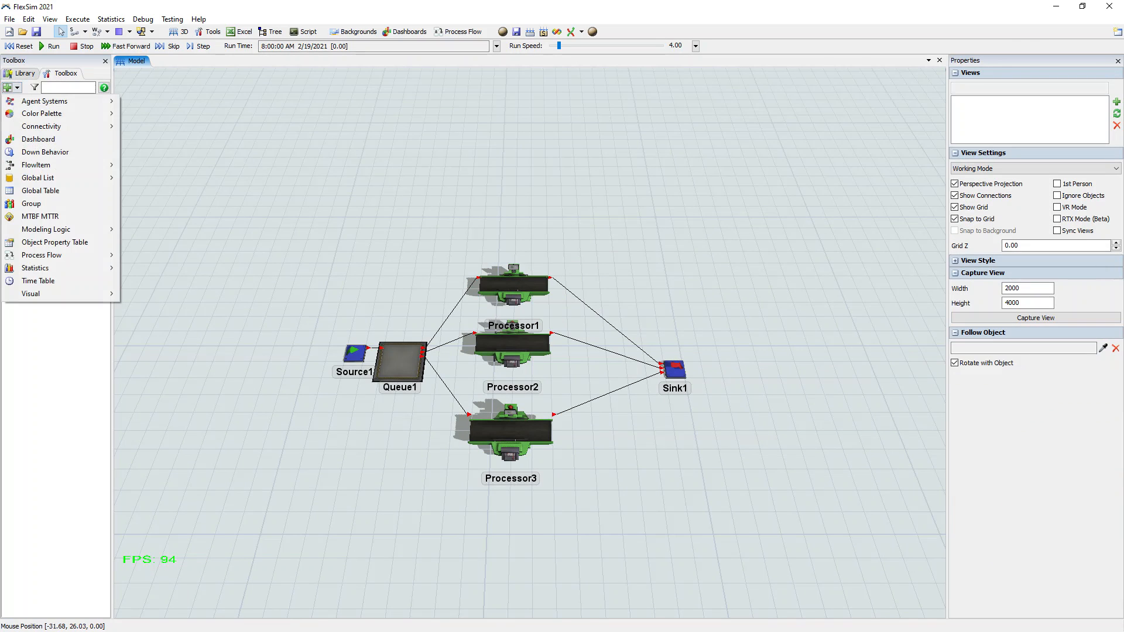
click(55, 242)
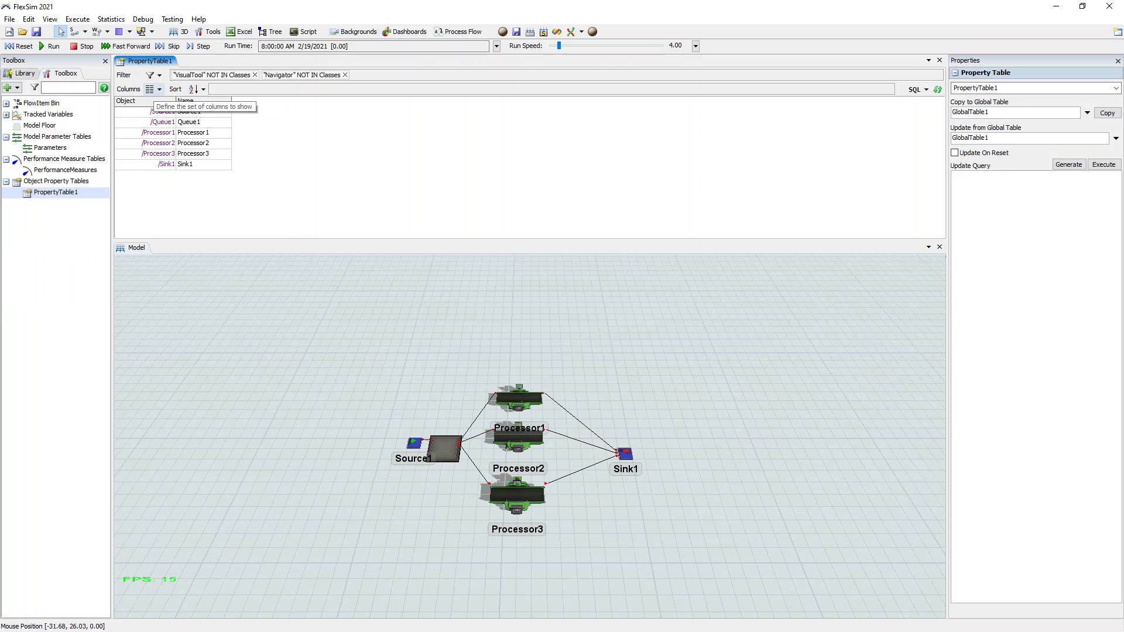
- Add Location, Size, Rotation and OutObjects columns to the property table and widen the OutObjects column to show its full entries
click(152, 89)
click(166, 230)
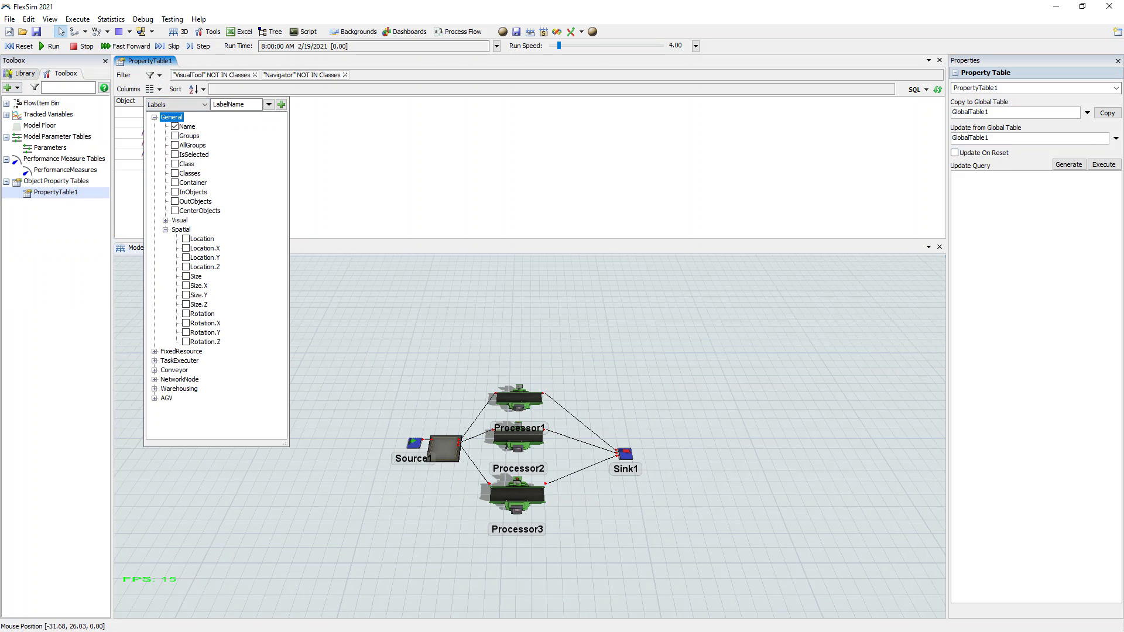
click(186, 239)
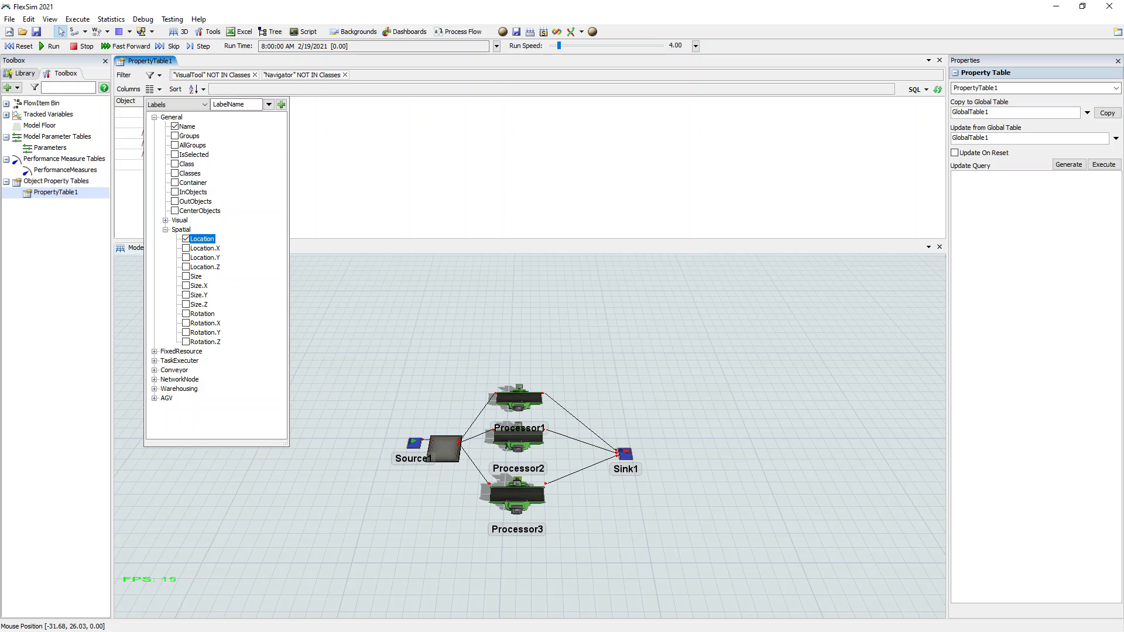
click(186, 277)
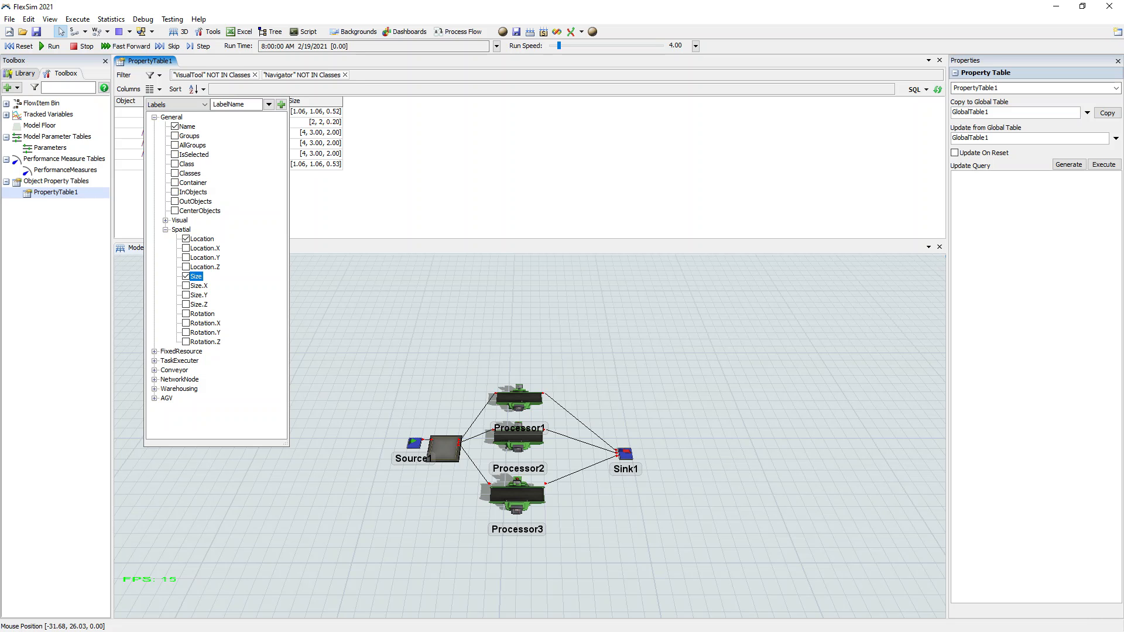
click(185, 314)
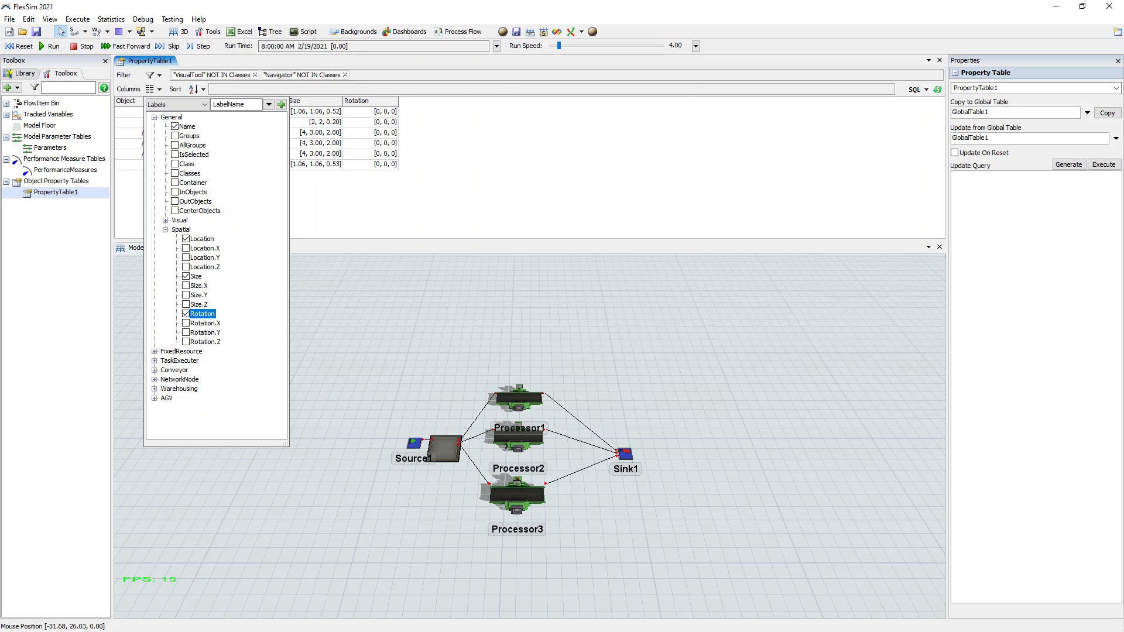
click(166, 230)
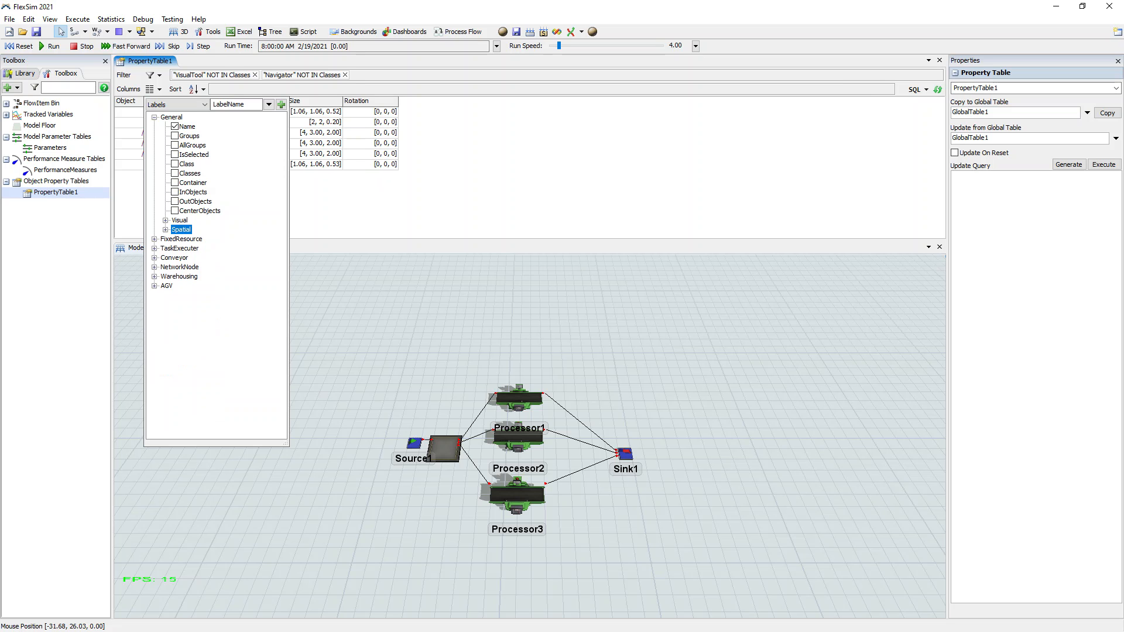
click(175, 201)
key(Escape)
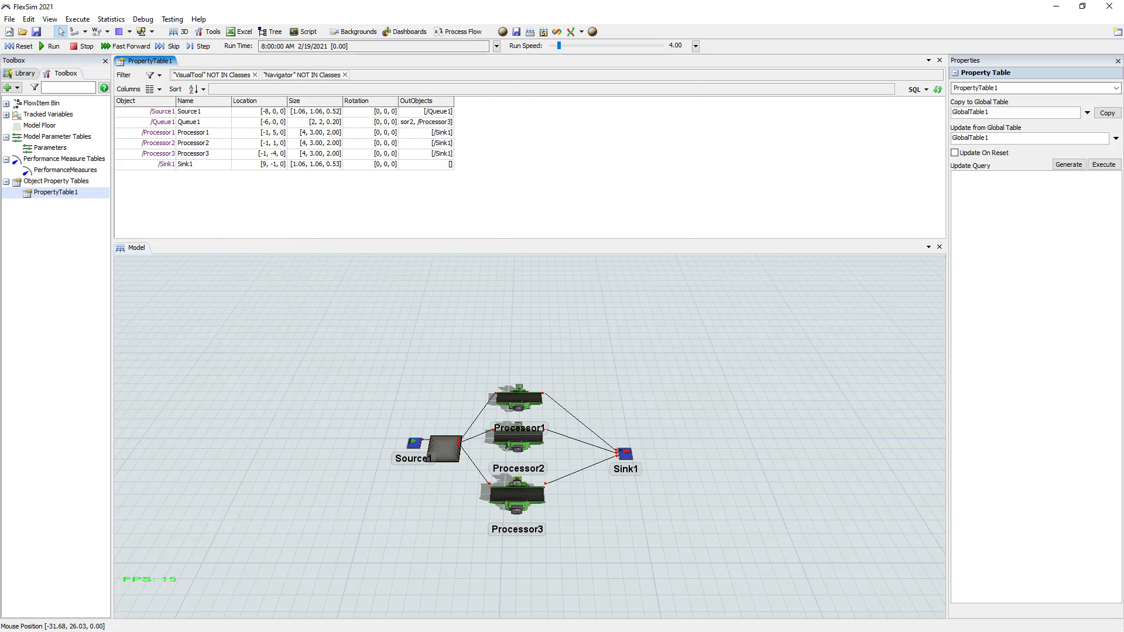
drag(453, 102, 521, 102)
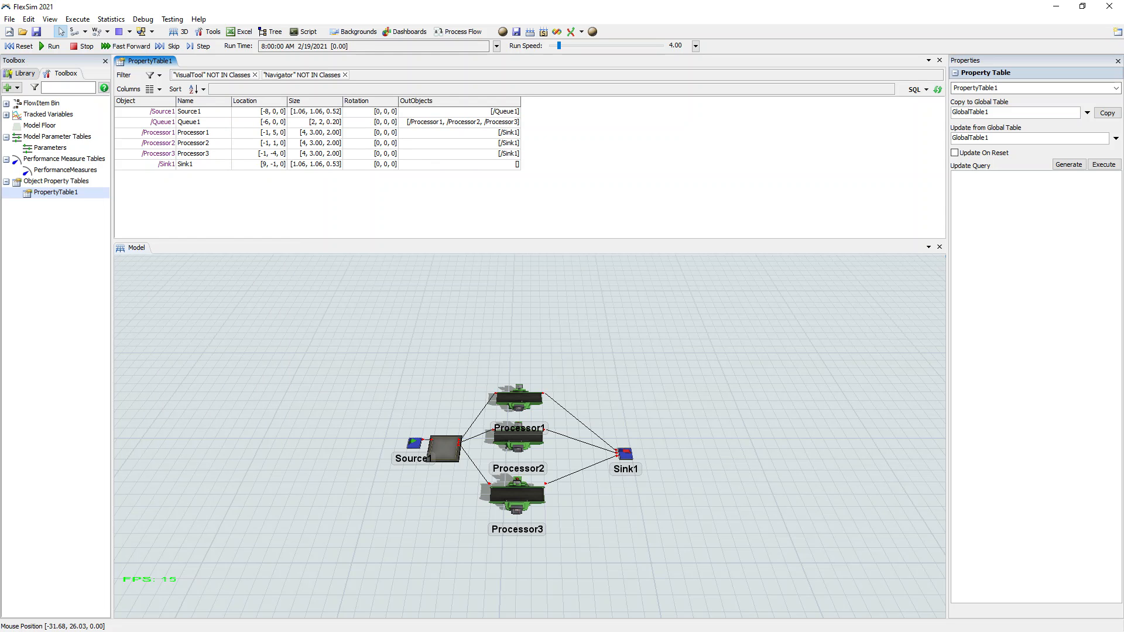
- Highlight and examine the OutObjects entries from Source1 through Processor3, leaving nothing selected
click(468, 112)
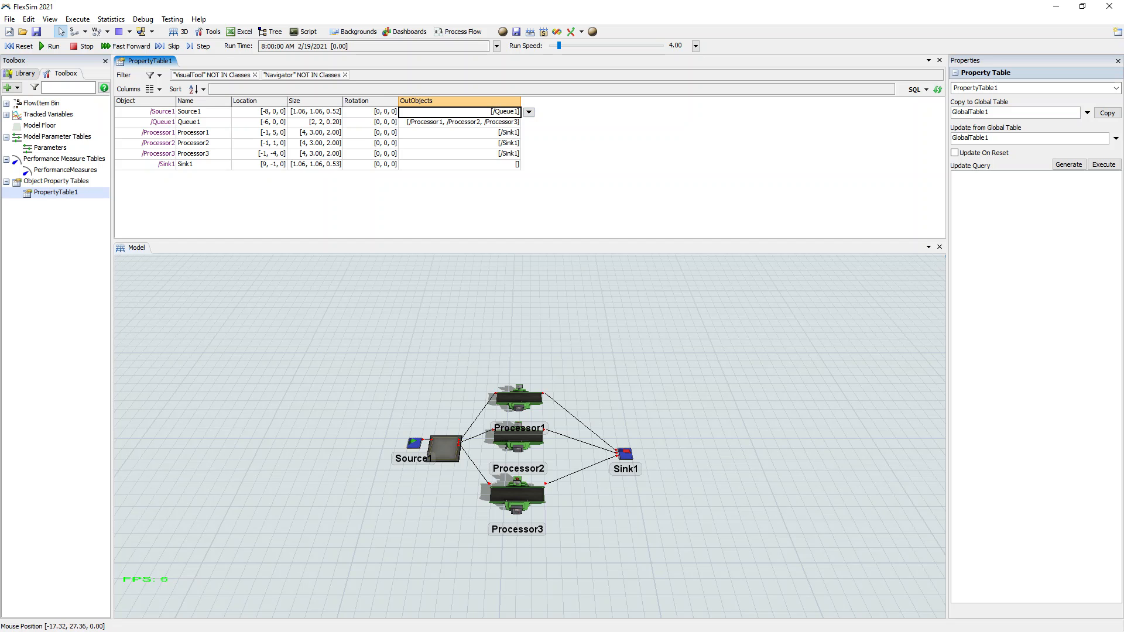
key(shift+Down)
key(shift+Down)
key(shift+Down)
key(shift+Down)
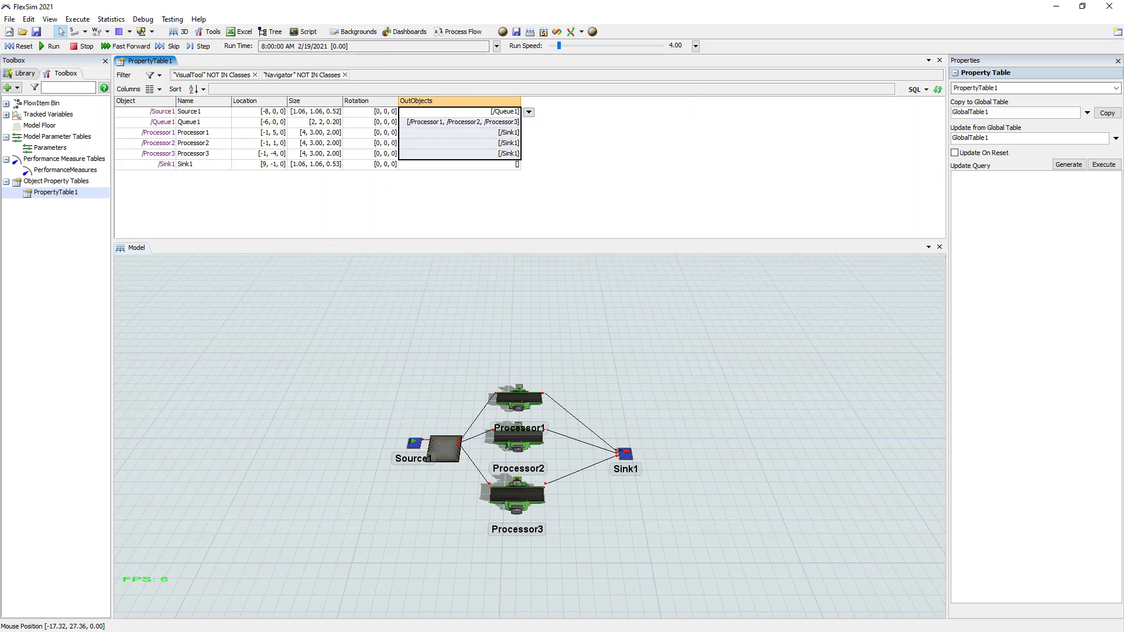
key(Escape)
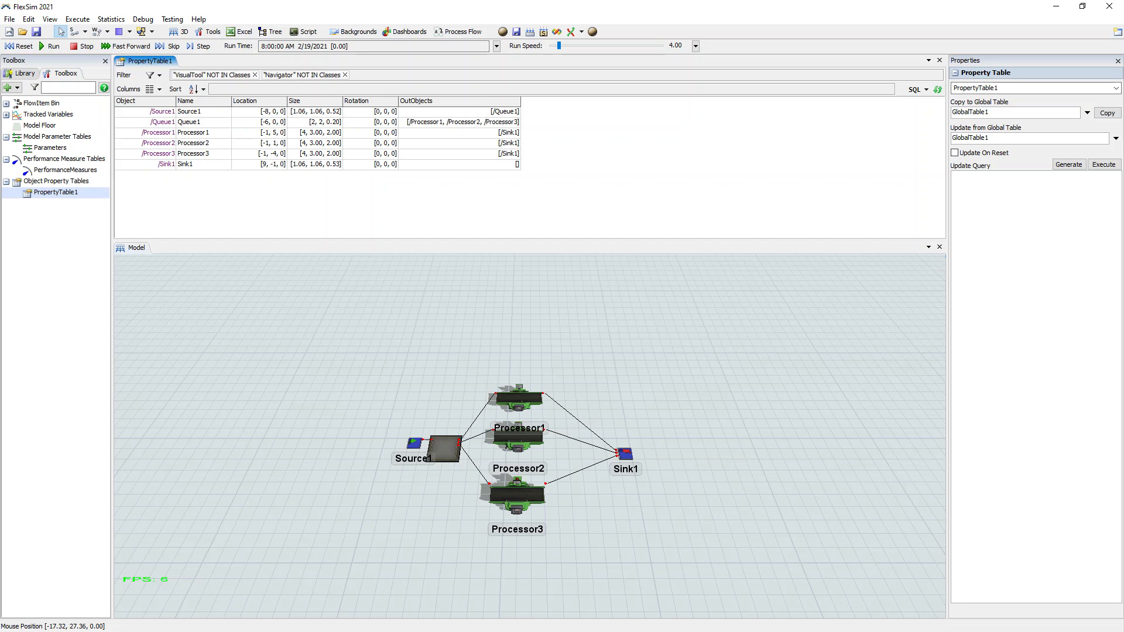
- Copy the property table to a new global table named DefaultConfig
drag(989, 112, 952, 112)
text(Defau)
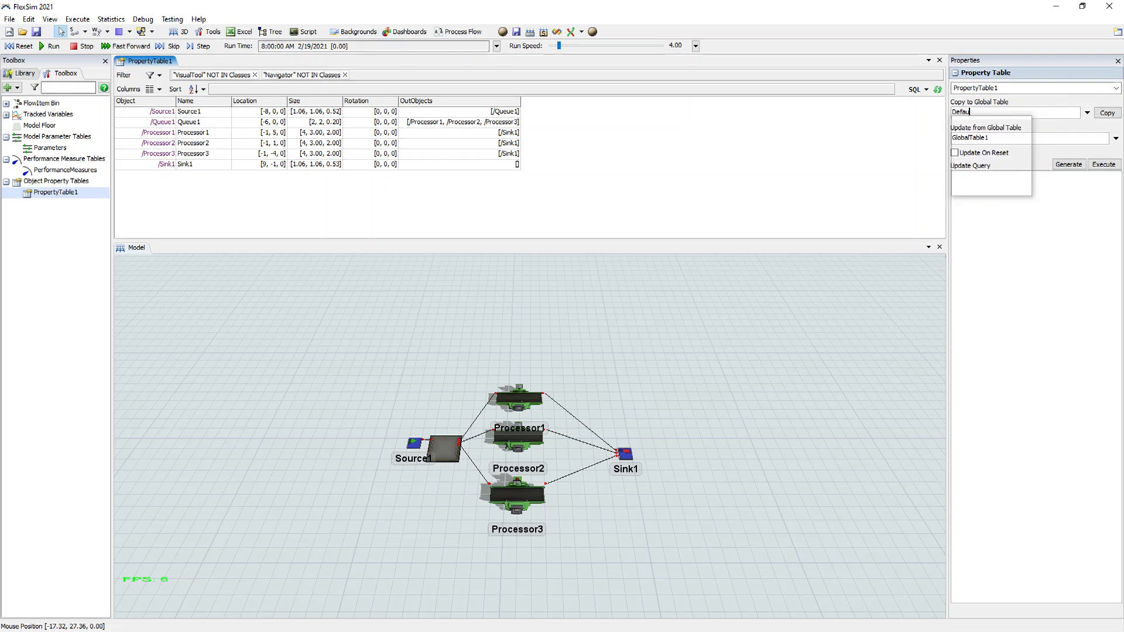
text(ltConfig)
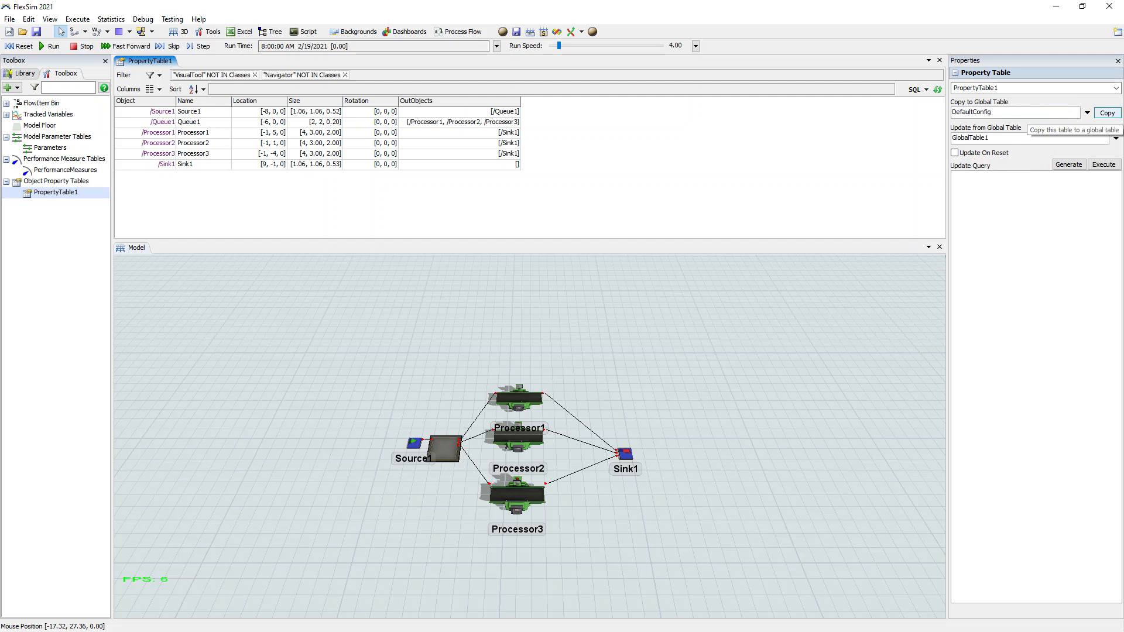
click(1107, 113)
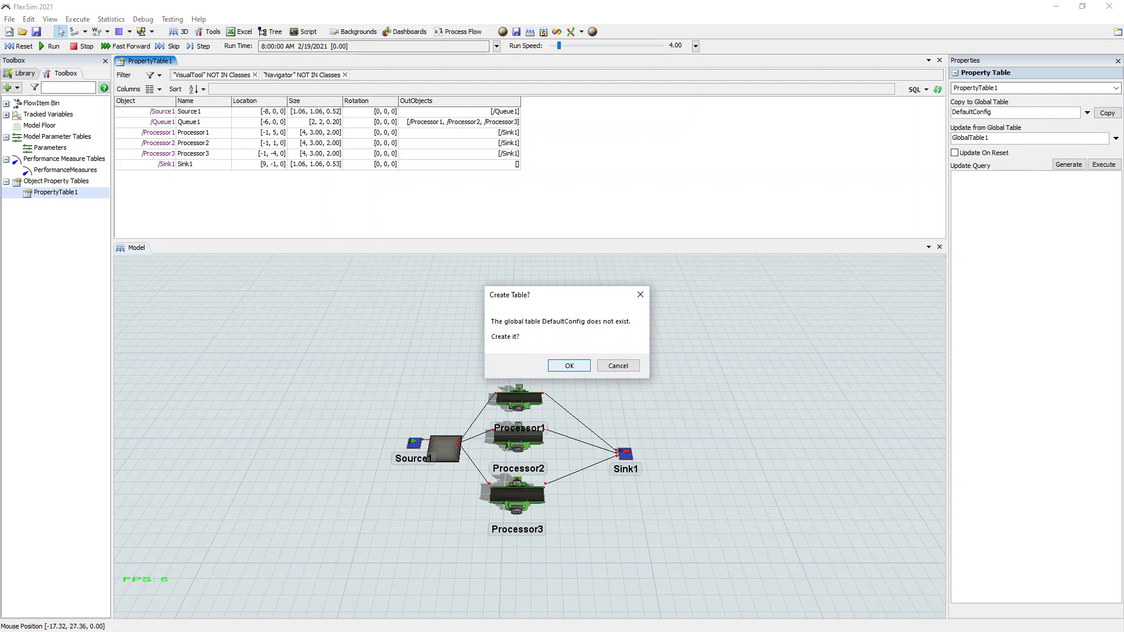
key(Return)
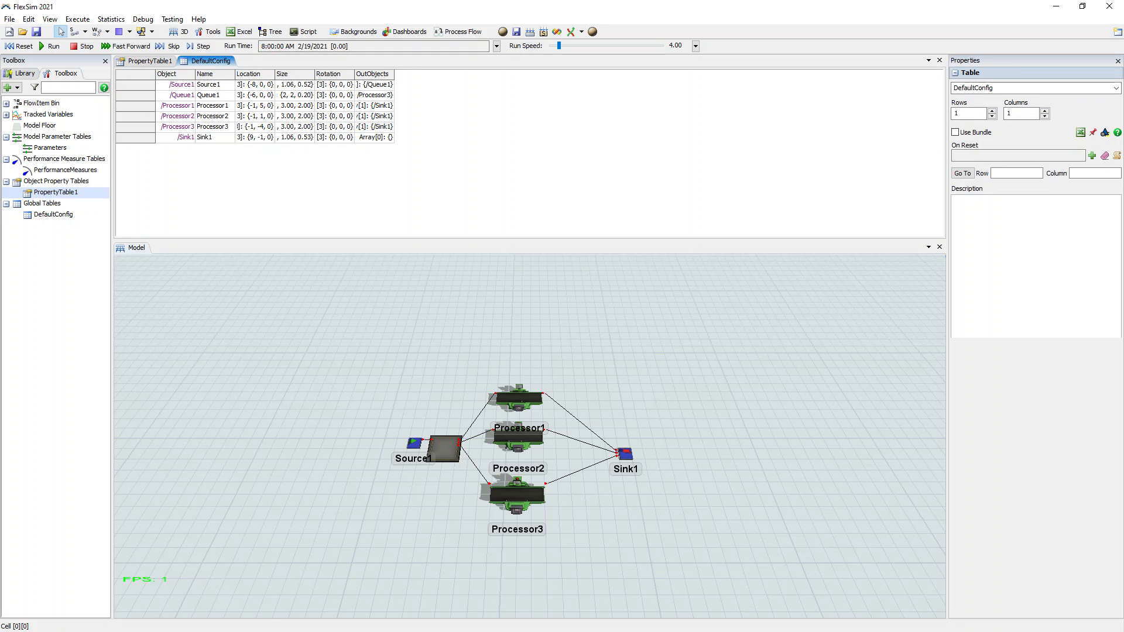
- Widen the DefaultConfig table columns so the array values are fully readable, and return to PropertyTable1
drag(195, 73, 514, 74)
drag(602, 73, 672, 74)
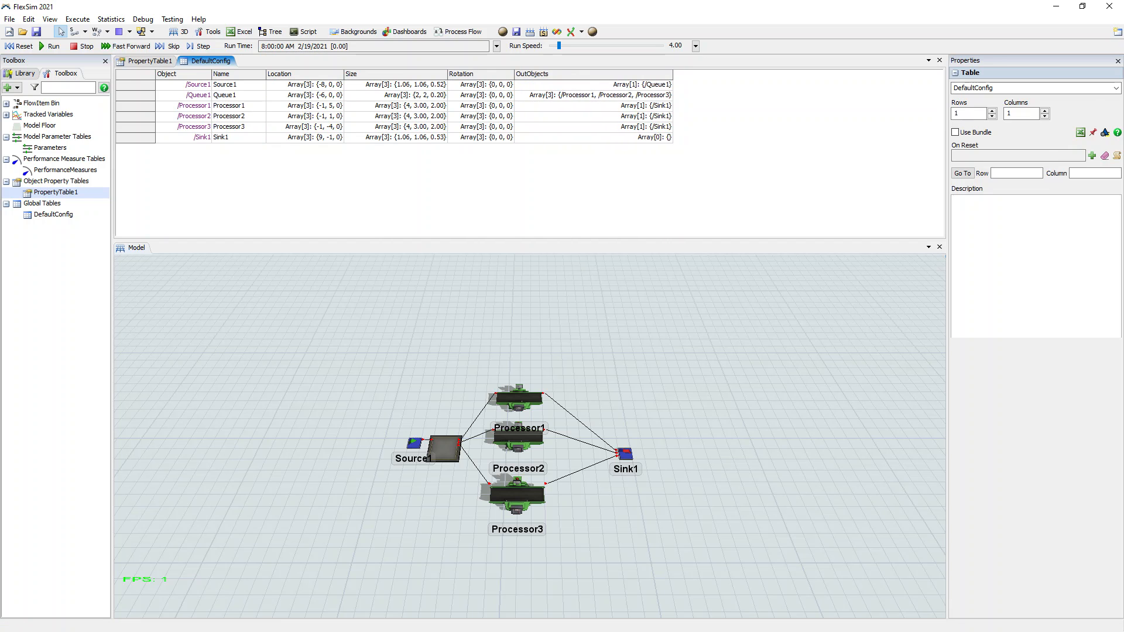
click(150, 61)
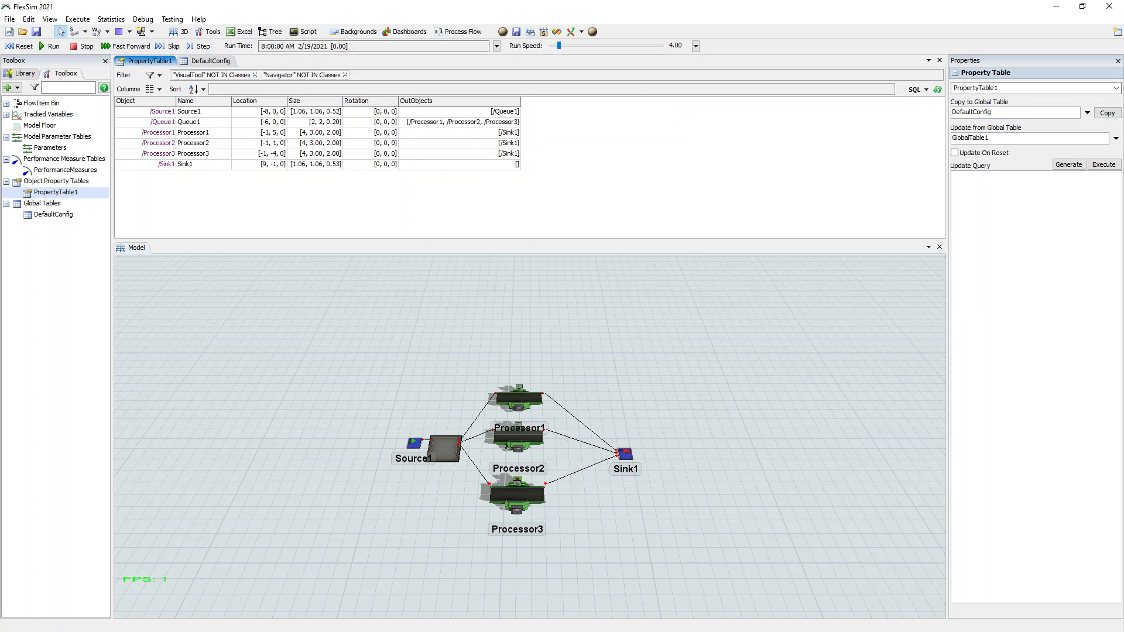
- Disconnect Processor3 from the Queue and the Sink and move it far away from the other objects
drag(600, 392, 634, 388)
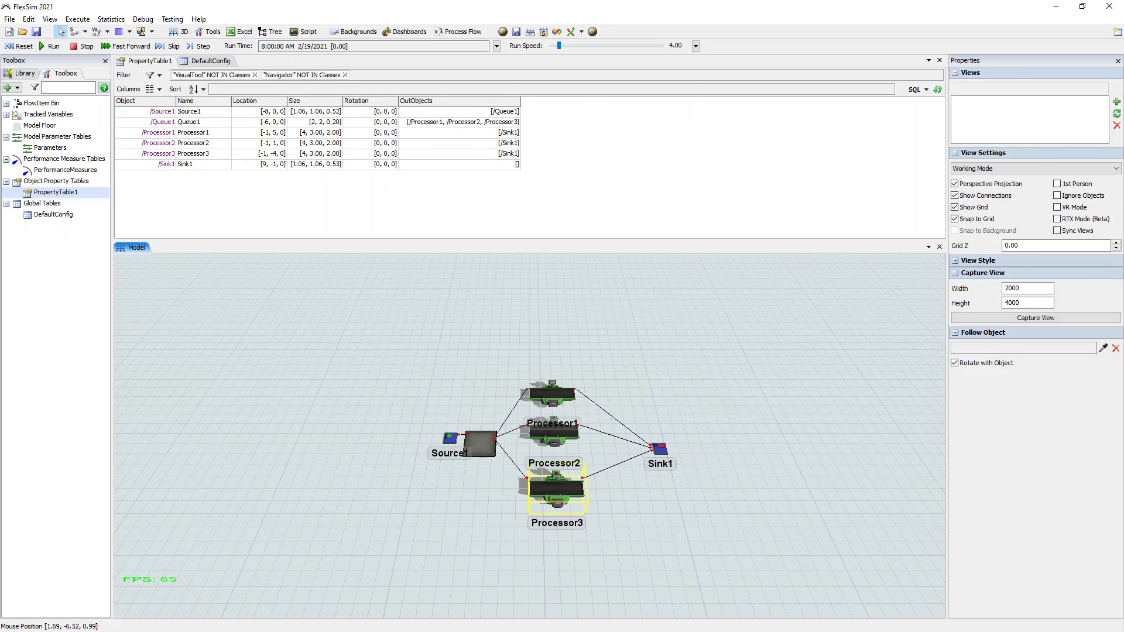
click(480, 444)
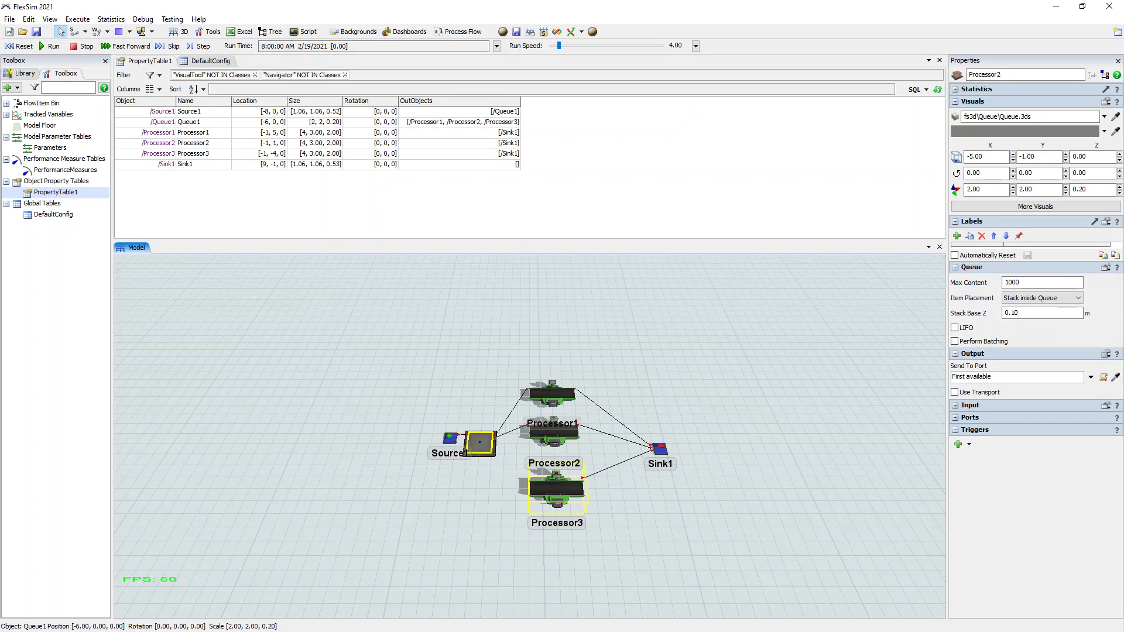
click(556, 487)
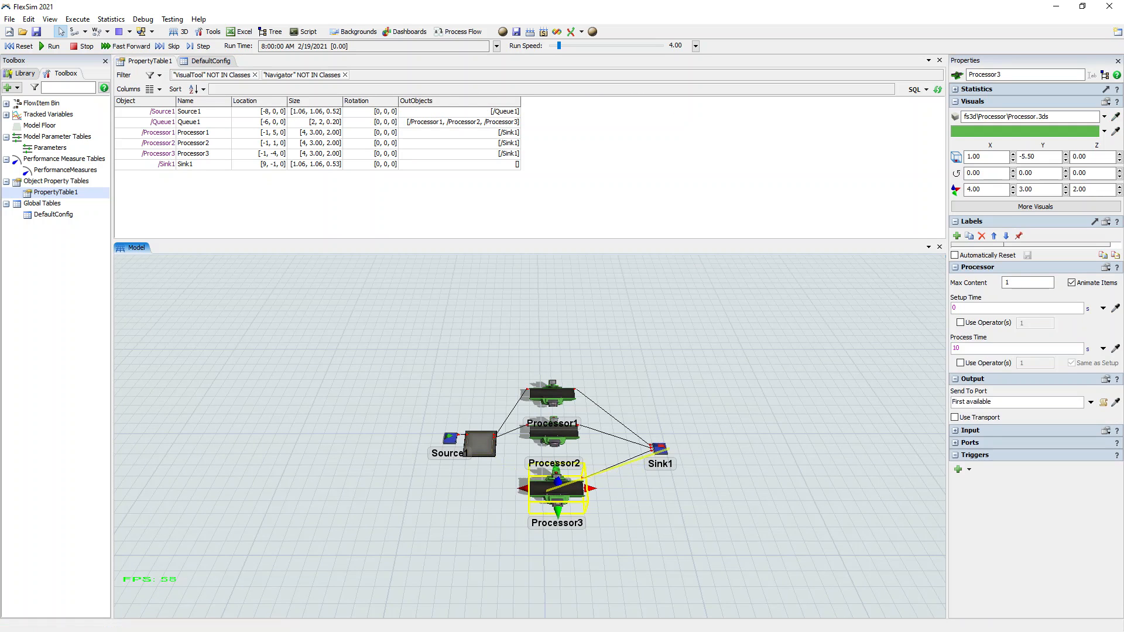
drag(557, 488, 522, 506)
drag(536, 449, 578, 489)
drag(644, 463, 698, 462)
- Move Processor2 close to the Sink, in line with the Queue, and disconnect Processor1 from the Sink
drag(577, 486, 614, 457)
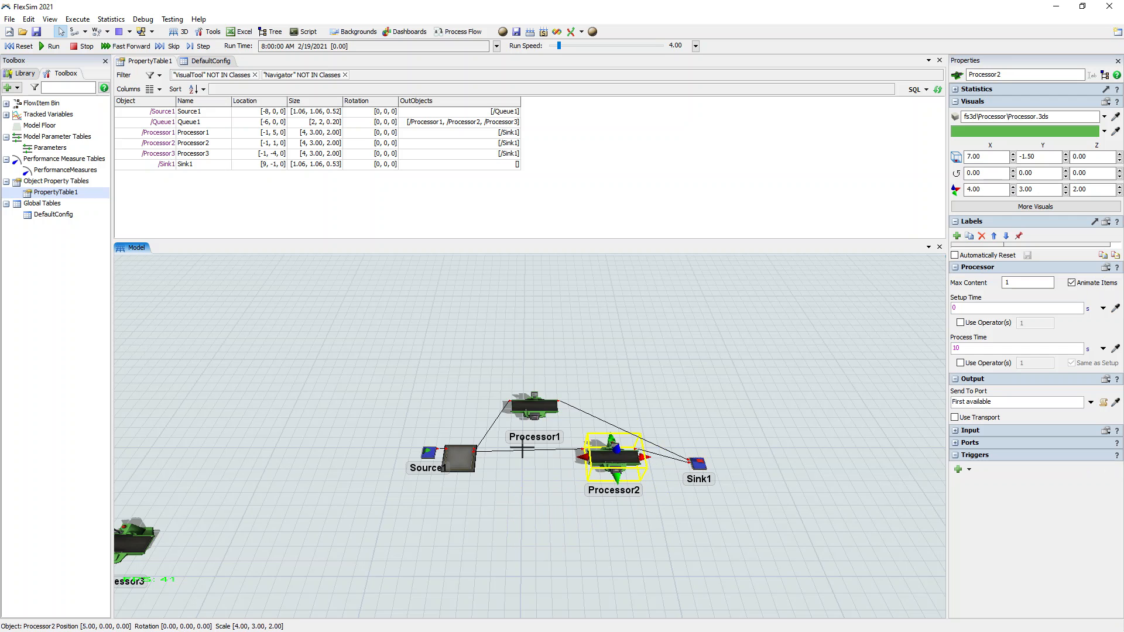
mouse_move(534, 405)
mouse_down()
mouse_move(523, 420)
mouse_move(522, 409)
mouse_move(697, 463)
mouse_up()
key(q)
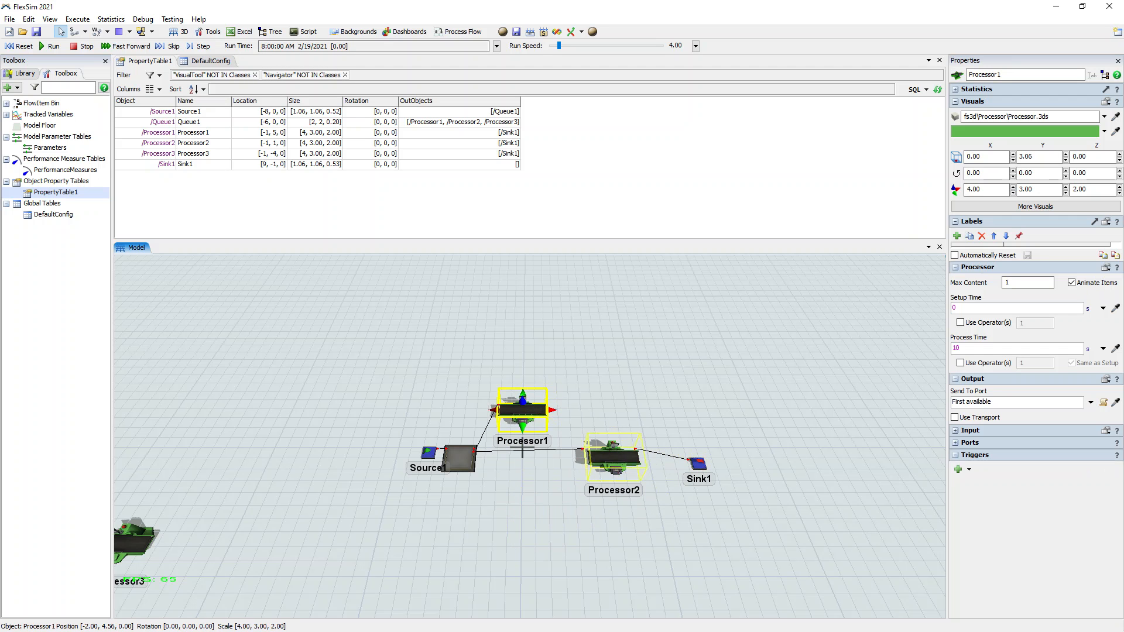
- Replace the Queue-to-Processor2 connection with one from Processor1 to Processor2, lining Processor1 up between the Queue and Processor2
click(613, 457)
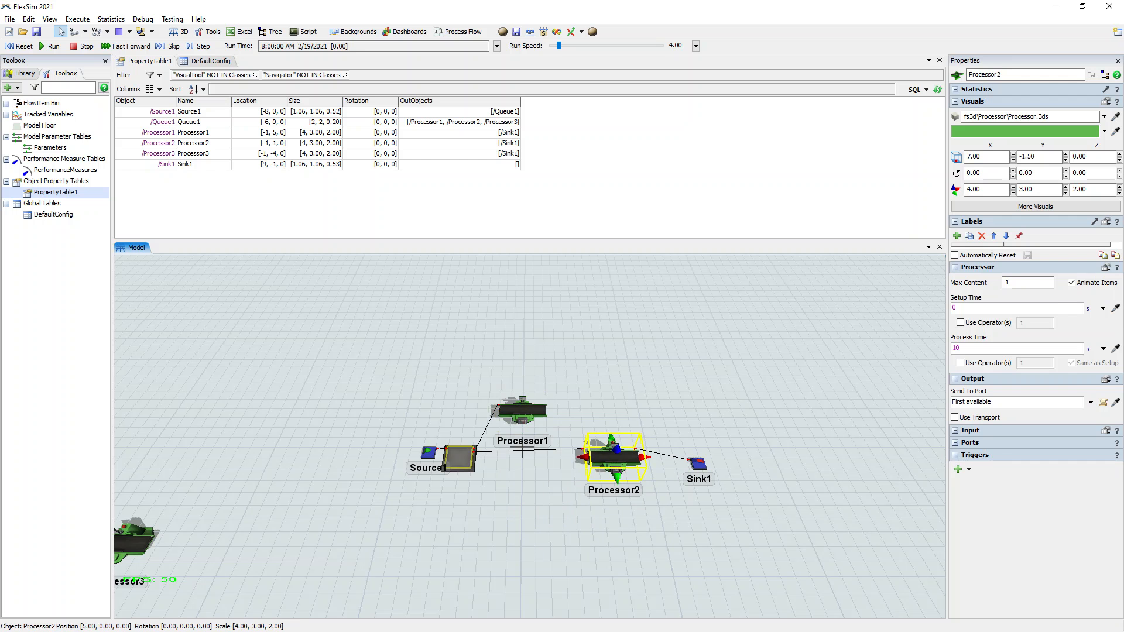
drag(523, 410, 522, 457)
click(530, 500)
click(520, 457)
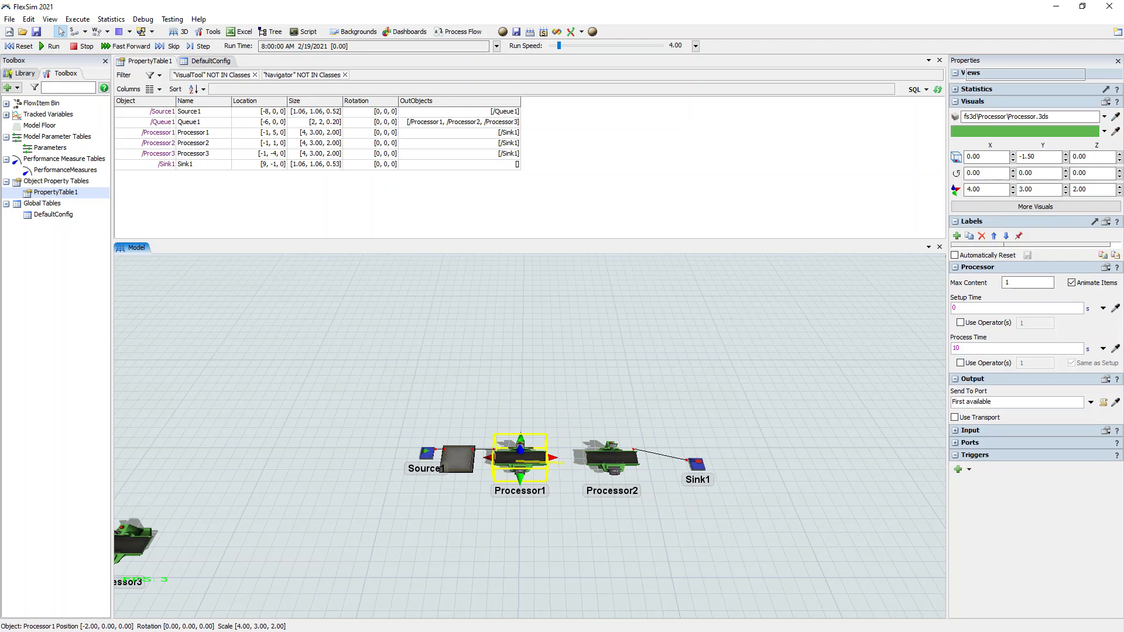
mouse_move(648, 518)
mouse_down()
mouse_move(622, 519)
mouse_move(634, 513)
mouse_up()
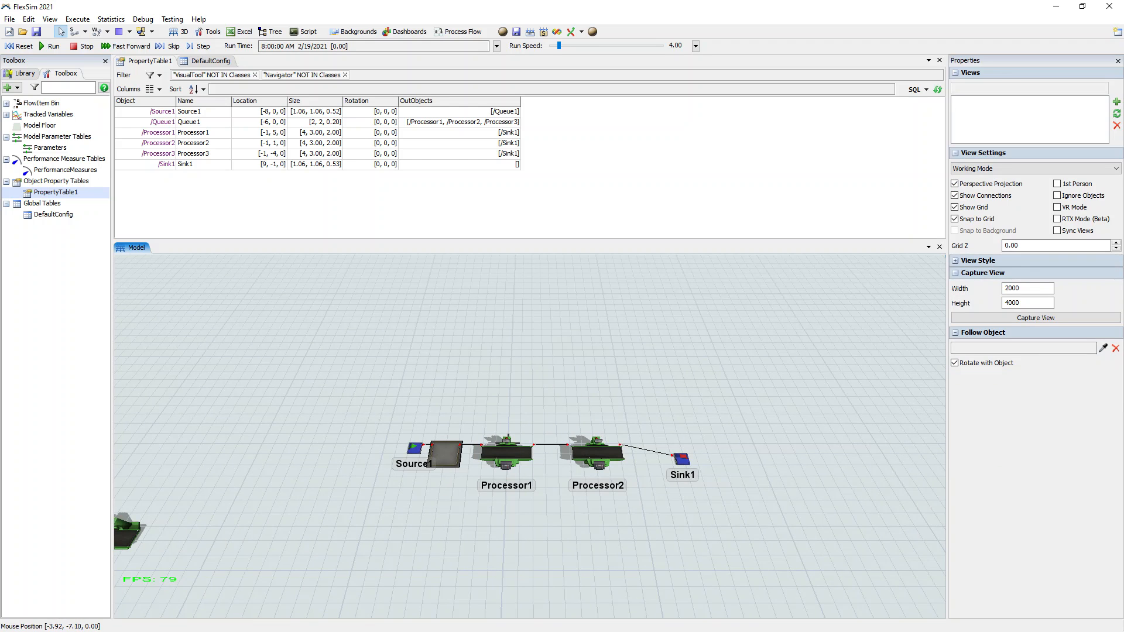
- Rotate Processor1 and Processor2 diagonally, with Processor2 at 35 degrees, and lengthen Processor2 to 7.00
drag(476, 538, 459, 550)
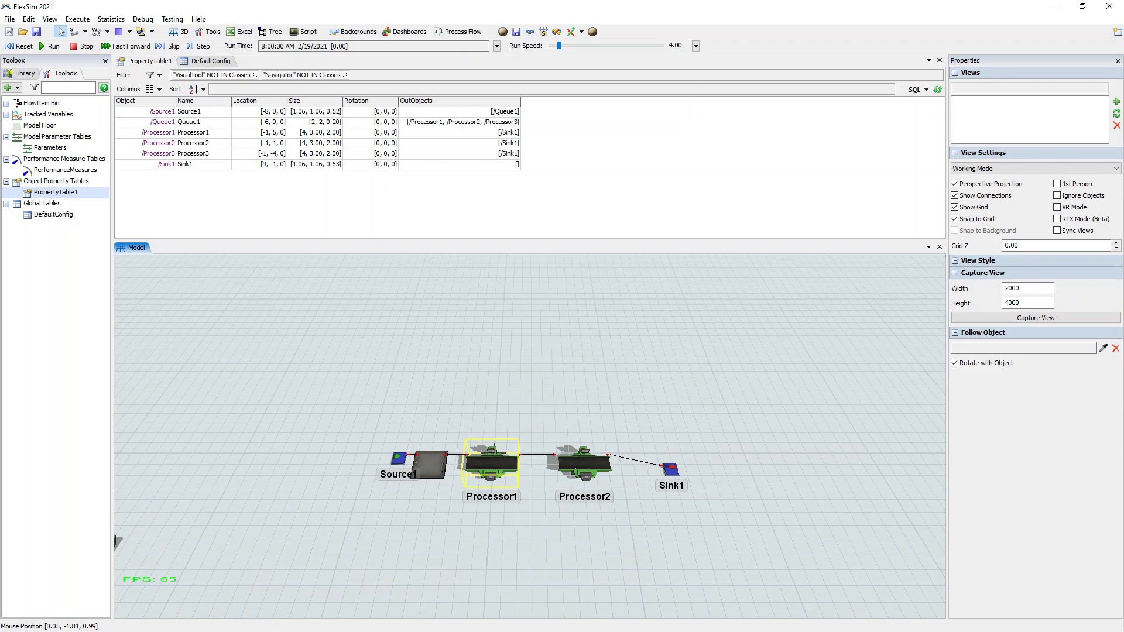
click(493, 461)
right_drag(491, 456, 511, 454)
click(586, 462)
right_drag(586, 456, 607, 455)
drag(558, 480, 526, 501)
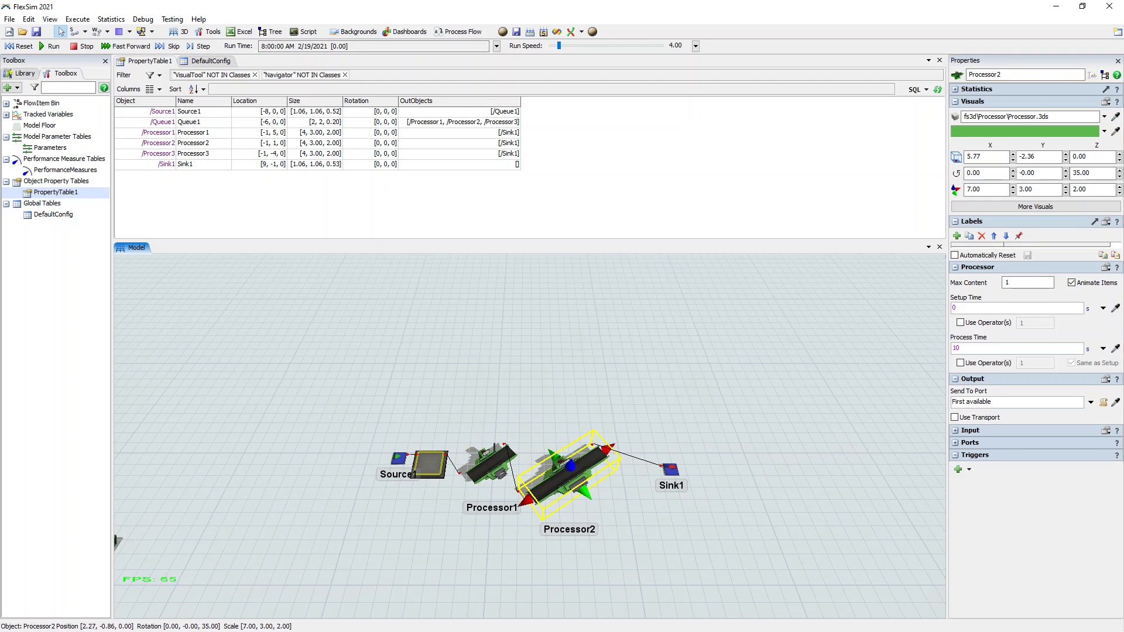
- Move the Source well away from the Queue and shift the Queue down beside Processor1
click(429, 465)
drag(429, 465, 330, 441)
click(399, 458)
click(428, 486)
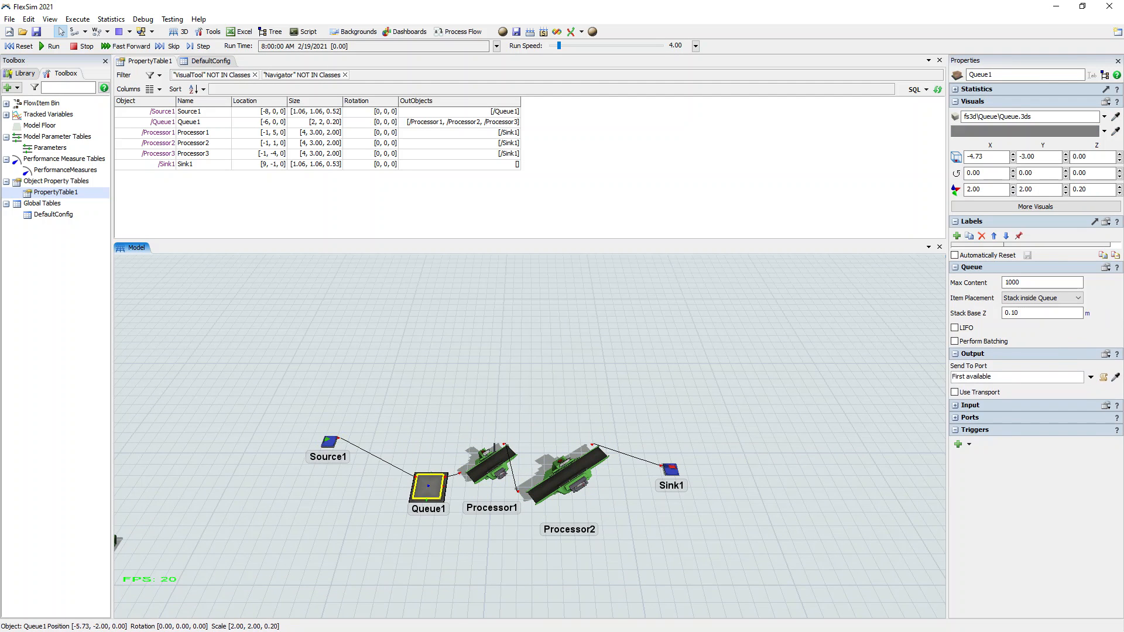
- Enlarge Queue1 to 4.00 by 4.00 by 0.40 and move it to about X -9.40, Y 1.00
drag(427, 501, 398, 467)
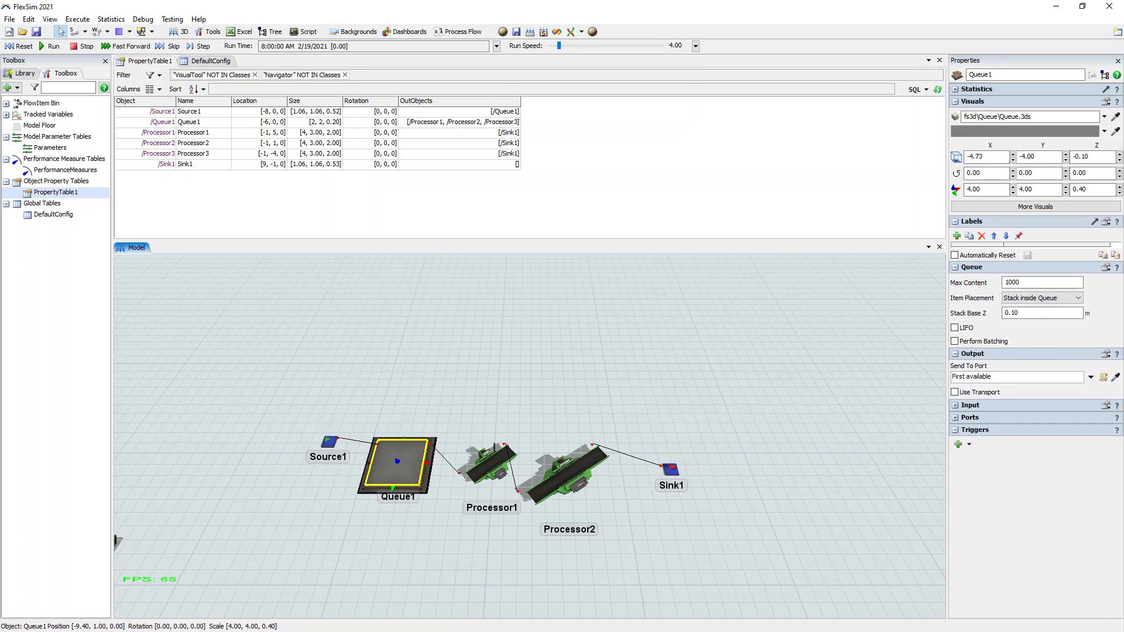
drag(467, 534, 448, 534)
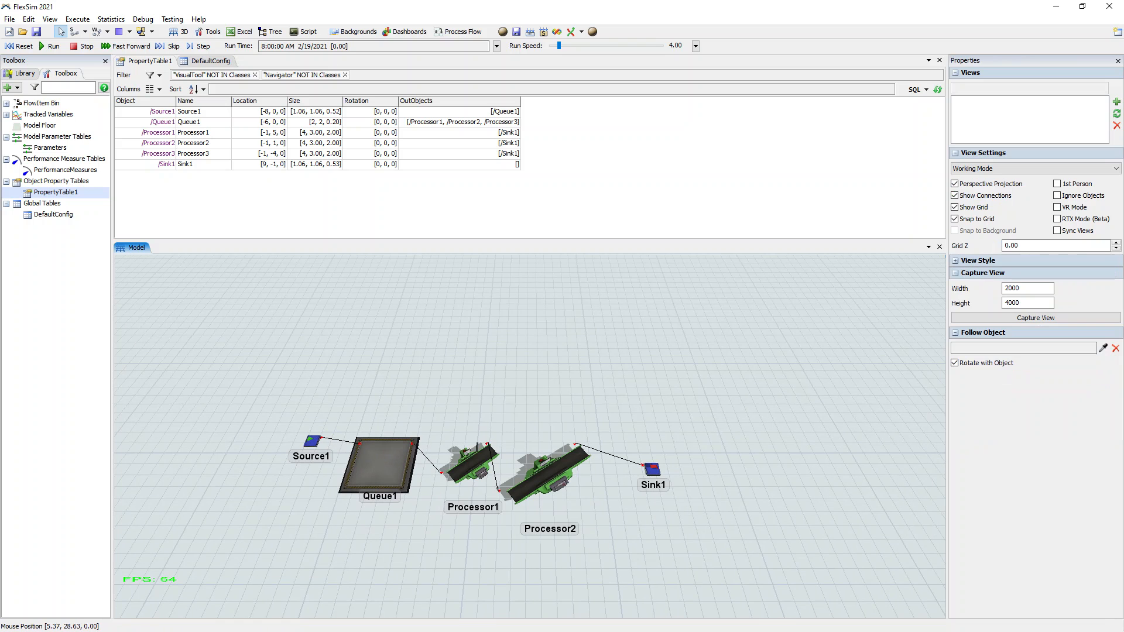
- Copy PropertyTable1 to a new global table named InSeries, creating the table
click(545, 199)
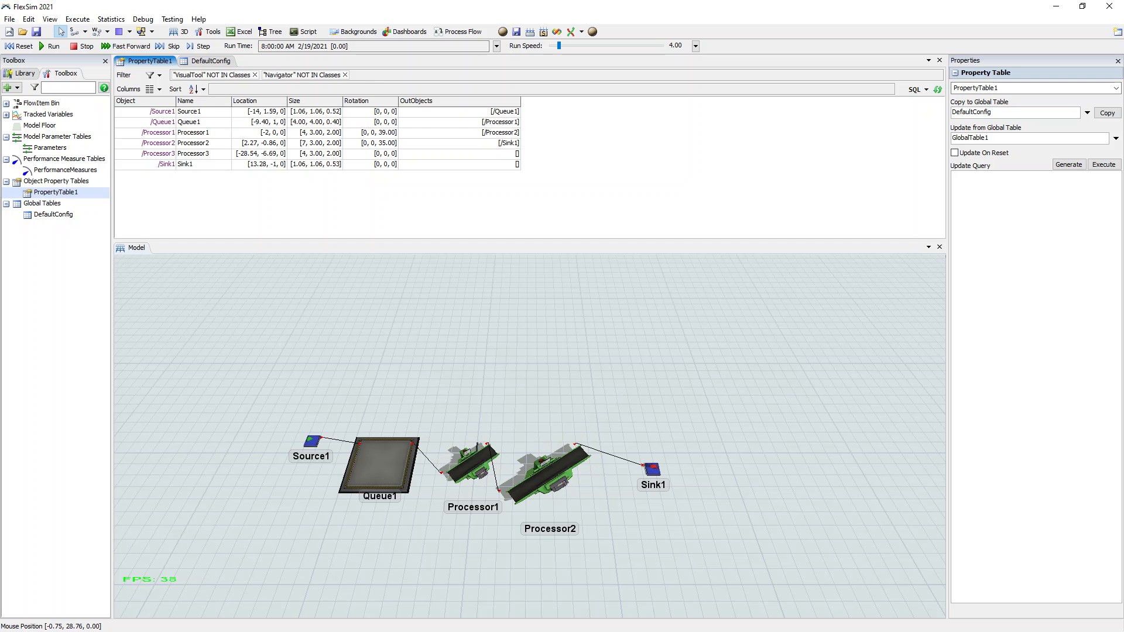
double_click(953, 112)
key(BackSpace)
text(InSeries)
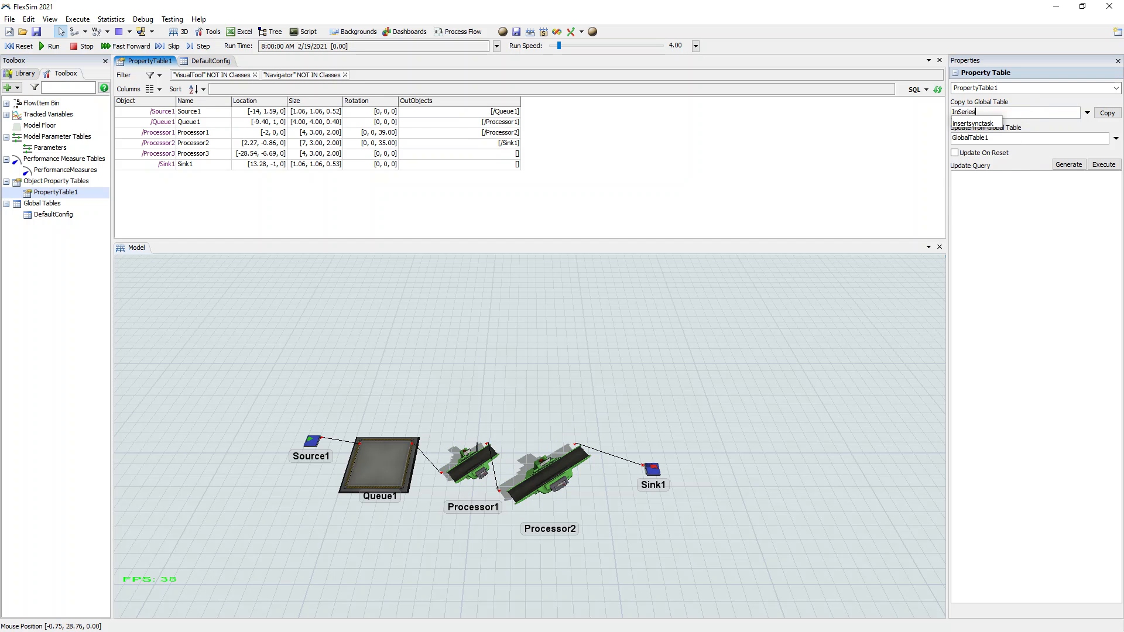
key(Return)
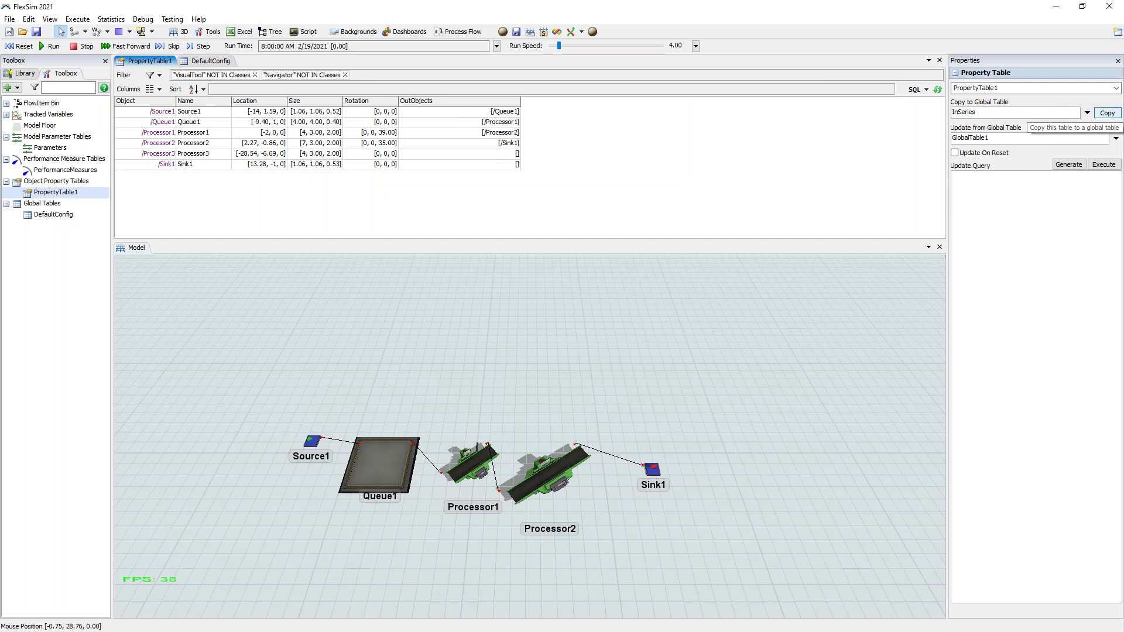
click(1106, 113)
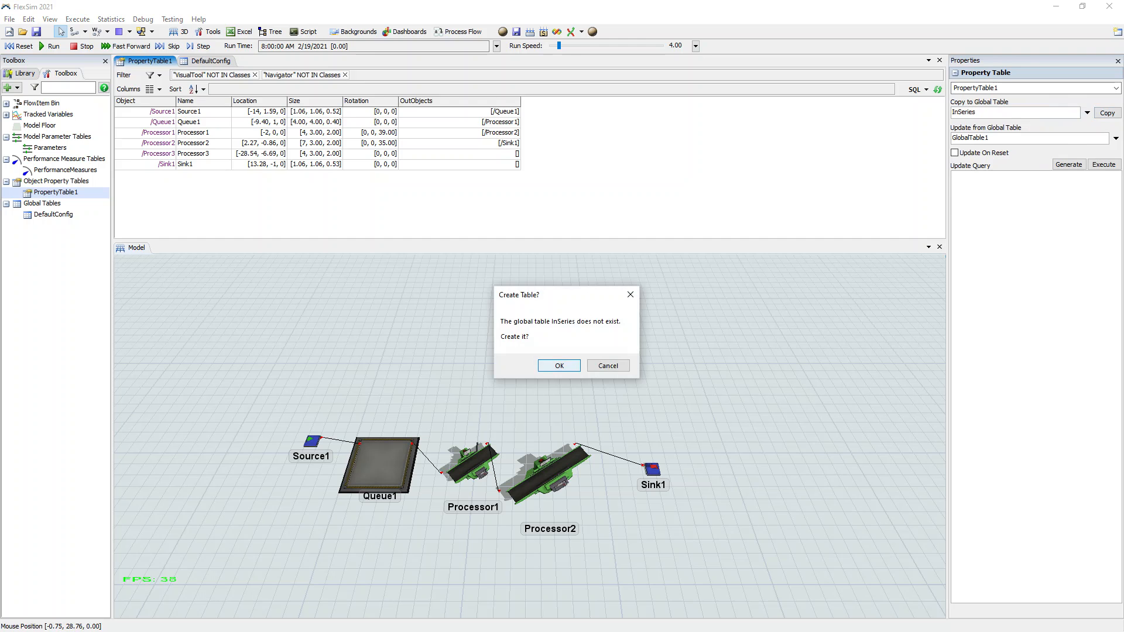
click(559, 365)
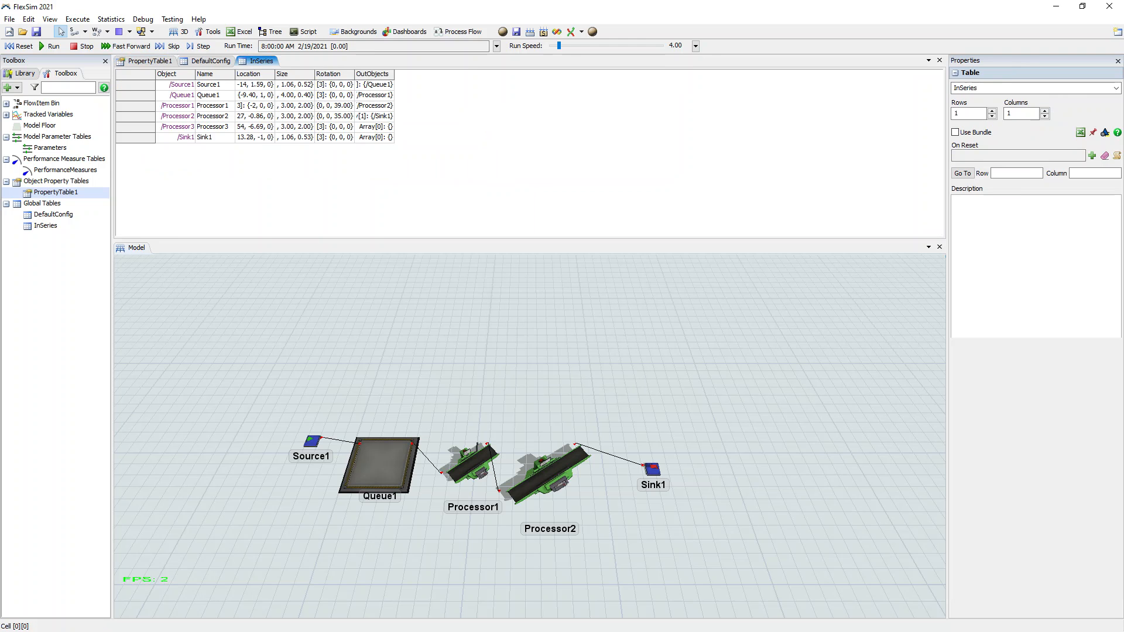
- Compare DefaultConfig with InSeries and widen the InSeries Location, Size, Rotation and OutObjects columns until their values are readable
click(210, 61)
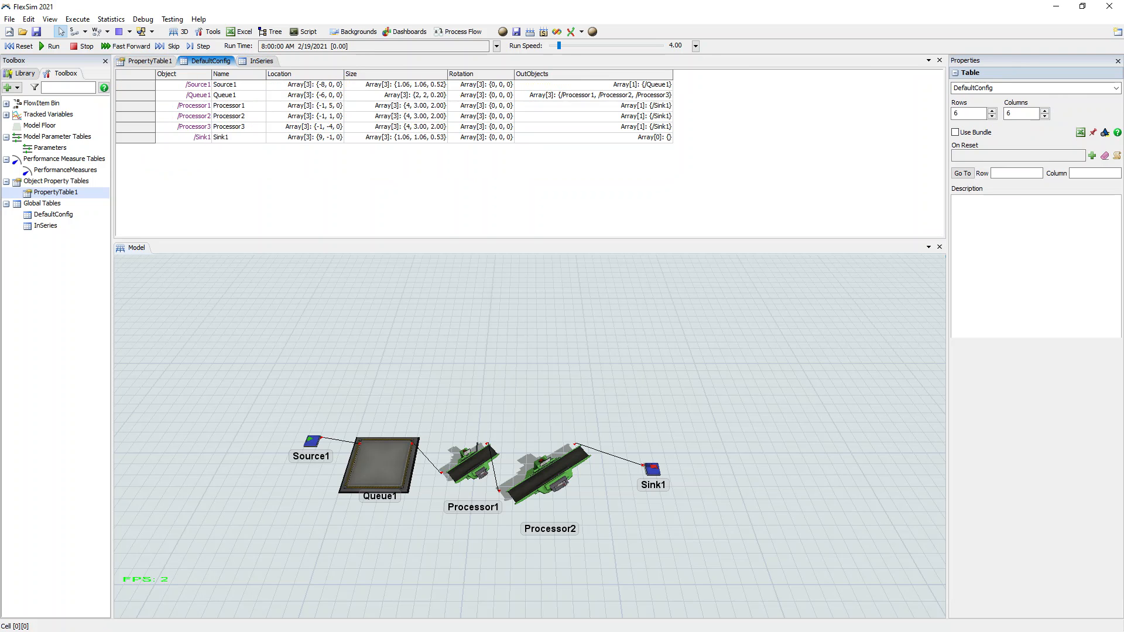
click(261, 61)
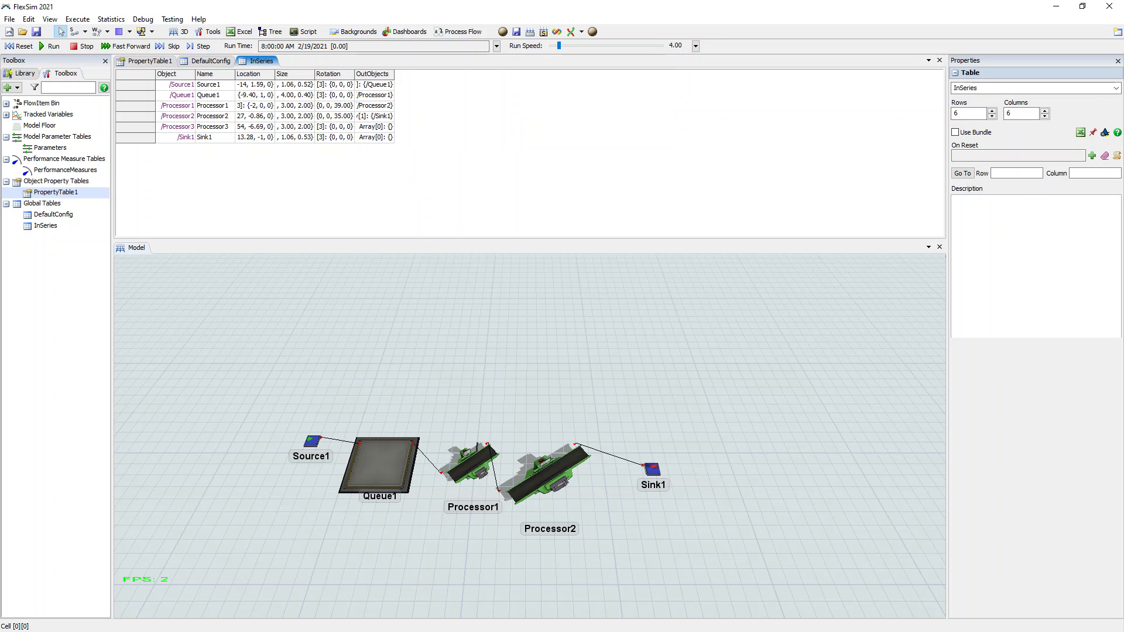
drag(394, 74, 462, 75)
drag(354, 74, 410, 75)
drag(315, 74, 375, 75)
drag(275, 75, 321, 74)
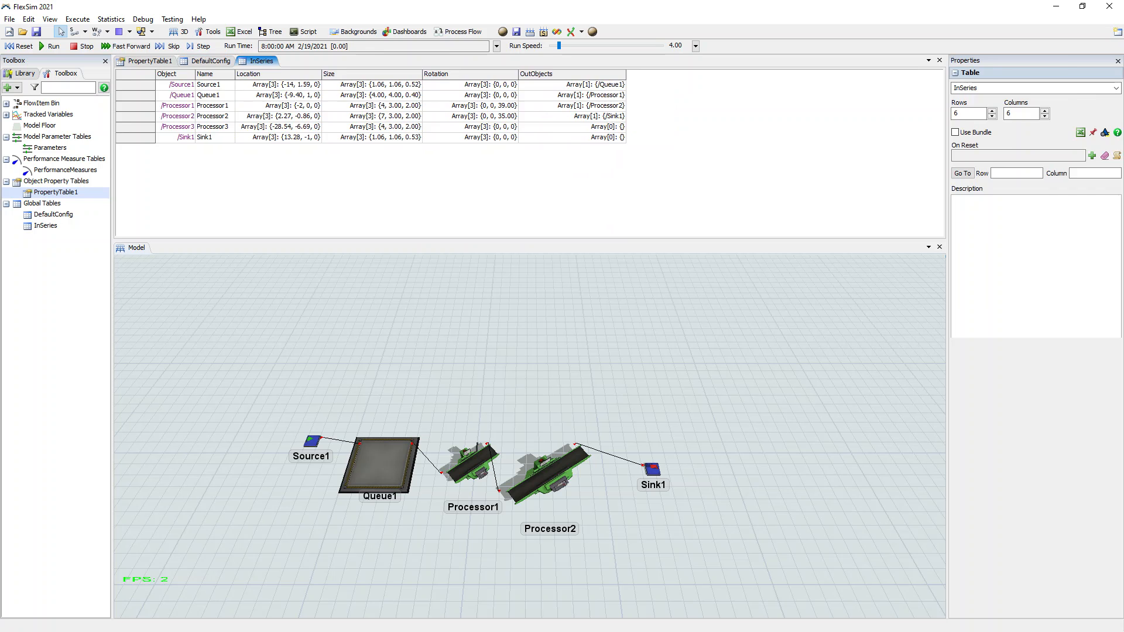
- Set PropertyTable1 to update from the DefaultConfig global table and generate its update query
click(150, 61)
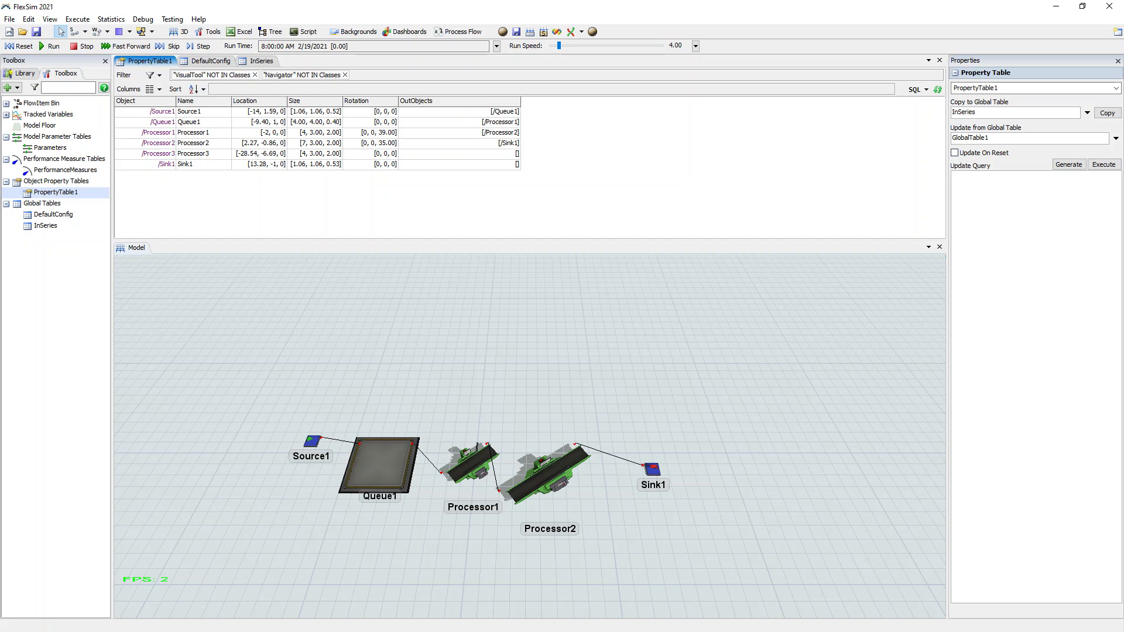
click(1116, 138)
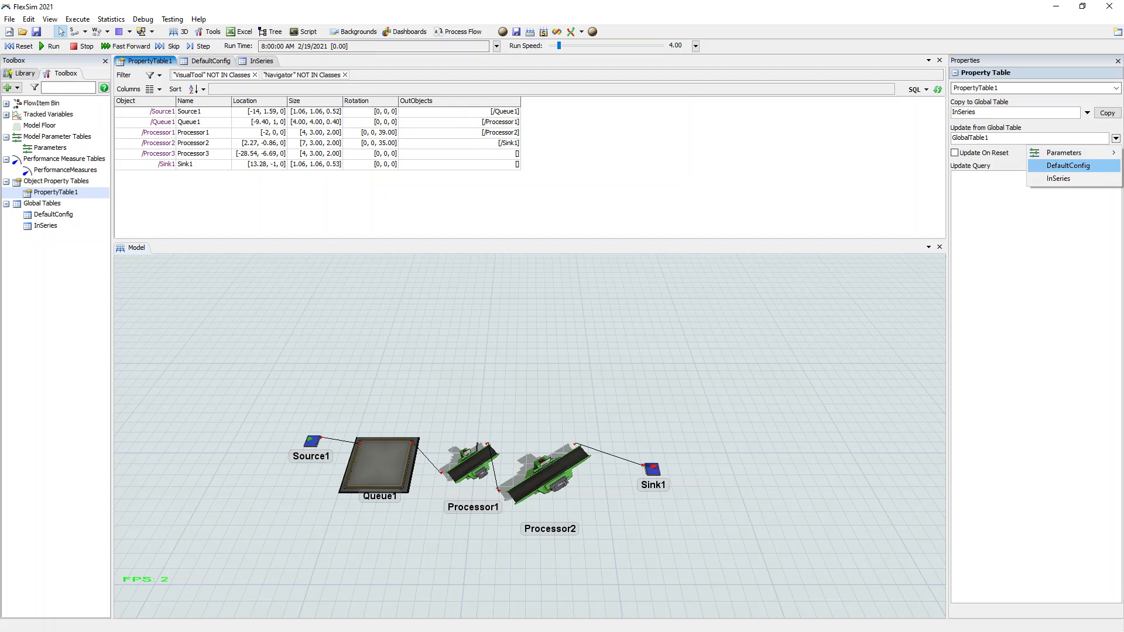
click(1068, 165)
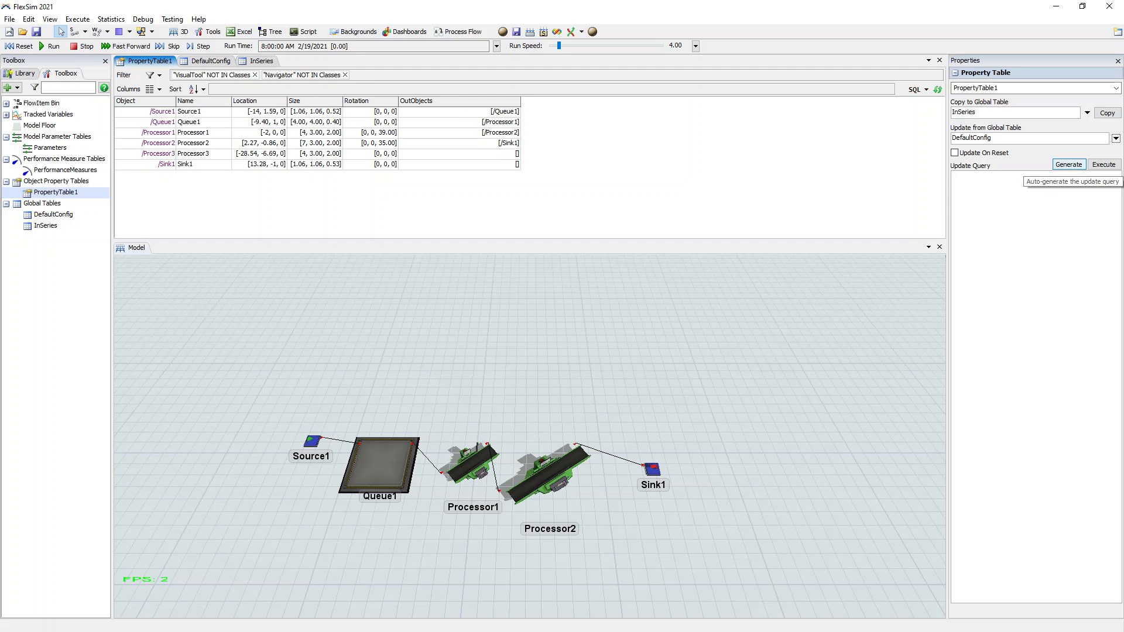
click(1069, 164)
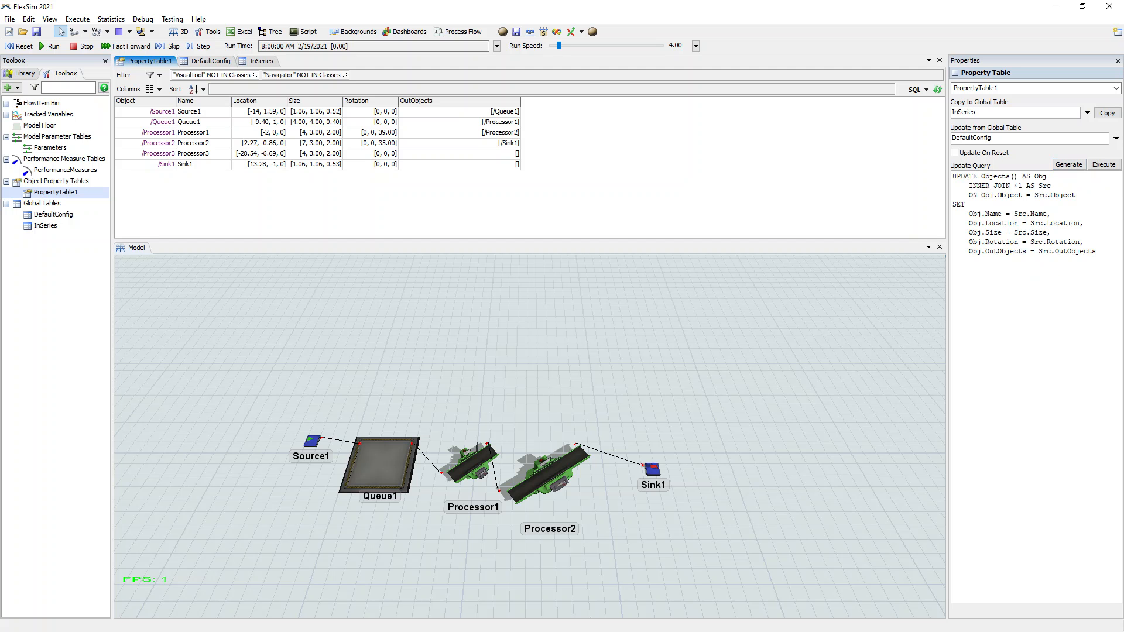
- Examine the generated update query, focusing on the Objects() source and its Obj alias
drag(953, 174, 1095, 251)
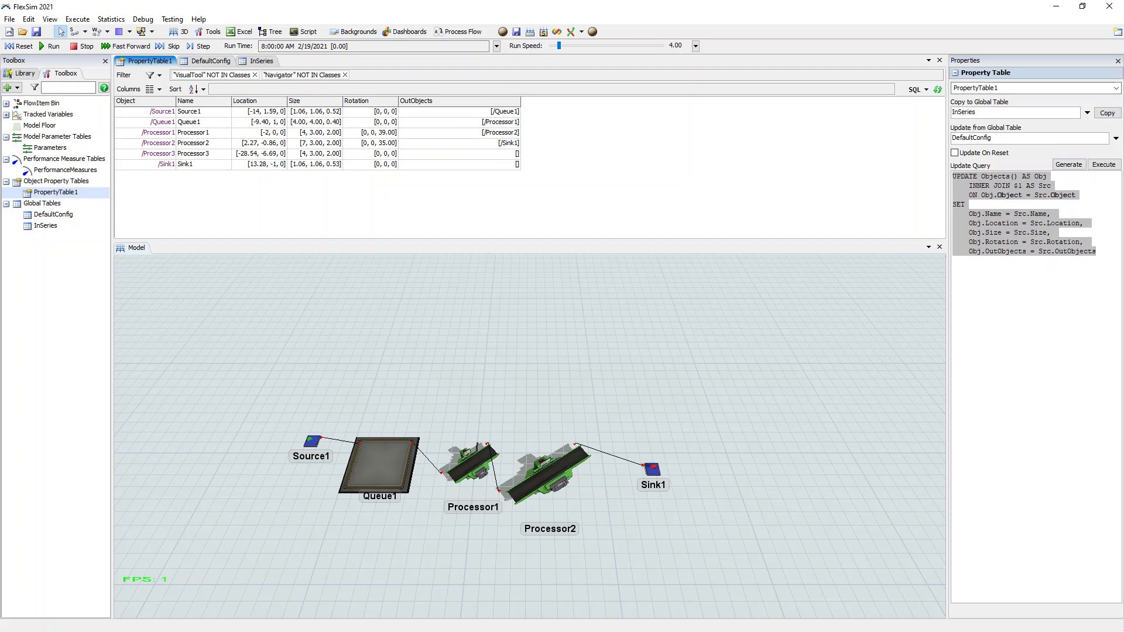
click(1096, 252)
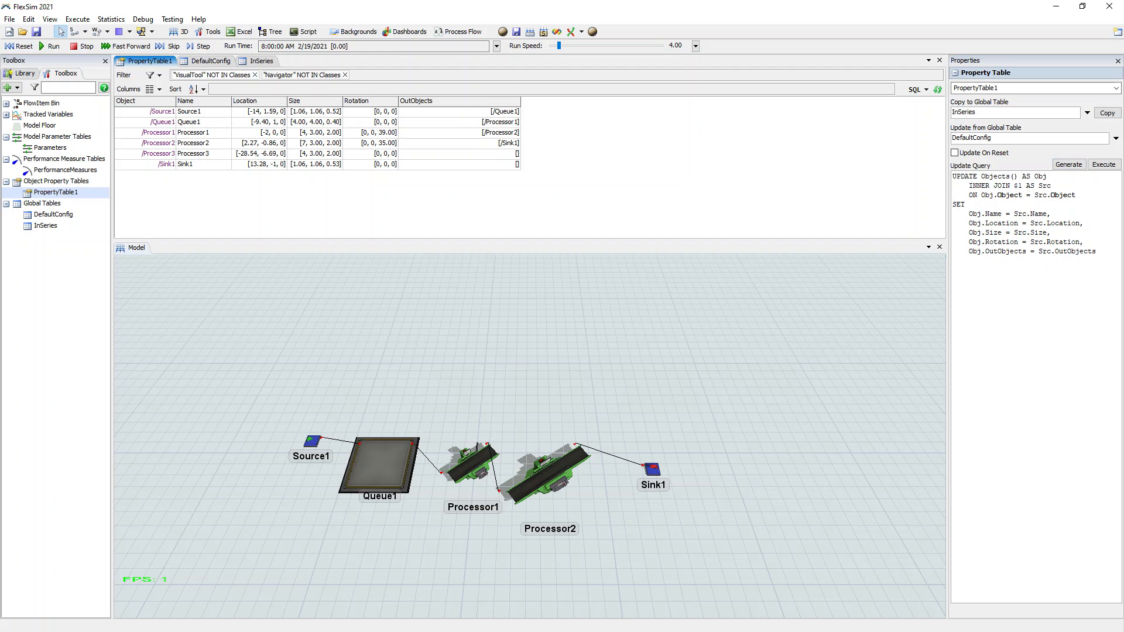
key(shift+Right)
key(shift+Right)
key(shift+Right)
key(shift+Right)
key(shift+Right)
key(shift+Right)
drag(1019, 176, 981, 176)
click(1020, 195)
mouse_move(1019, 176)
mouse_down()
mouse_move(982, 177)
mouse_move(1010, 176)
mouse_up()
click(1023, 185)
click(1022, 186)
drag(1019, 177, 1010, 176)
double_click(1041, 176)
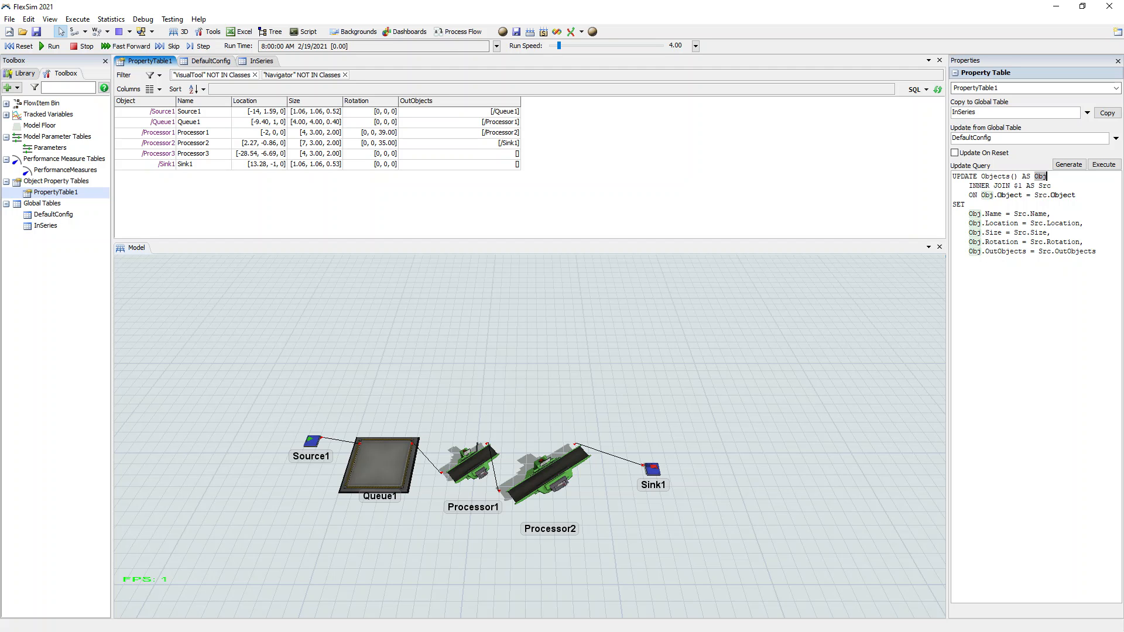
- Examine the query's $1 AS Src source, along with the Object column and Source1 row of the DefaultConfig table
drag(969, 186, 1014, 185)
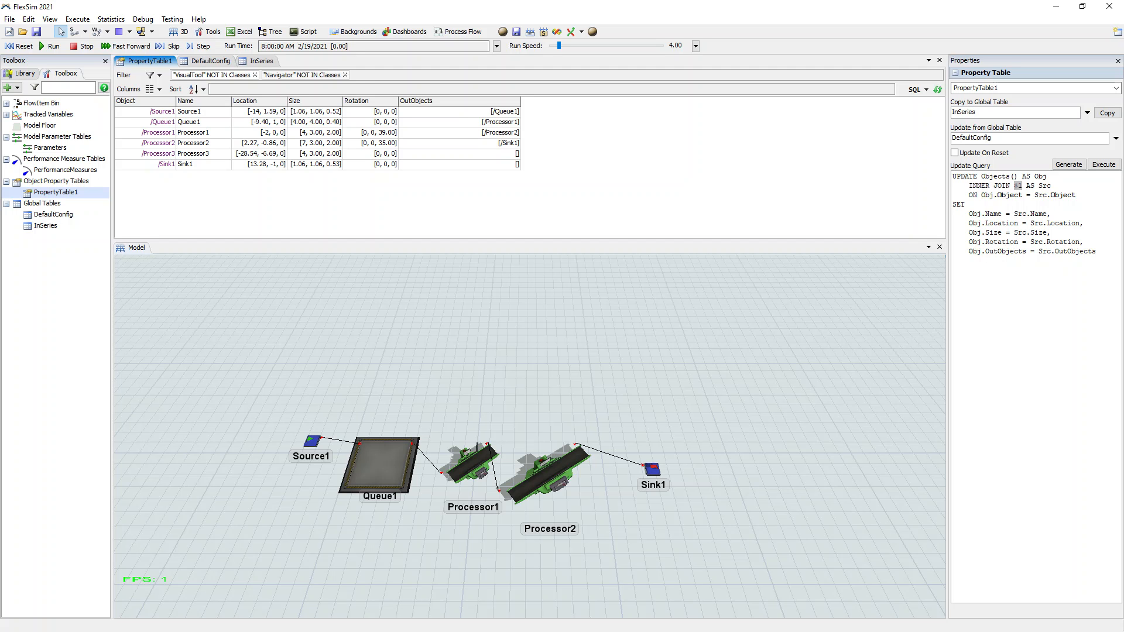
double_click(1046, 186)
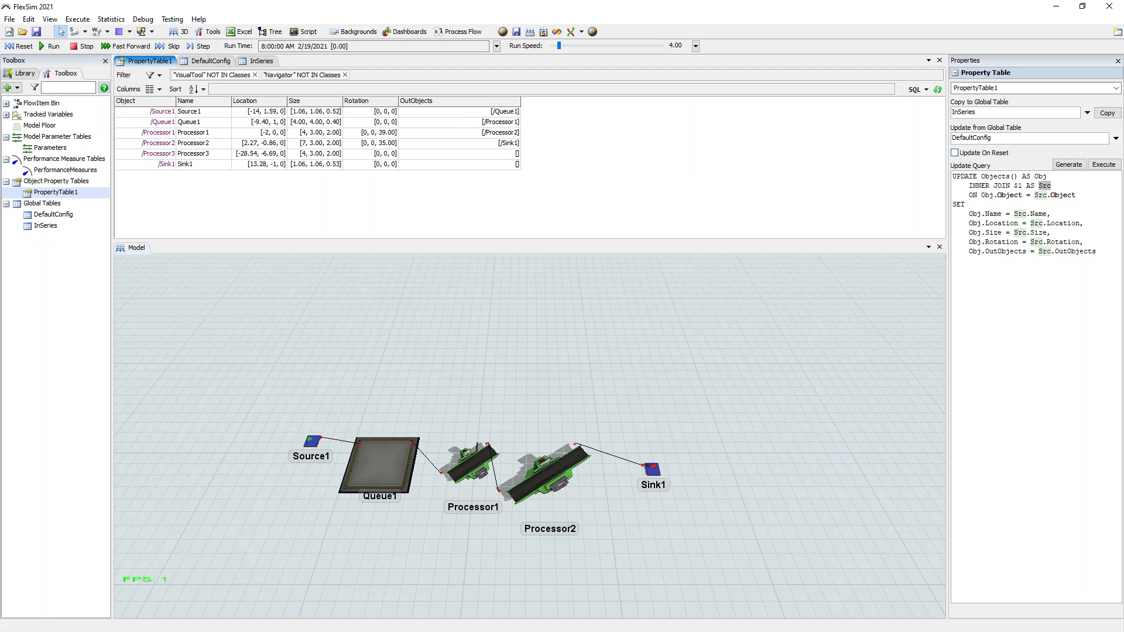
drag(993, 138, 952, 138)
click(210, 60)
drag(185, 85, 591, 138)
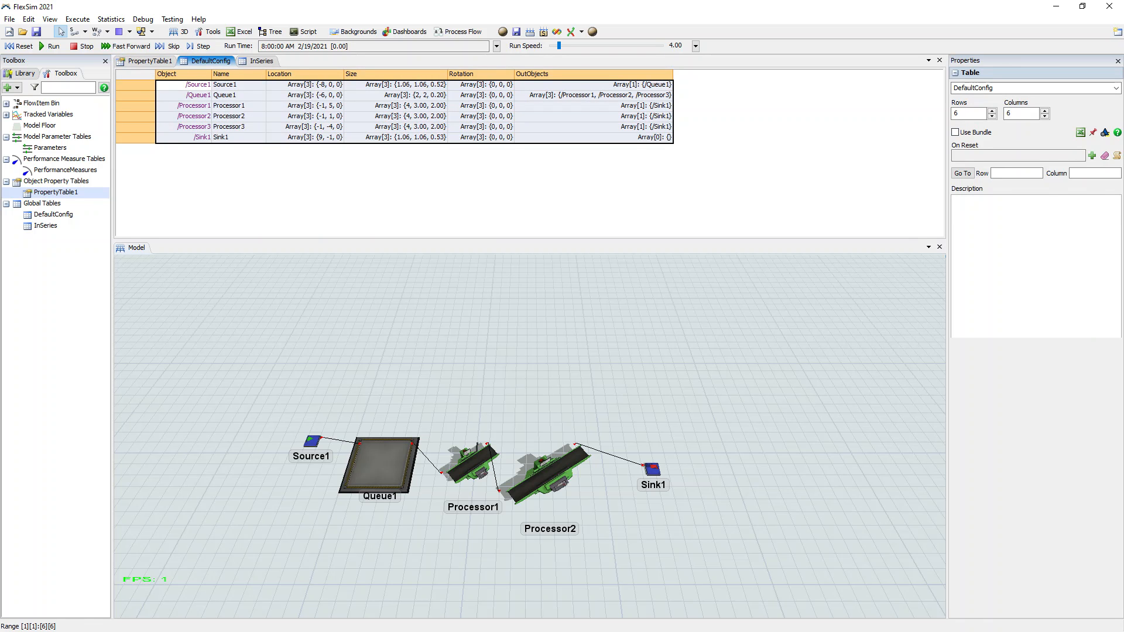
click(592, 181)
click(184, 85)
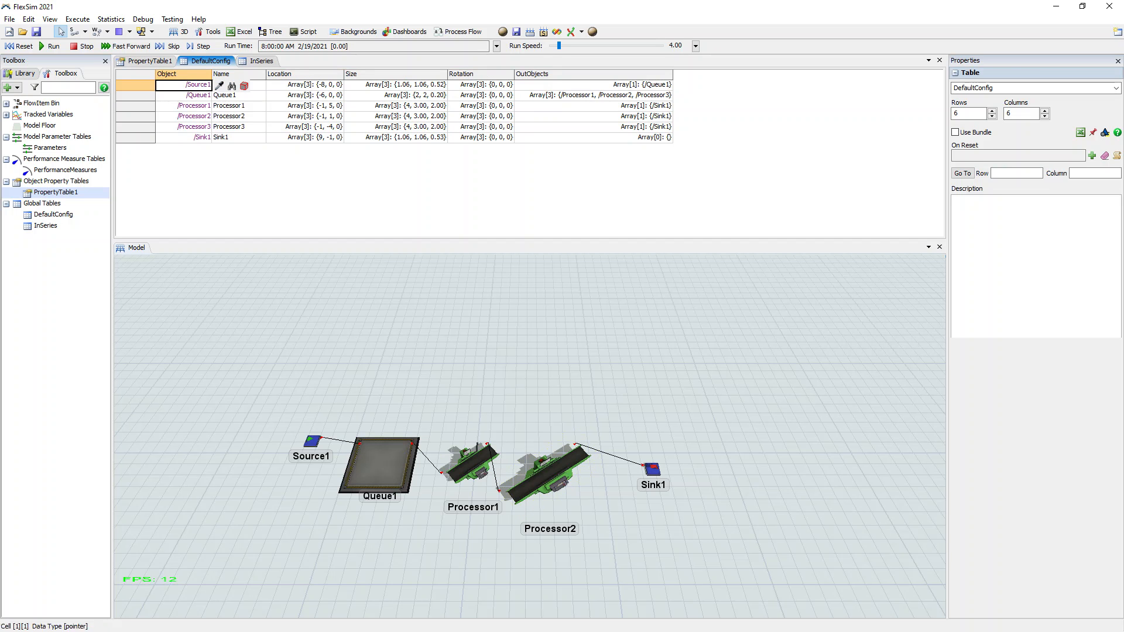
click(445, 187)
drag(193, 84, 194, 137)
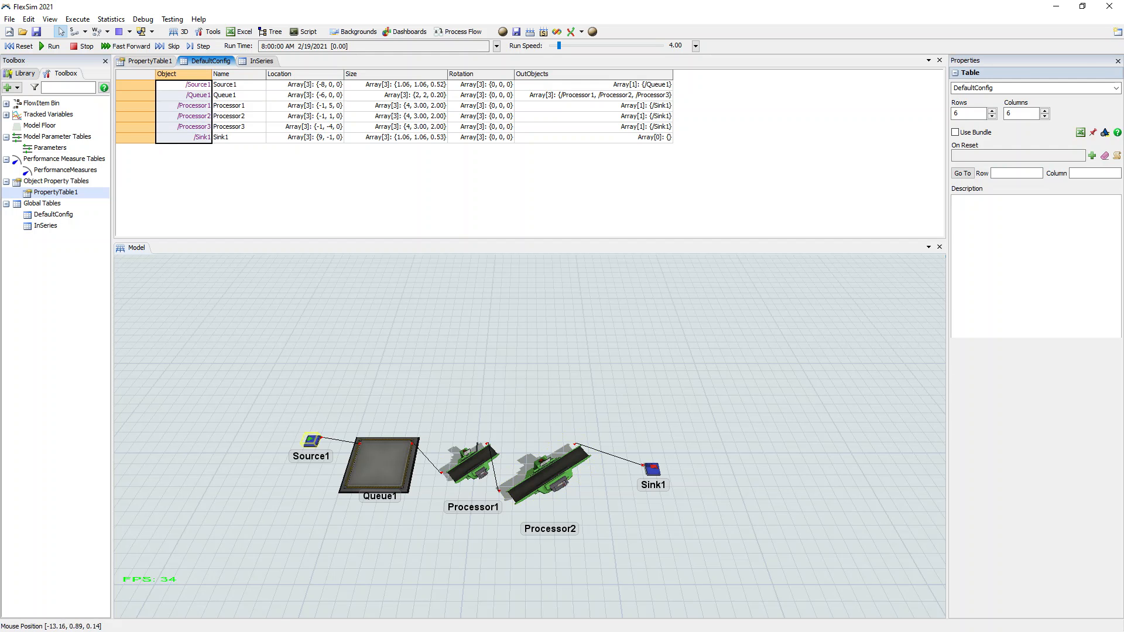
click(312, 441)
click(374, 187)
drag(186, 85, 586, 85)
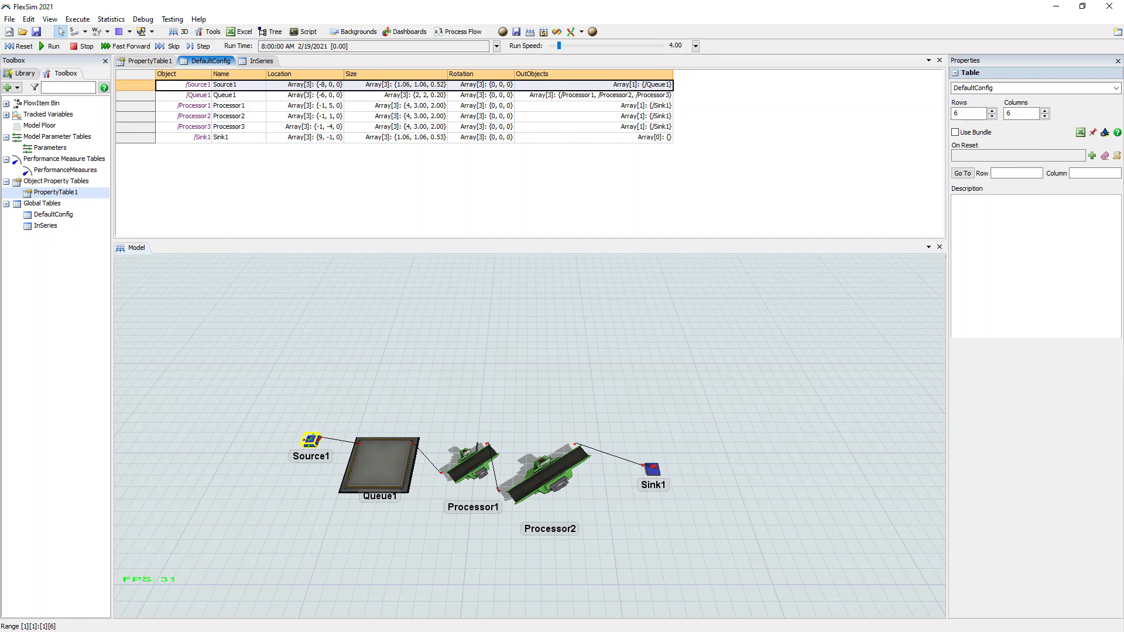
- Examine the query's Object join condition against both tables' Object columns, and review the Name and Location assignments in the SET clause
click(150, 61)
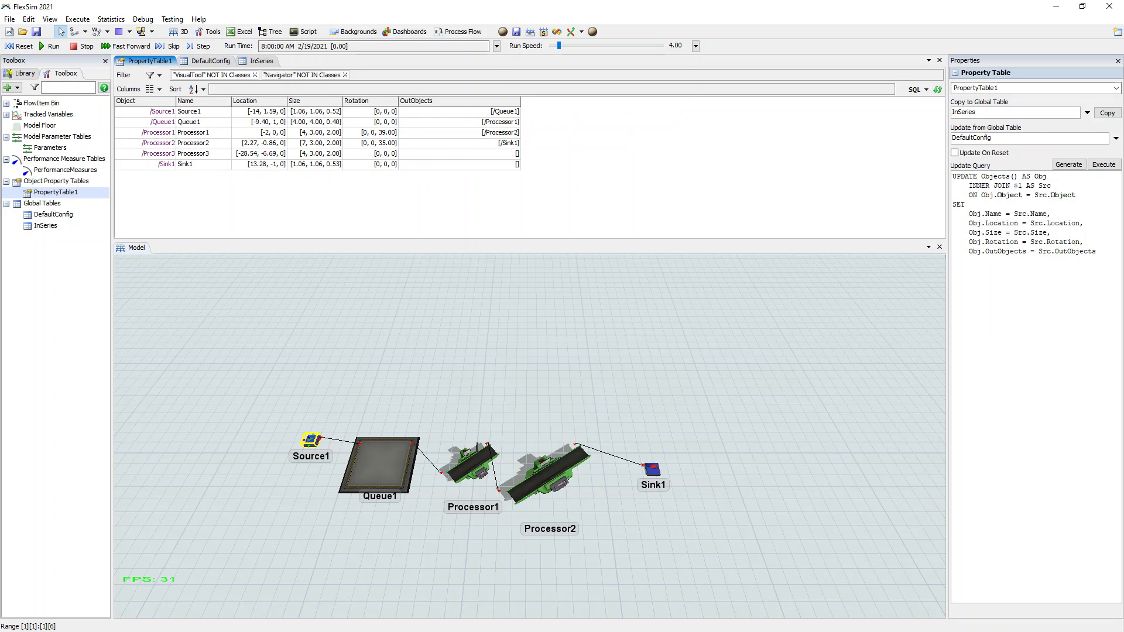
drag(982, 195, 1076, 195)
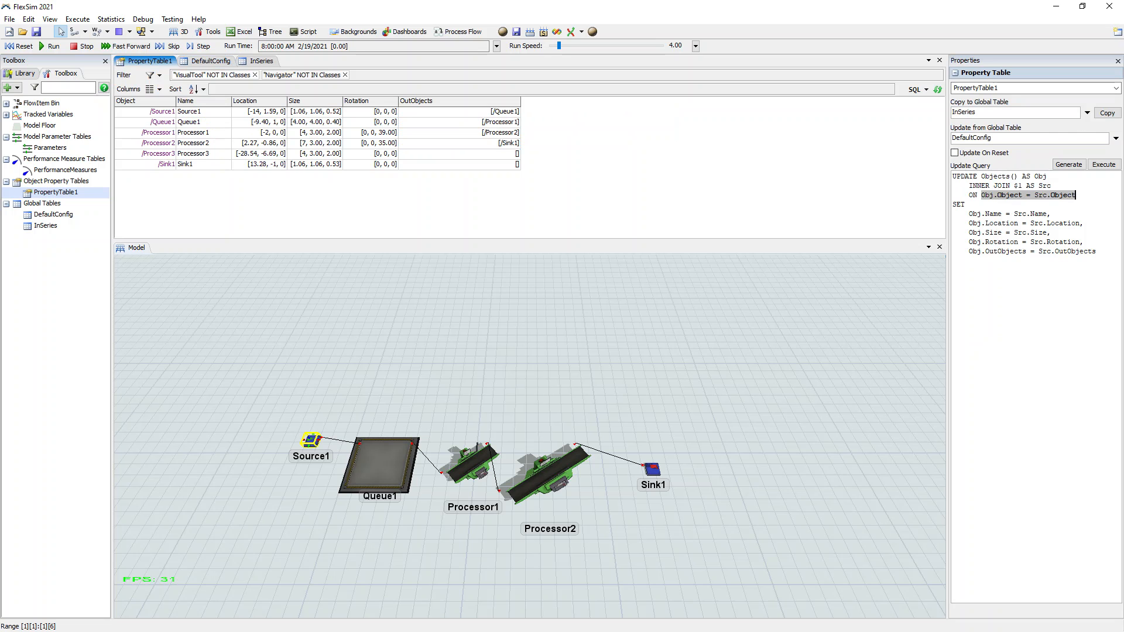
click(965, 204)
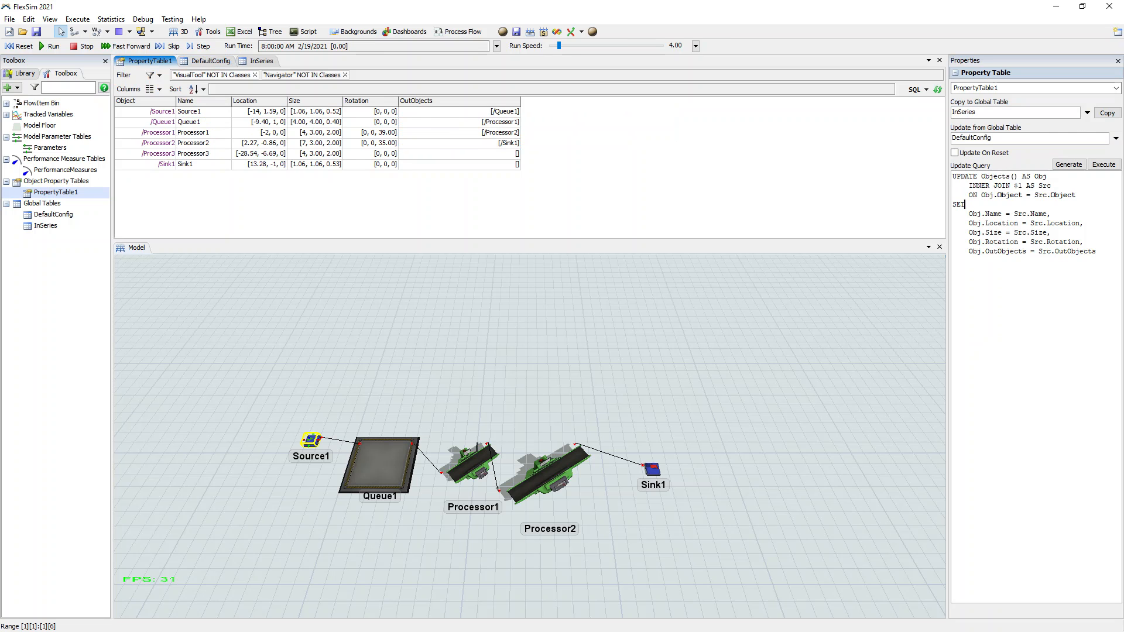
click(145, 101)
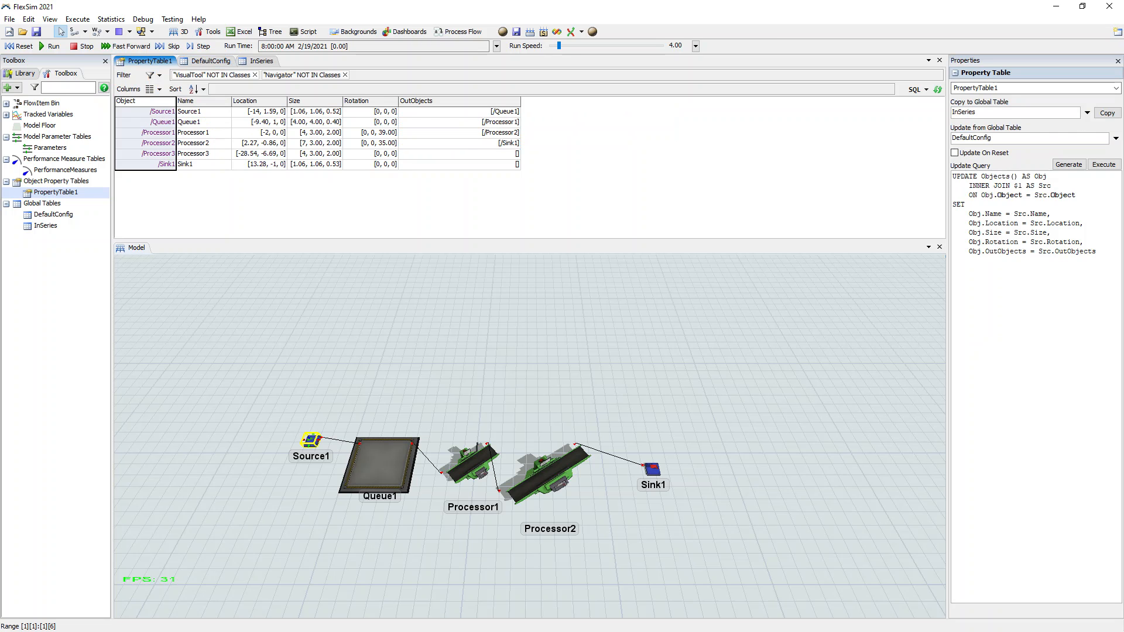
click(210, 61)
click(184, 75)
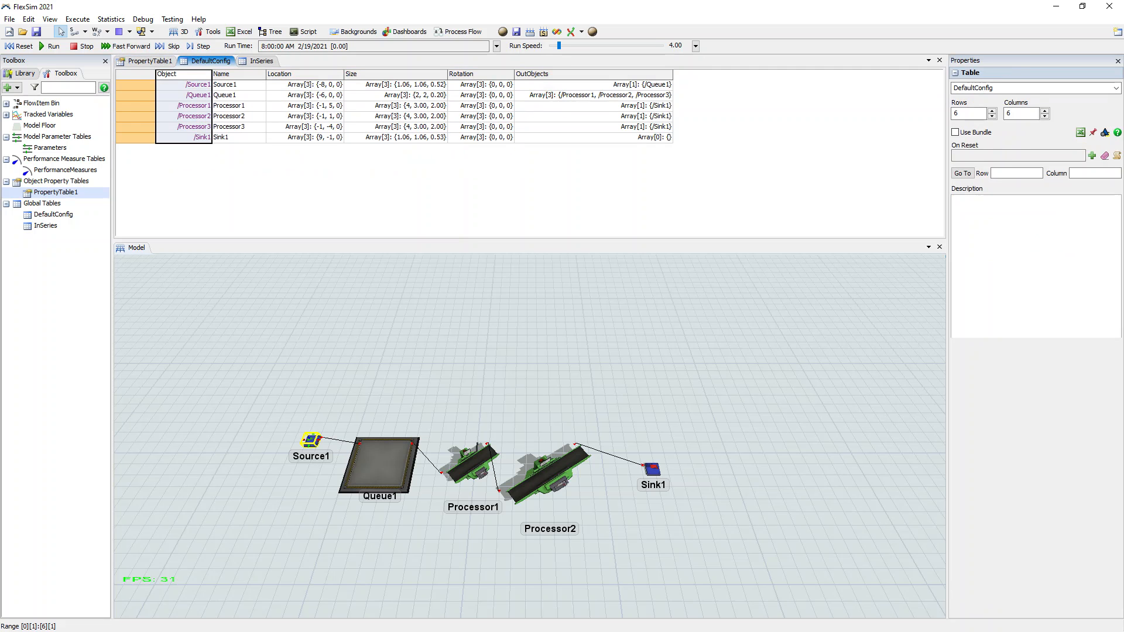
click(150, 61)
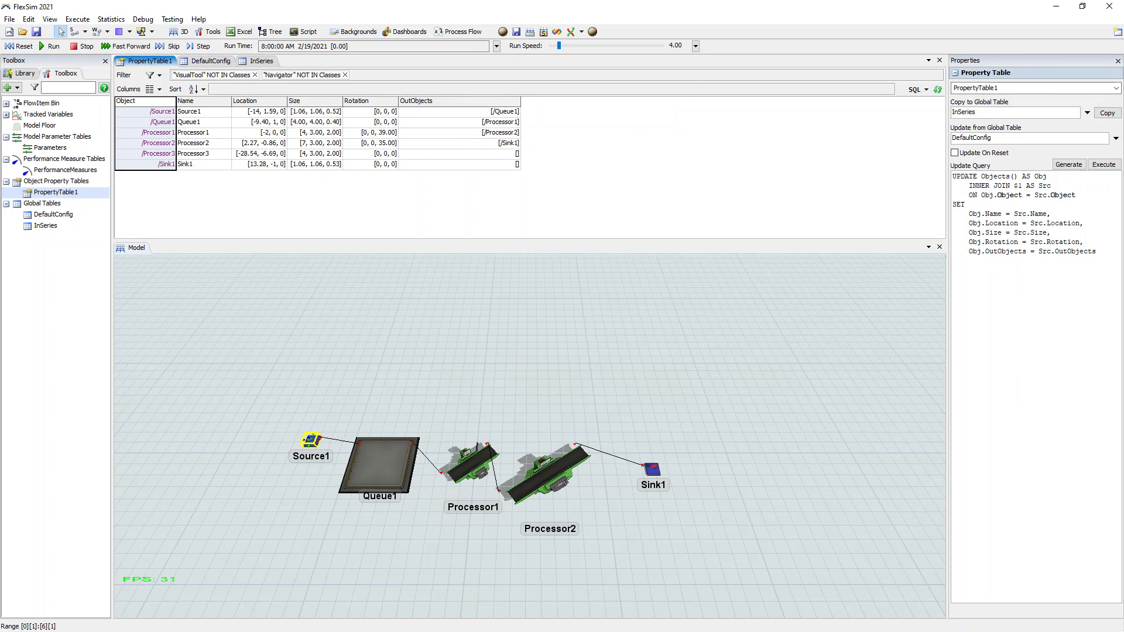
drag(969, 214, 1055, 214)
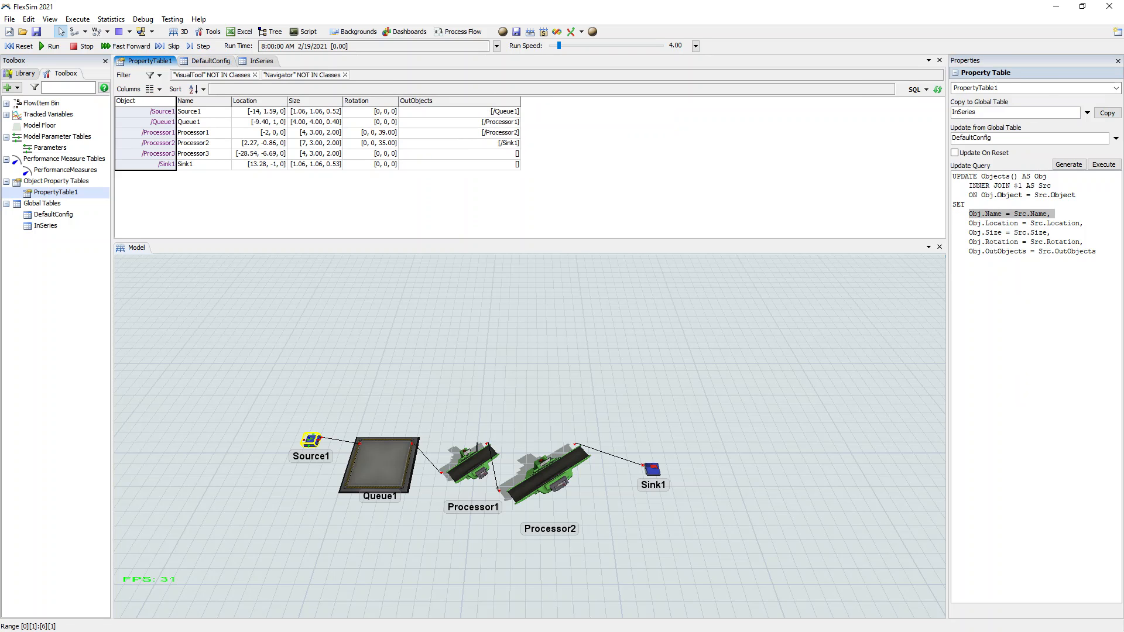
click(989, 223)
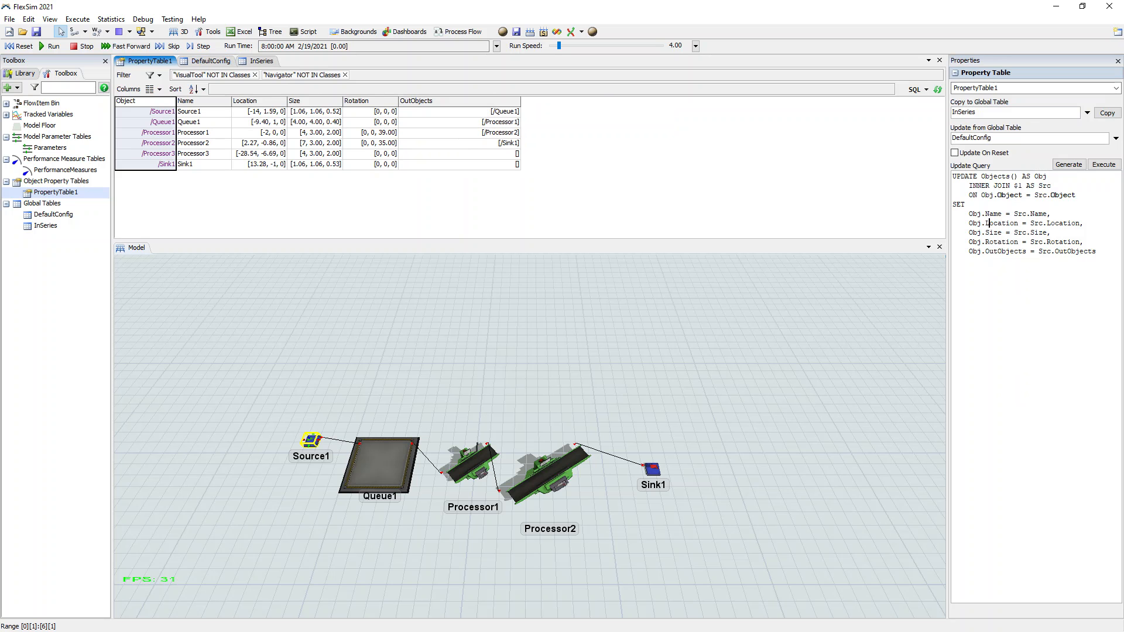
drag(969, 223, 1087, 223)
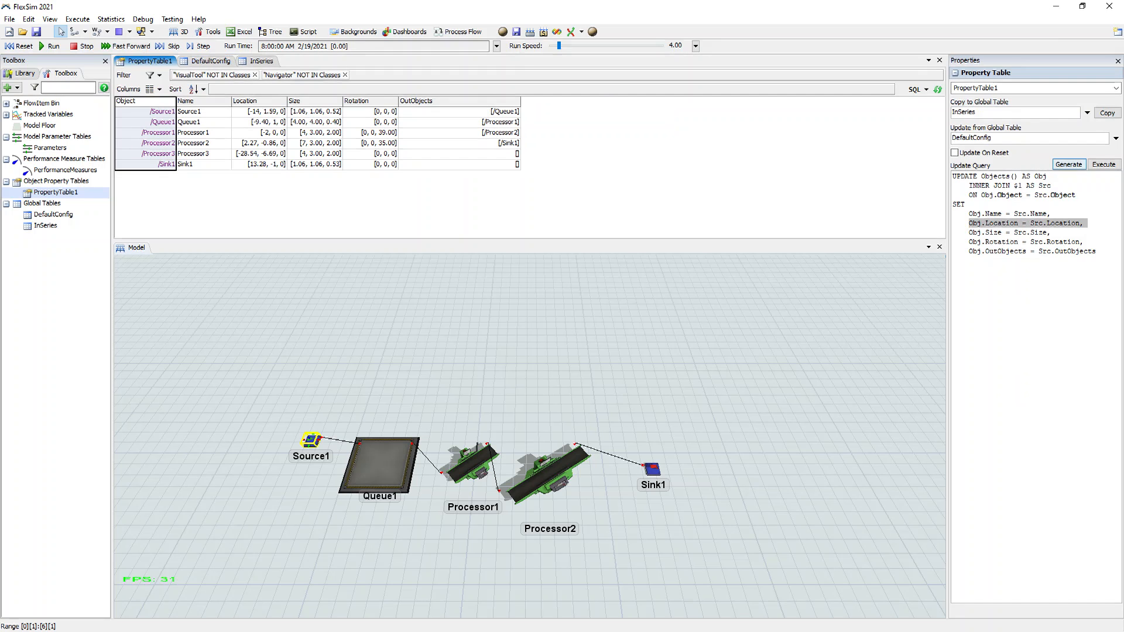
click(1022, 214)
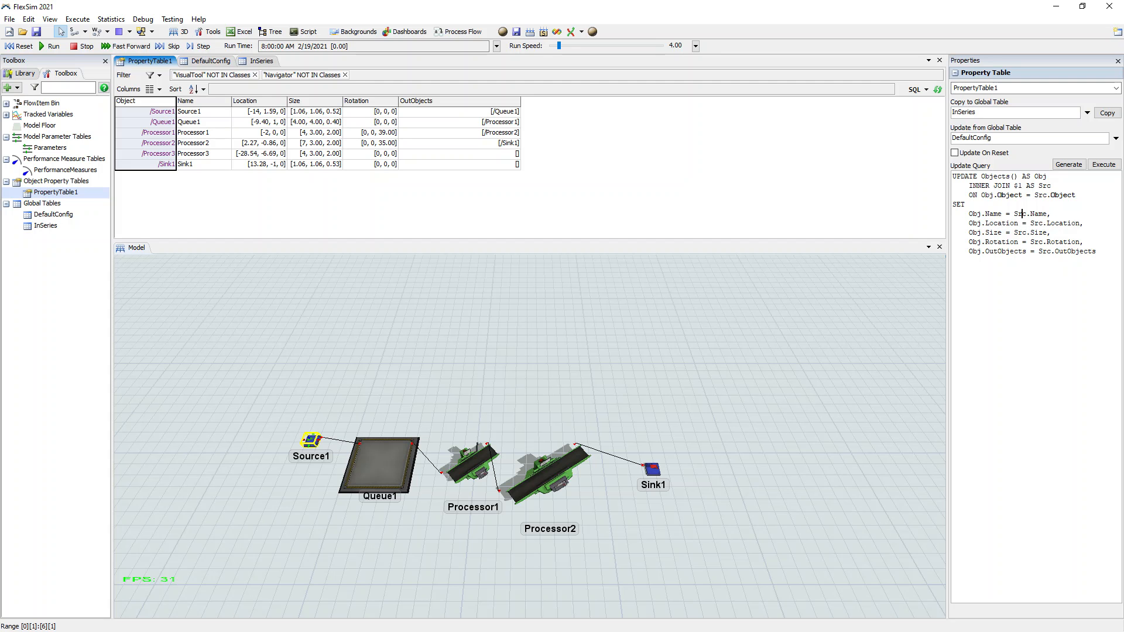
- Execute PropertyTable1's update query to apply the DefaultConfig layout to the model
click(210, 61)
click(149, 61)
click(1104, 165)
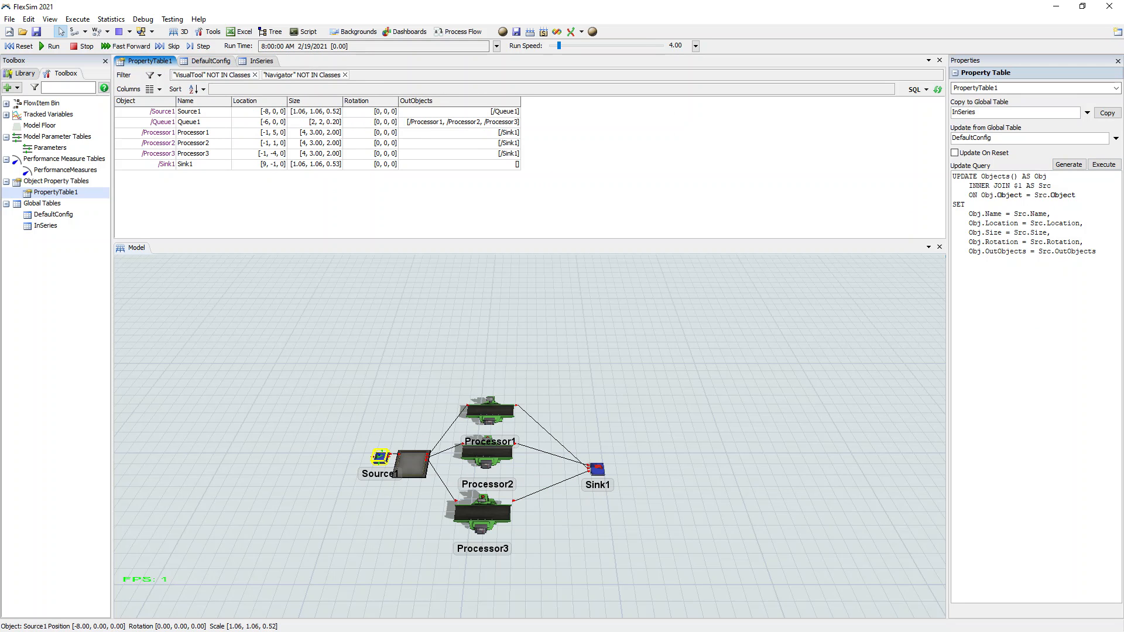
- Set PropertyTable1 to update from the InSeries global table and execute the update query
click(1116, 138)
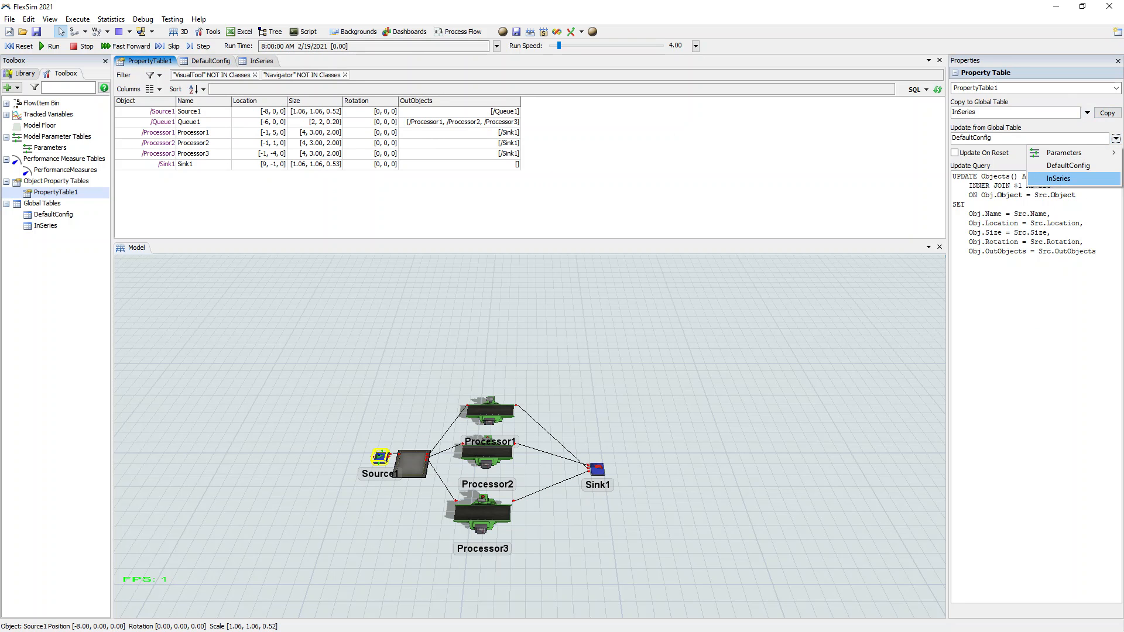
click(1059, 179)
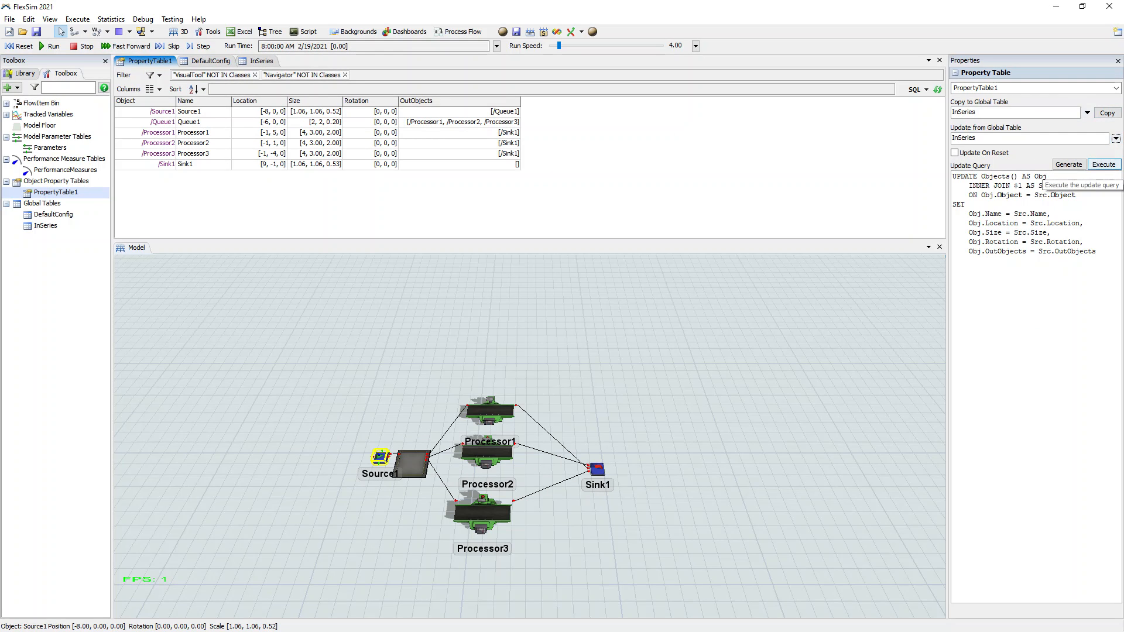
click(1103, 164)
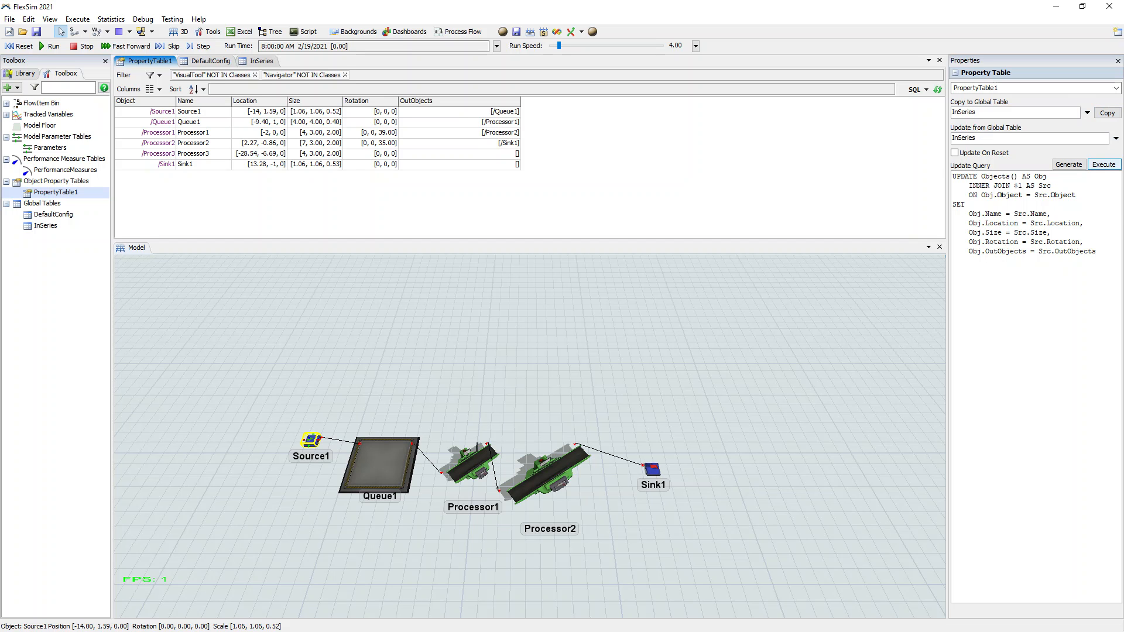
- Examine the OutObjects column of PropertyTable1 and review the DefaultConfig table's stored values
click(459, 102)
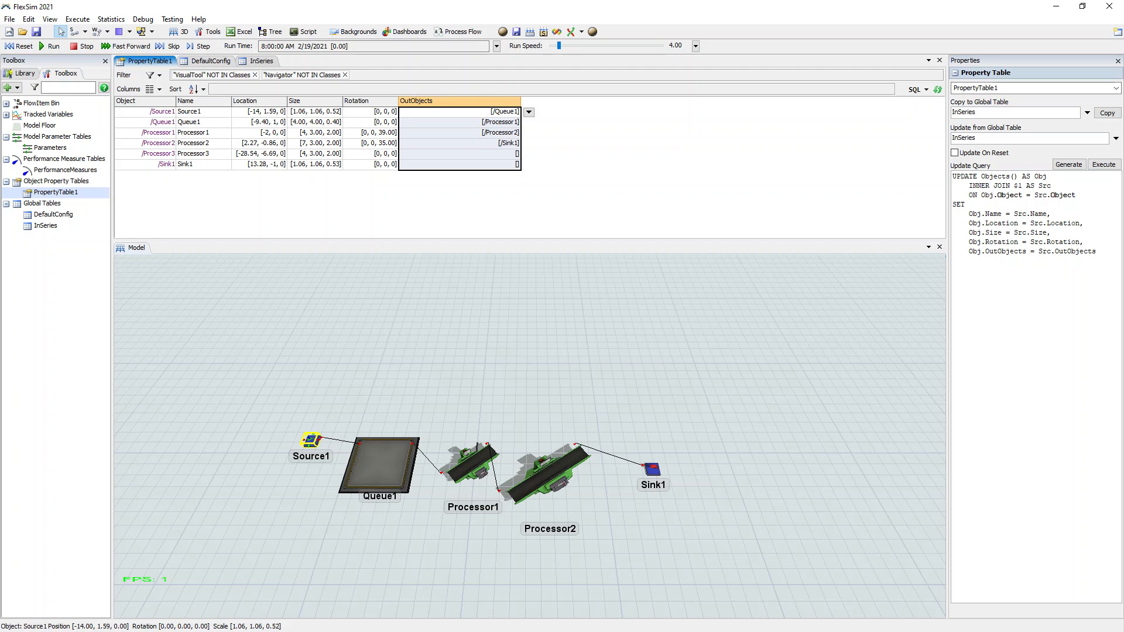
key(Escape)
click(210, 61)
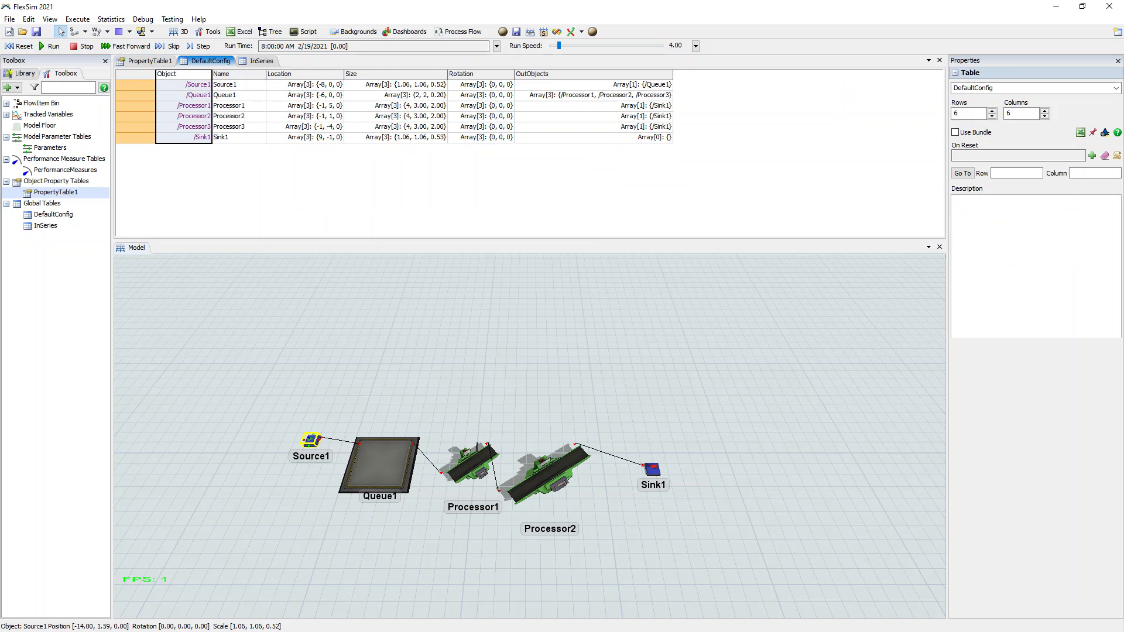
key(Escape)
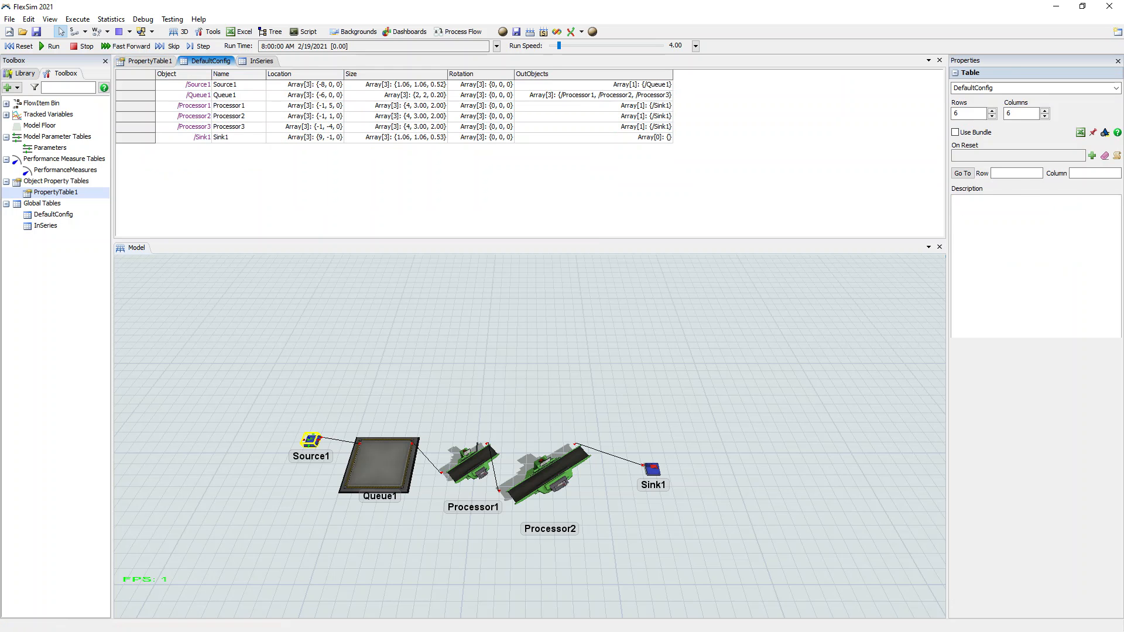
click(149, 61)
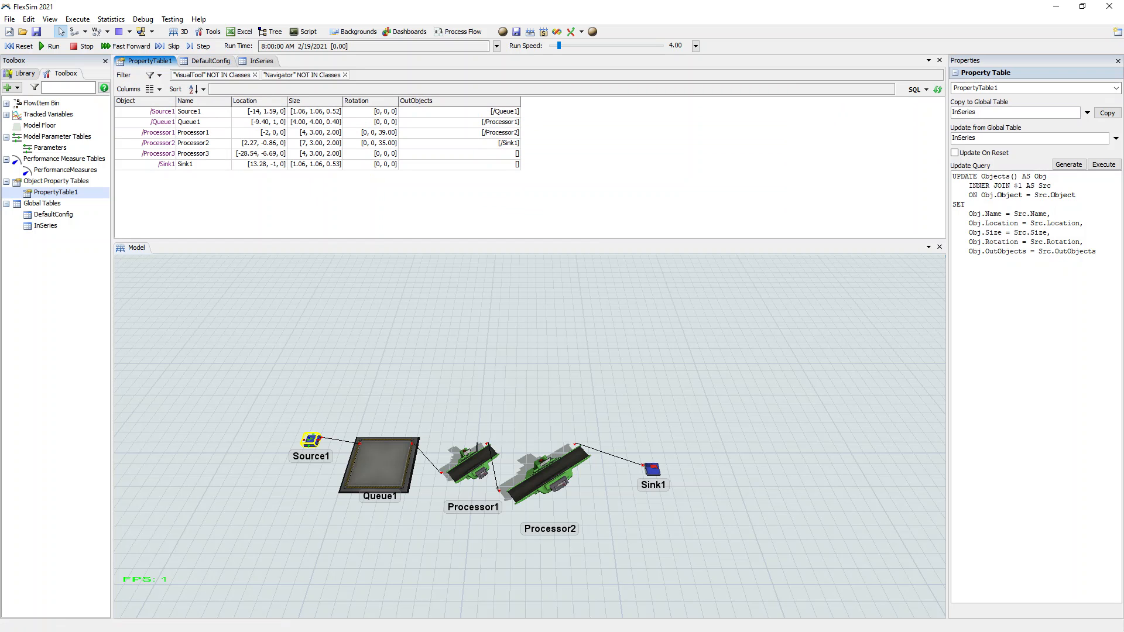
- Rename the only parameter in the Parameters table as ModelConfig
double_click(50, 148)
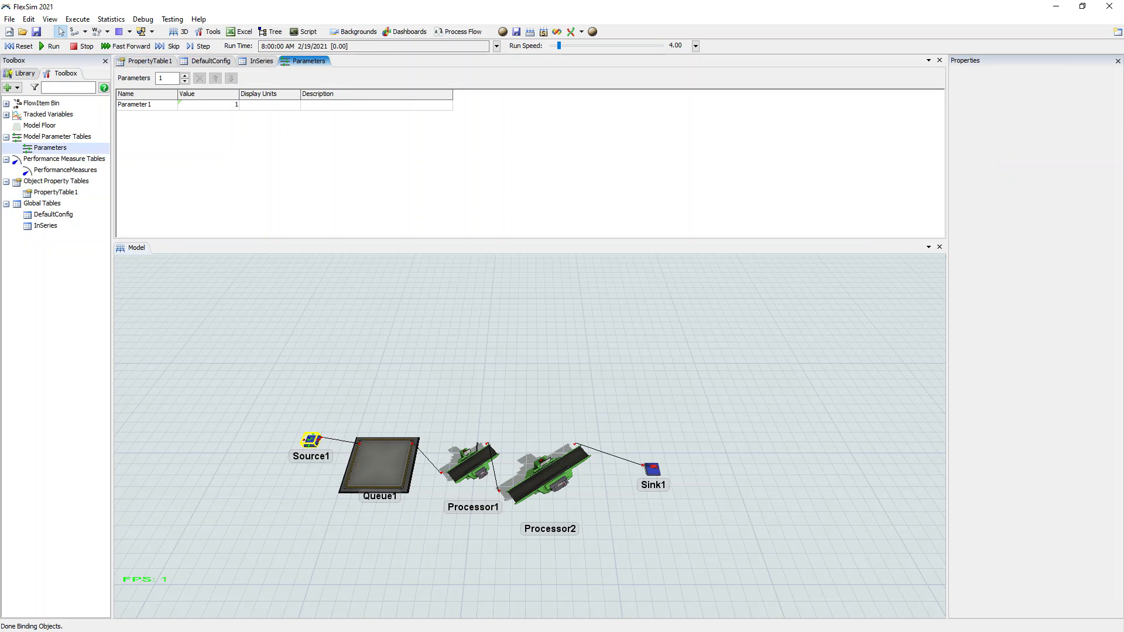
double_click(146, 105)
text(ModelConfig)
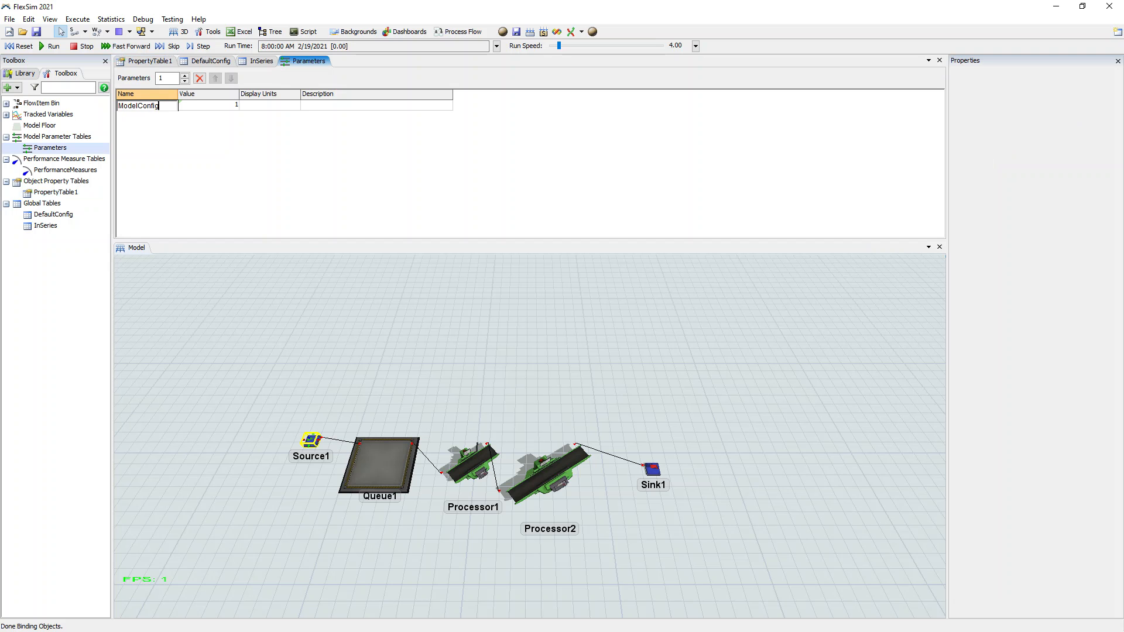
key(Return)
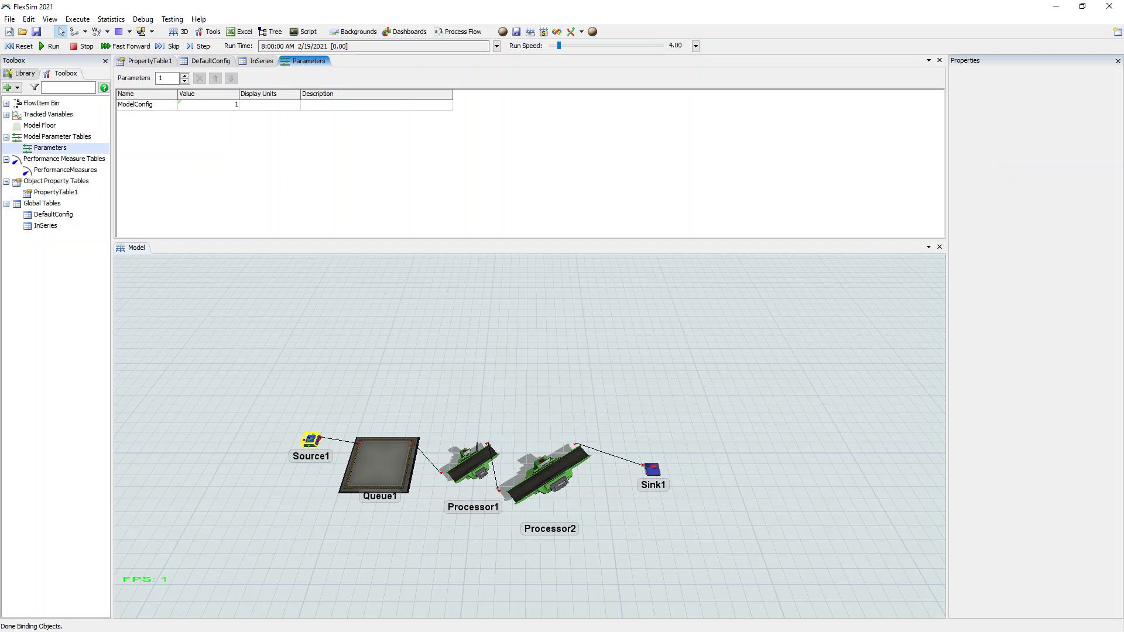
- Change the ModelConfig parameter's type to Option and add two options to it
click(202, 105)
click(247, 106)
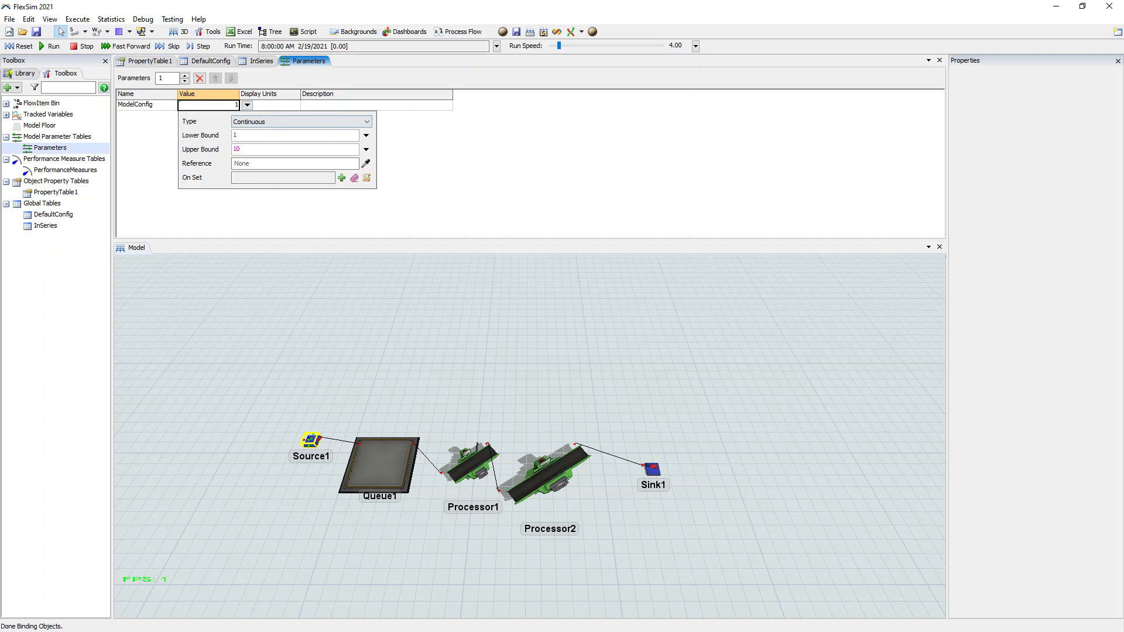
click(300, 121)
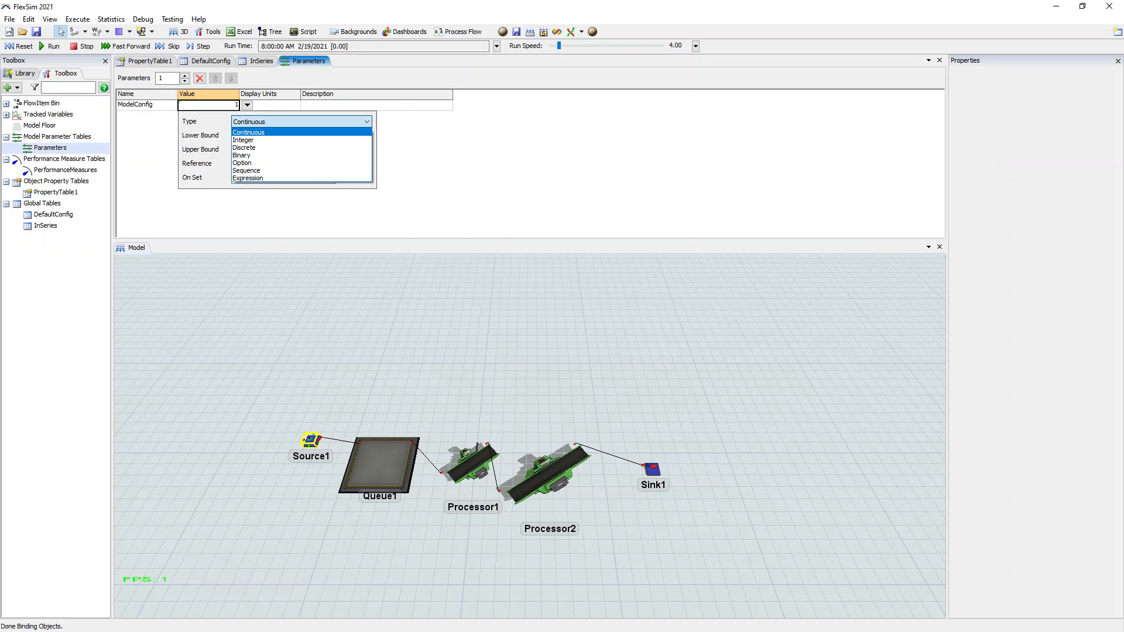
click(242, 163)
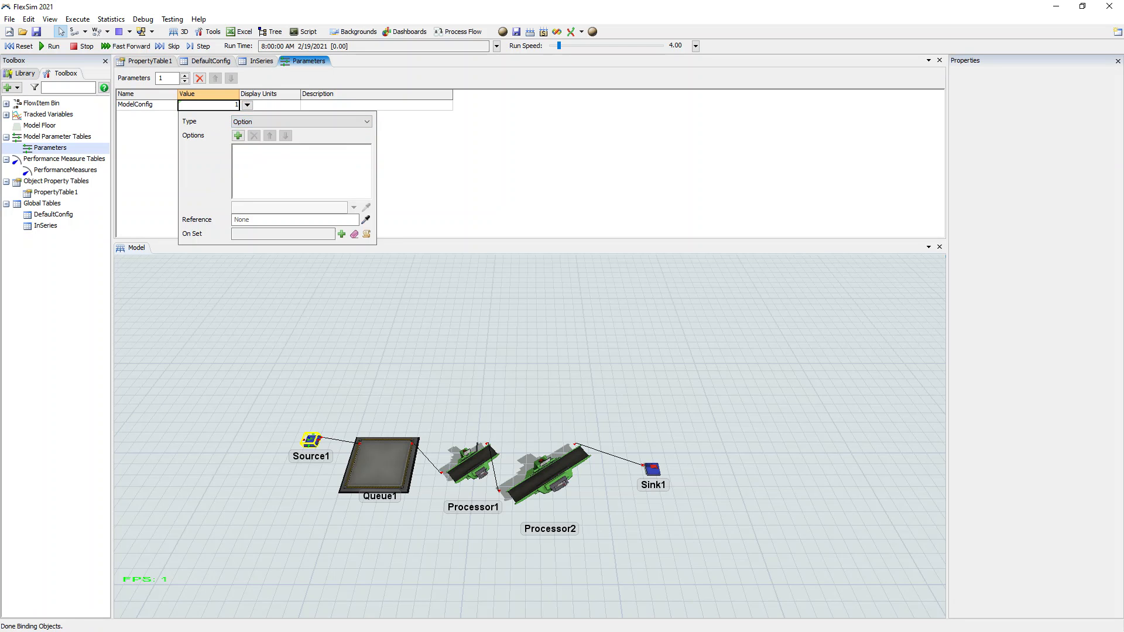
click(238, 136)
click(237, 135)
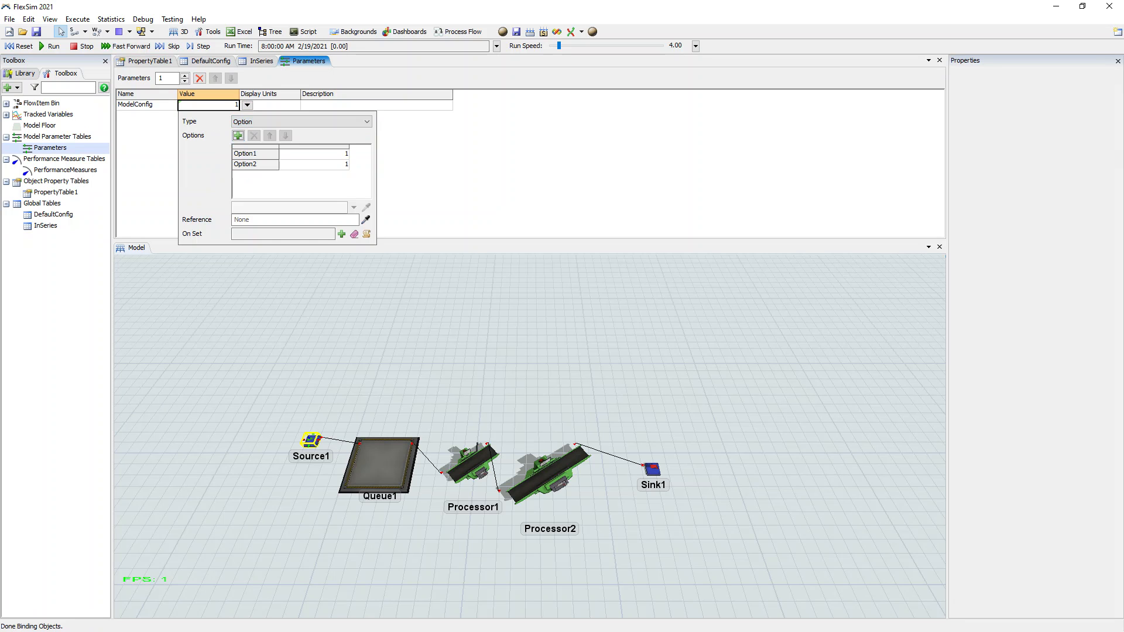
- Name ModelConfig's first option Default and set its value to DefaultConfig
click(246, 153)
text(Default)
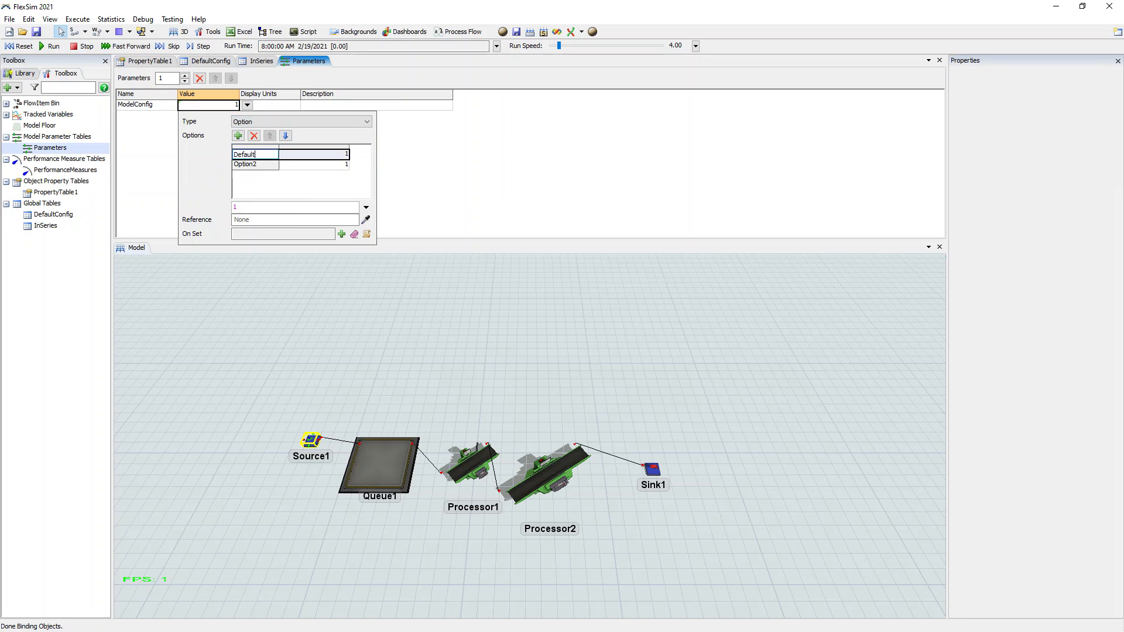
key(Tab)
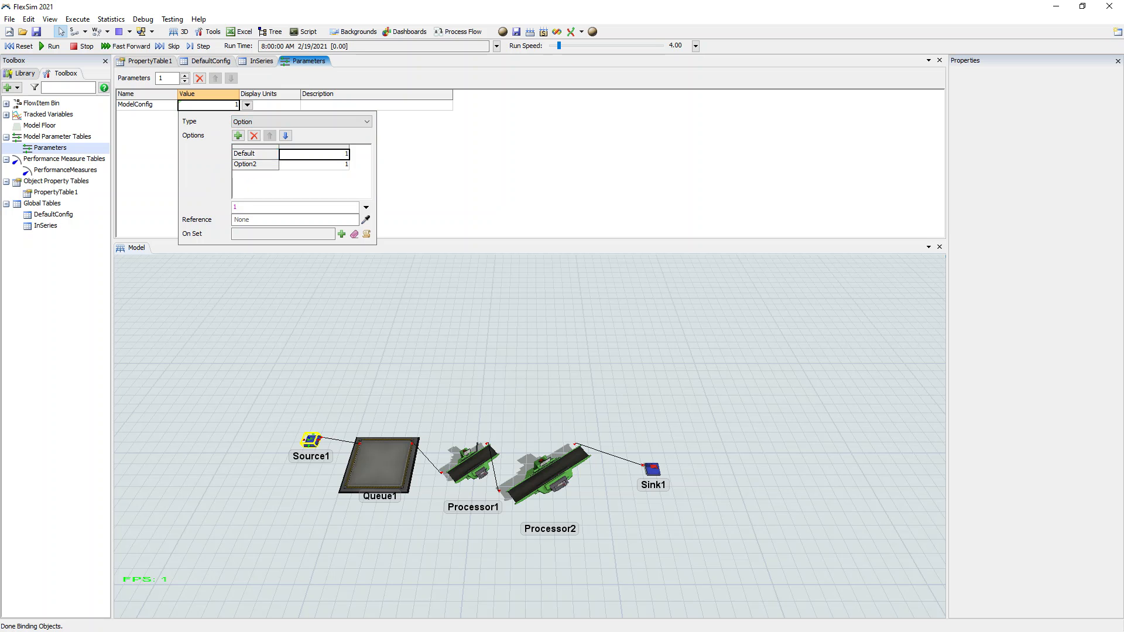
key(Return)
drag(237, 208, 233, 207)
text(DefaultC)
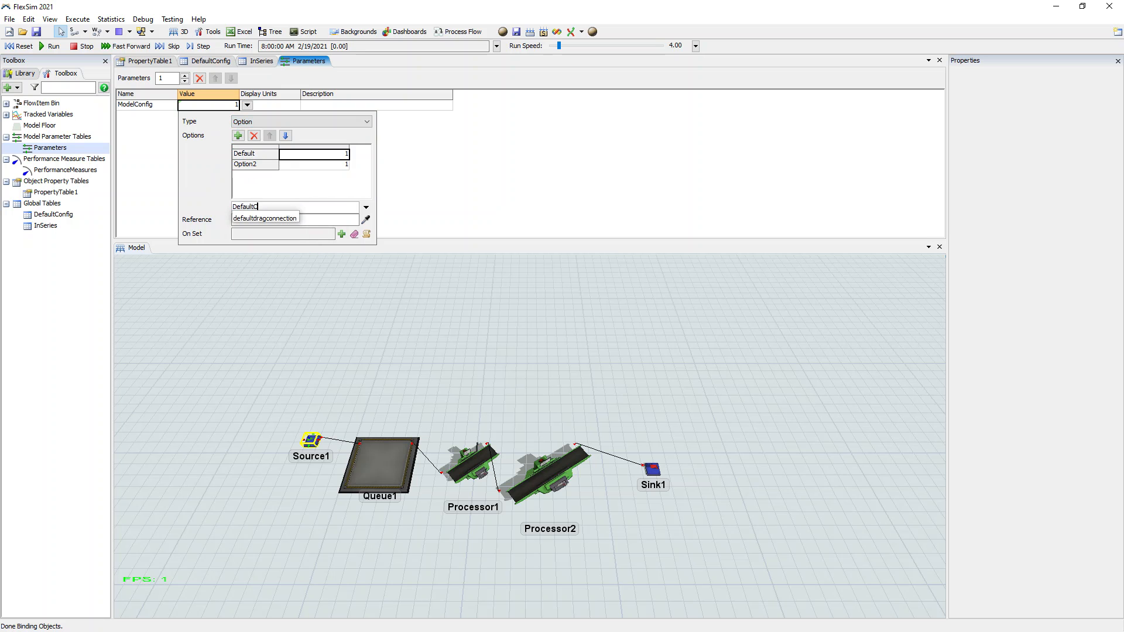
text(onfig)
click(301, 185)
- Name ModelConfig's second option InSeries and try to enter InSeries directly as its value
double_click(255, 165)
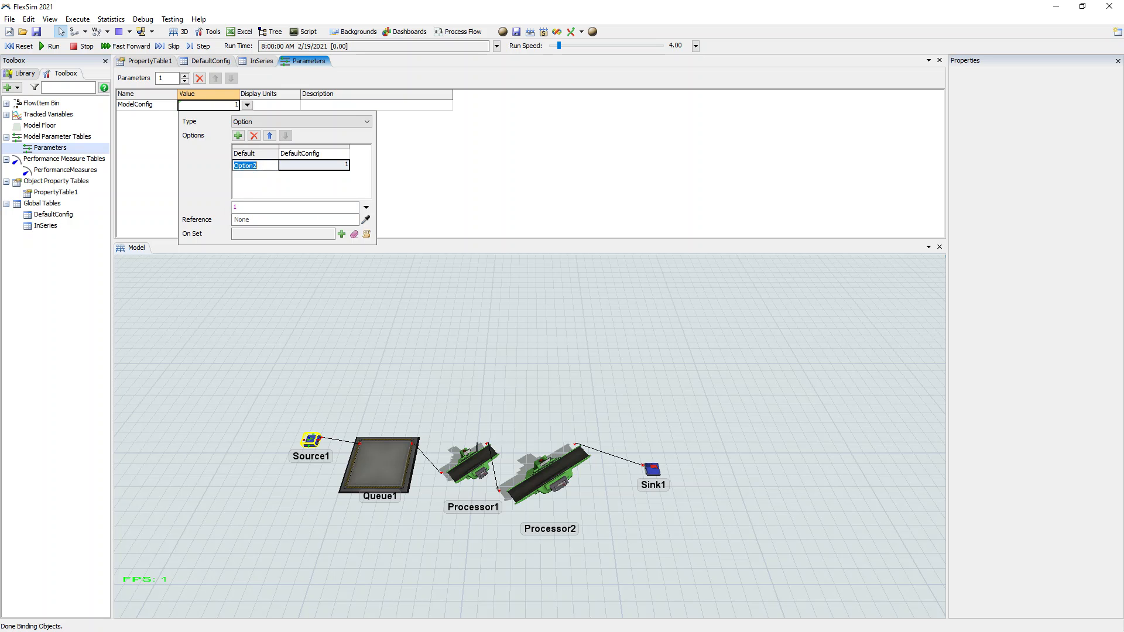
text(InSeries)
key(Return)
text(InS)
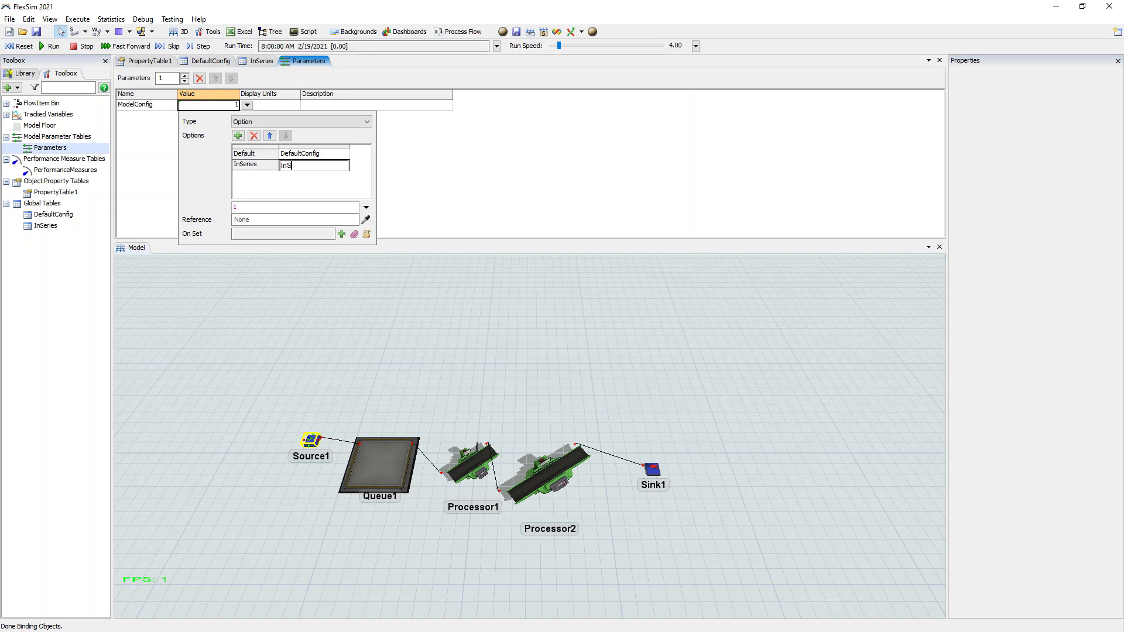
text(eries)
key(Return)
- Set the InSeries option's value to InSeries, close the parameter settings and check ModelConfig's available choices
click(314, 165)
drag(251, 208, 233, 207)
text(In)
text(ie)
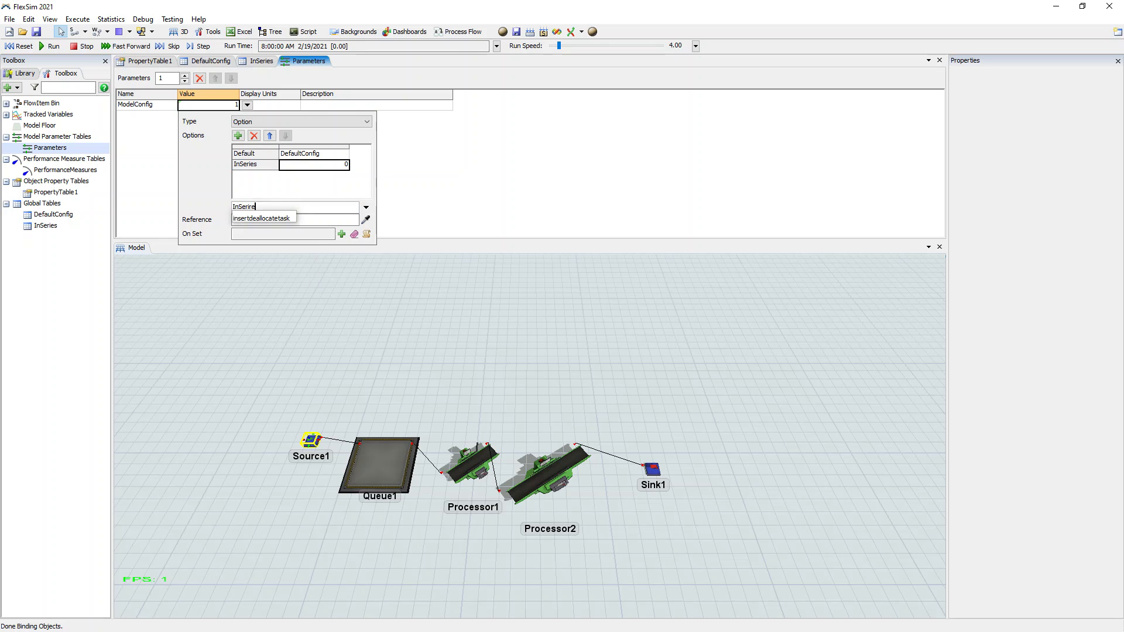
text(s)
key(Return)
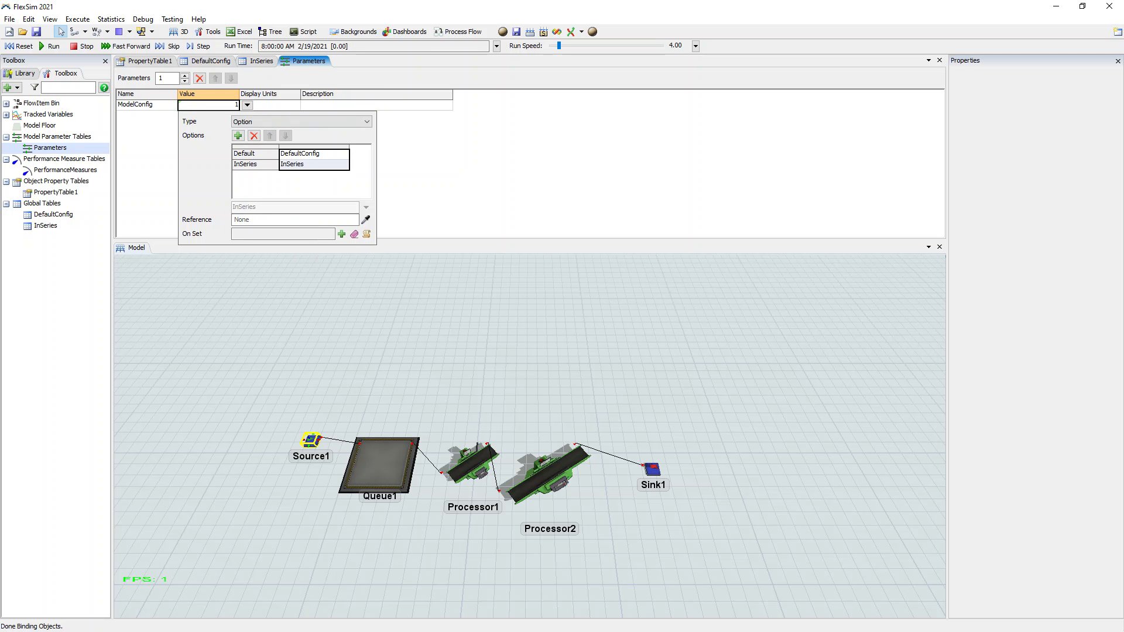
click(463, 194)
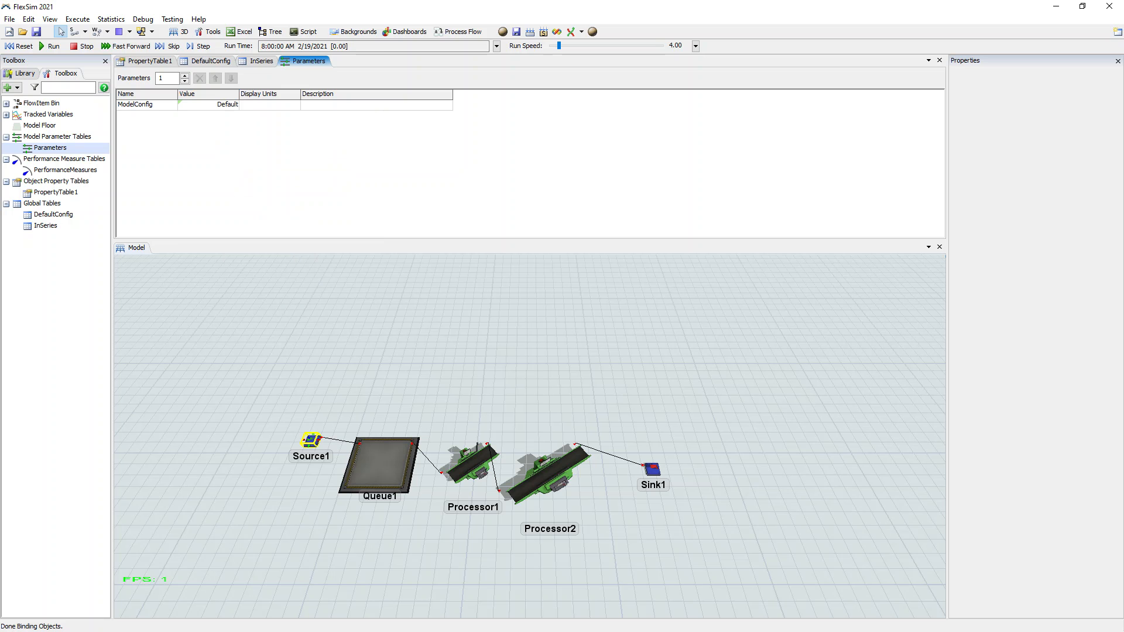
click(217, 105)
click(206, 153)
- Set PropertyTable1 to update from the ModelConfig parameter and enable updating on reset
click(150, 61)
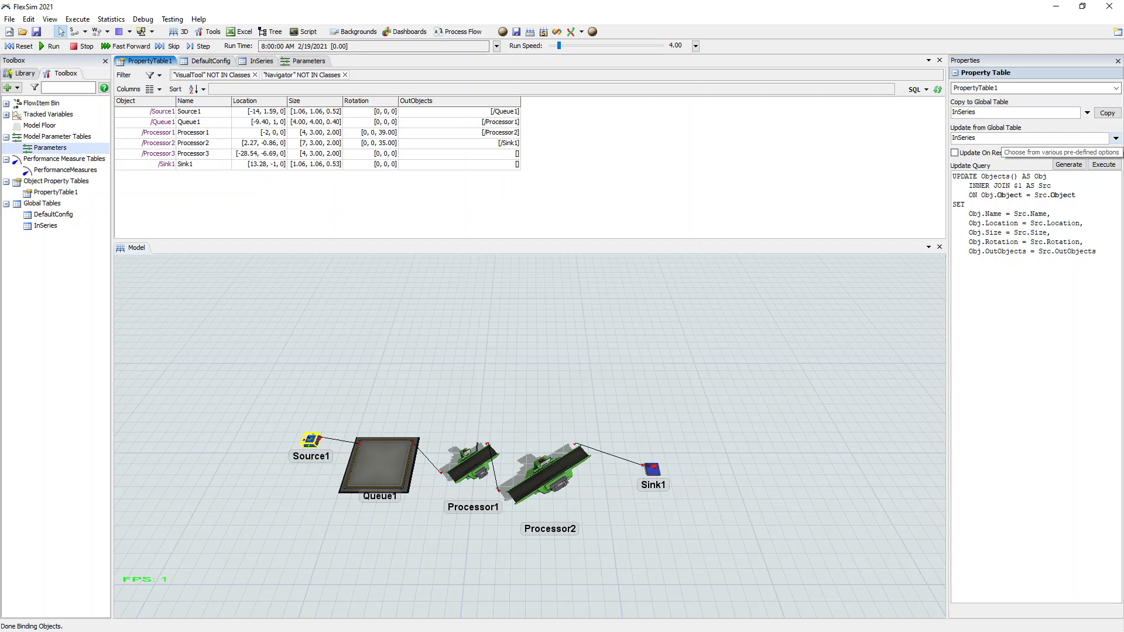
click(1116, 138)
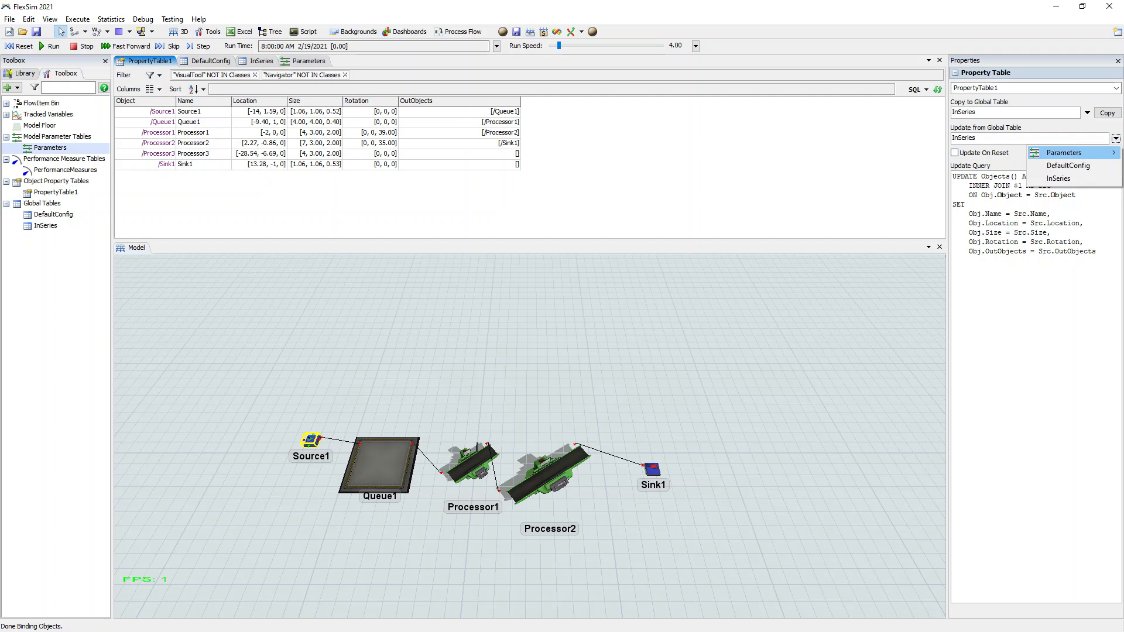
mouse_move(1071, 153)
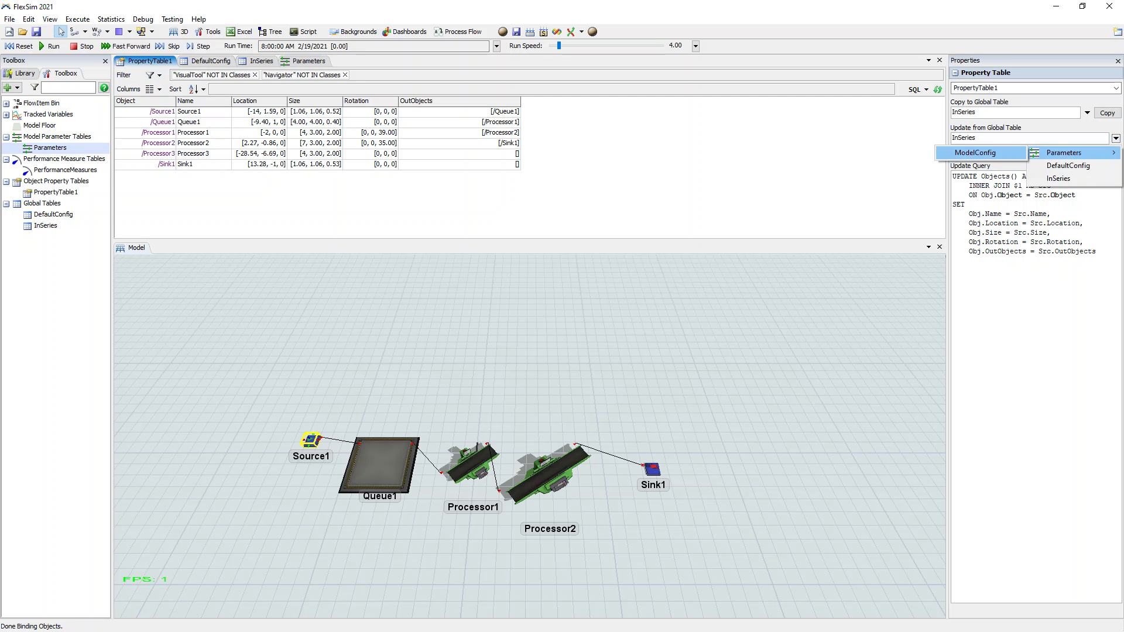
click(975, 152)
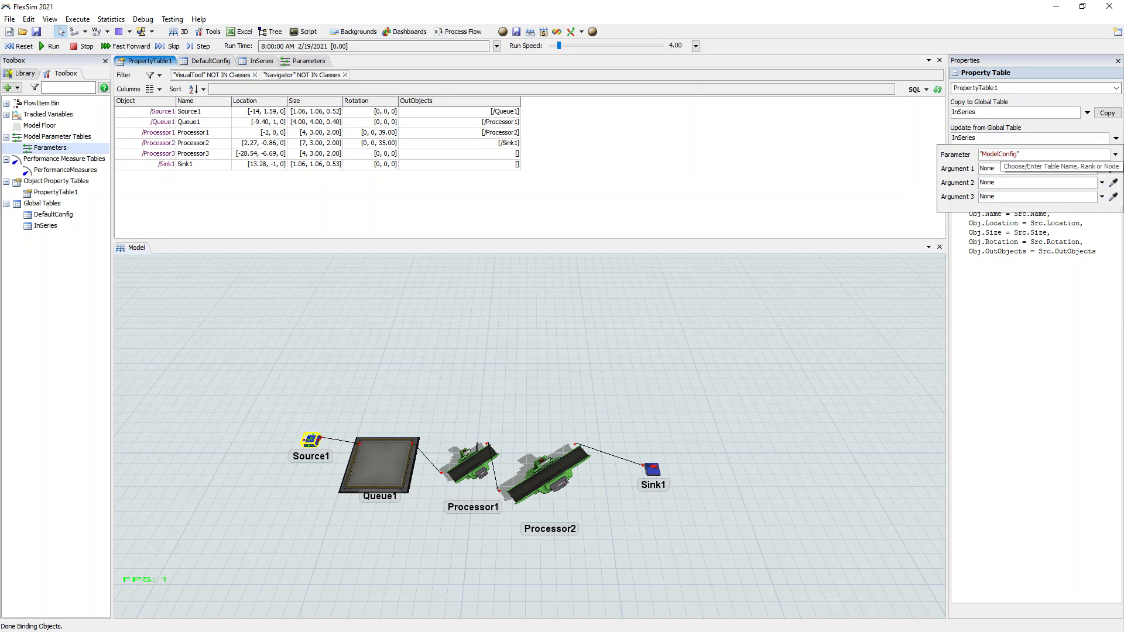
key(Return)
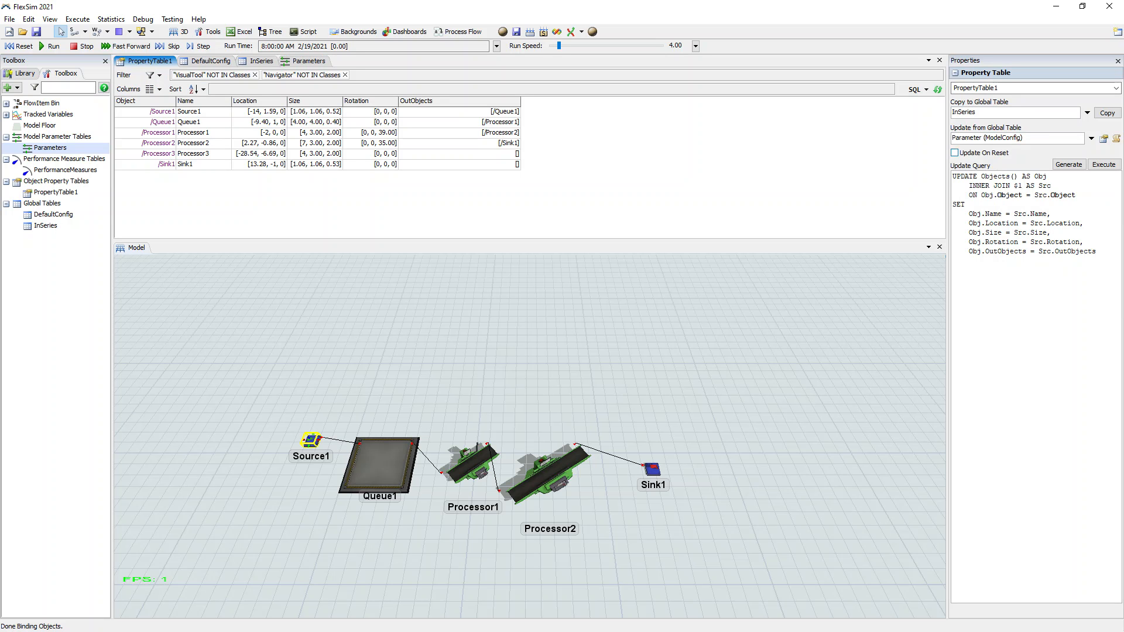
click(955, 153)
- Review PropertyTable1's update query, focusing on its $1 source placeholder
drag(1096, 252, 952, 176)
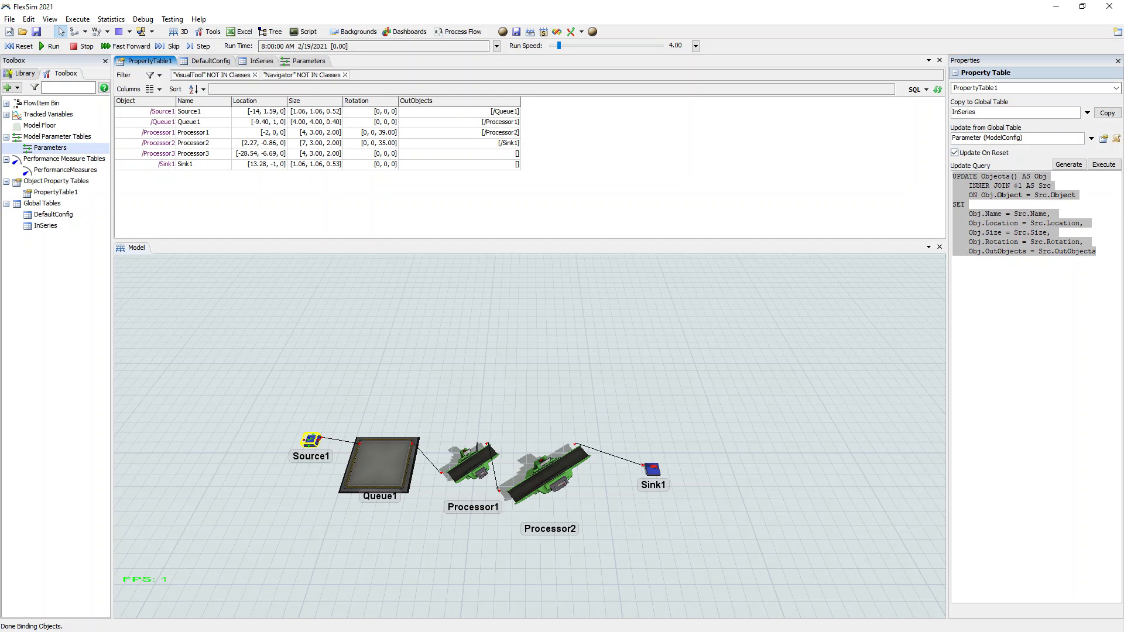
click(966, 204)
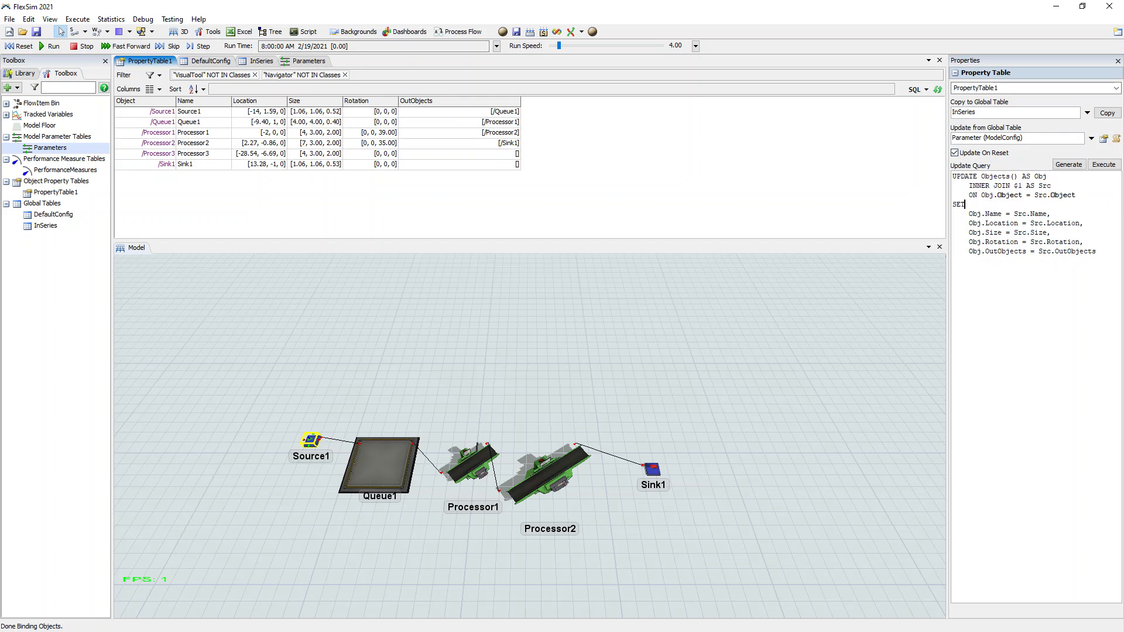
drag(1024, 186, 1014, 185)
- Return to the Parameters table and reset the model with ModelConfig at Default to apply the default layout
click(210, 61)
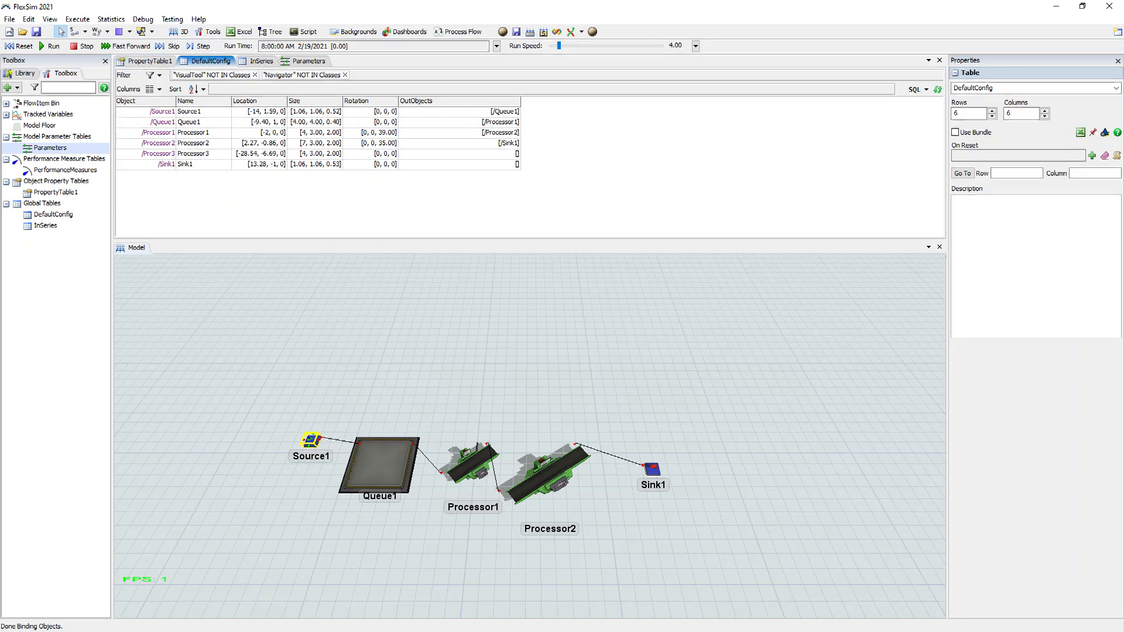
click(308, 61)
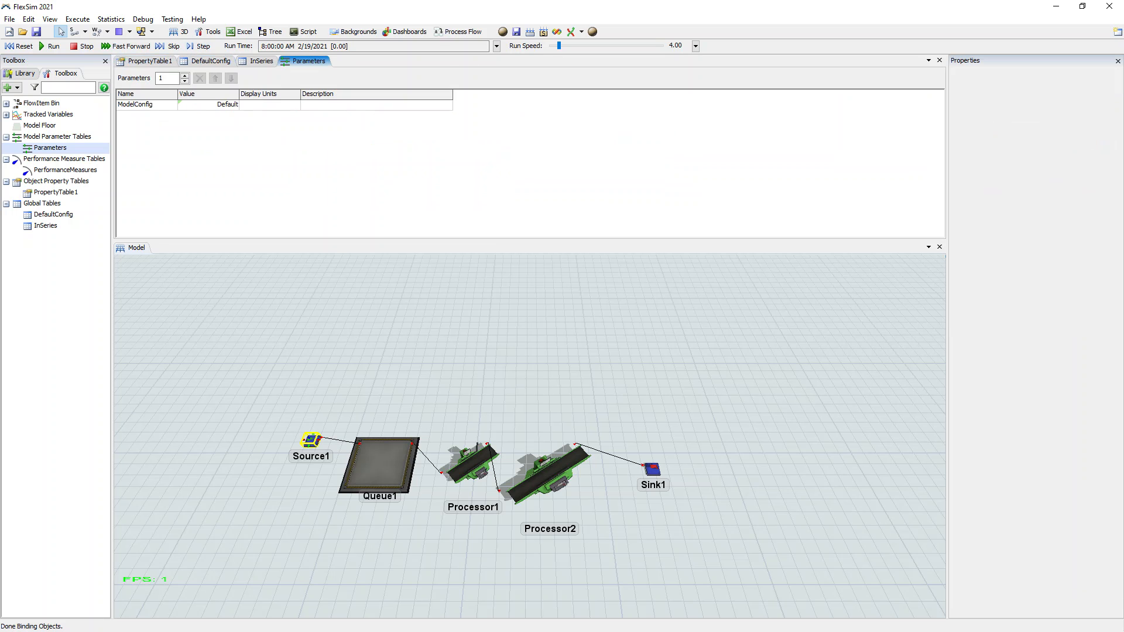
click(19, 46)
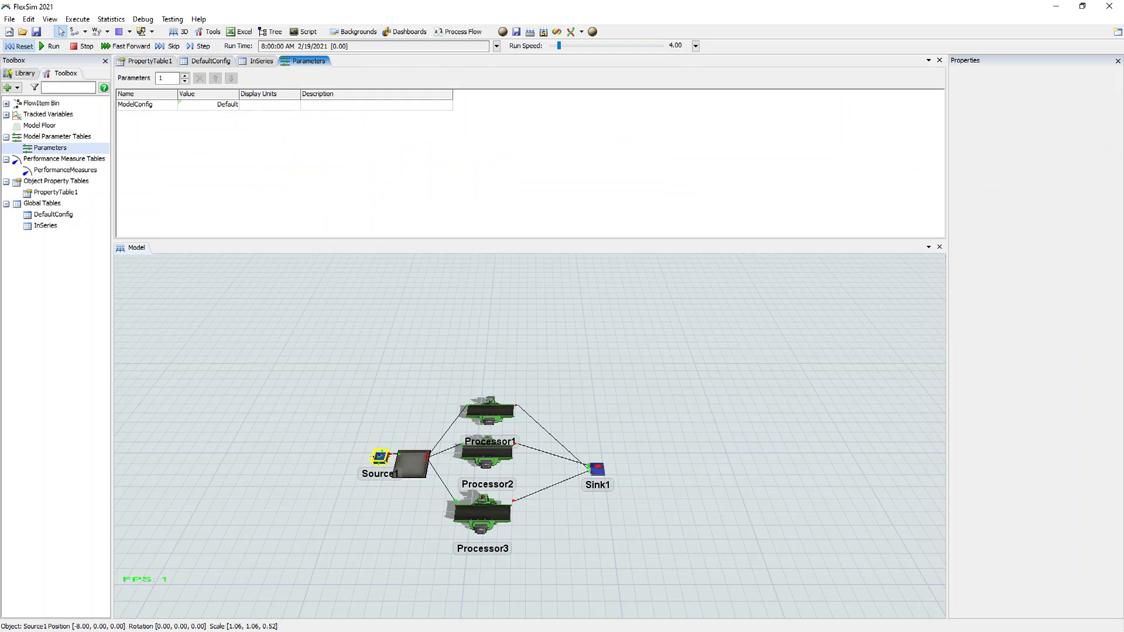
- Set the ModelConfig parameter to InSeries and apply that layout to the model
click(214, 105)
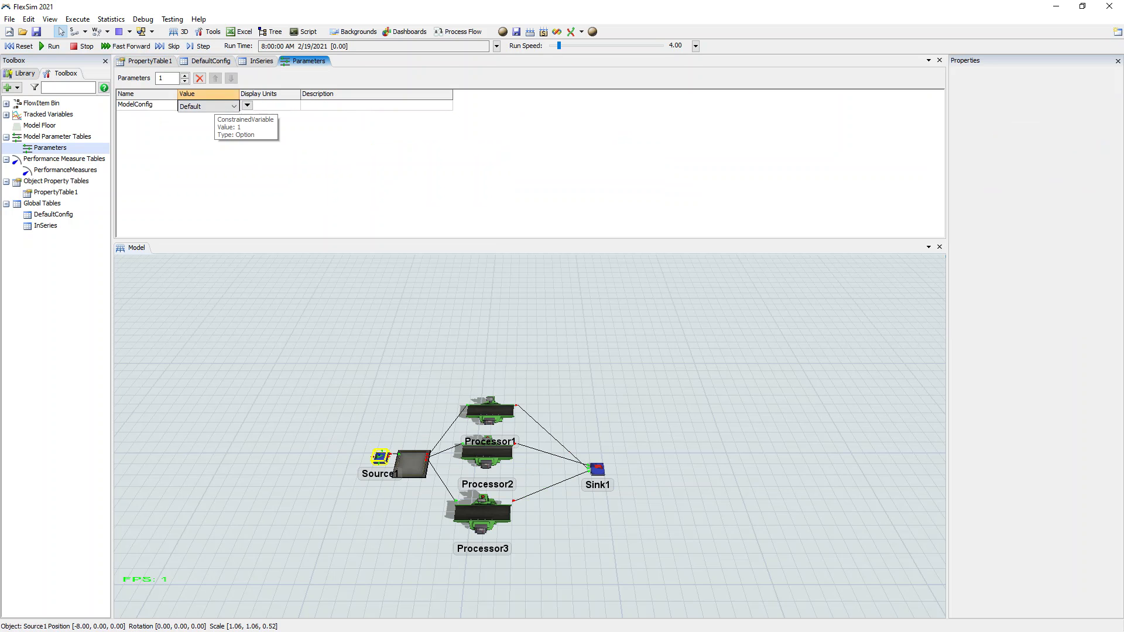
click(216, 106)
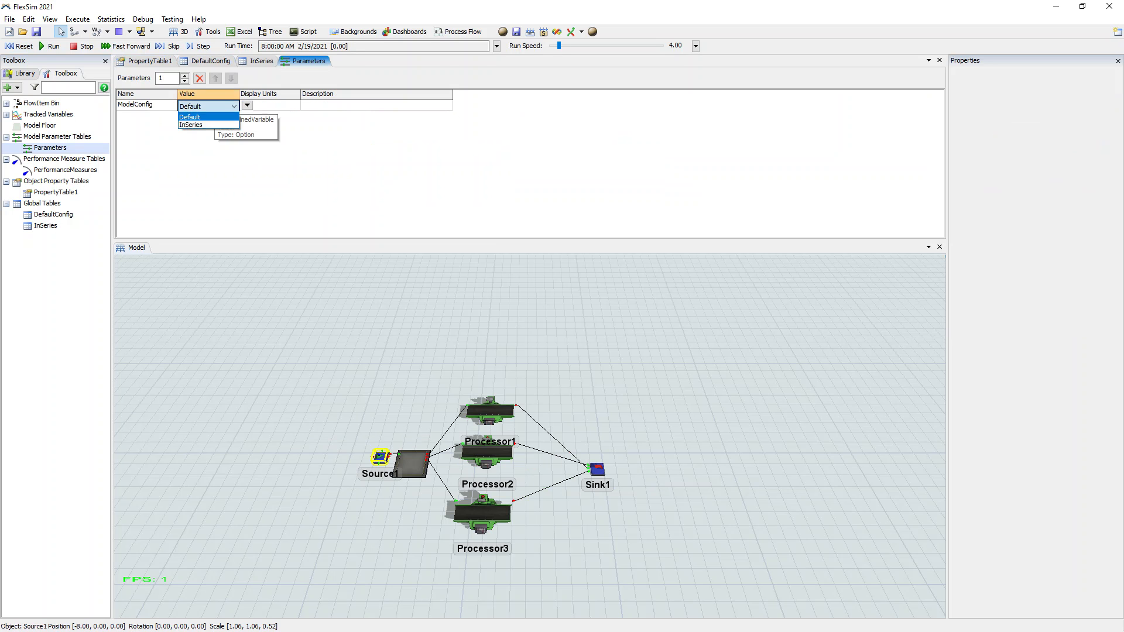
click(196, 124)
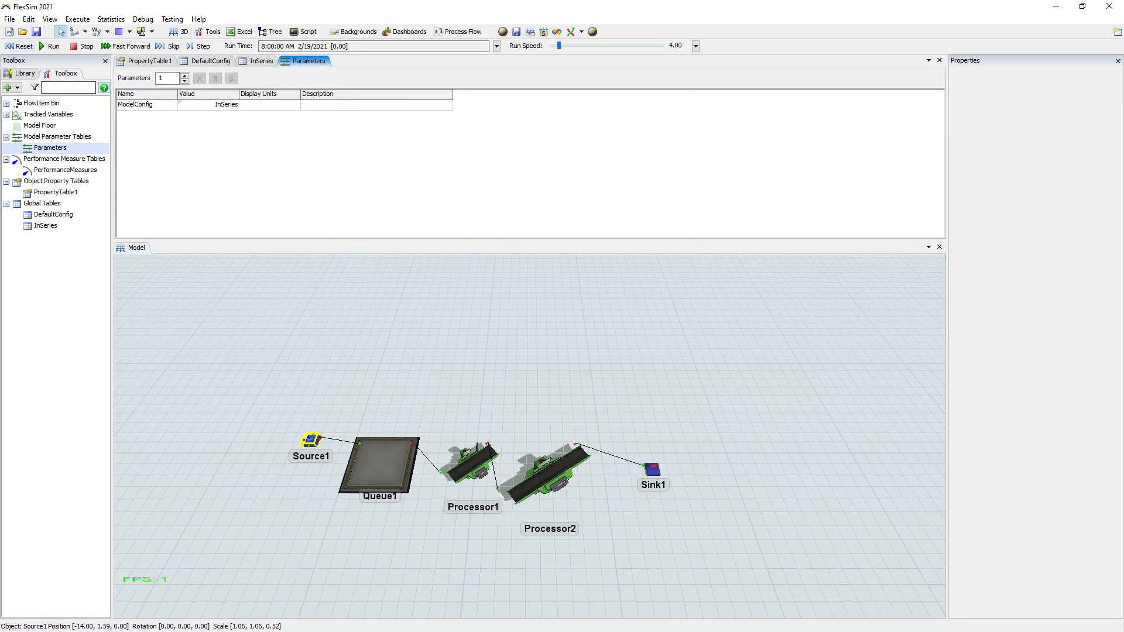
- Set the ModelConfig parameter back to Default
click(207, 105)
click(207, 106)
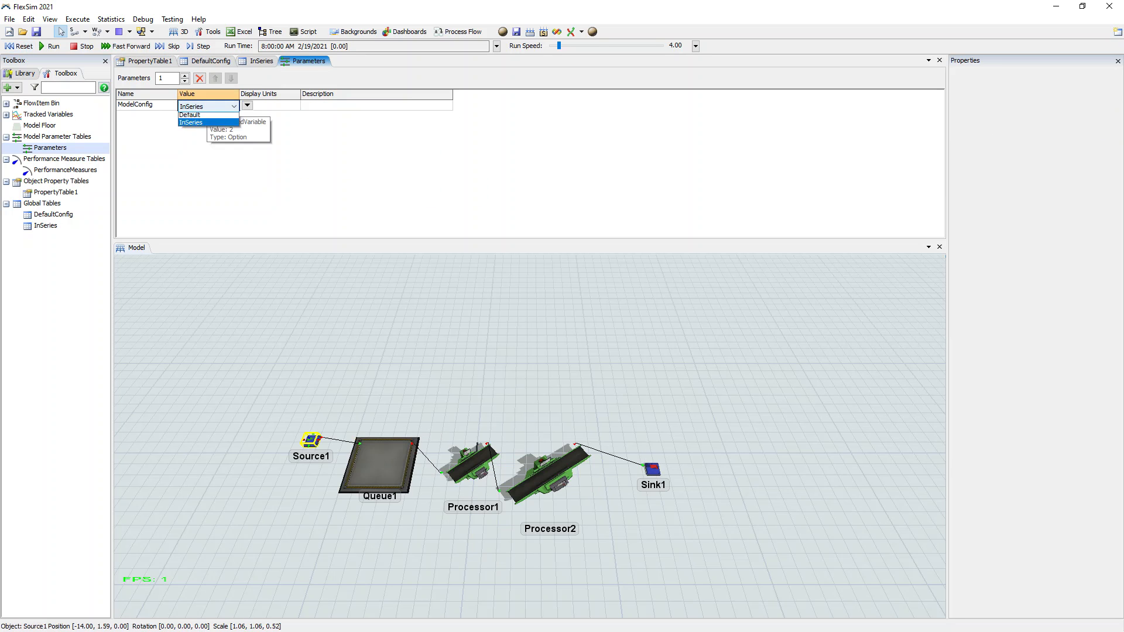
click(203, 116)
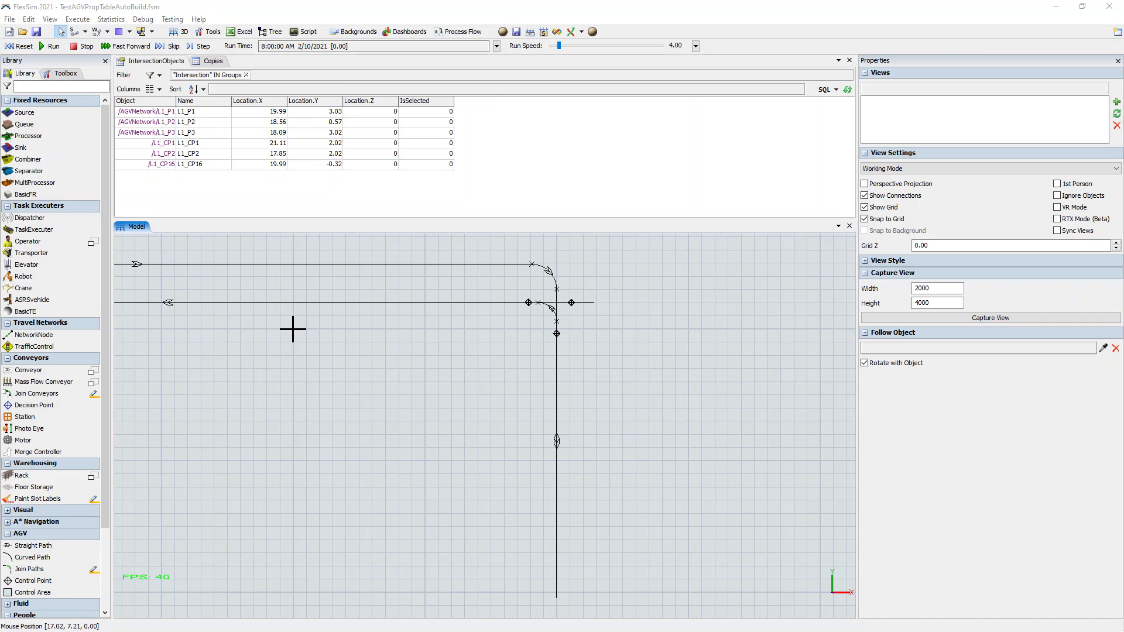
- Execute the IntersectionObjects update query in the AGV model to build the intersection copies
click(522, 186)
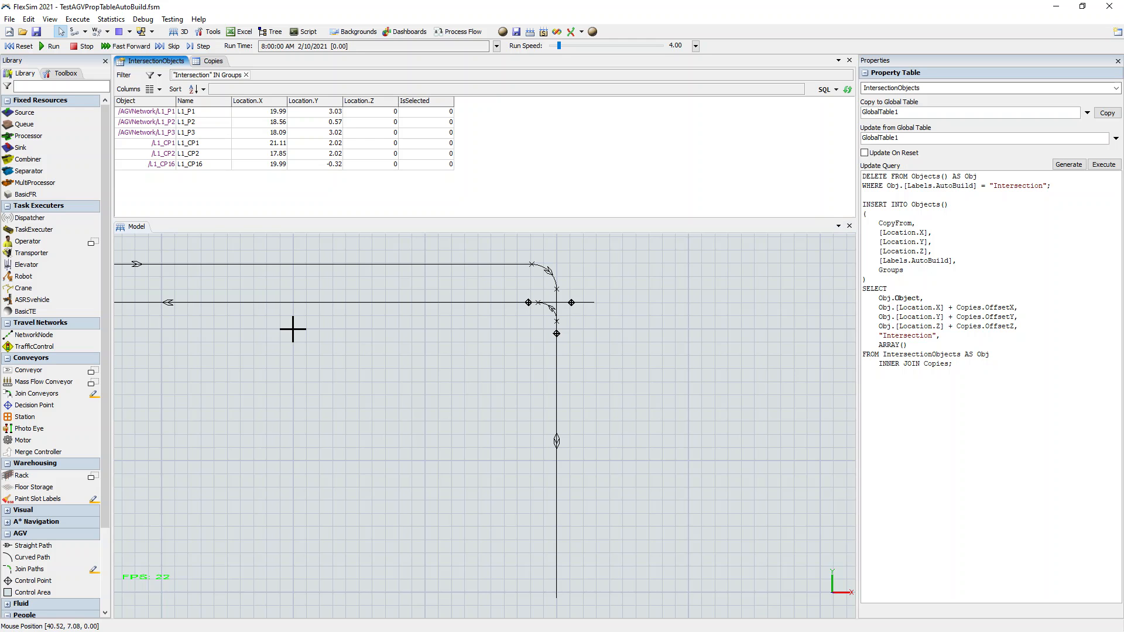
click(1104, 165)
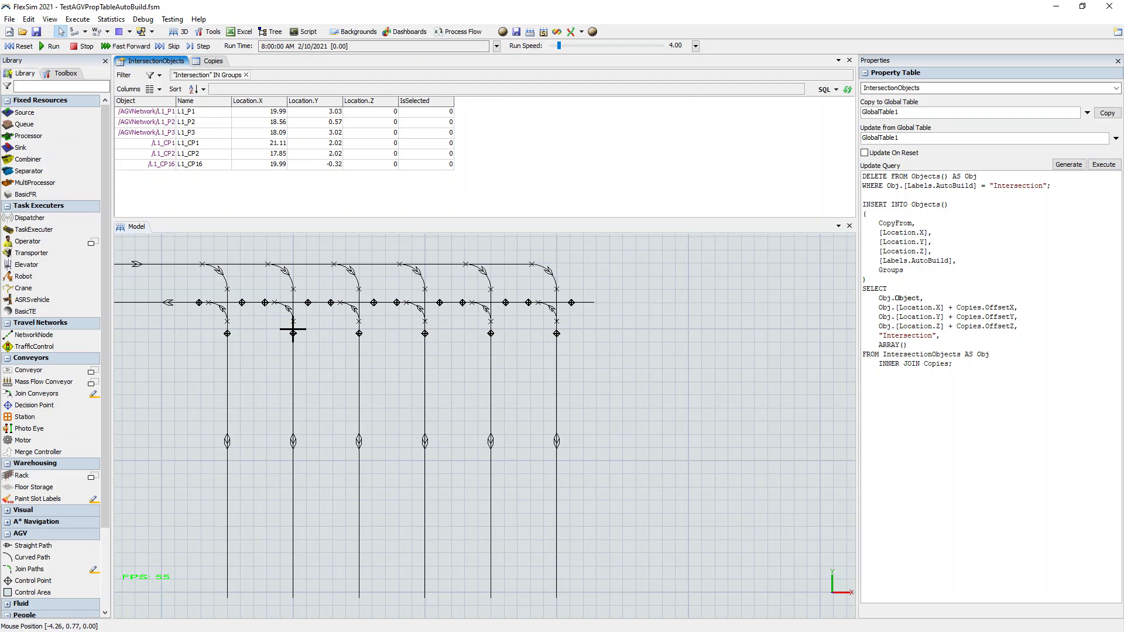
- Tighten the lower curved path L1_P2 at the original, rightmost AGV intersection
click(290, 328)
scroll(312, 356, up, 3)
scroll(609, 384, up, 1)
drag(552, 328, 599, 466)
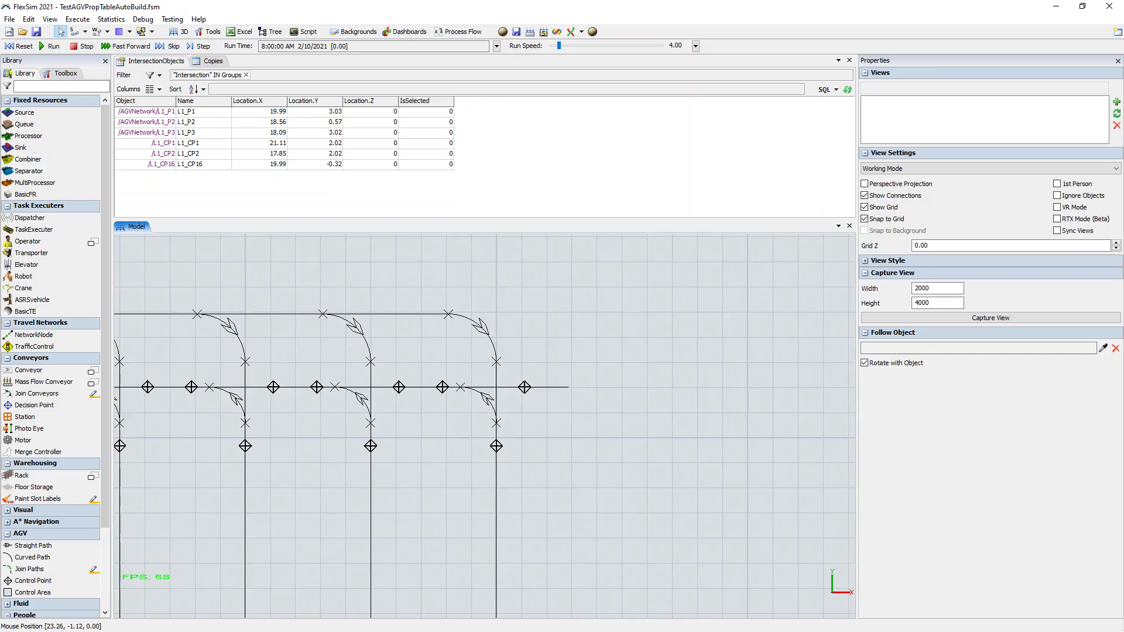
scroll(600, 465, up, 2)
drag(487, 425, 495, 428)
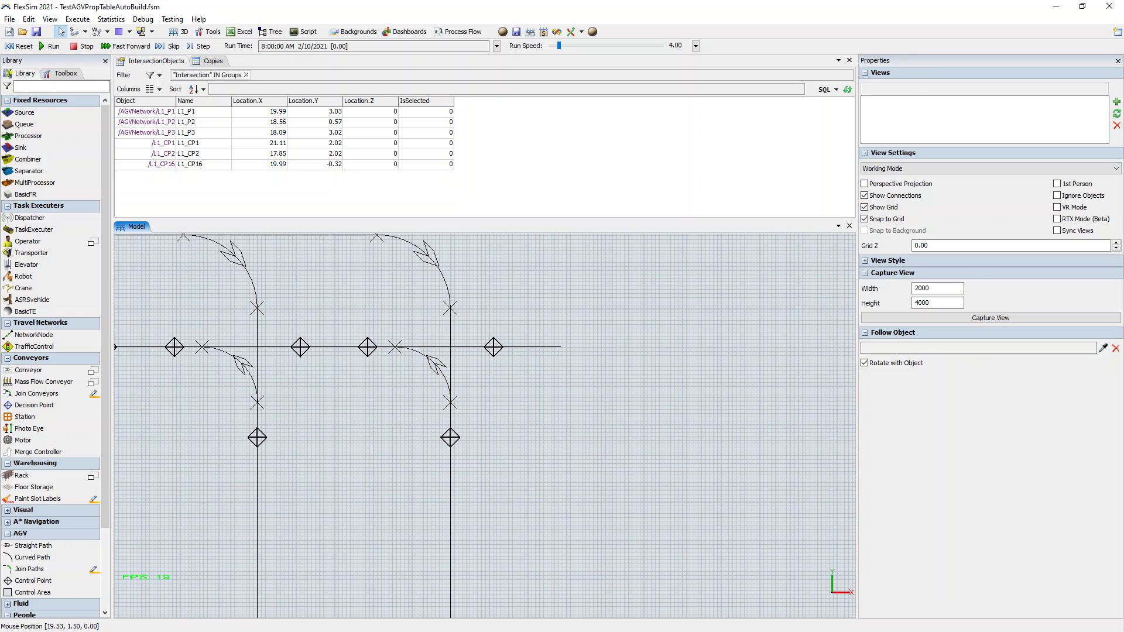
click(438, 368)
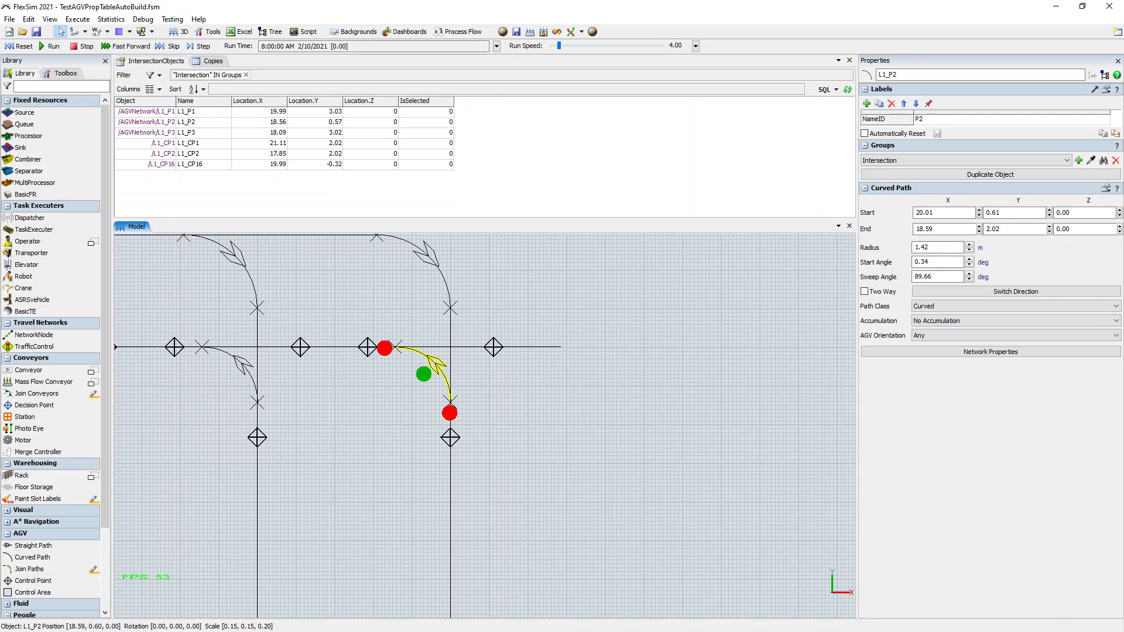
- Move the original intersection's control points: L1_CP16 to about Y -1.26, L1_CP1 to about X 20.49, and L1_CP2 to about X 18.48
click(449, 442)
drag(450, 450, 451, 473)
drag(493, 347, 469, 347)
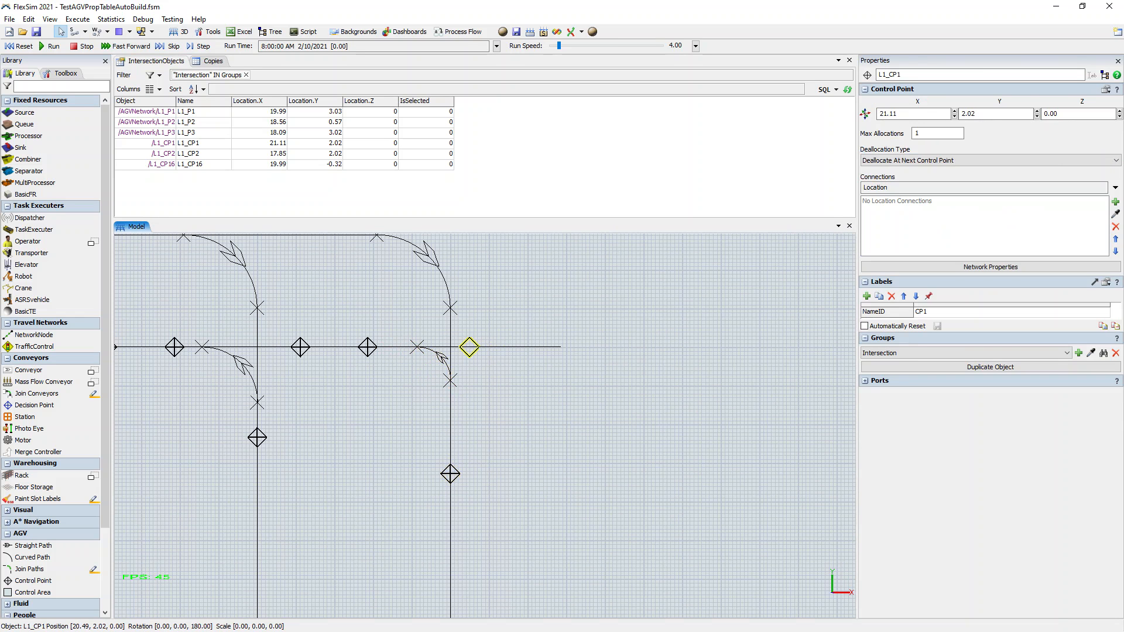
drag(368, 347, 393, 347)
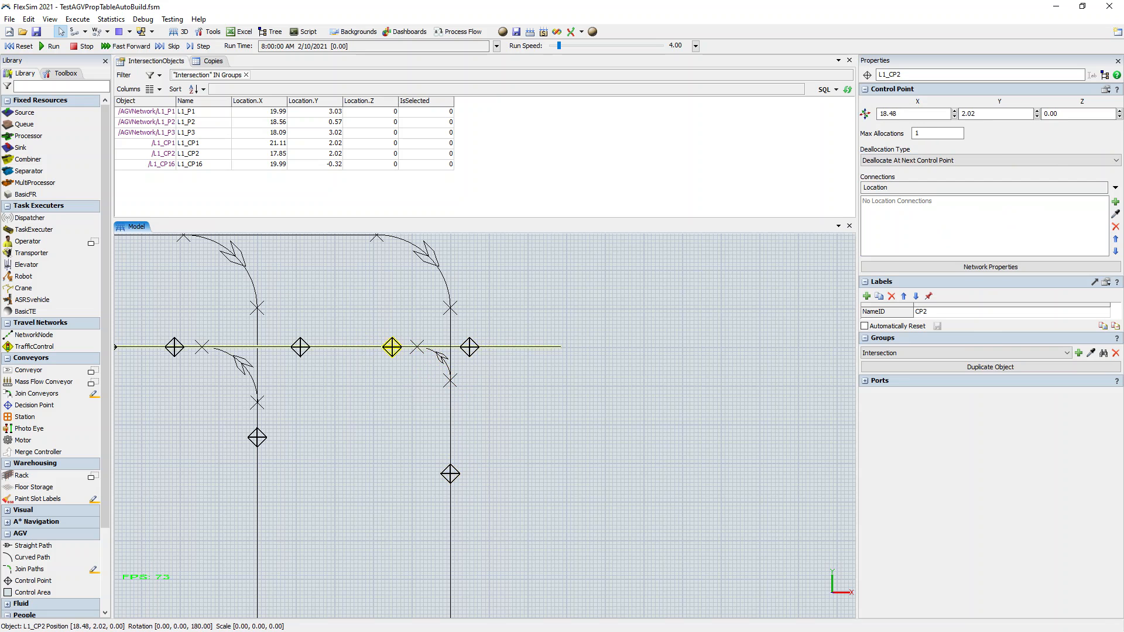
- Tighten the upper curved path L1_P3 at the original intersection to a radius of about 0.99 m
click(429, 256)
drag(466, 259, 409, 302)
click(410, 305)
click(384, 334)
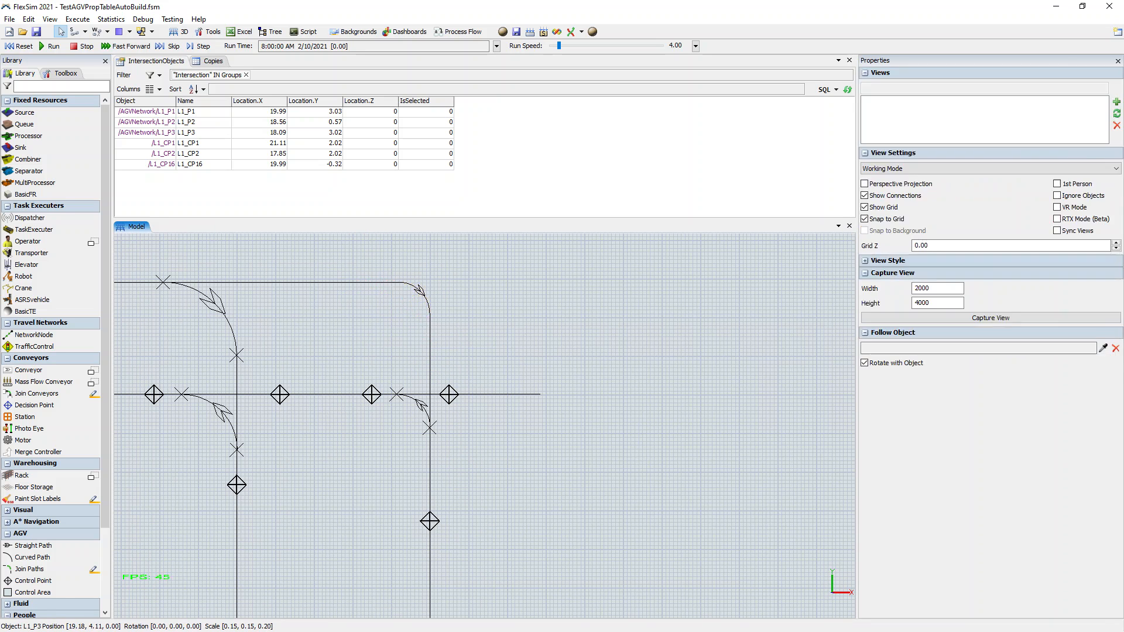
click(419, 290)
drag(409, 303, 406, 304)
- Execute the IntersectionObjects update query again to rebuild the copies from the edited intersection
click(491, 327)
scroll(491, 327, down, 5)
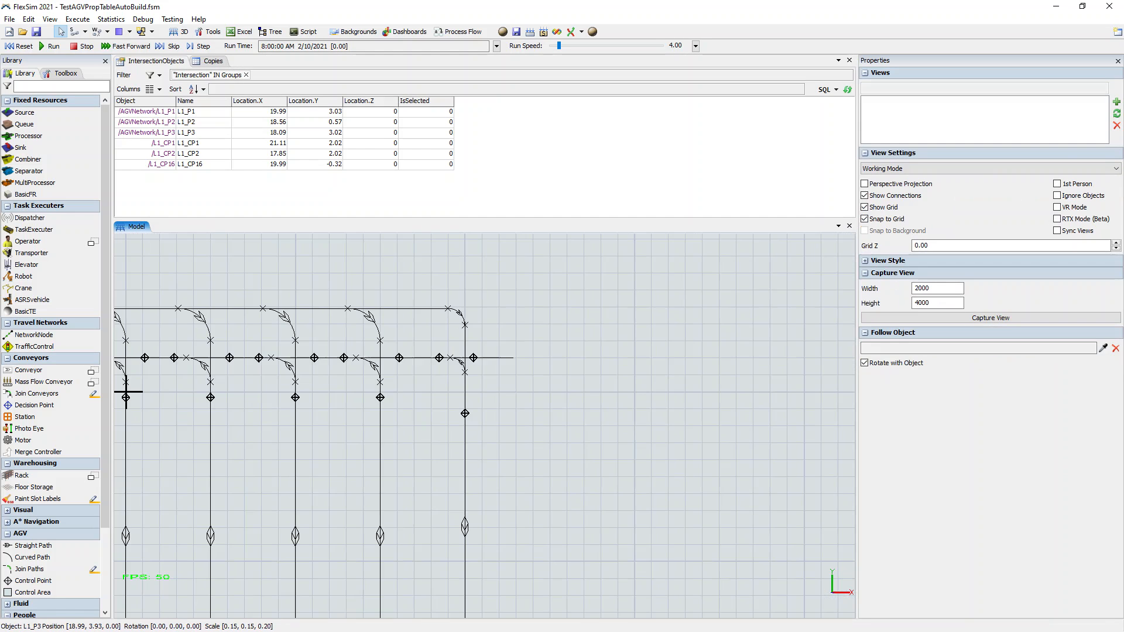
drag(525, 397, 517, 374)
click(636, 188)
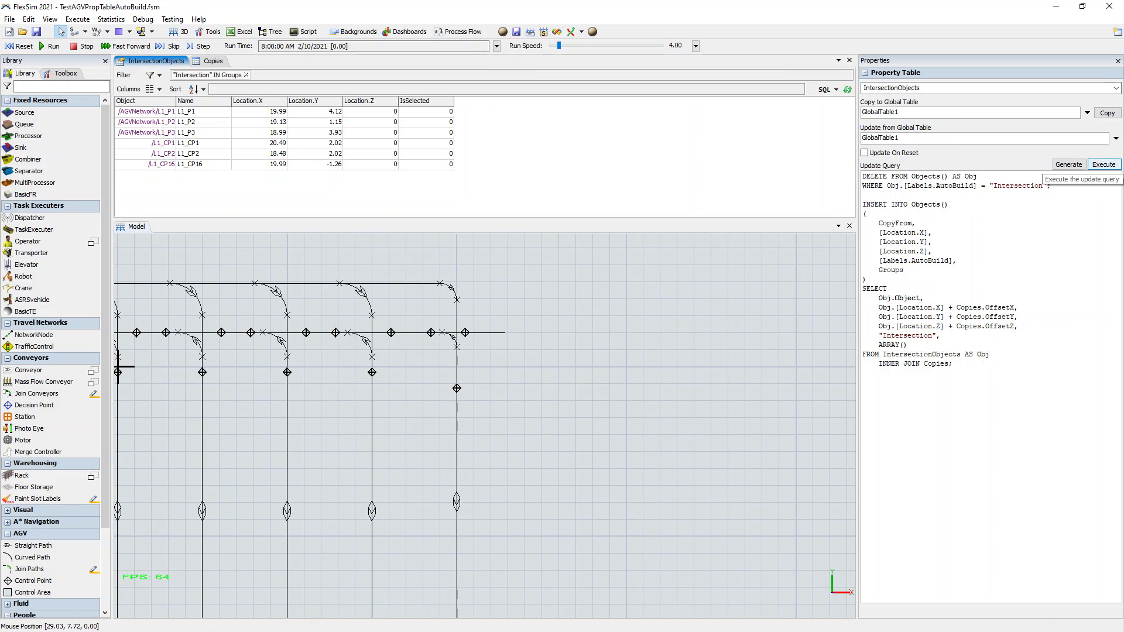
click(1103, 164)
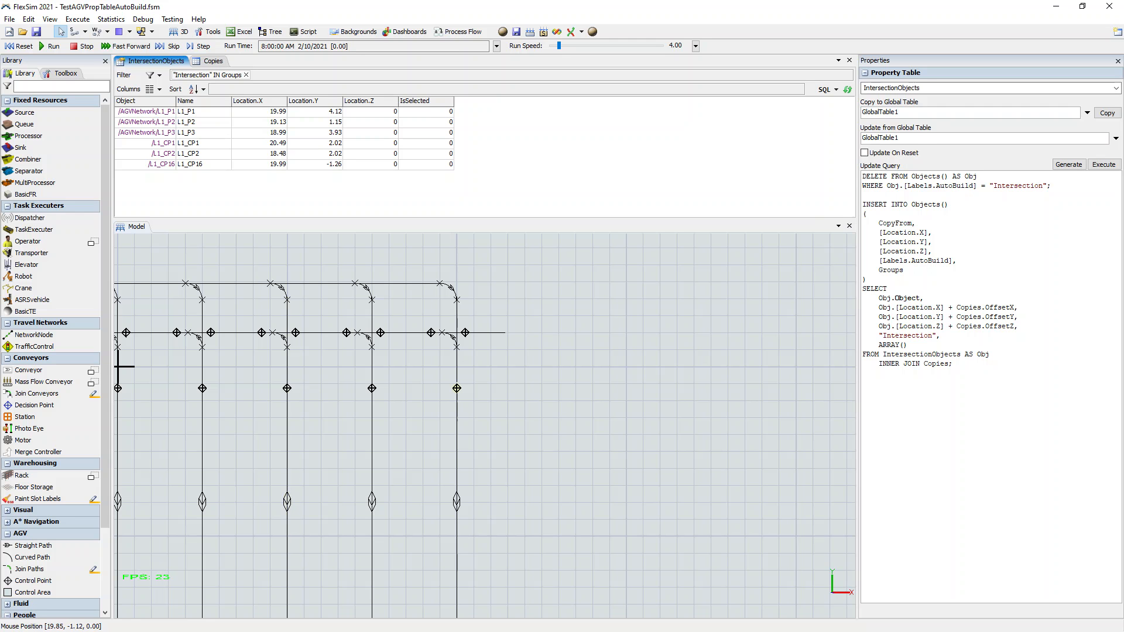
- Move the original intersection's control point L1_CP16 up its vertical path to about Y 0.22
drag(455, 389, 429, 376)
scroll(407, 291, up, 4)
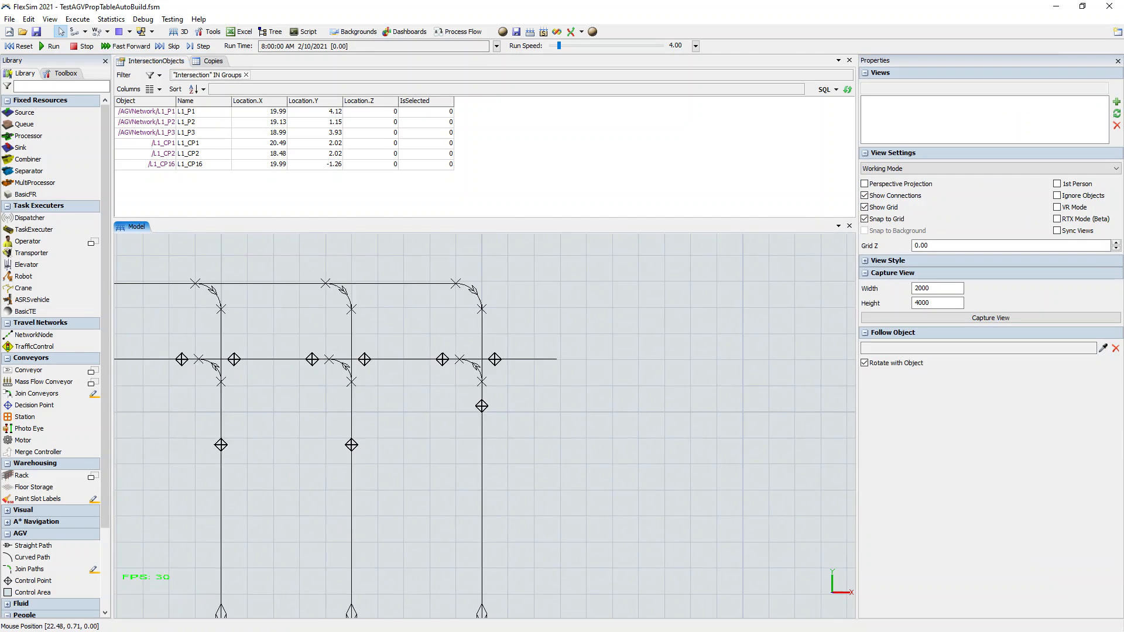
scroll(566, 393, up, 2)
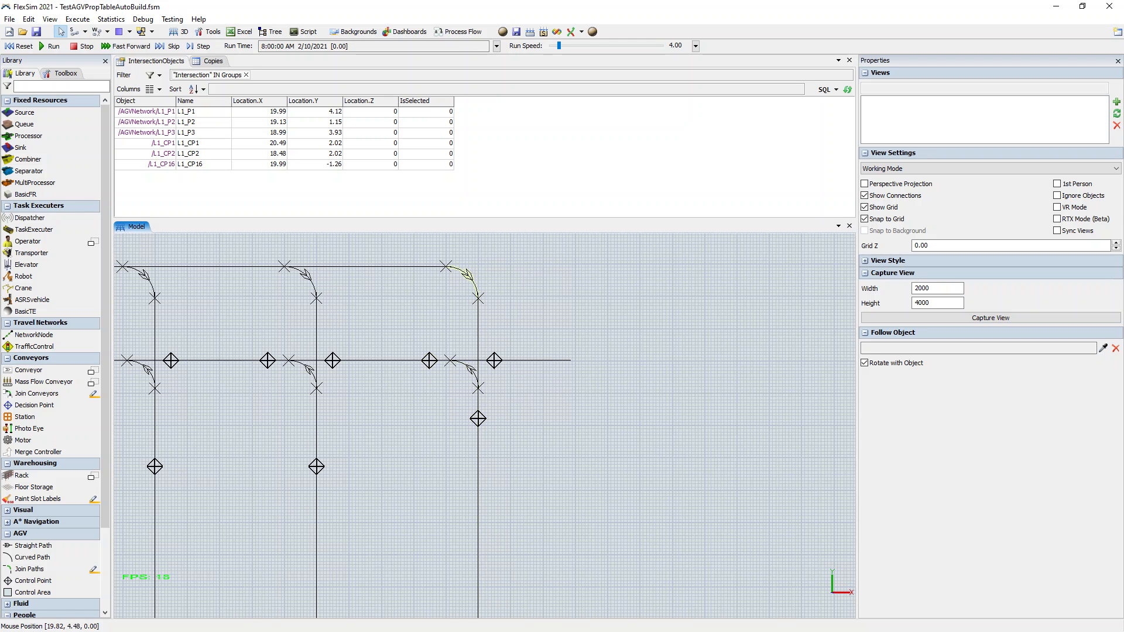
- Check which object group the upper curved path L1_P3 of the original intersection belongs to
right_click(472, 281)
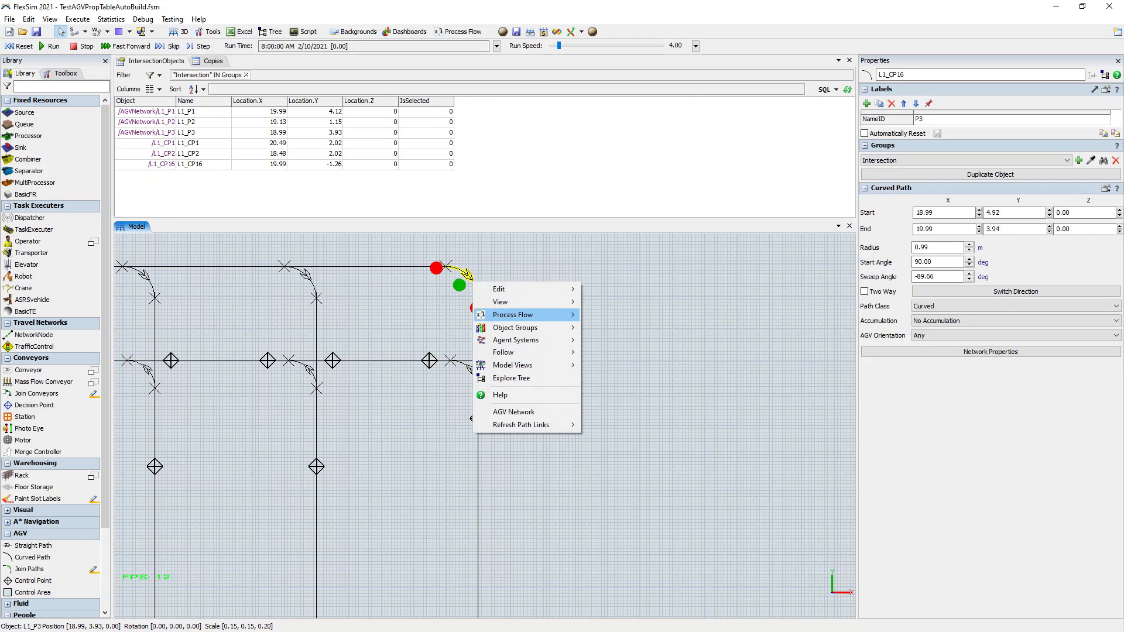
mouse_move(516, 328)
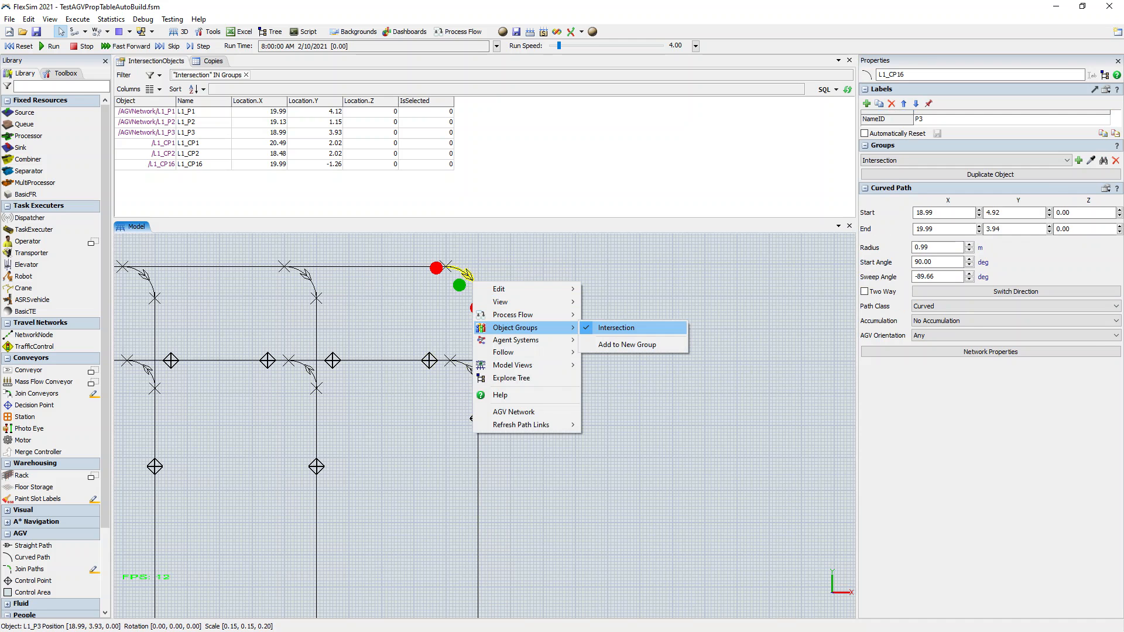
click(560, 253)
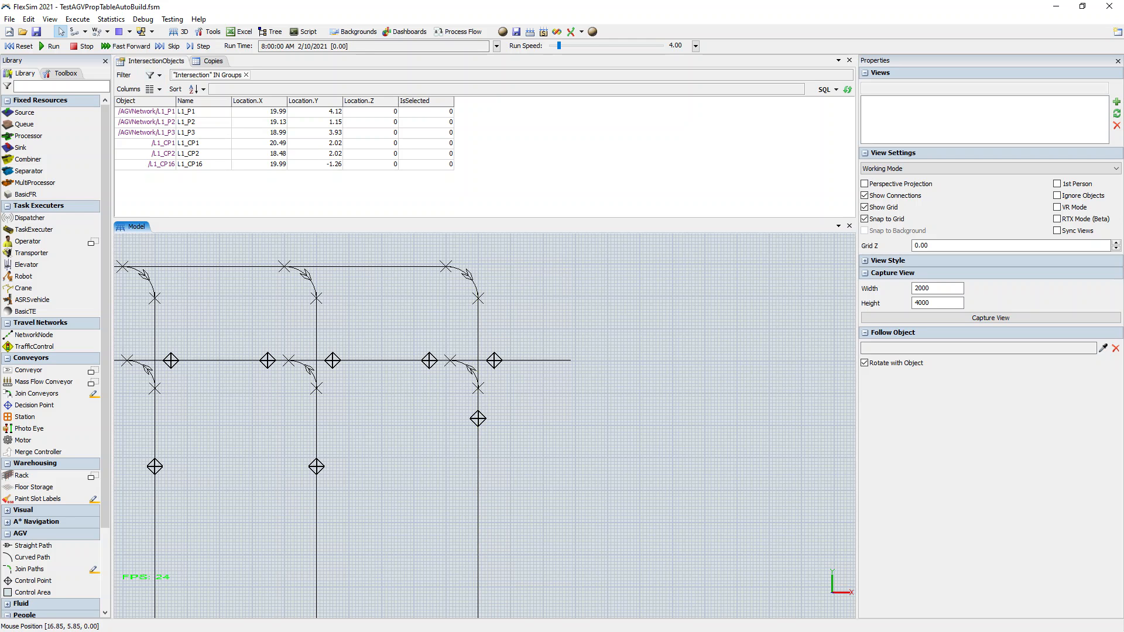
- Review the Location.X, Location.Y and Location.Z columns of the IntersectionObjects property table
drag(259, 111, 259, 164)
click(316, 111)
drag(316, 111, 316, 153)
drag(371, 111, 371, 164)
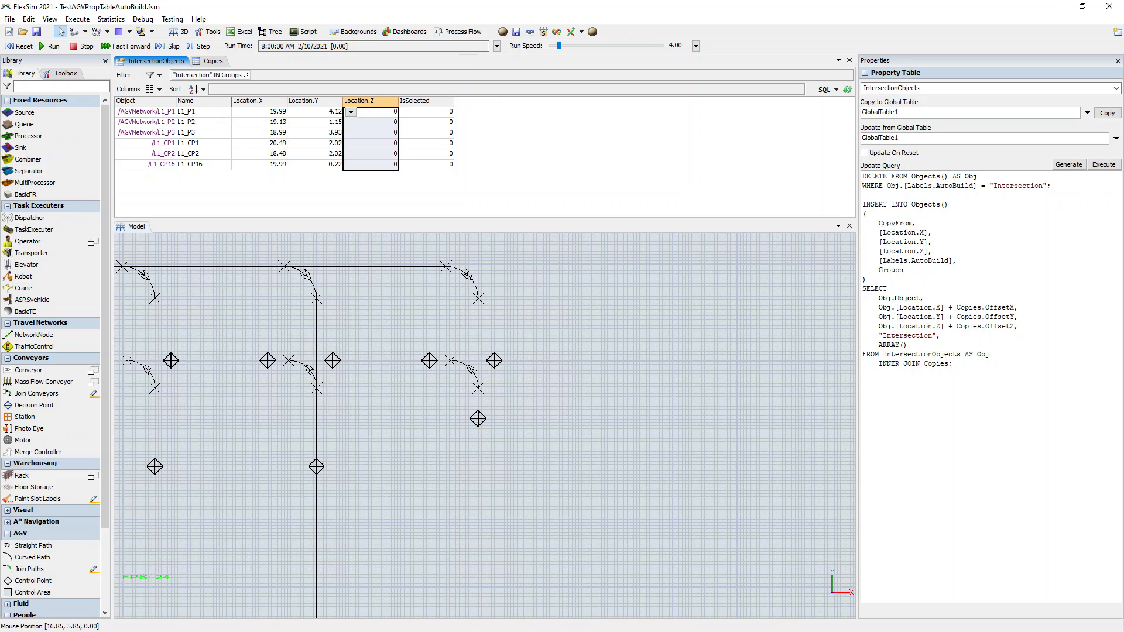
click(491, 158)
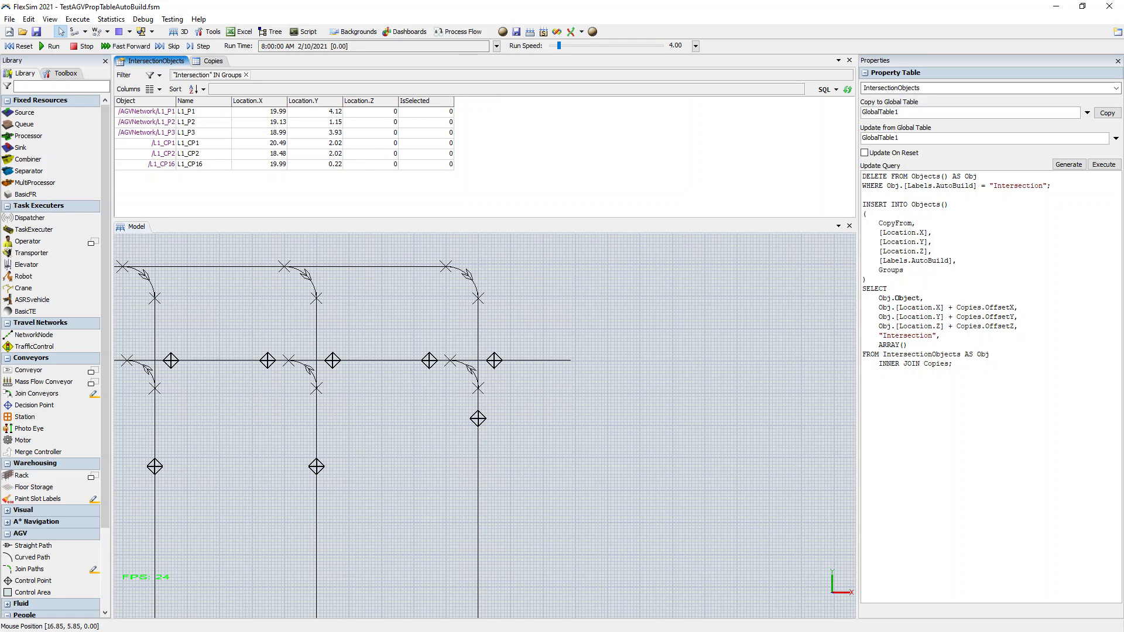
- Remove the IsSelected column from the IntersectionObjects property table
right_click(436, 104)
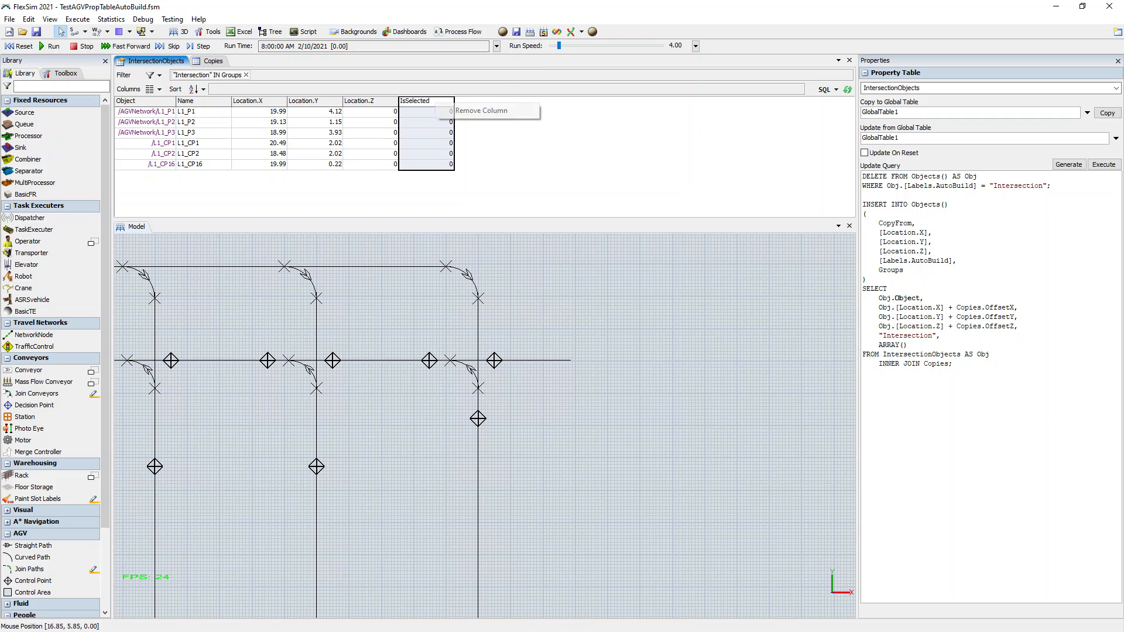
click(481, 111)
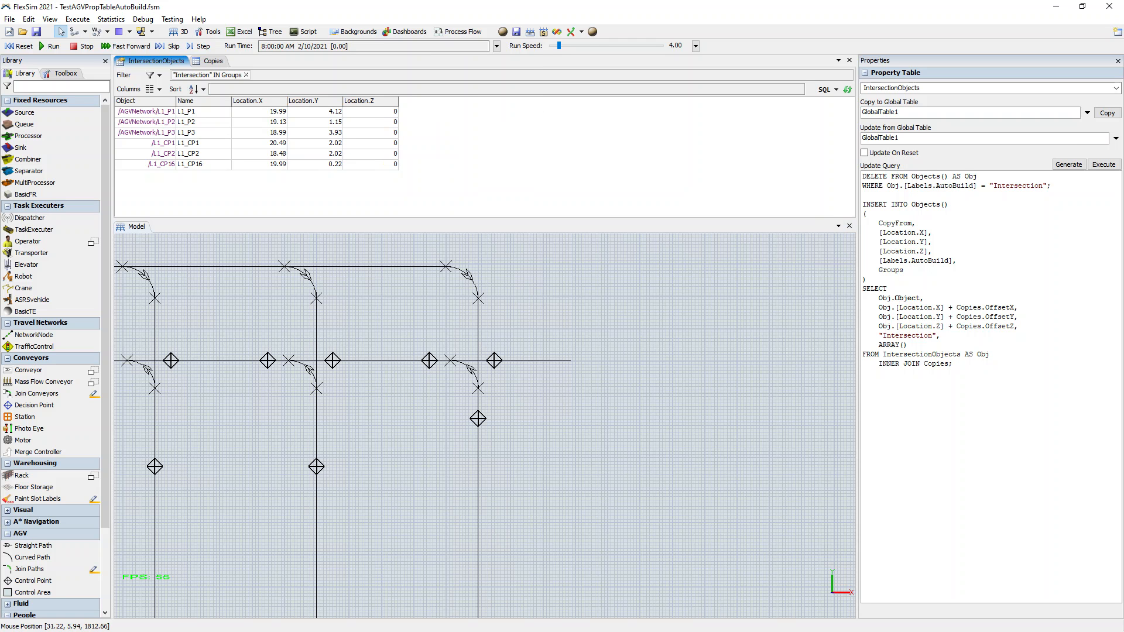
- Review the names and X/Y locations in IntersectionObjects, and inspect the properties of control point L1_CP1
drag(193, 112, 325, 164)
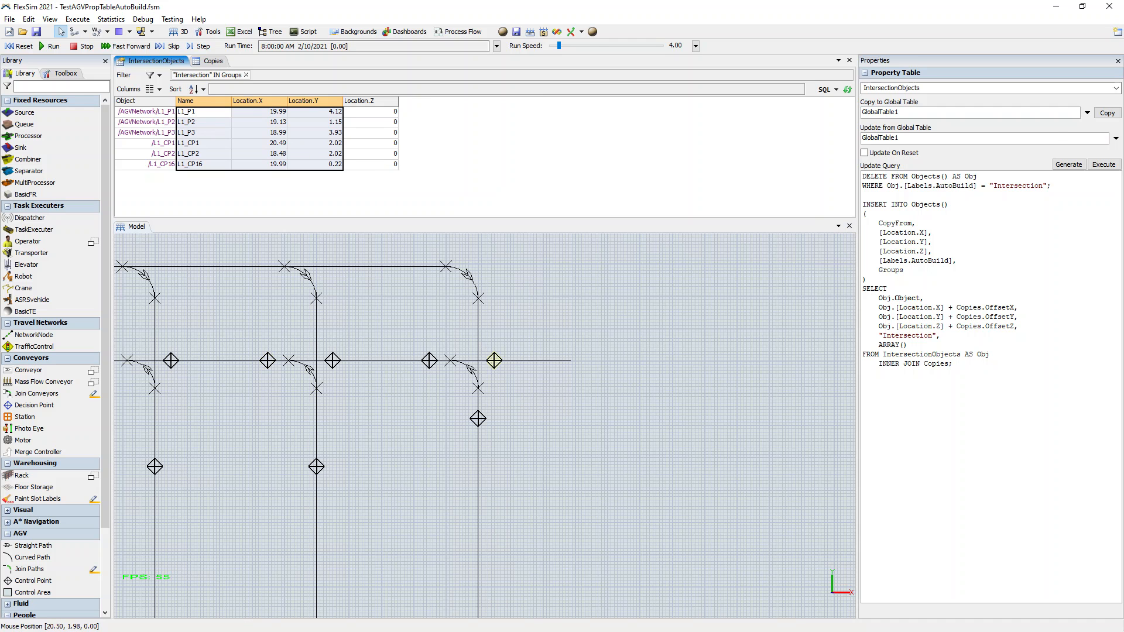
click(494, 360)
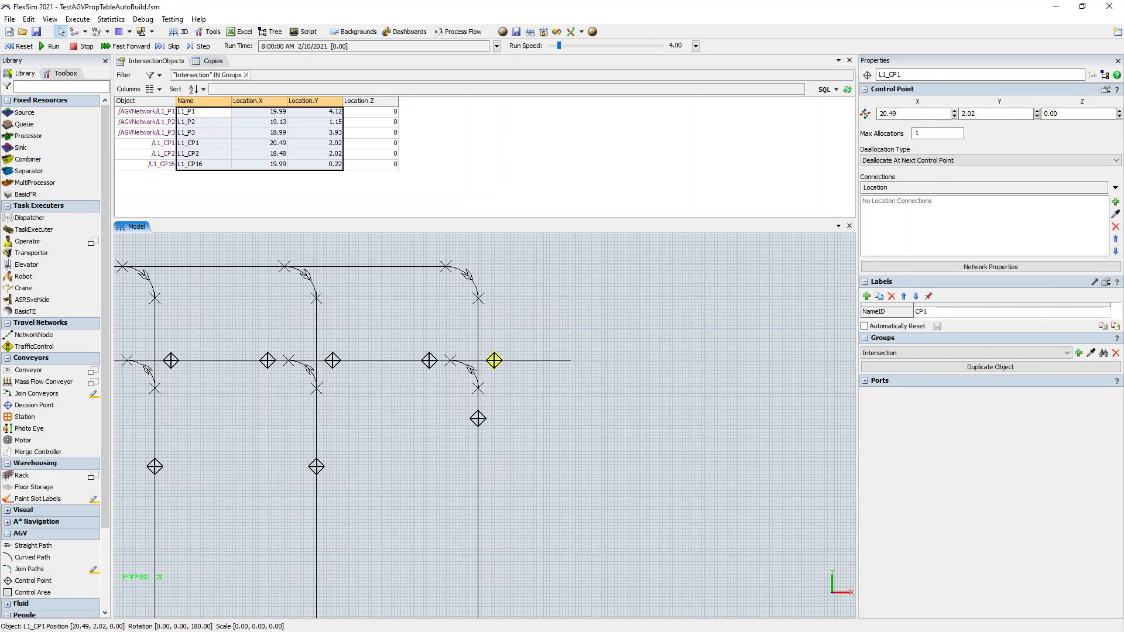
- Examine the Copies global table, going through the OffsetX value of each of its five rows
click(212, 61)
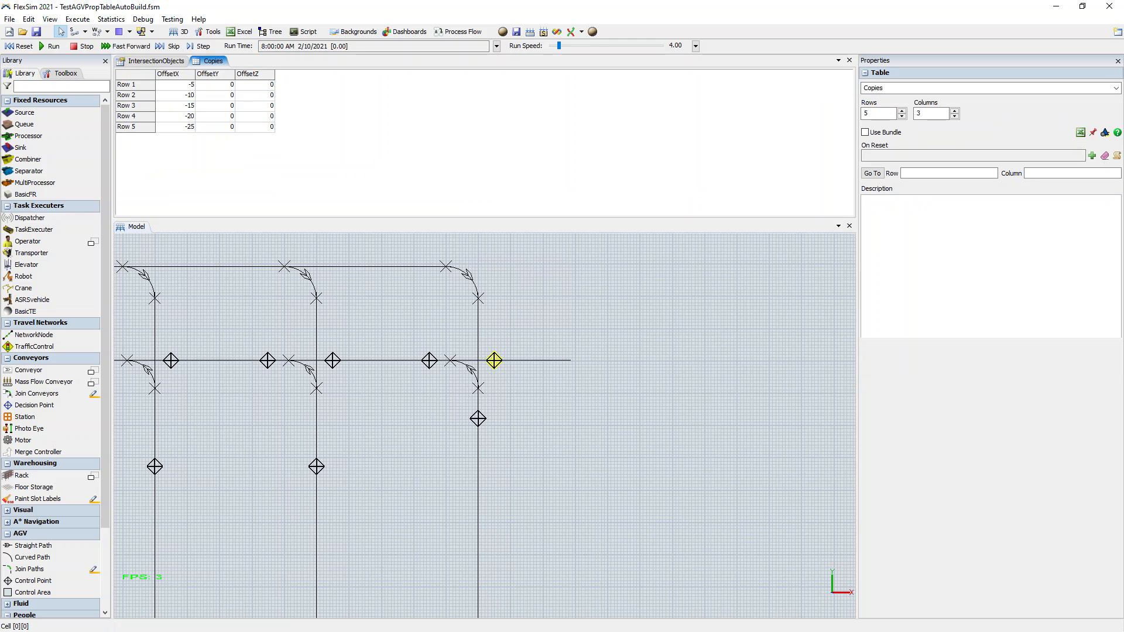
drag(177, 85, 255, 126)
key(Escape)
click(176, 85)
click(176, 96)
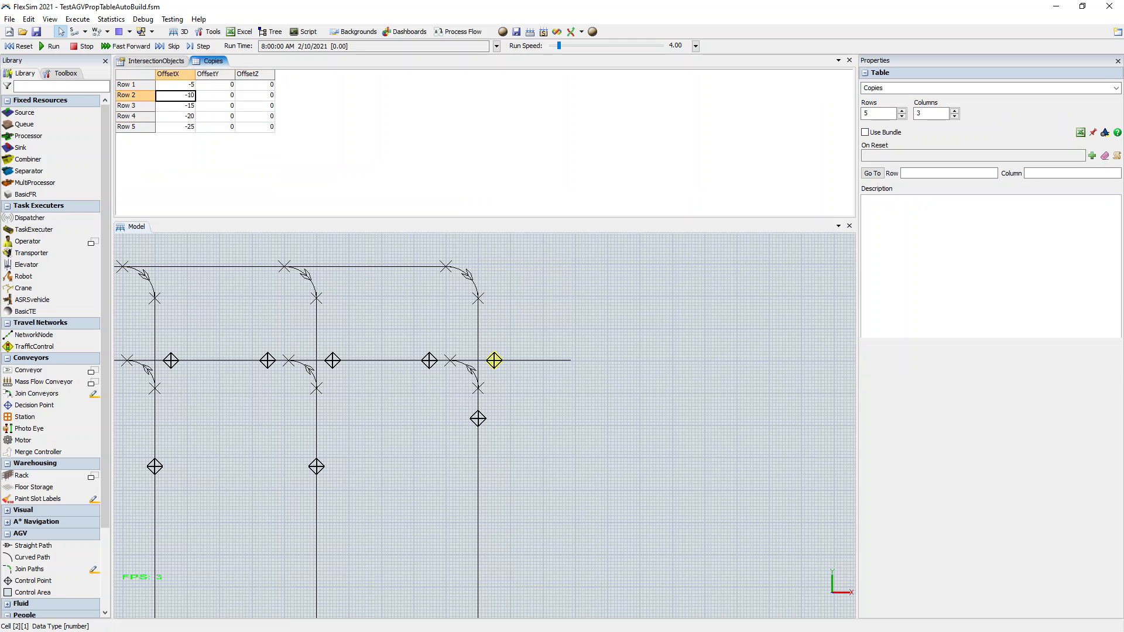
click(175, 106)
click(176, 117)
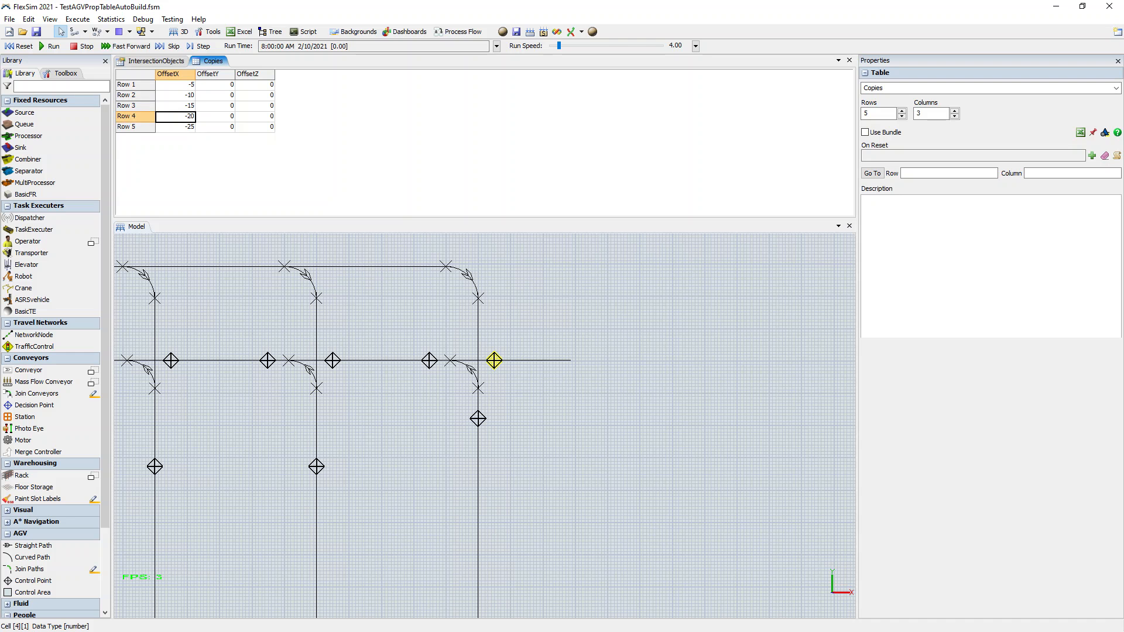
click(176, 128)
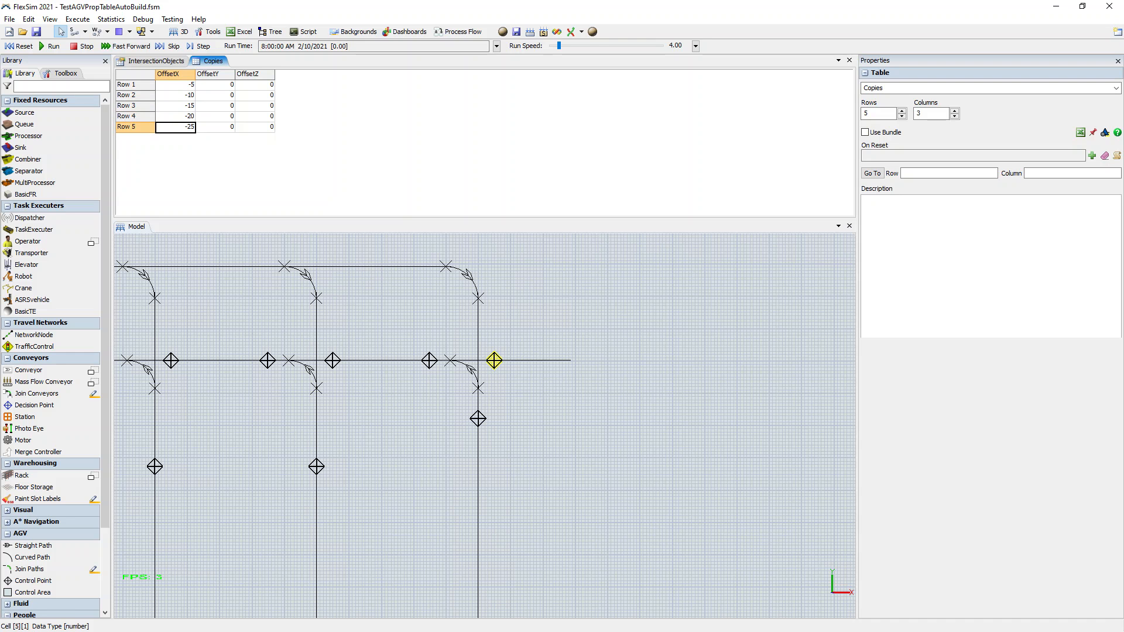
click(204, 167)
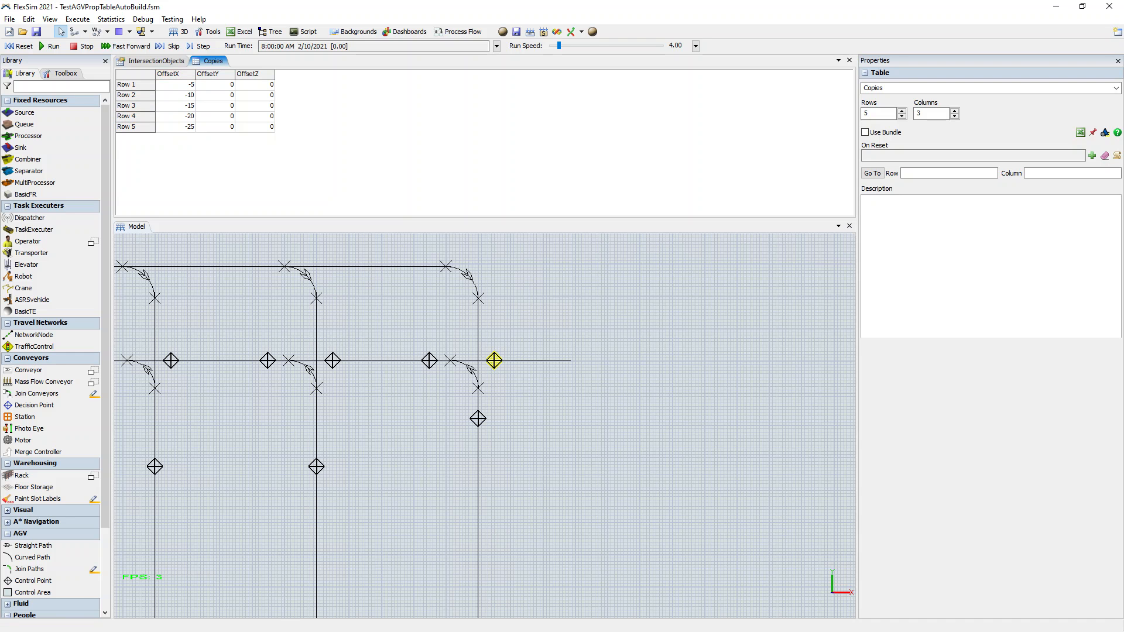
- Compare the X, Y and Z offsets in Row 1 and Row 2 of Copies with the copied intersections
drag(591, 411, 616, 410)
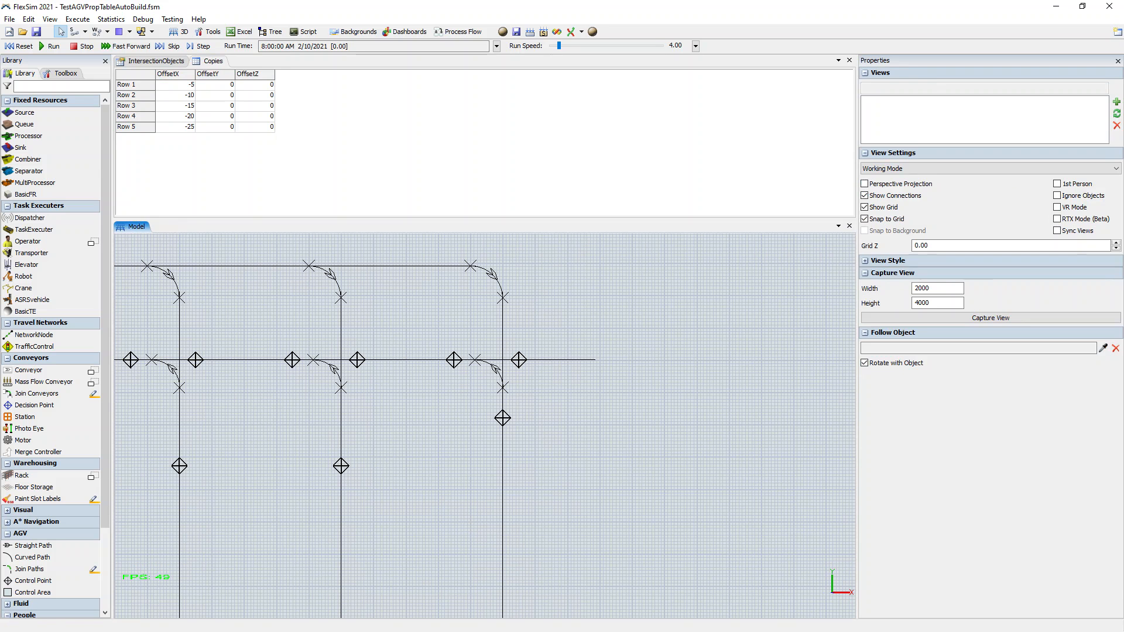
drag(177, 85, 255, 86)
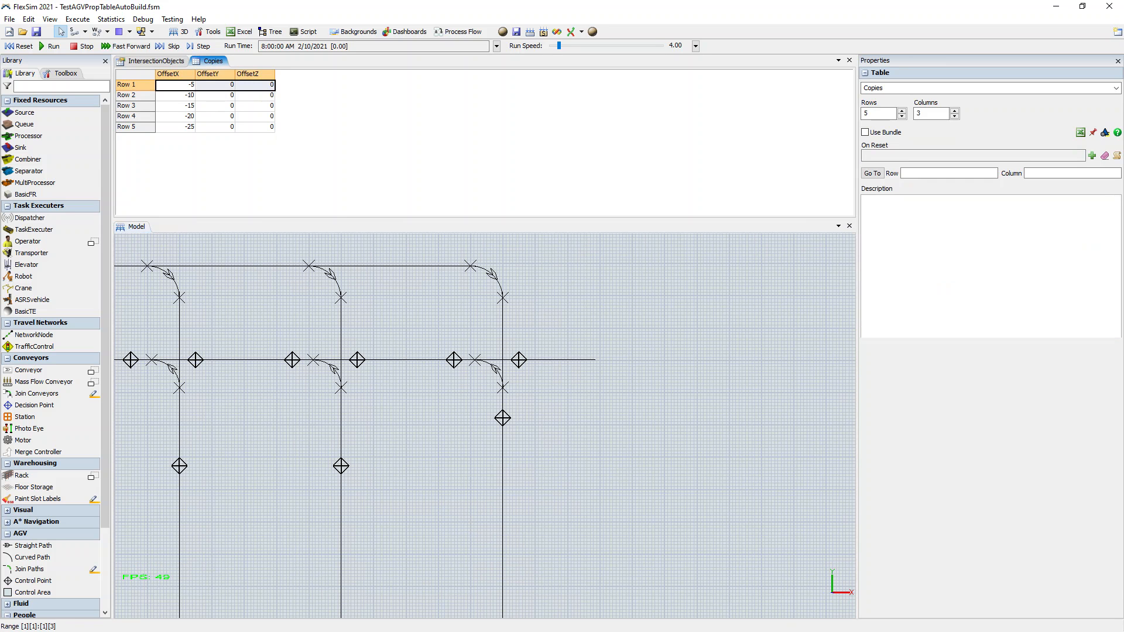
drag(176, 95, 254, 96)
key(Escape)
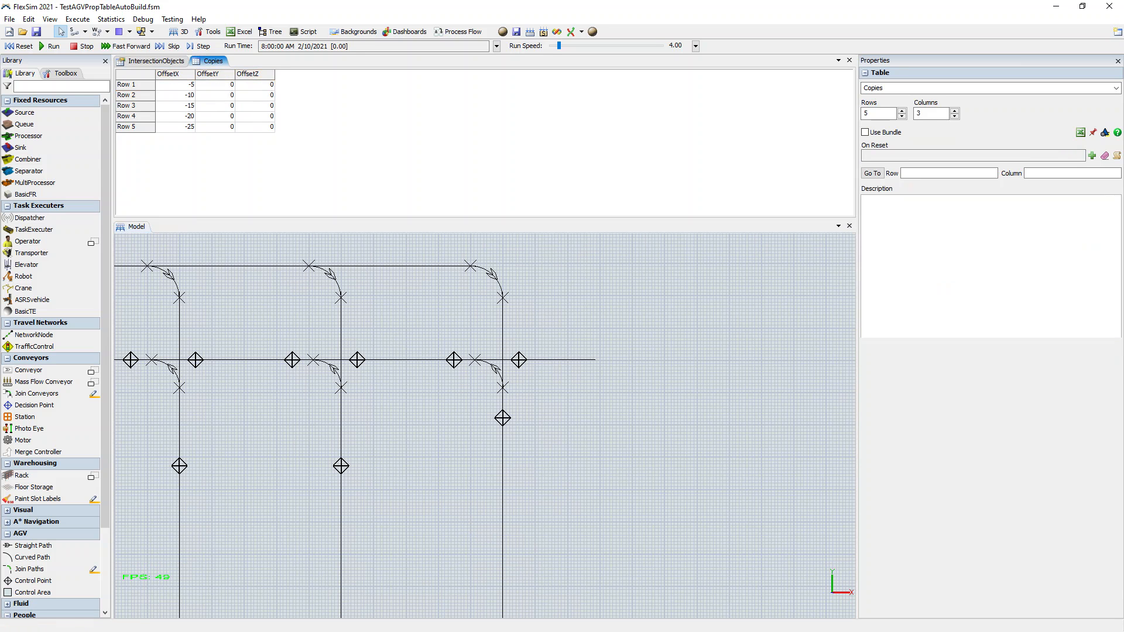
- Return to the IntersectionObjects property table to view its update query with no cells selected
scroll(439, 360, down, 2)
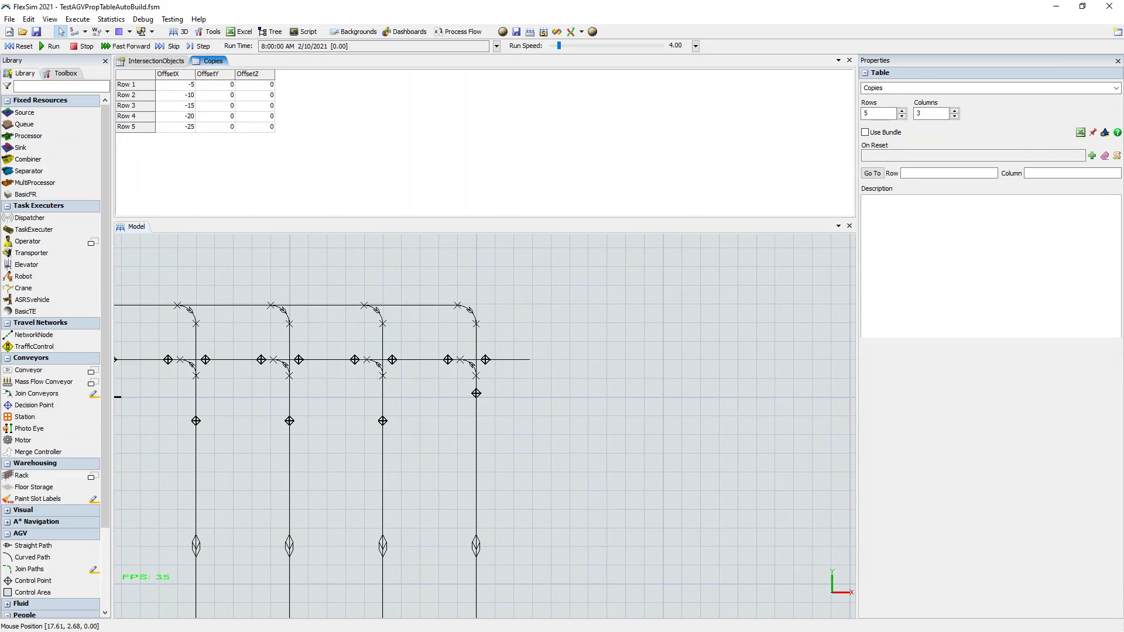
click(156, 61)
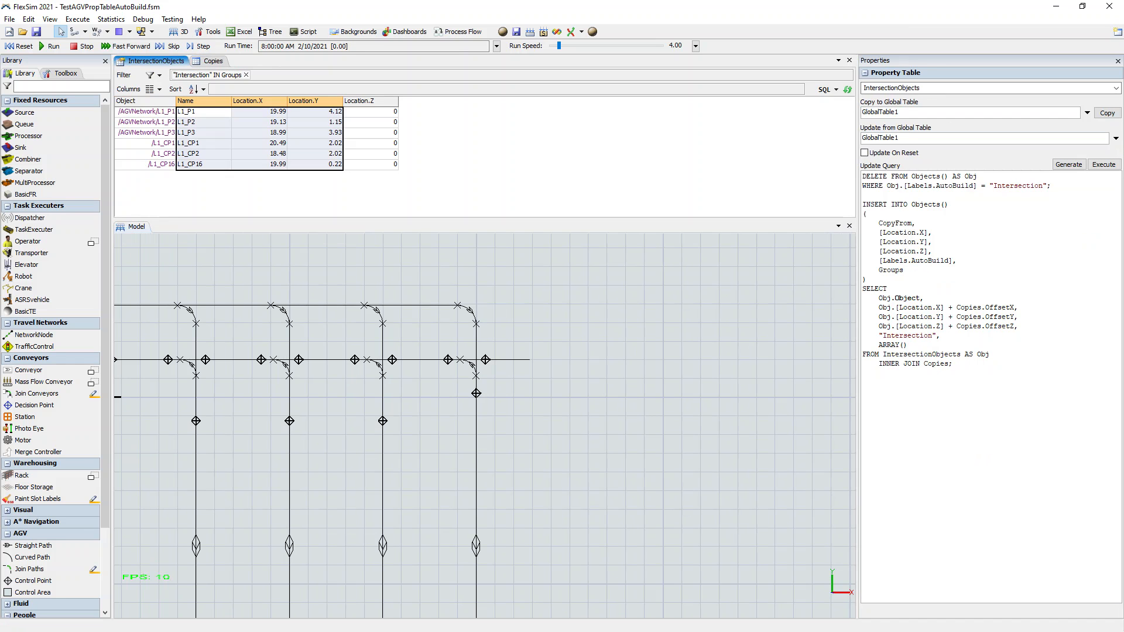
key(Escape)
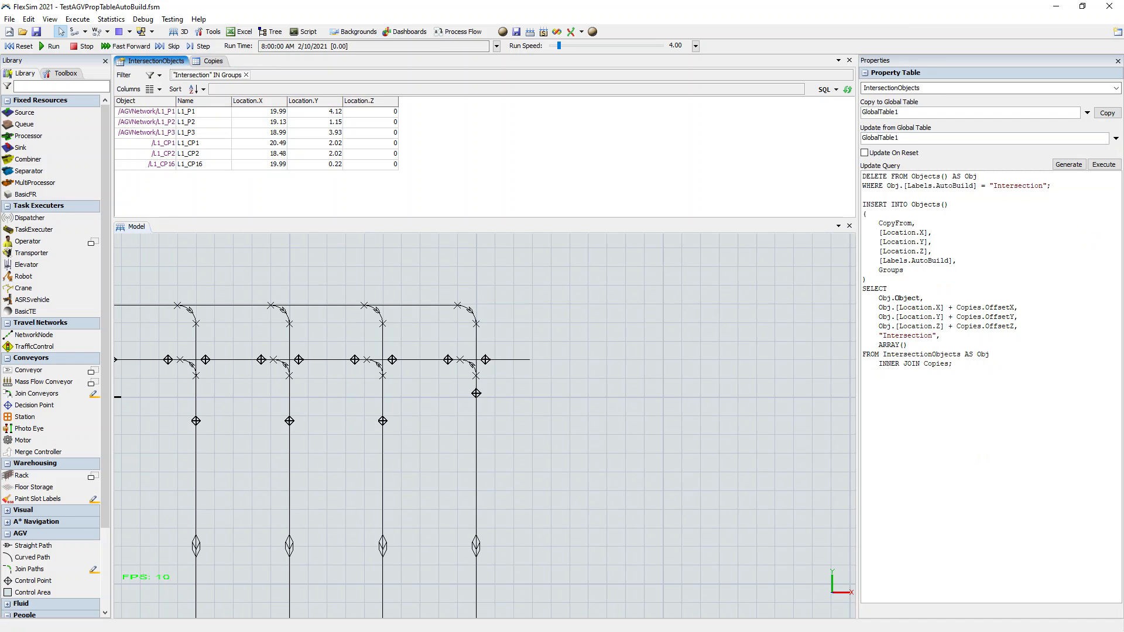
- Highlight the complete update query of IntersectionObjects, from DELETE FROM to INNER JOIN Copies, and execute it
drag(960, 379, 863, 176)
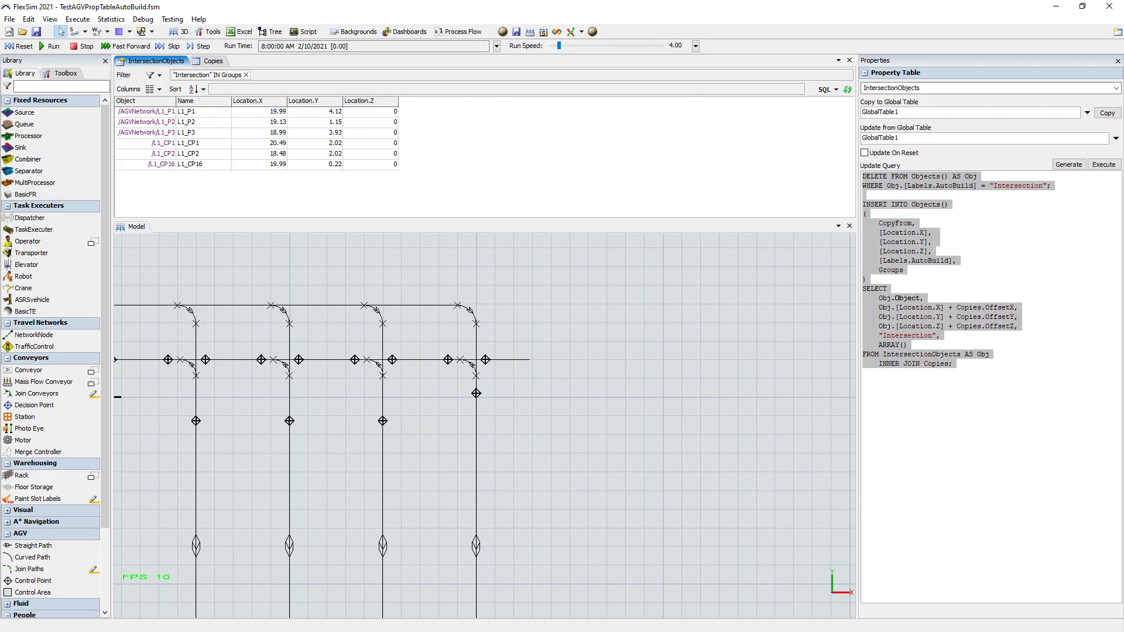
click(954, 364)
drag(953, 364, 863, 175)
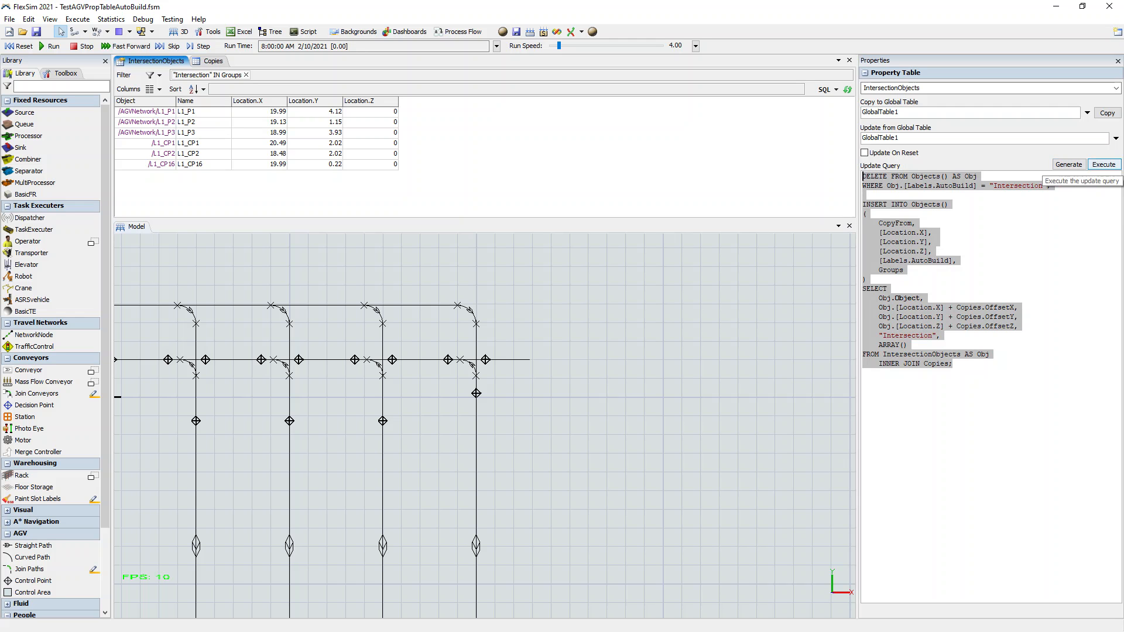
click(1104, 164)
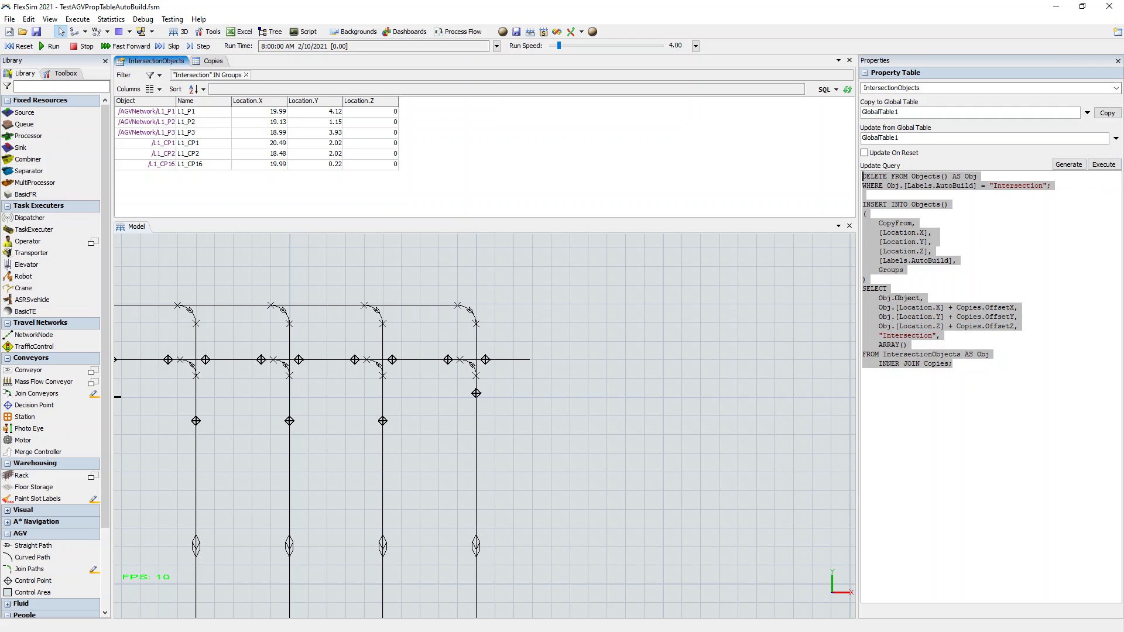
- Inspect the AutoBuild label of the copied L1_P1 path just beside the original intersection, and deselect the path
drag(564, 404, 585, 398)
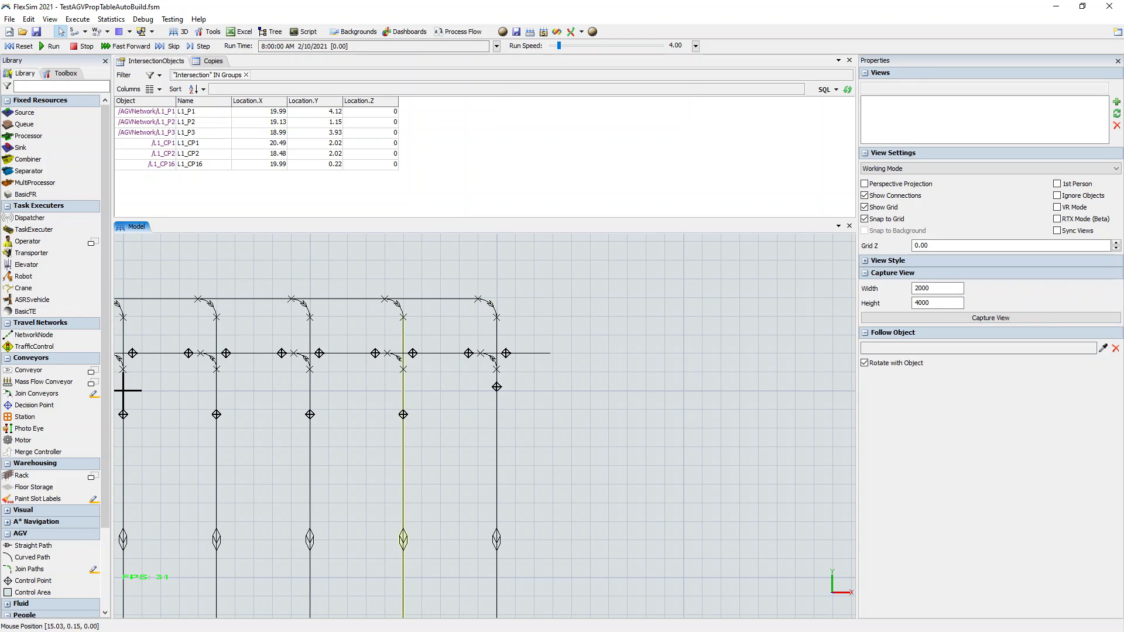
click(403, 383)
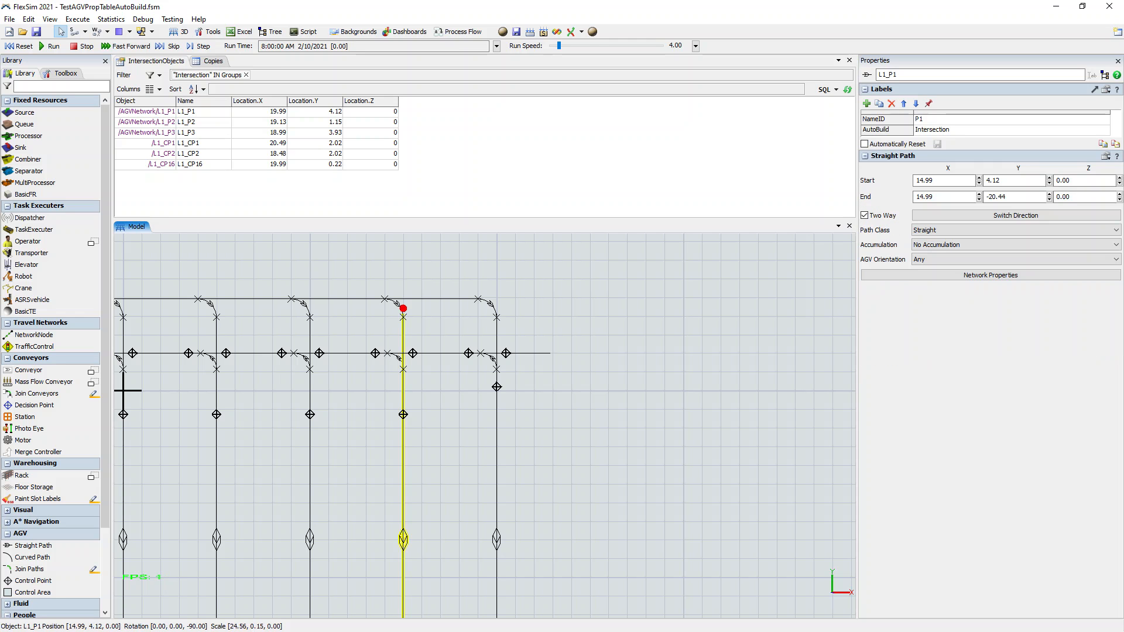
click(887, 130)
click(950, 130)
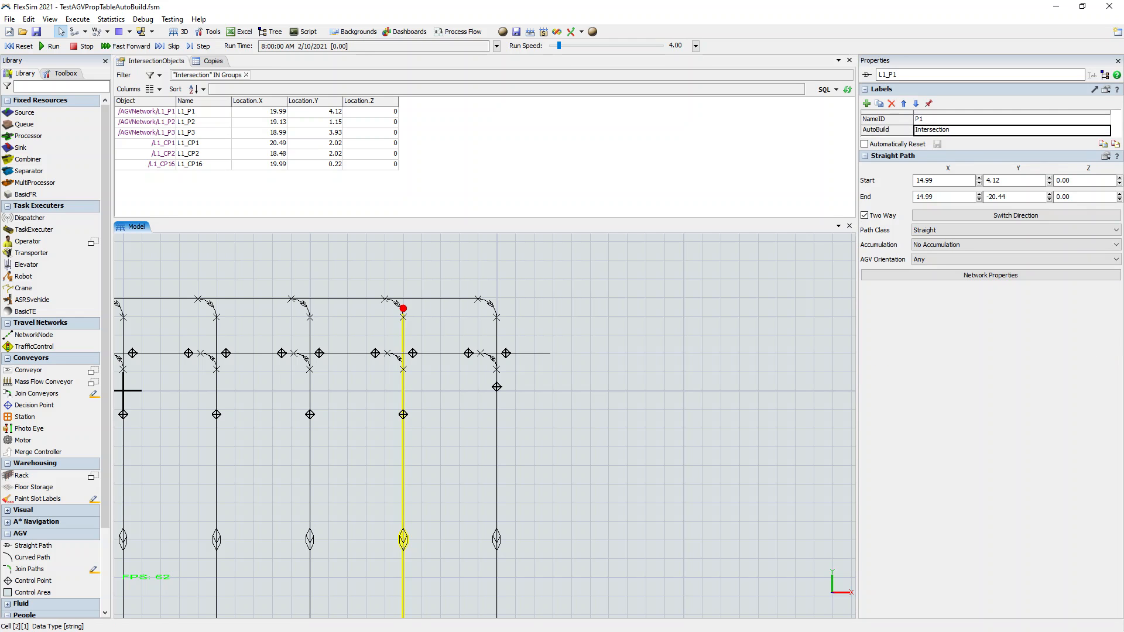
click(632, 352)
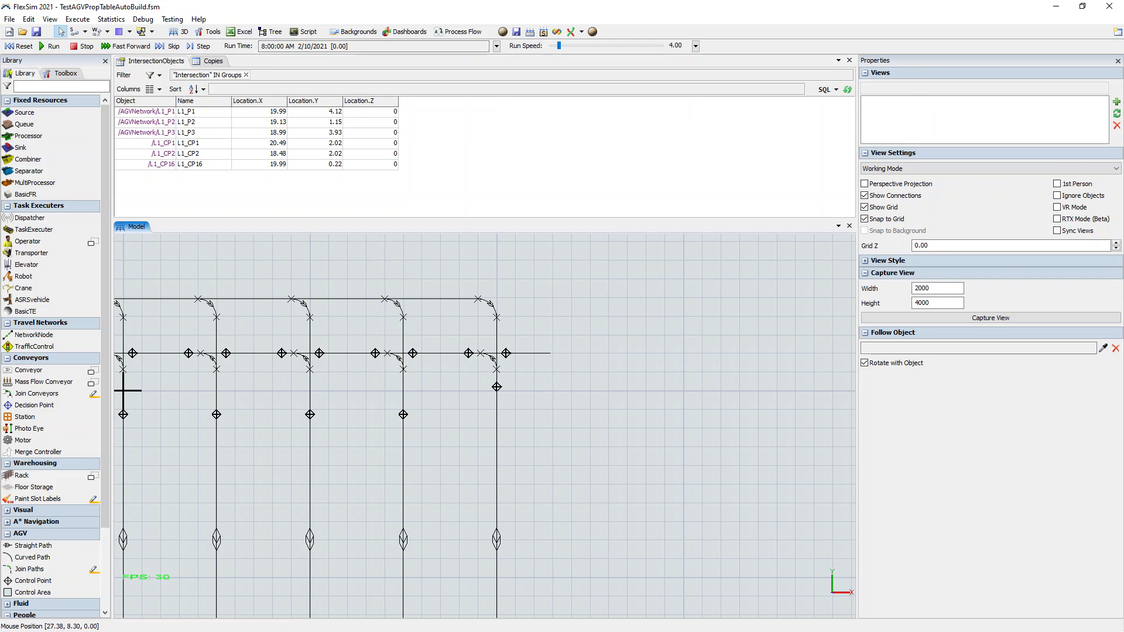
- Return to the IntersectionObjects update query and examine its DELETE FROM Objects() statement with the Labels.AutoBuild condition
click(637, 174)
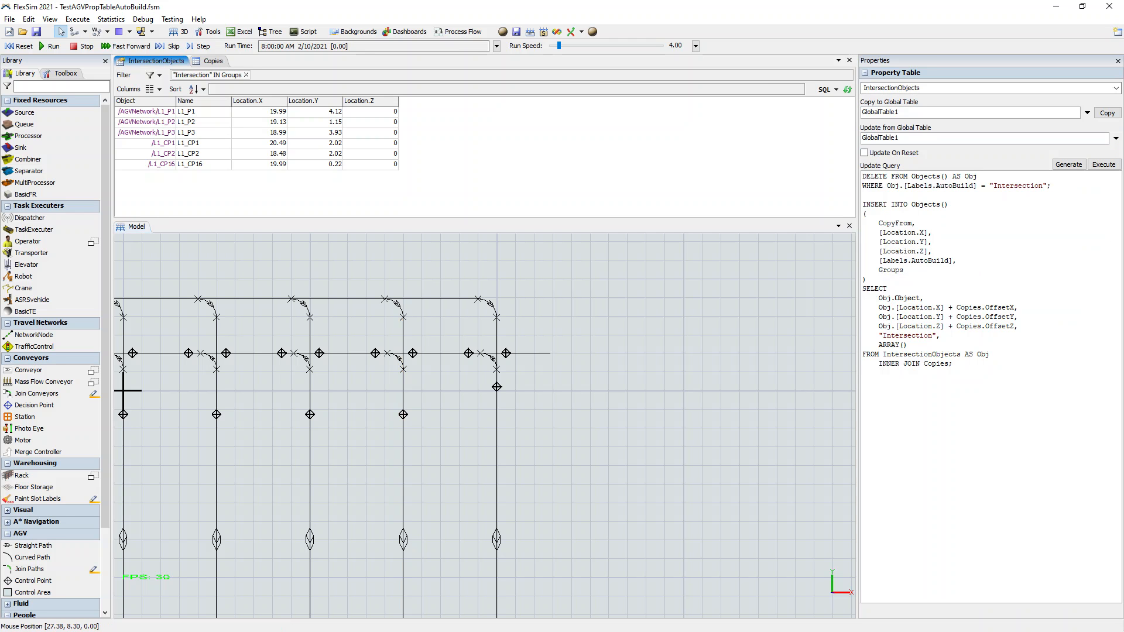
drag(863, 177, 949, 176)
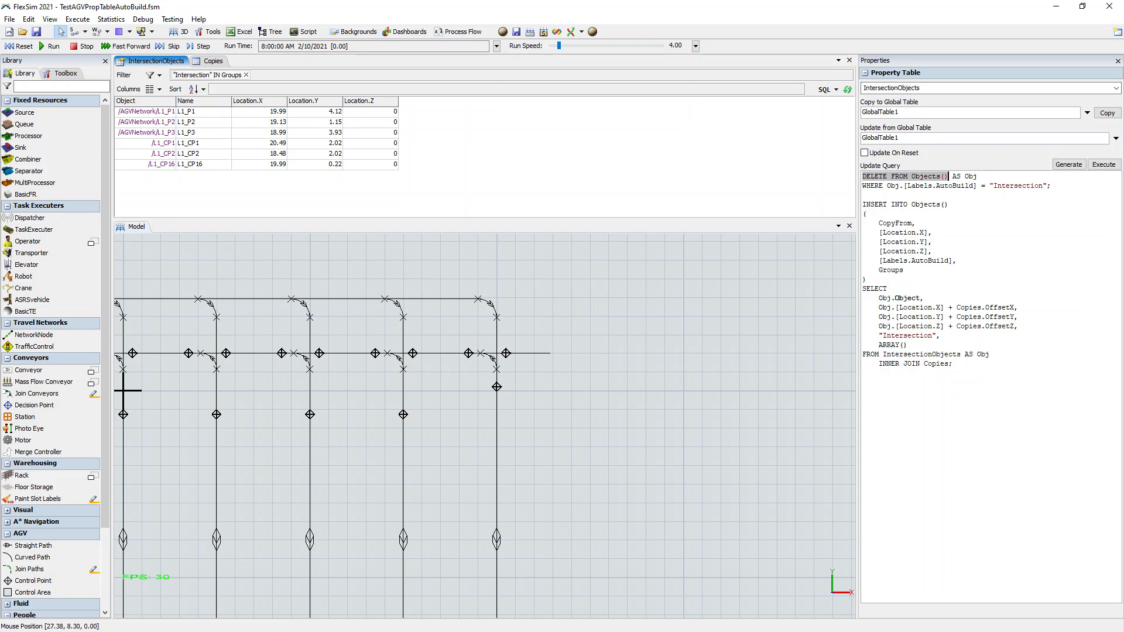
drag(907, 186, 863, 177)
click(1052, 185)
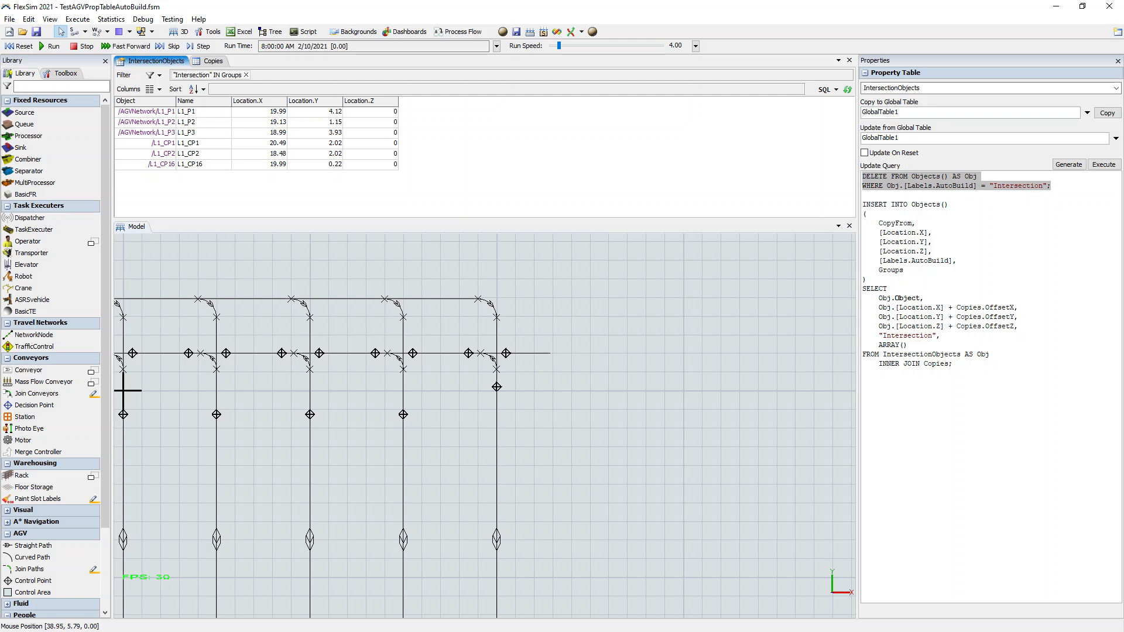
- Highlight the whole INSERT INTO statement in the update query, down through INNER JOIN Copies
key(shift+Down)
key(shift+Down)
key(shift+Down)
key(shift+Down)
key(shift+Down)
key(shift+Down)
key(shift+Down)
key(shift+Down)
key(shift+Down)
key(shift+Down)
key(shift+Down)
key(shift+Down)
key(shift+Down)
key(shift+Down)
key(shift+Down)
key(shift+Down)
key(shift+Down)
key(shift+Down)
key(shift+Down)
key(shift+Down)
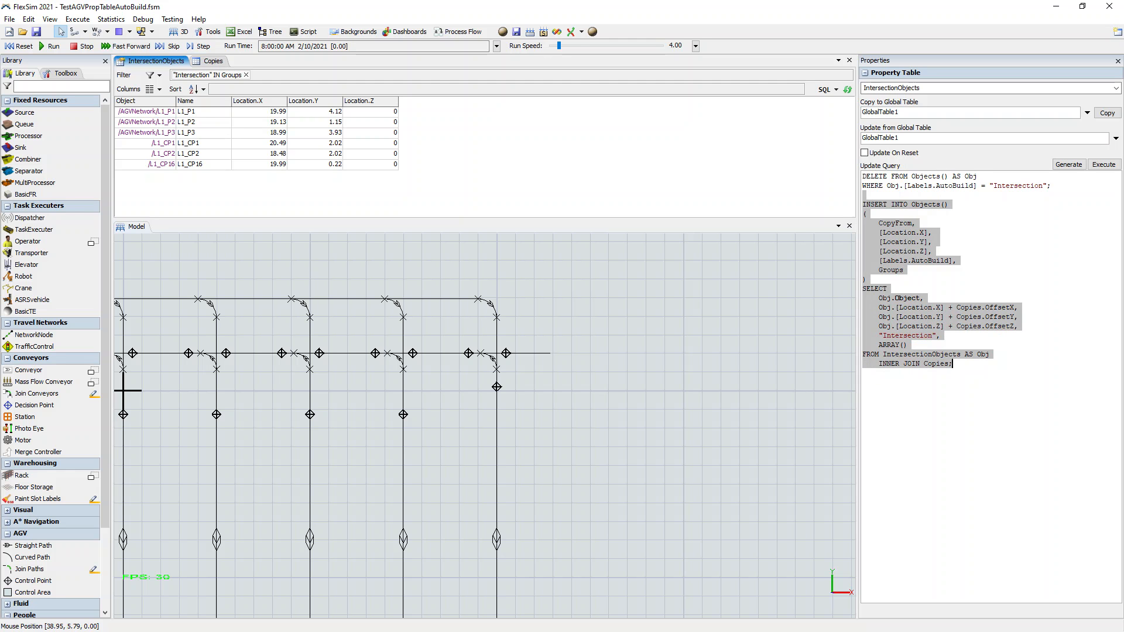
- Examine the column list of the INSERT INTO Objects() clause, focusing on the CopyFrom column
click(915, 223)
double_click(900, 223)
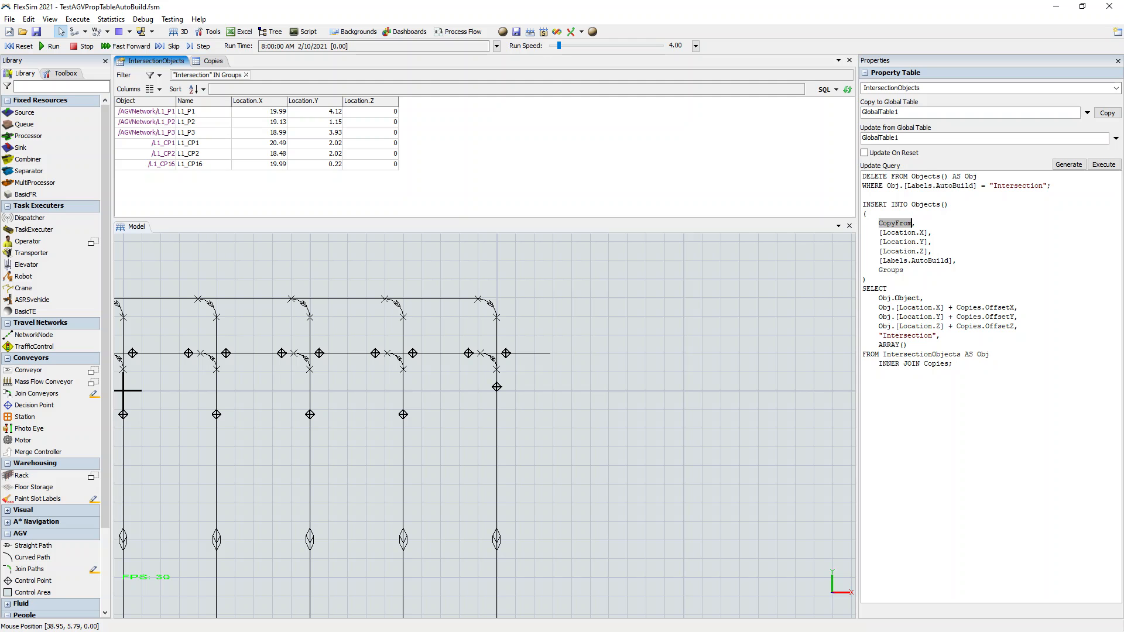
drag(863, 214, 867, 280)
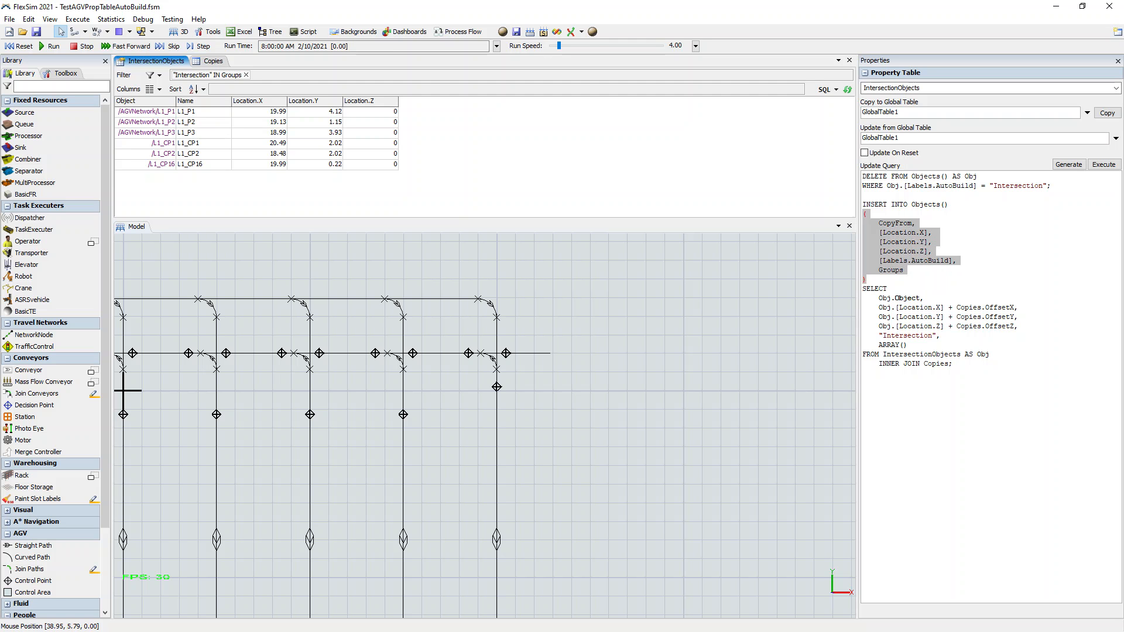
click(895, 223)
double_click(896, 223)
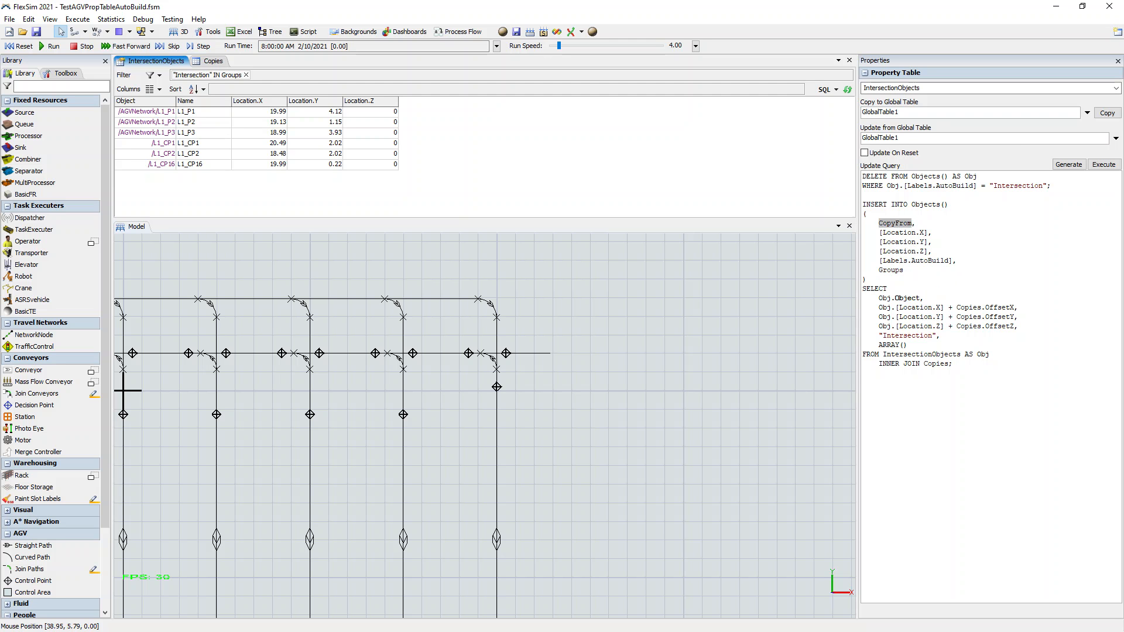
drag(867, 280, 863, 205)
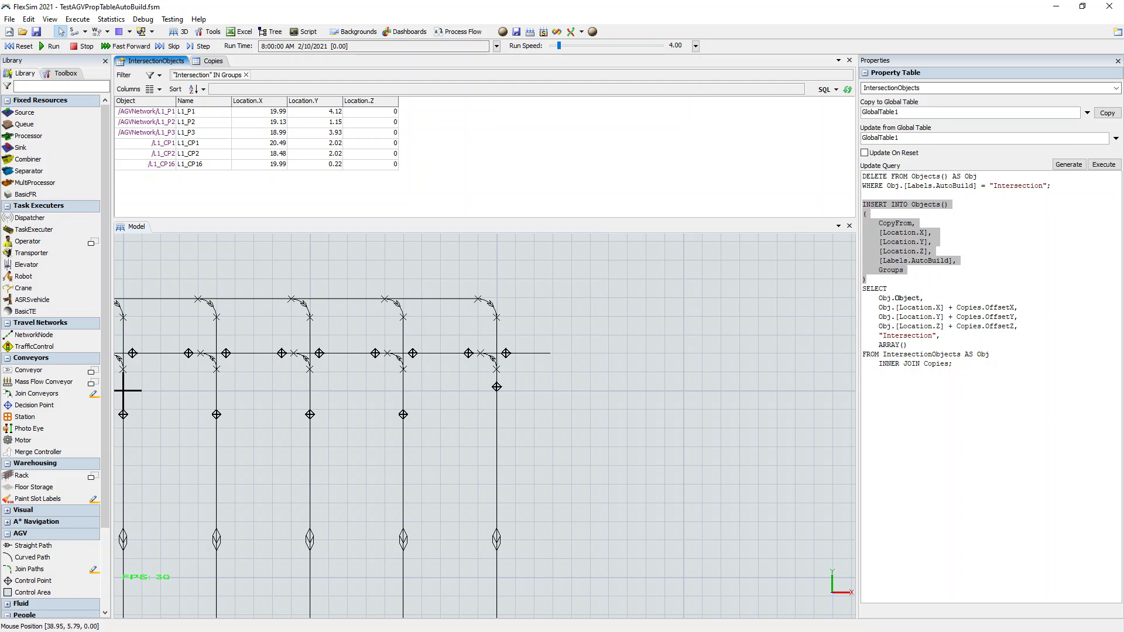
- Review the SELECT part of the query and match the CopyFrom column with its Obj.Object value
drag(864, 285, 952, 364)
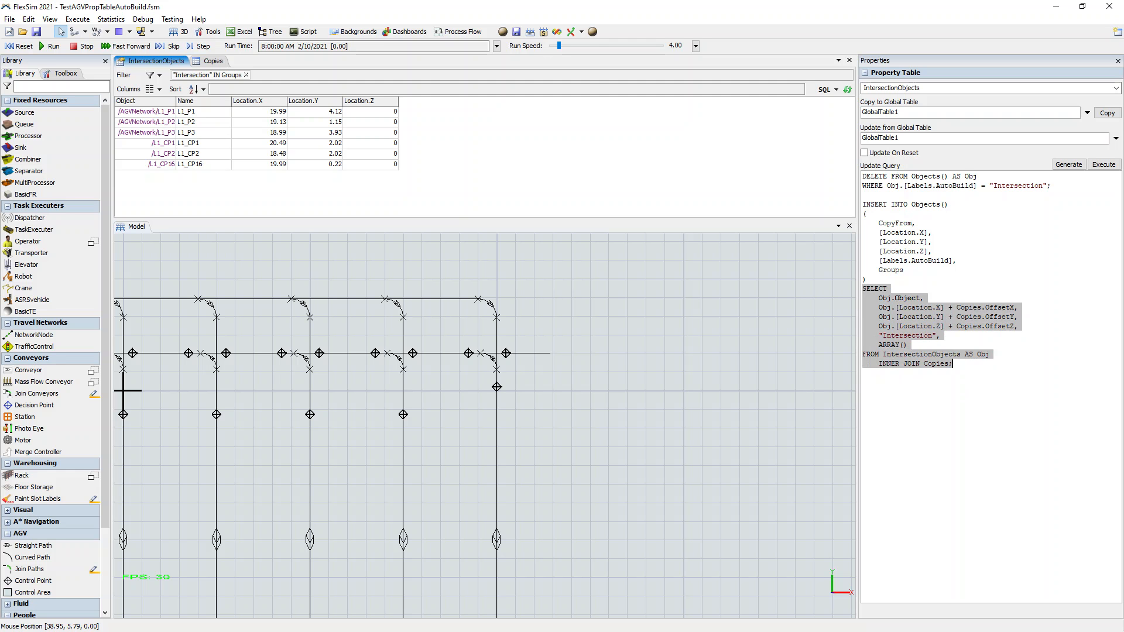
double_click(910, 223)
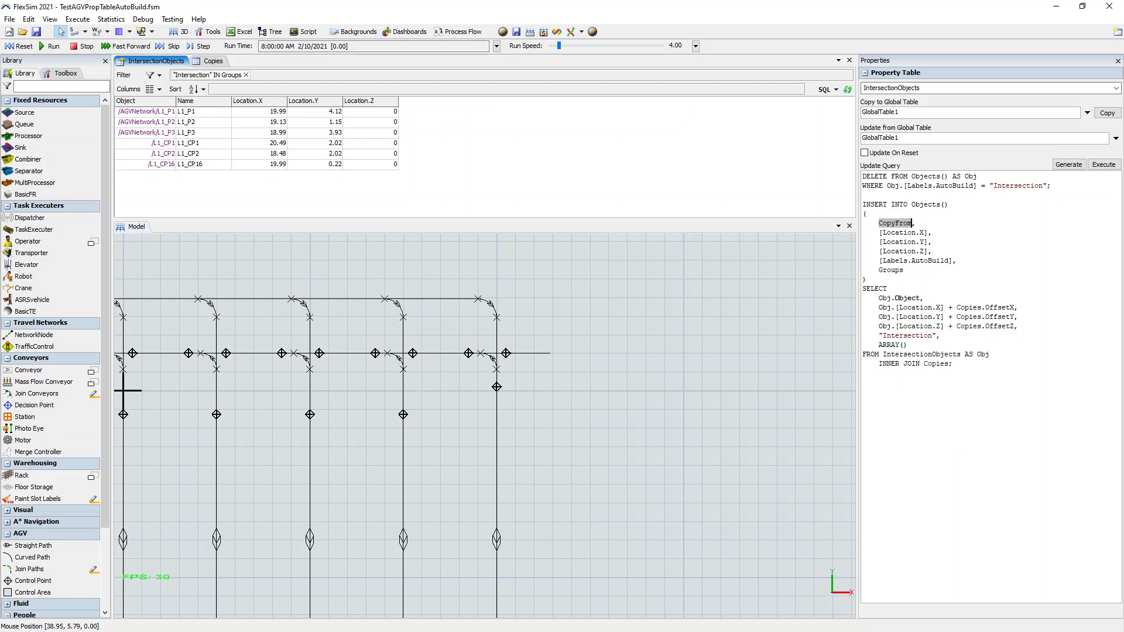
drag(879, 298, 920, 298)
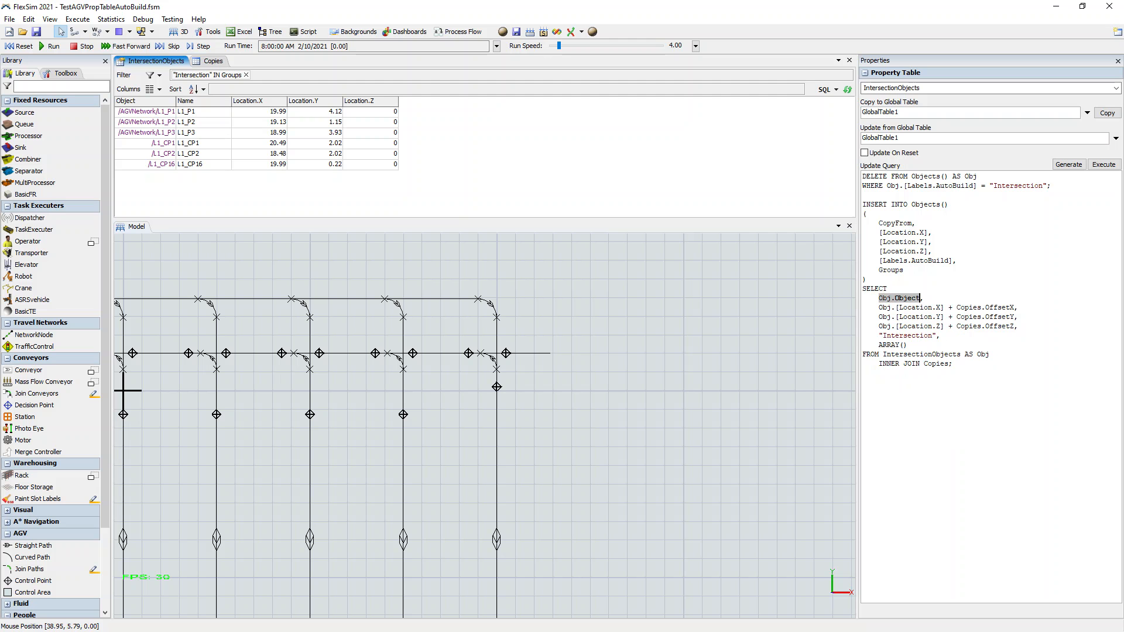
- Examine the FROM clause, covering the IntersectionObjects source, its Obj alias and the INNER JOIN with Copies
click(879, 288)
drag(883, 354, 961, 354)
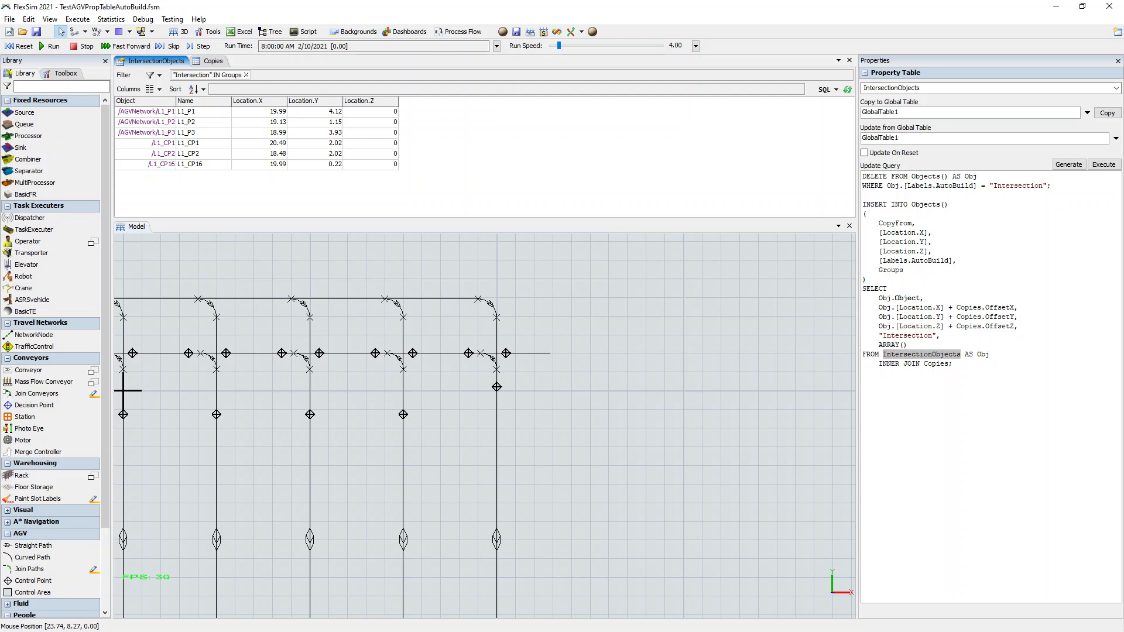
double_click(985, 355)
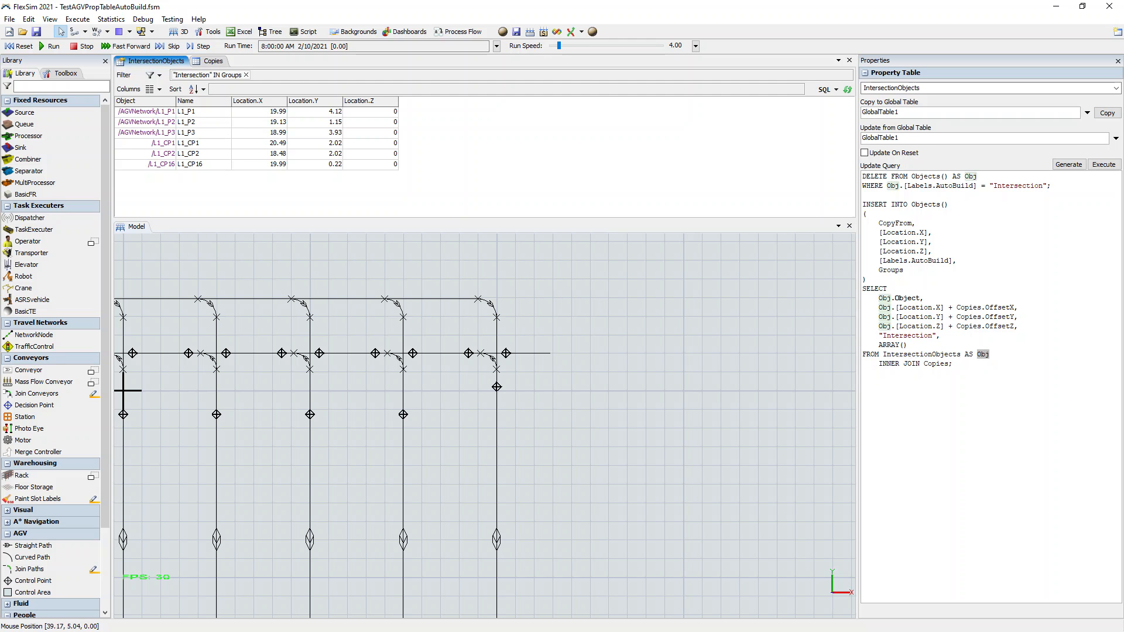
drag(879, 363, 952, 363)
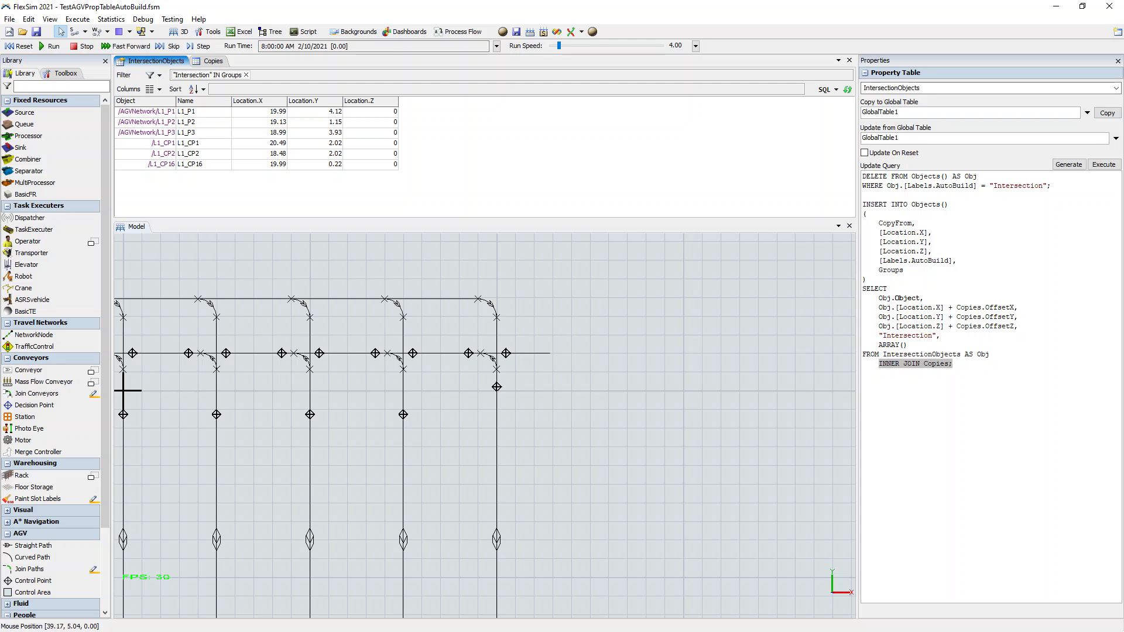
- Trace the join by comparing the L1_P1 and L1_P2 rows of IntersectionObjects with all offset rows in Copies
drag(146, 111, 372, 112)
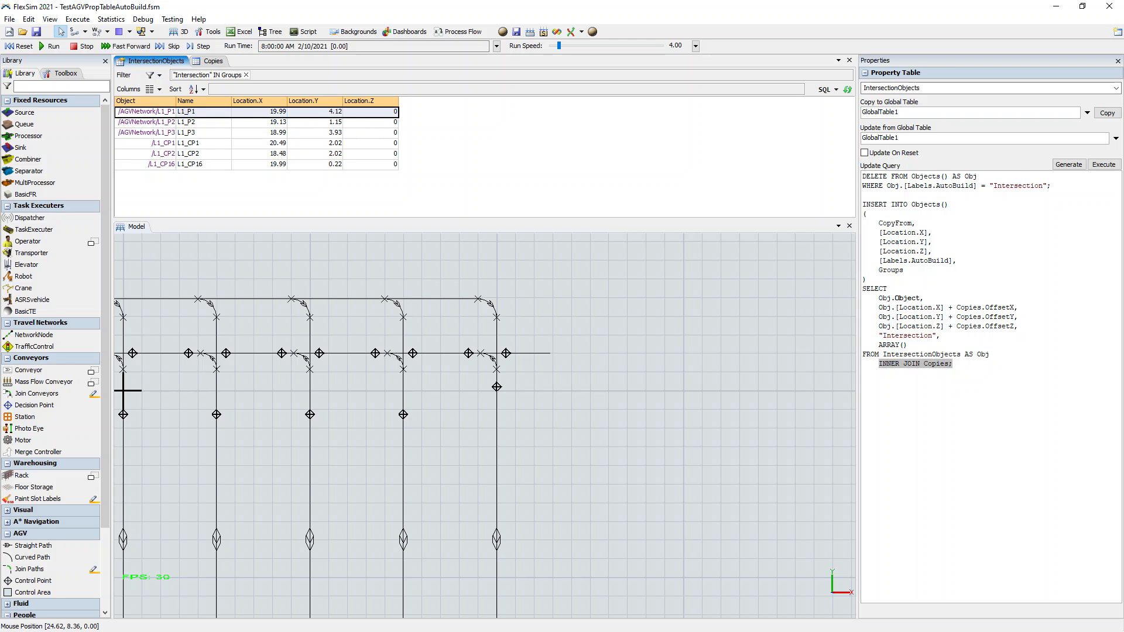
click(213, 61)
drag(176, 85, 256, 127)
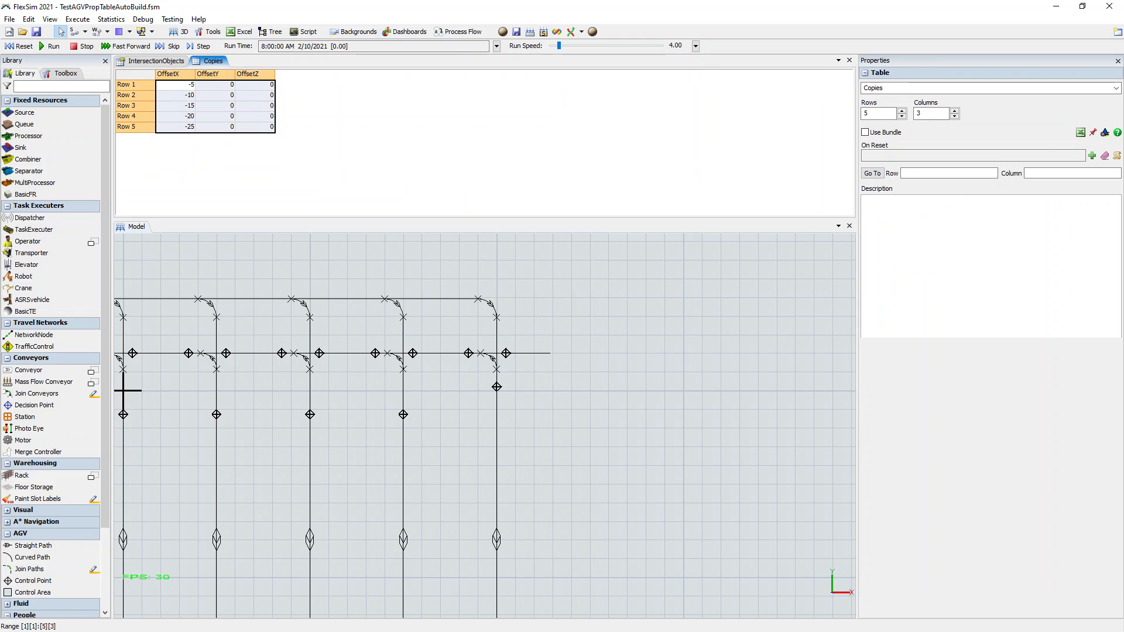
click(156, 61)
click(896, 298)
drag(146, 111, 370, 111)
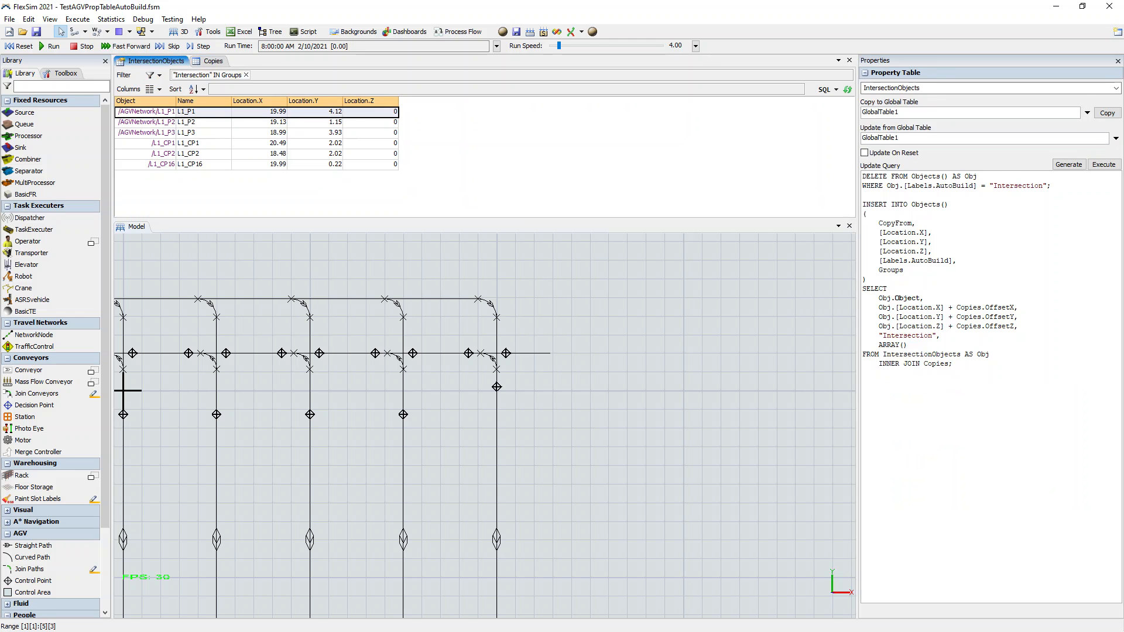
click(212, 60)
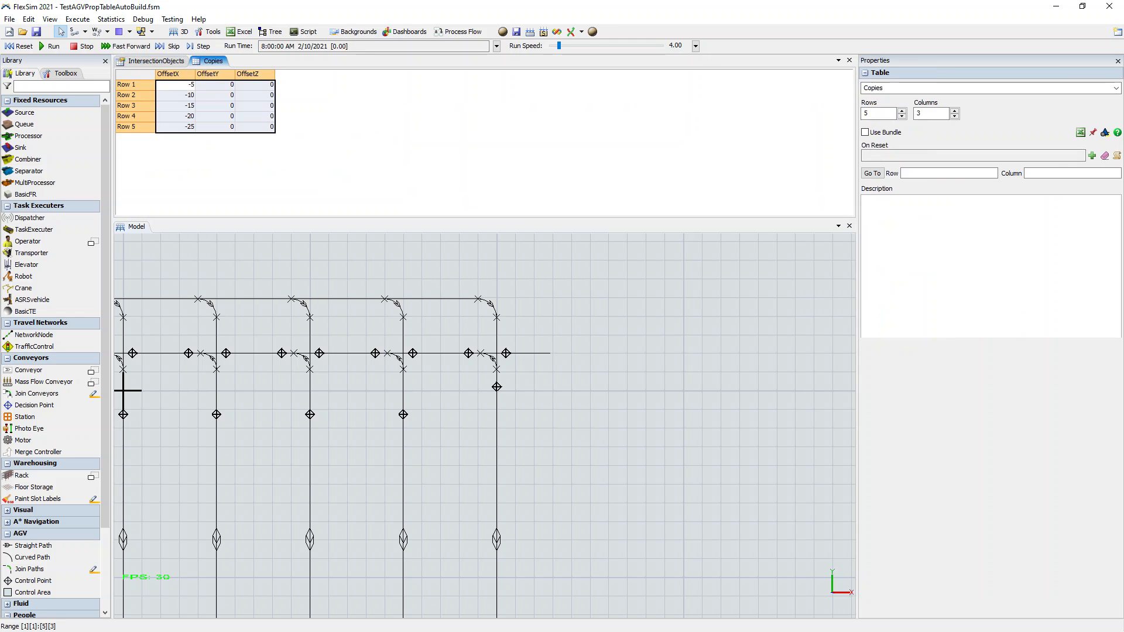
click(156, 61)
drag(146, 112, 370, 122)
click(181, 122)
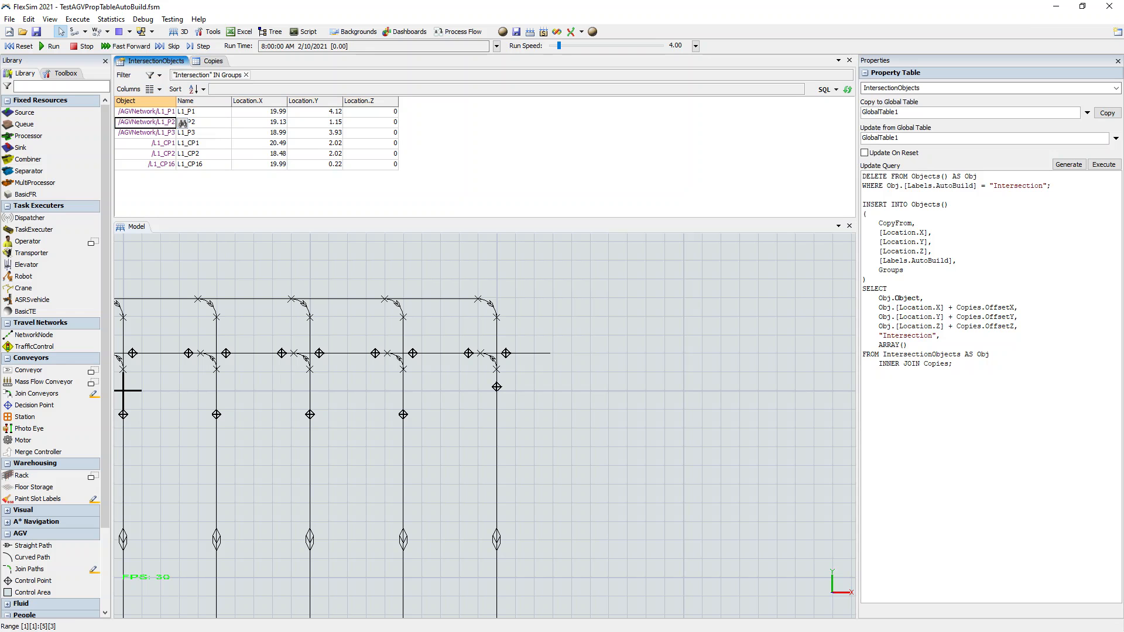
click(181, 112)
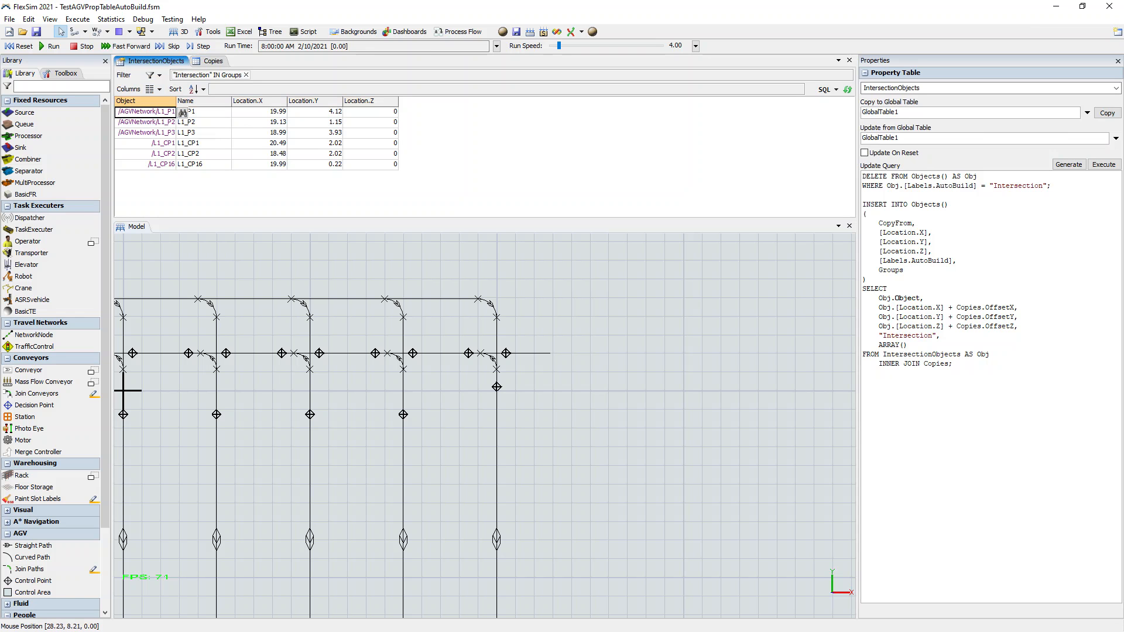
- Relate CopyFrom and Obj.Object in the query to the Object column of the property table
double_click(908, 223)
double_click(913, 298)
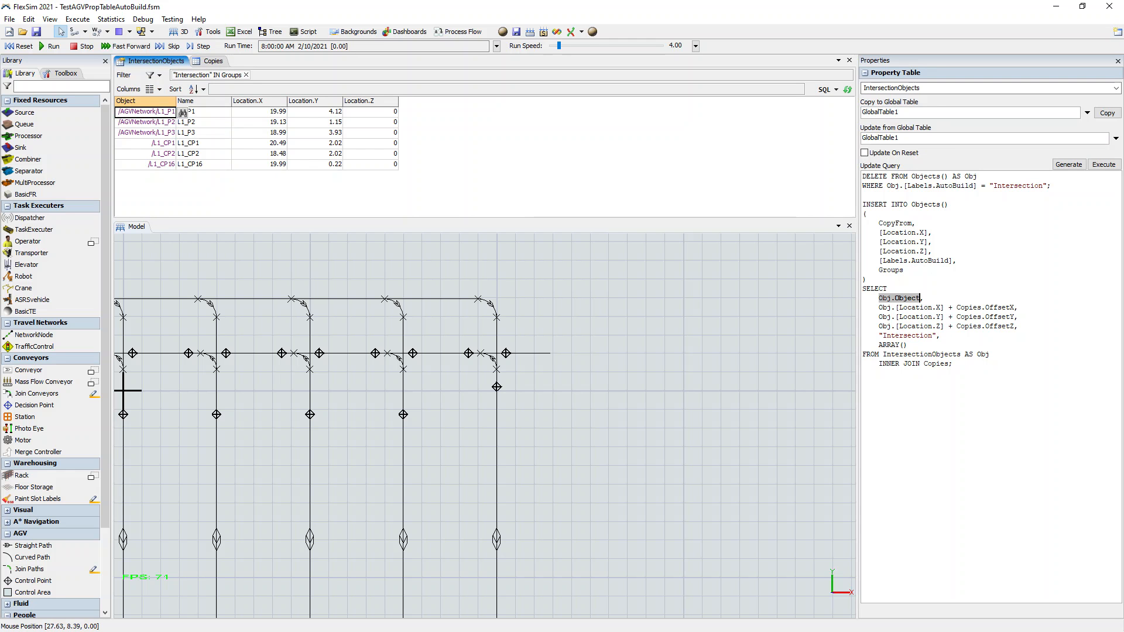
click(145, 101)
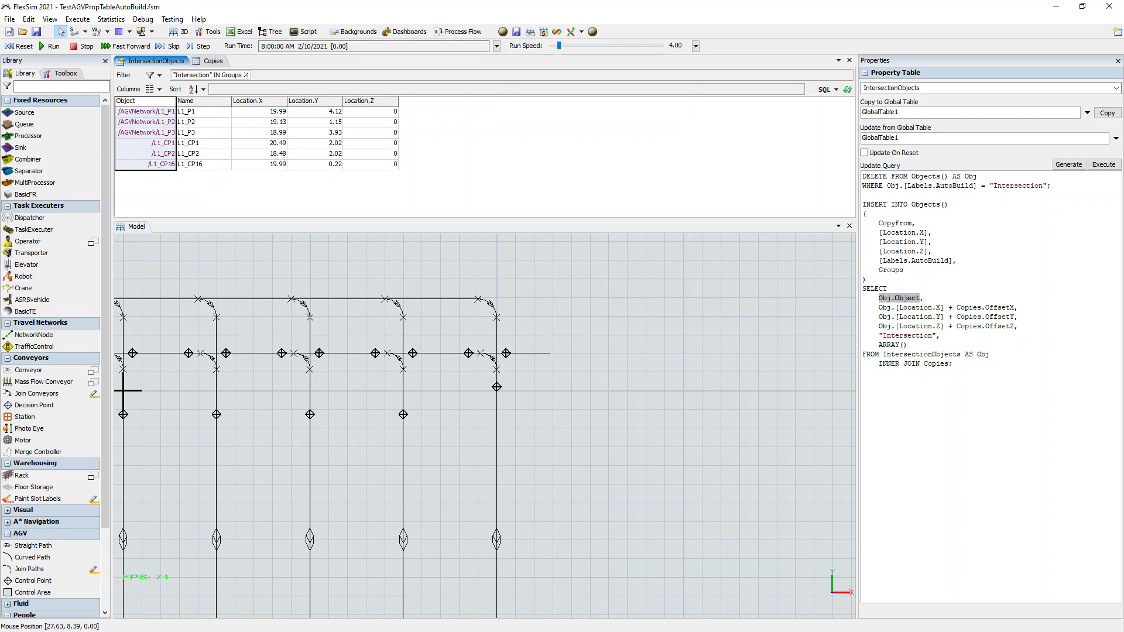
click(897, 298)
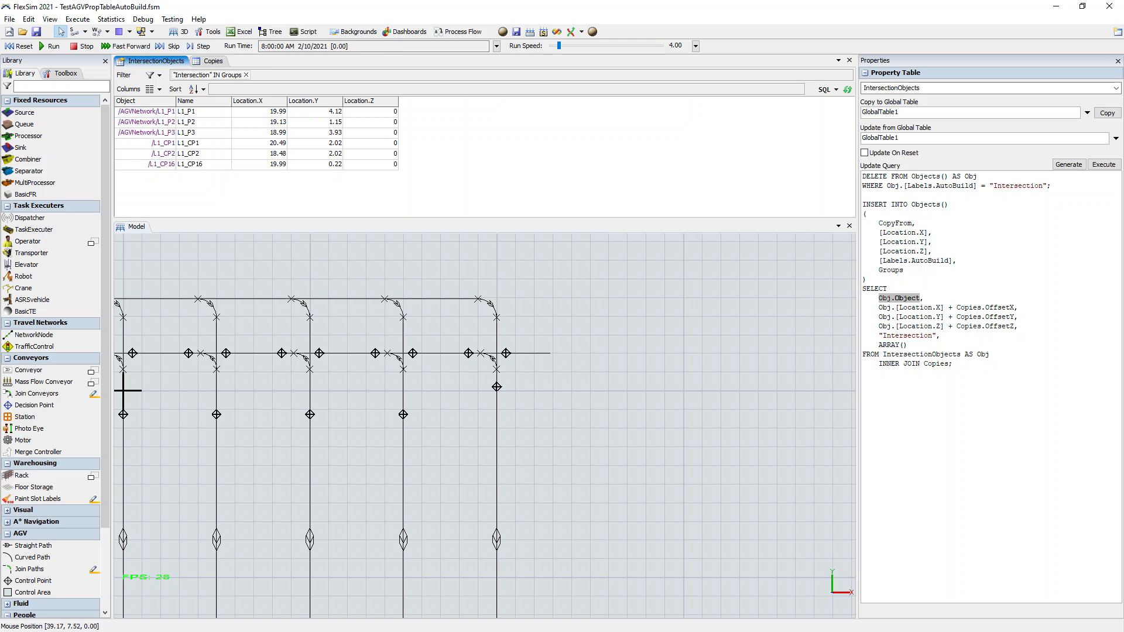
- Examine the Location.X, Location.Y, Location.Z and Labels.AutoBuild columns in the query's insert list
drag(879, 232, 932, 251)
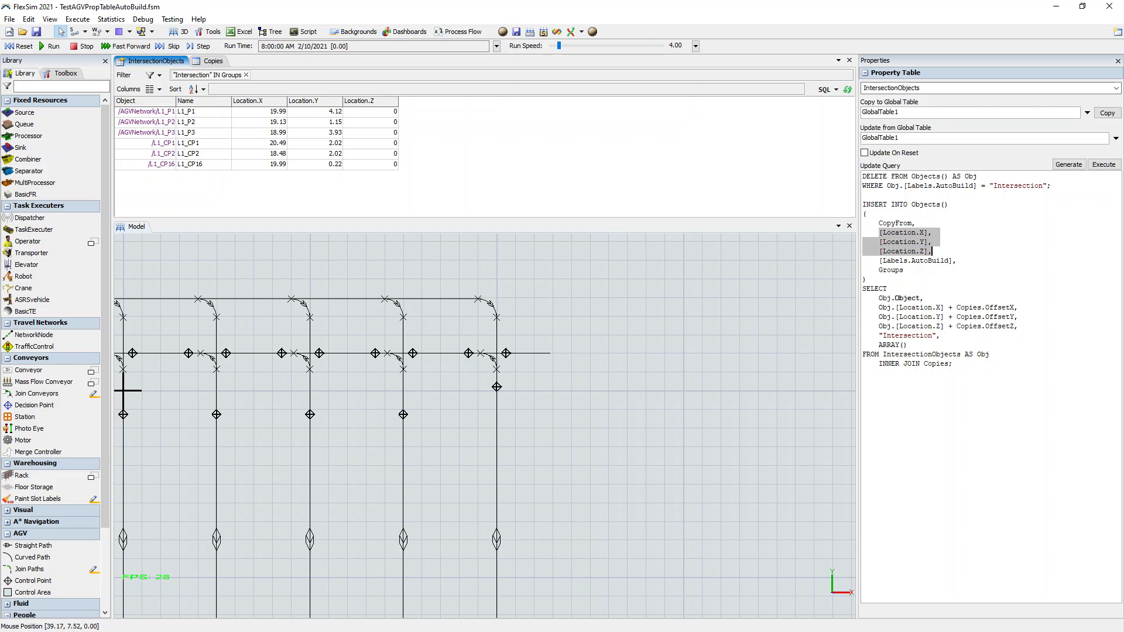
drag(957, 261, 879, 261)
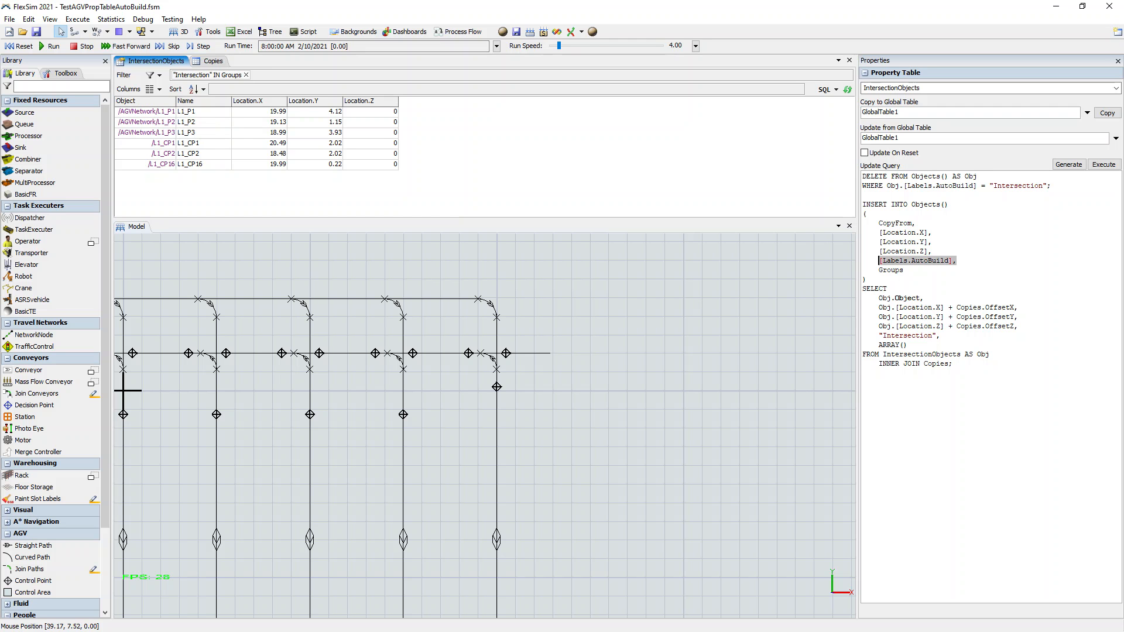
click(904, 269)
drag(954, 261, 879, 261)
- Compare the Groups column with its ARRAY() value, and review all rows of IntersectionObjects, leaving no cells selected
double_click(892, 270)
drag(879, 345, 908, 345)
double_click(891, 270)
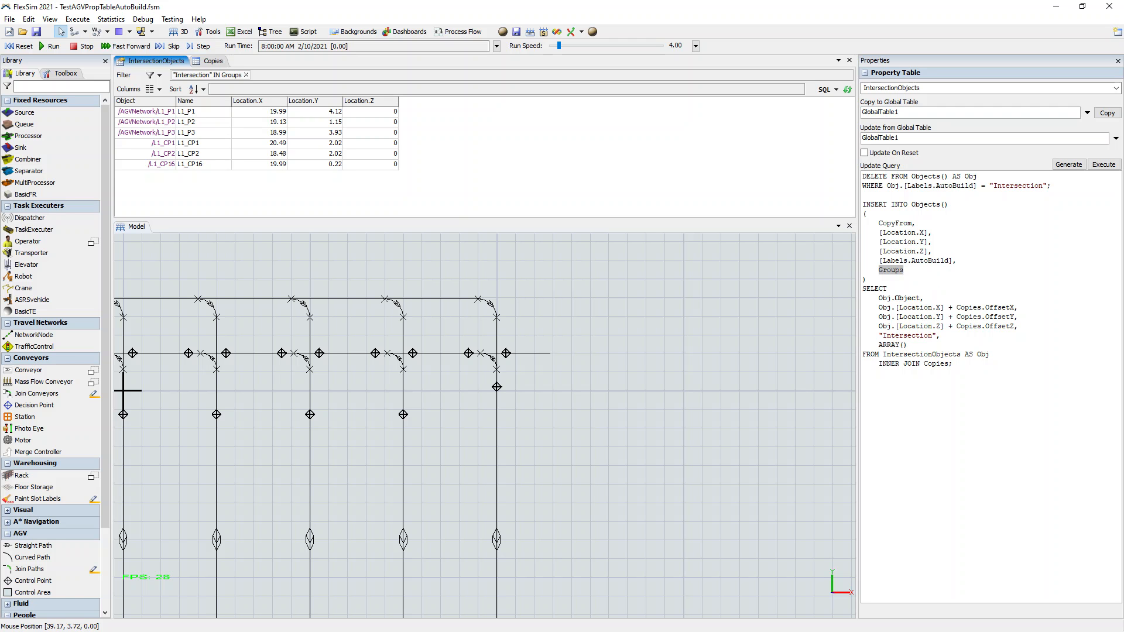
drag(908, 345, 879, 345)
drag(146, 111, 375, 165)
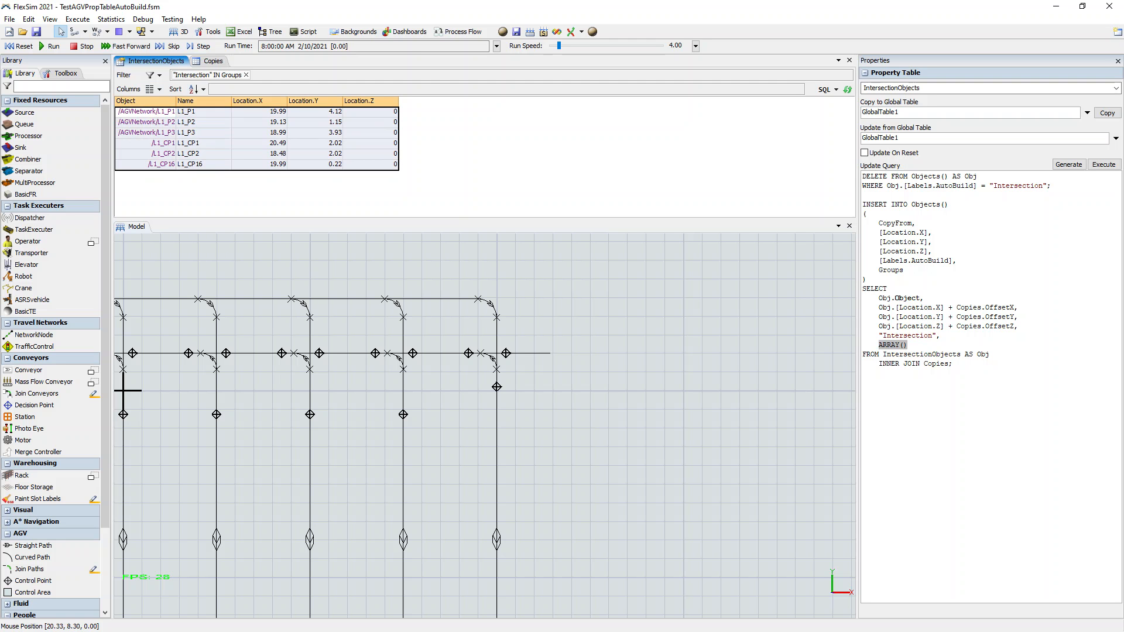
click(451, 167)
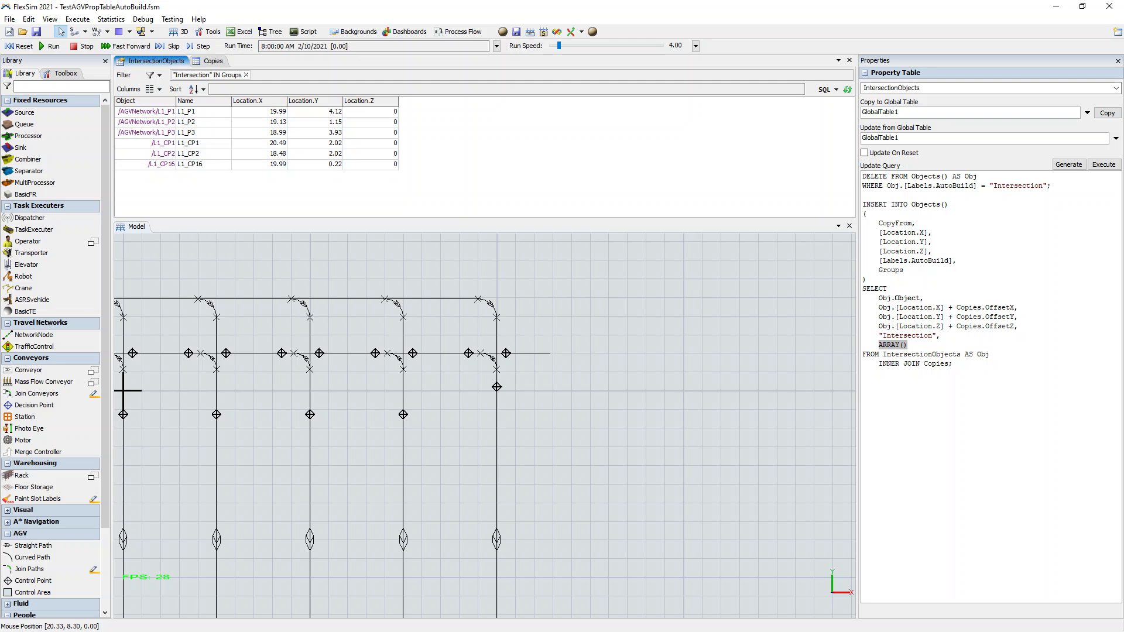
- Relate the "Intersection" value to the Labels.AutoBuild insert column and to the condition in the DELETE statement
click(924, 298)
drag(879, 335, 935, 336)
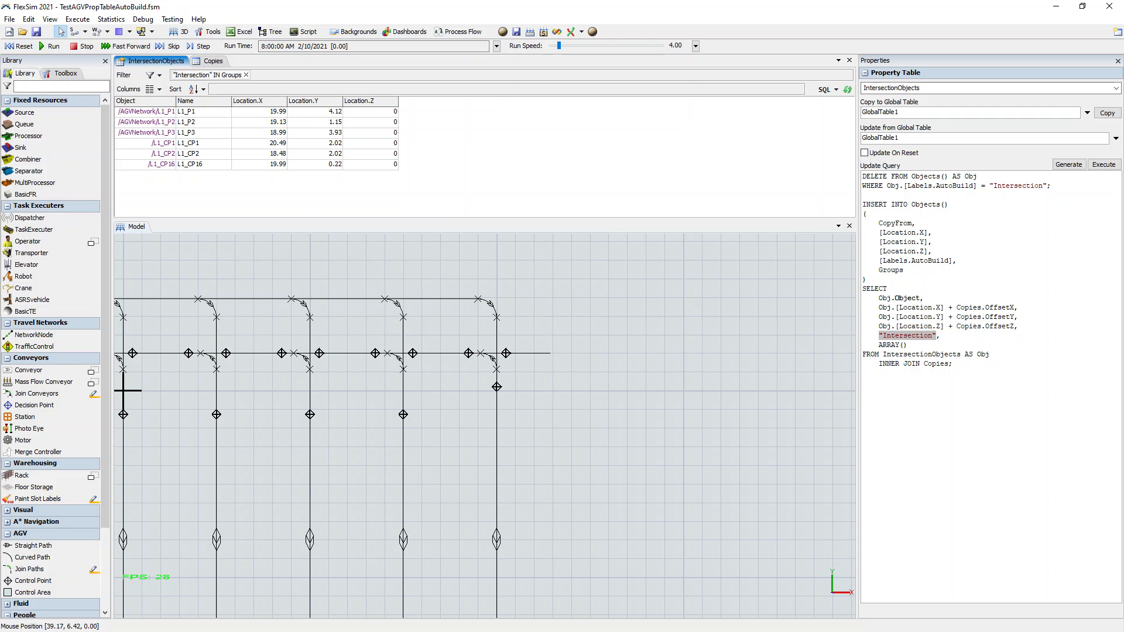
drag(879, 261, 952, 261)
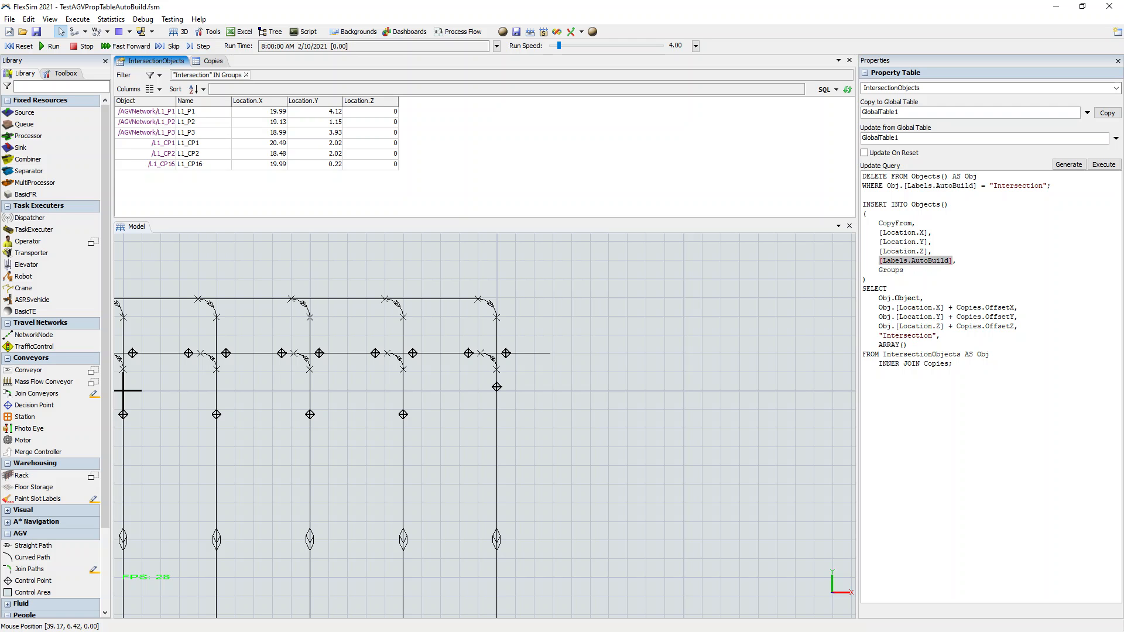
drag(879, 336, 936, 336)
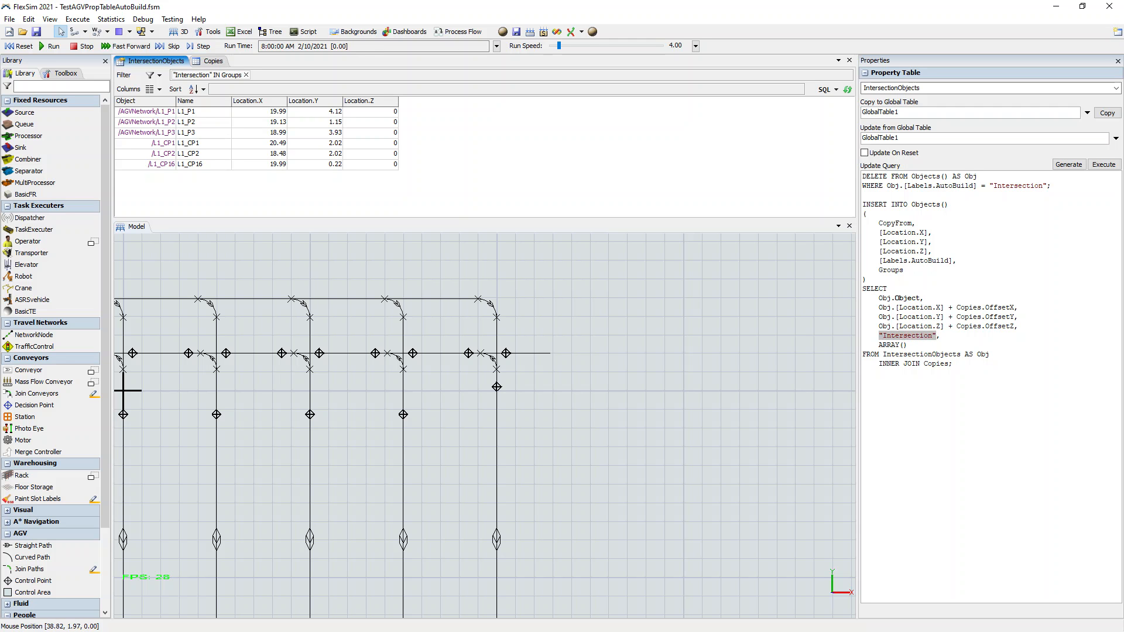
drag(1052, 186, 863, 176)
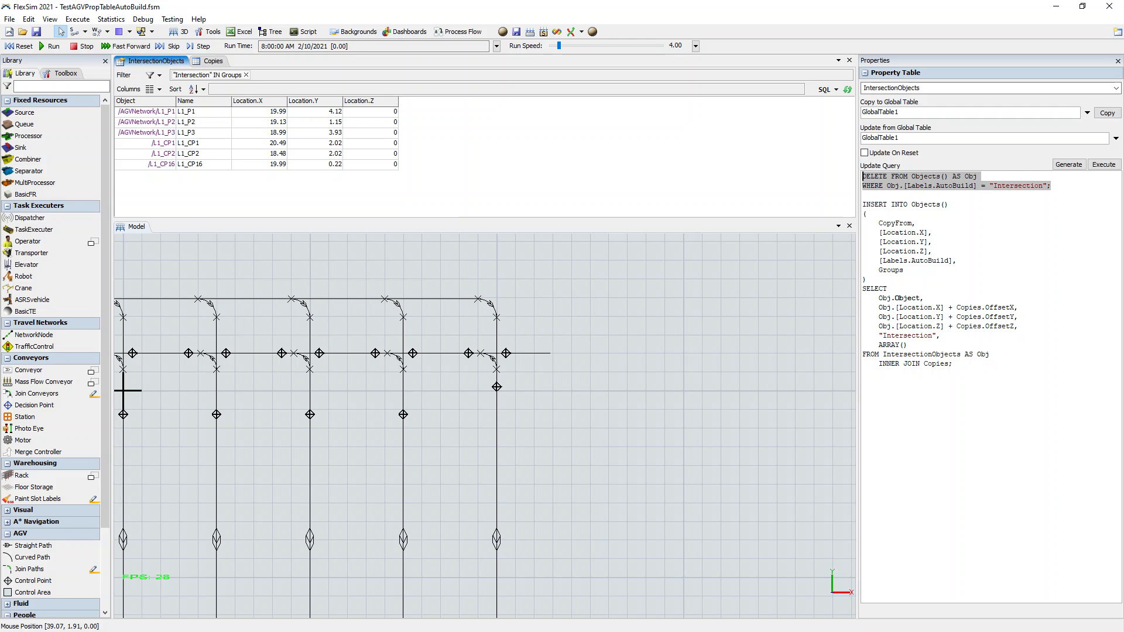
click(936, 233)
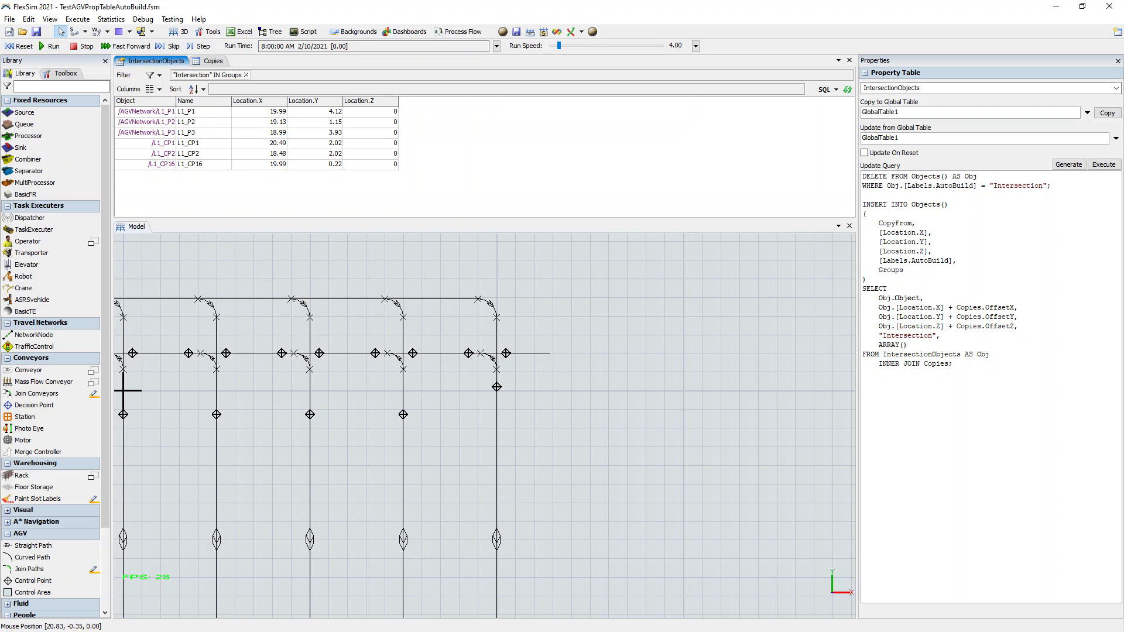
- Move control point L1_CP16 down its path to a Y location of about -0.72, and execute the IntersectionObjects update query
drag(496, 387, 496, 404)
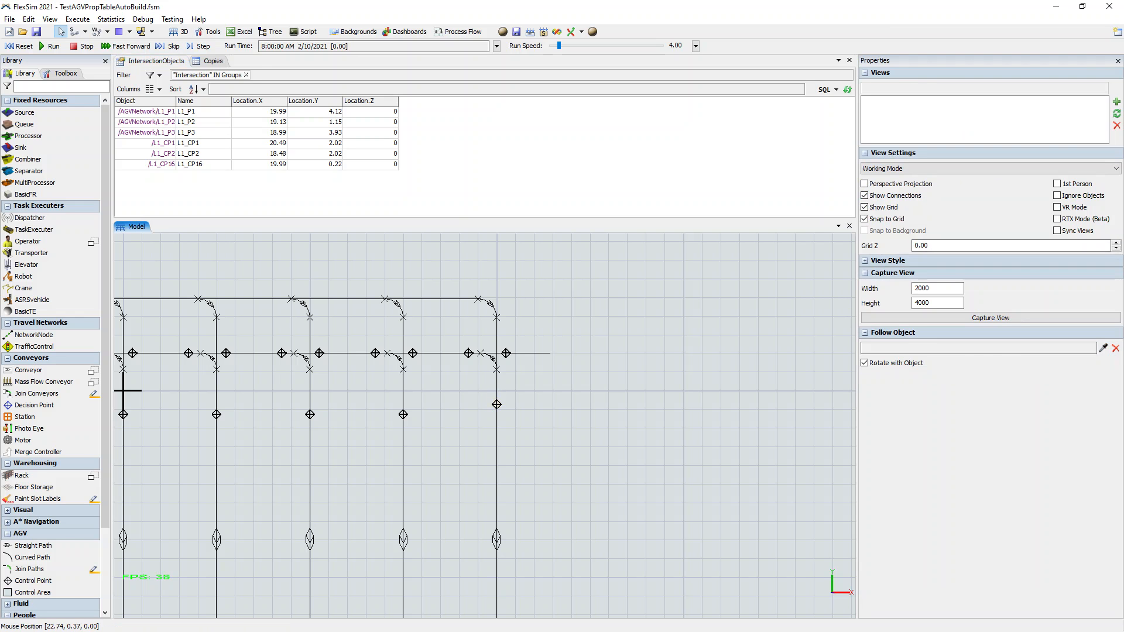
click(697, 196)
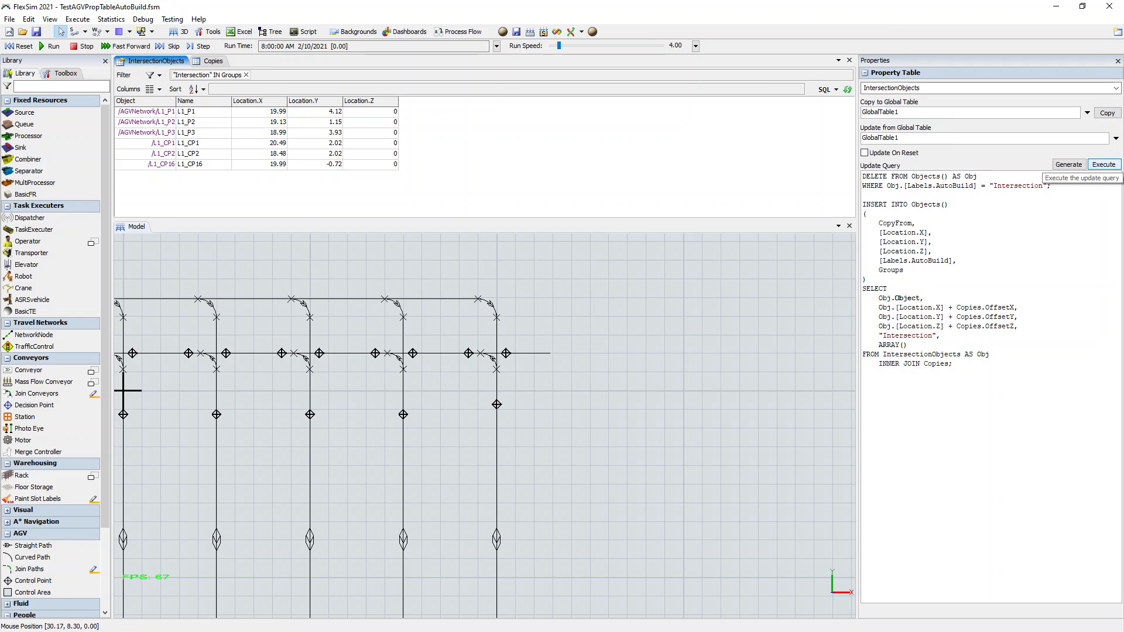
click(1104, 165)
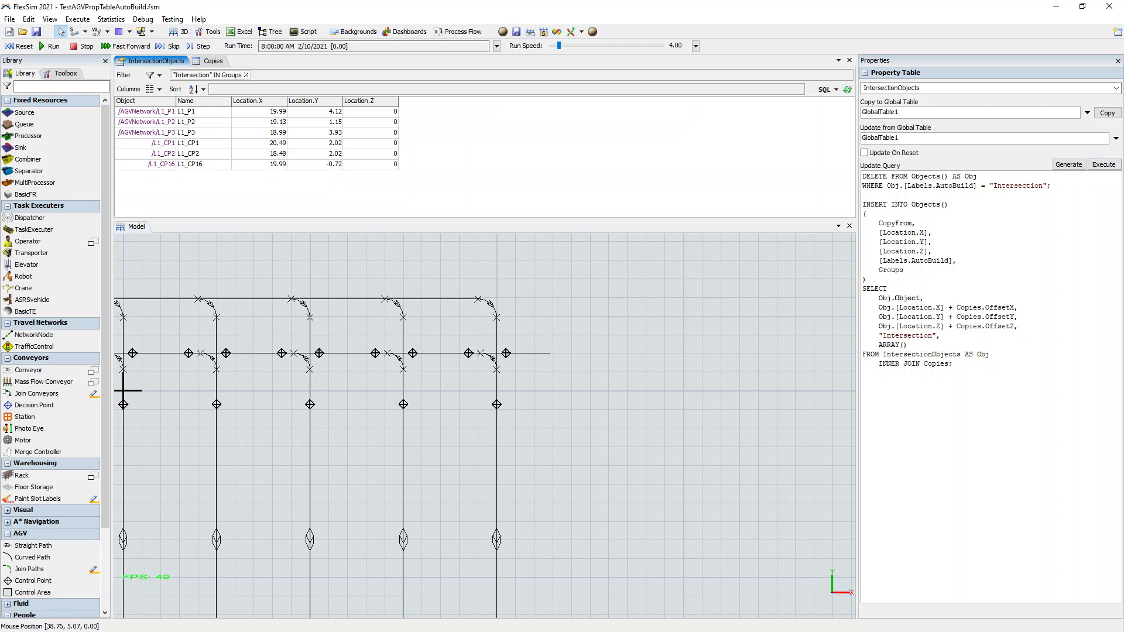
- Examine how the Location.X insert column is filled by Obj.[Location.X] plus Copies.OffsetX in the SELECT list
drag(878, 307, 949, 308)
drag(879, 233, 928, 232)
drag(878, 307, 944, 308)
drag(957, 308, 1016, 308)
- Compare the OffsetX values in Copies with the Location.X value of L1_P1 in IntersectionObjects
click(212, 61)
click(177, 85)
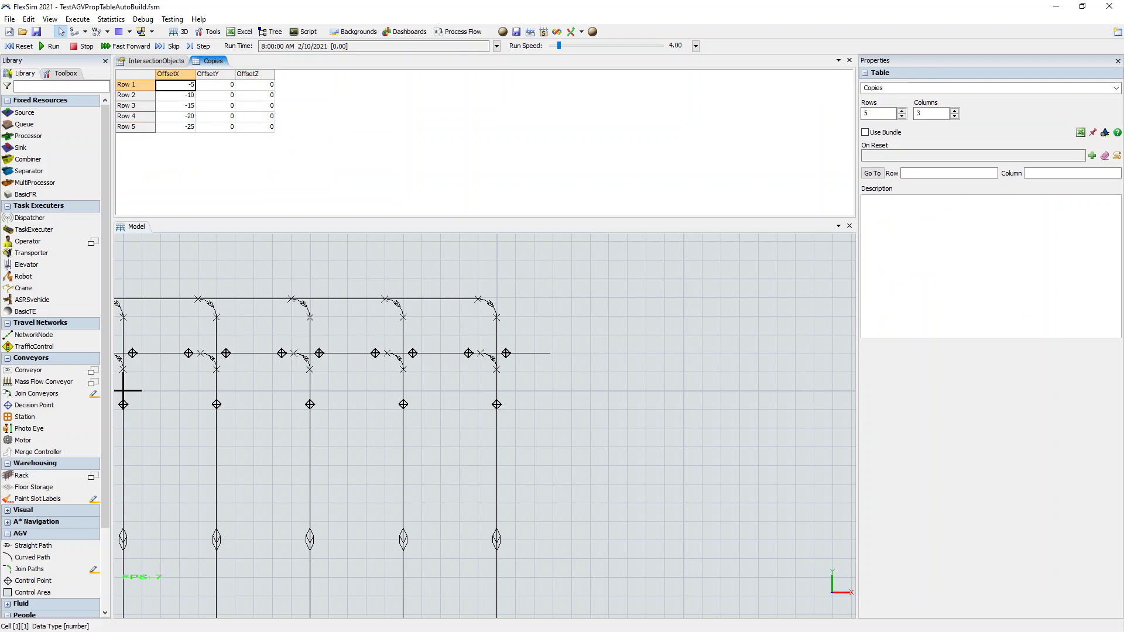
drag(177, 85, 177, 127)
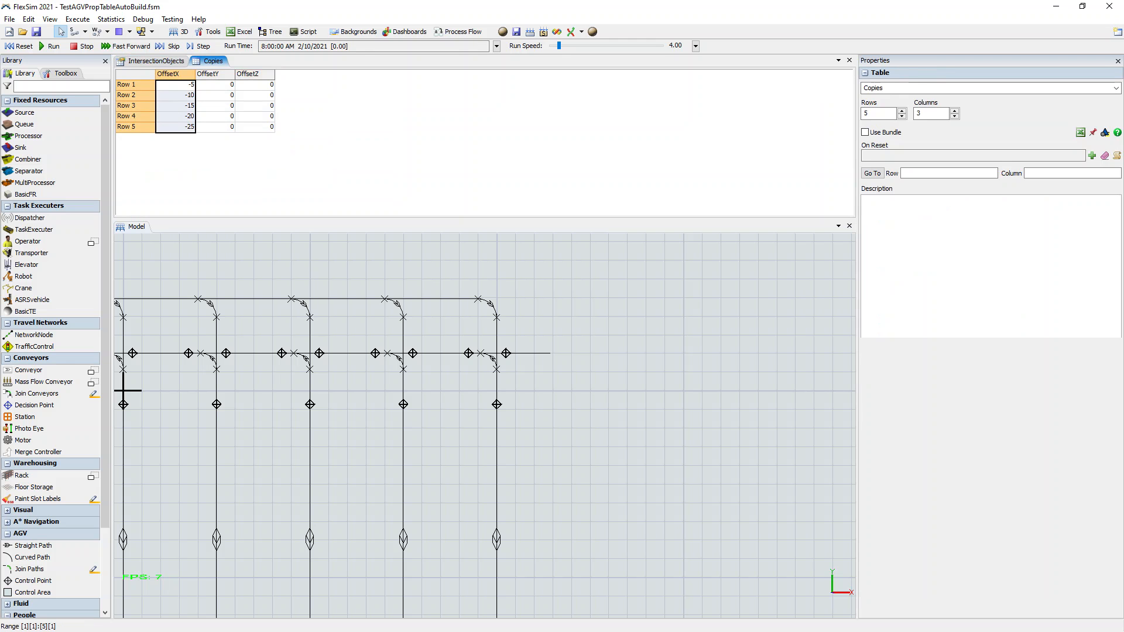
click(156, 61)
click(259, 111)
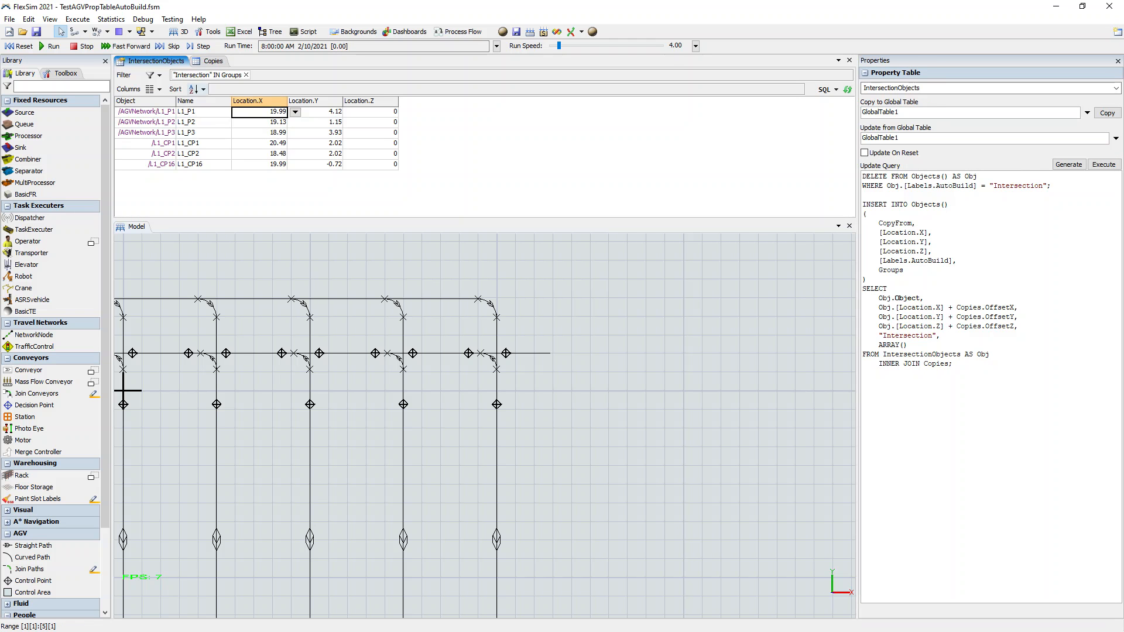
click(213, 61)
click(177, 85)
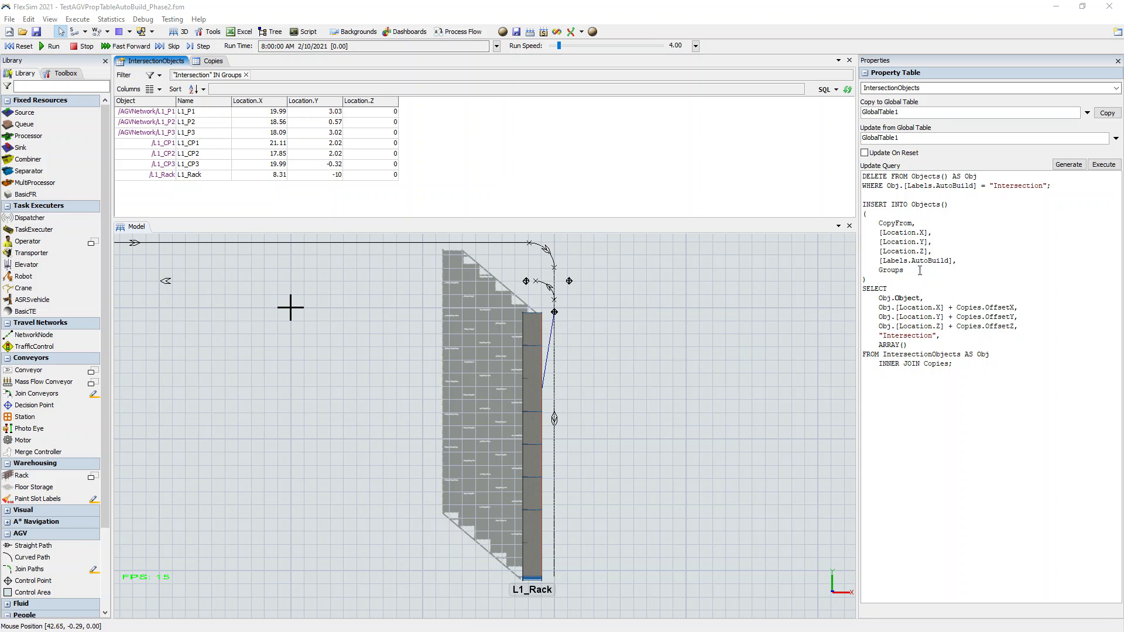
- Add a widened AGVConnections.Location column to IntersectionObjects, and review the L1_CP3 and L1_Rack rows
click(920, 270)
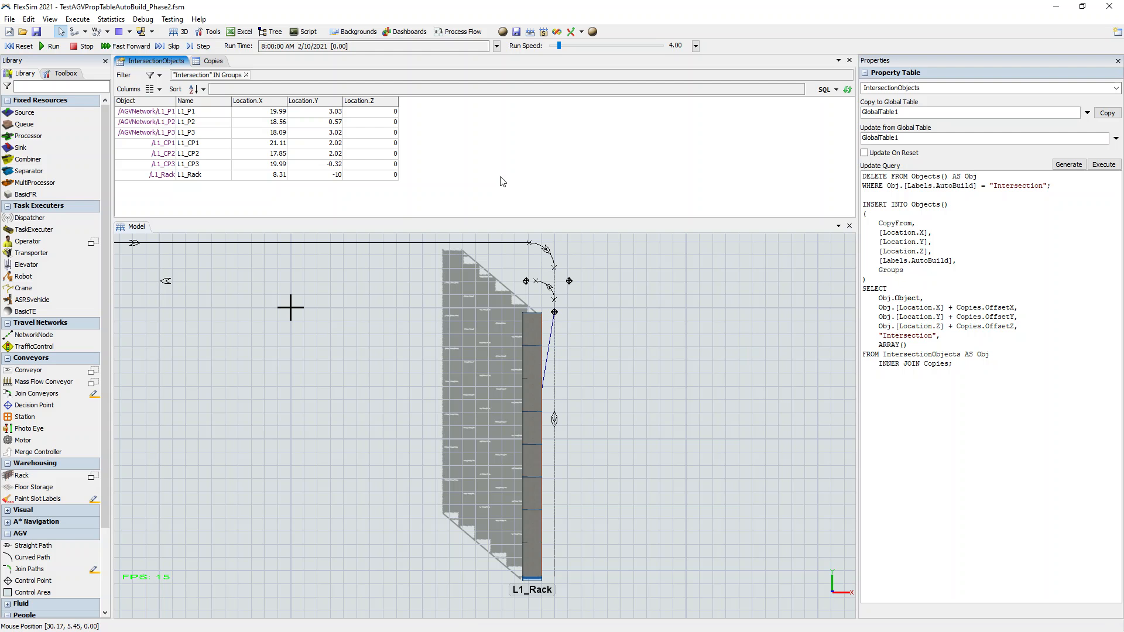
click(156, 91)
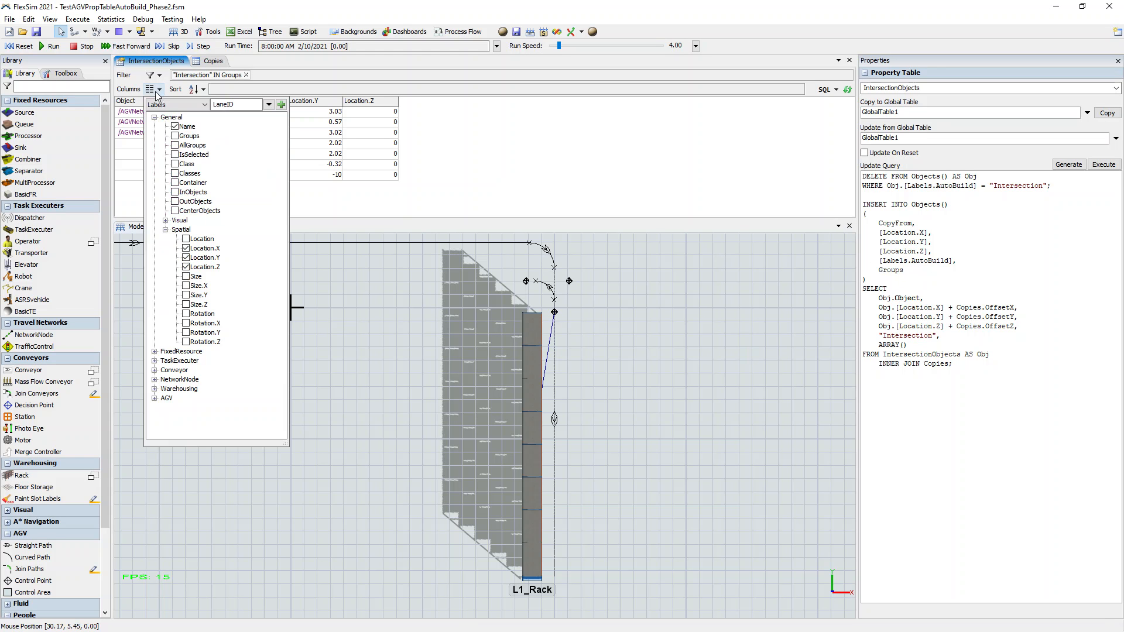
click(176, 106)
click(173, 130)
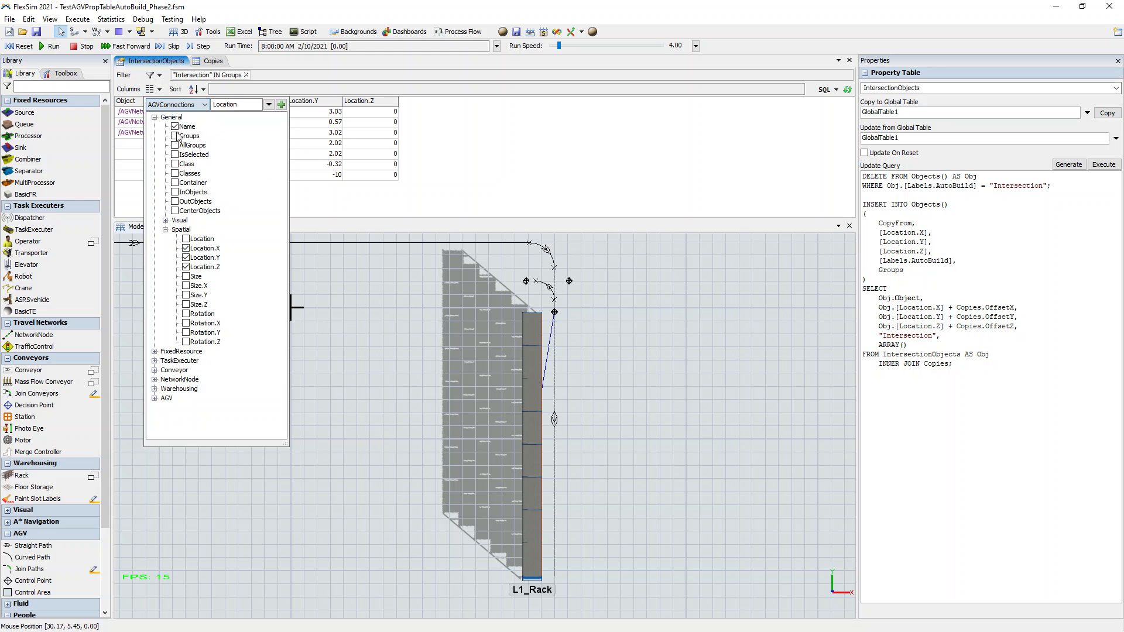
click(282, 104)
click(509, 175)
drag(454, 100, 498, 101)
drag(174, 165, 437, 177)
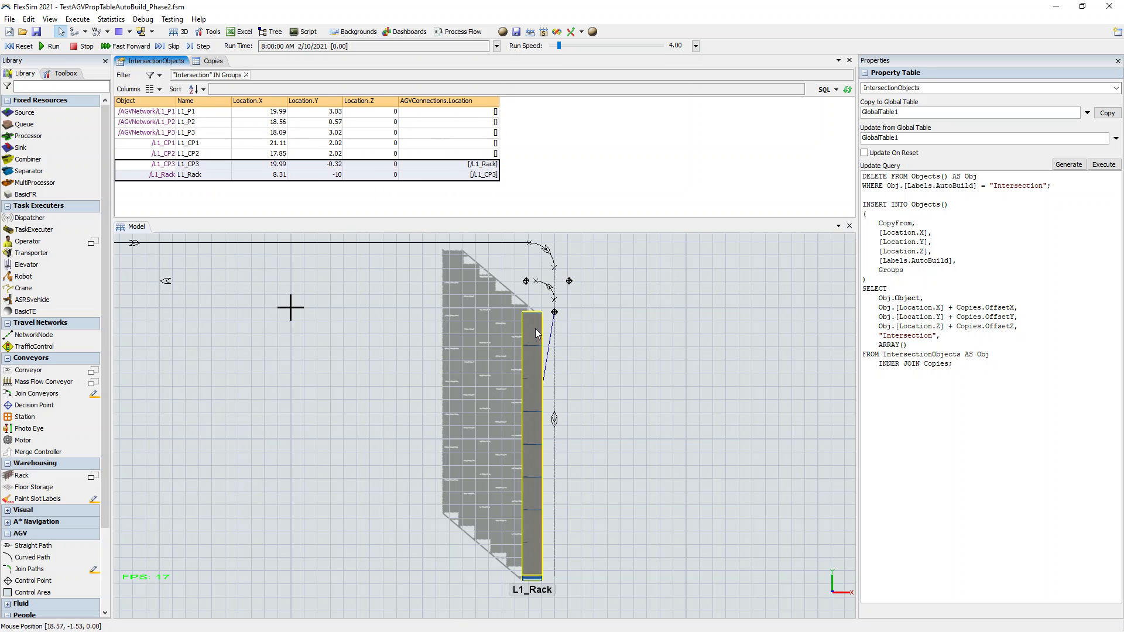
click(550, 194)
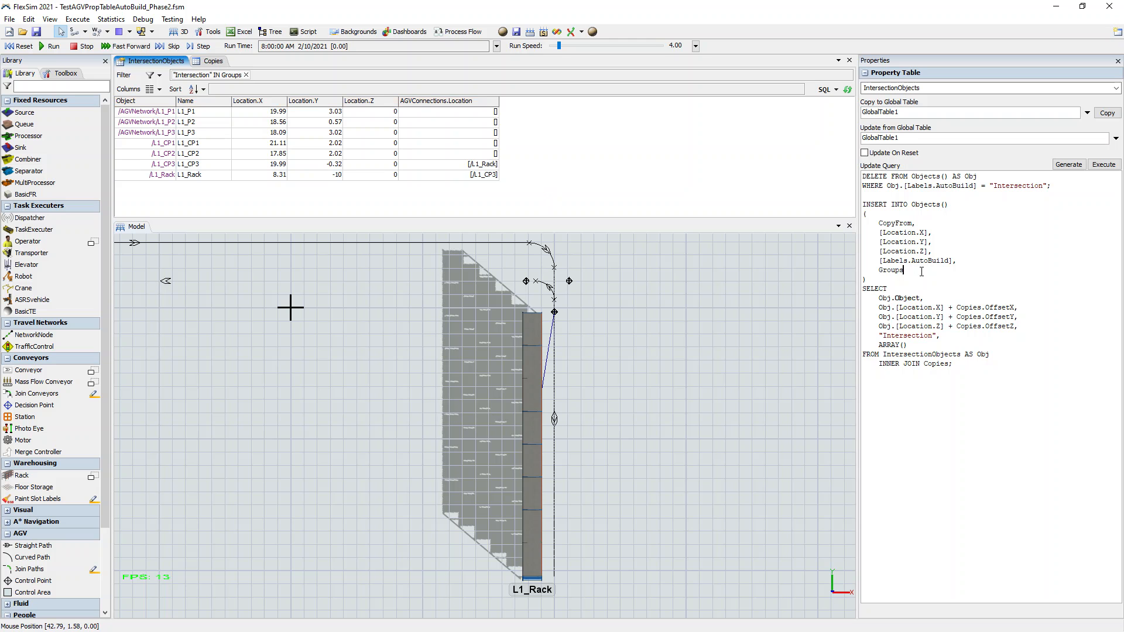
- Add [AGVConnections.Location] after Groups in the update query's insert column list
key(Return)
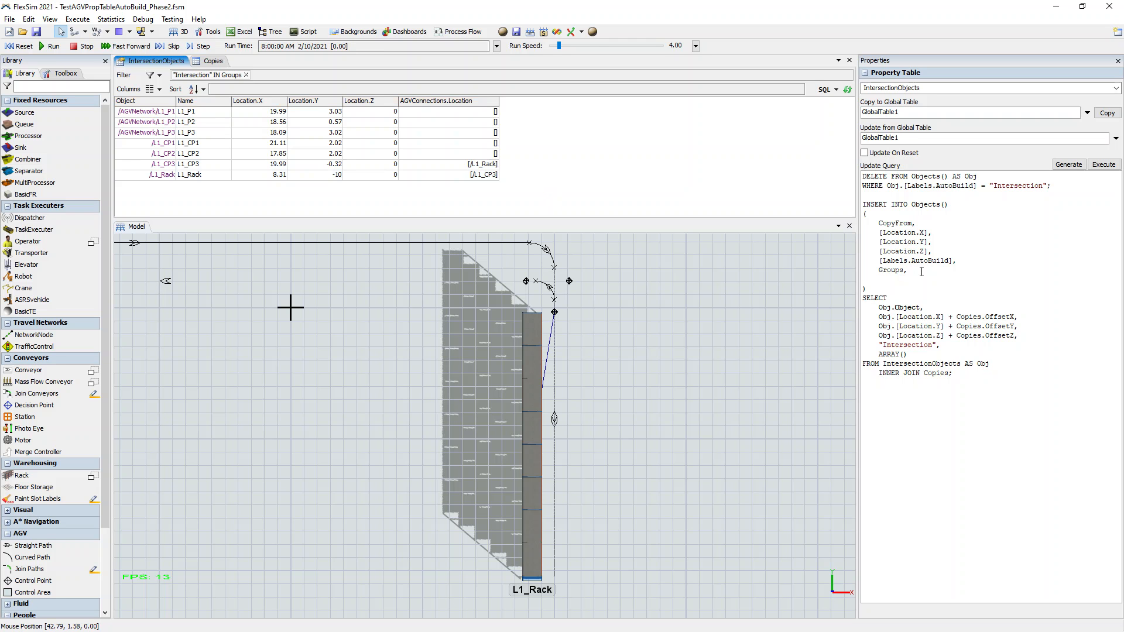
text([AGV)
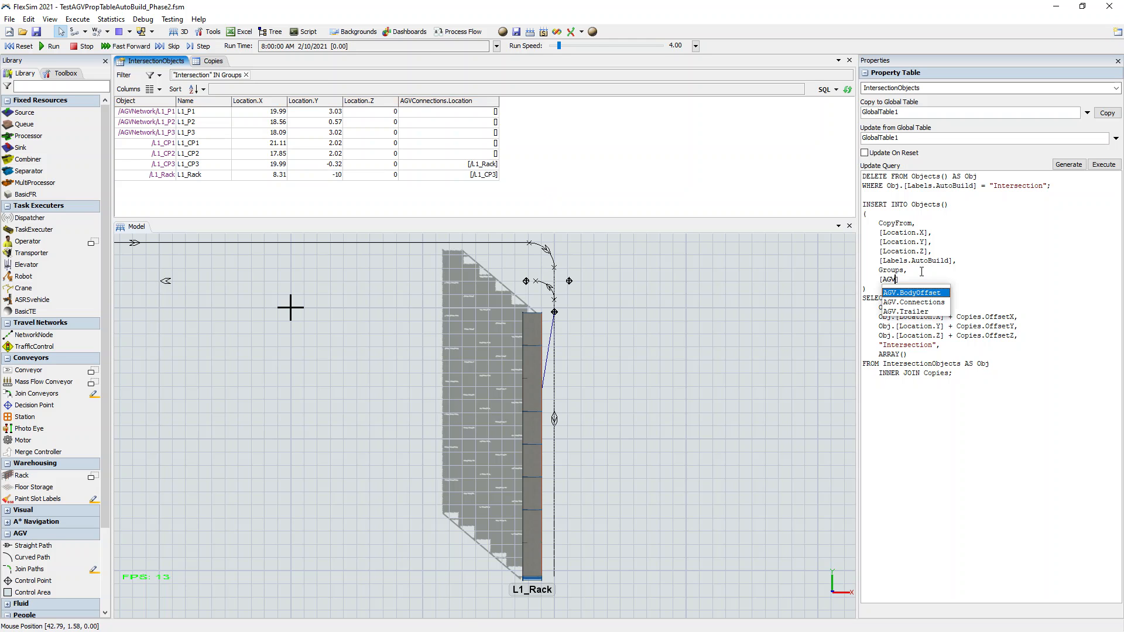
text(Conn)
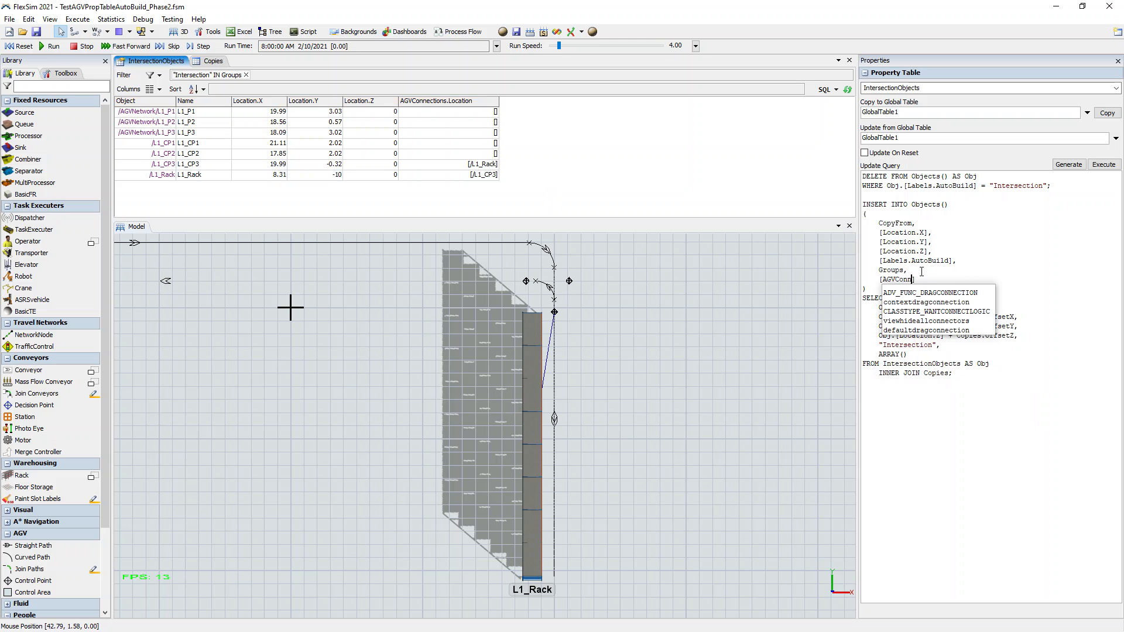
text(ections.Location)
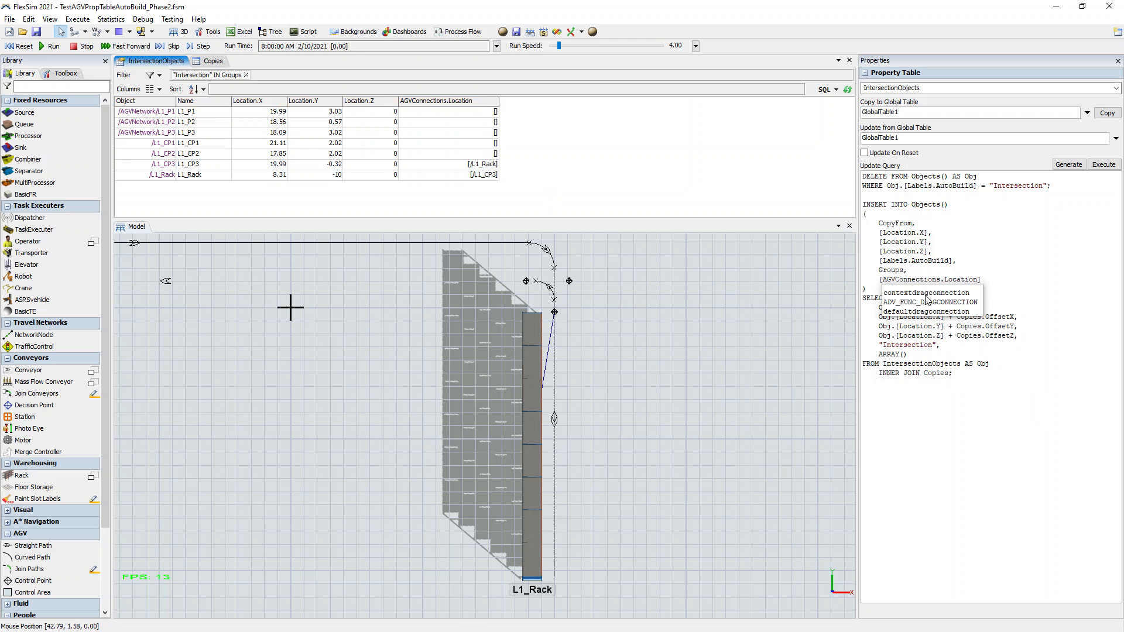
- Add Obj.[AGVConnections.Location] after ARRAY() in the SELECT list, and execute the update query
click(949, 358)
text(,)
key(Return)
text(Obj.[AGV)
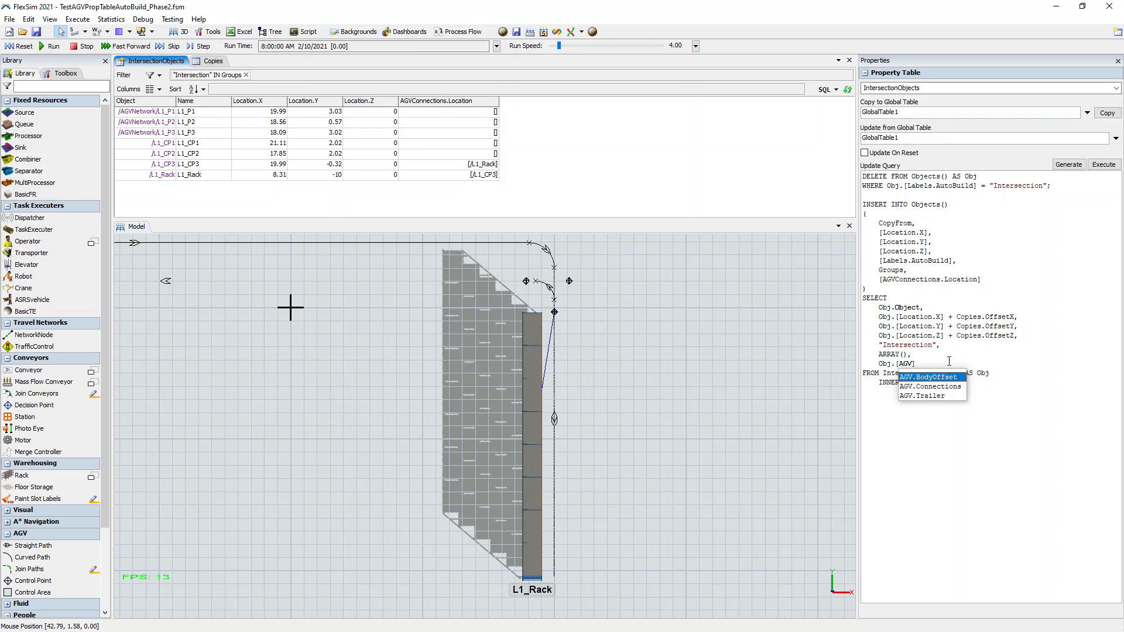
text(Connections.Location)
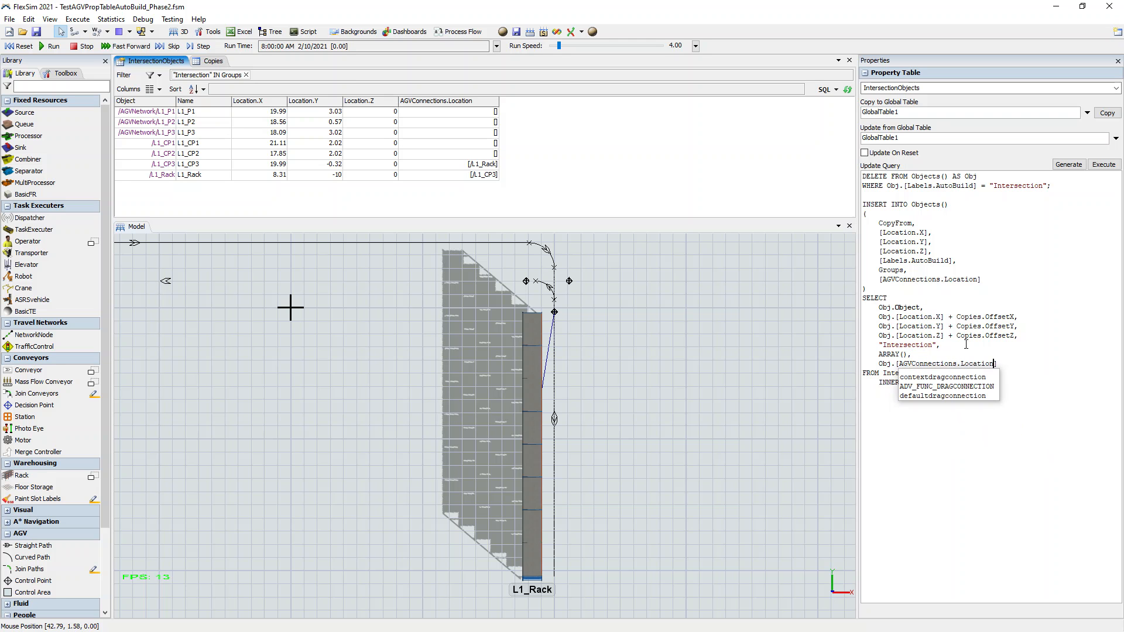
text(])
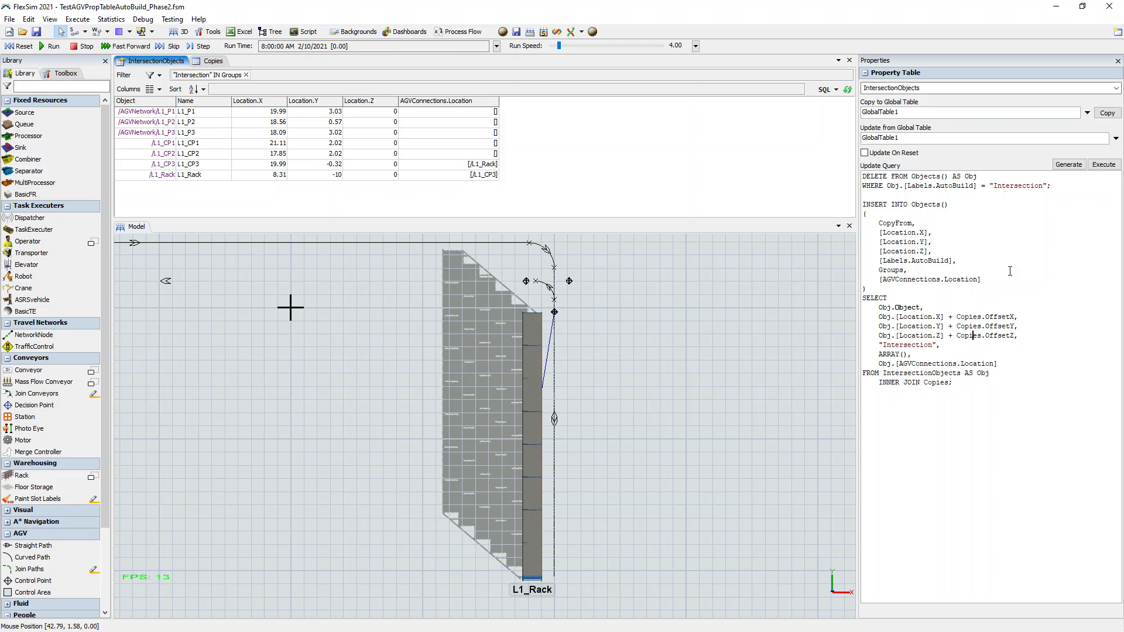
click(1104, 165)
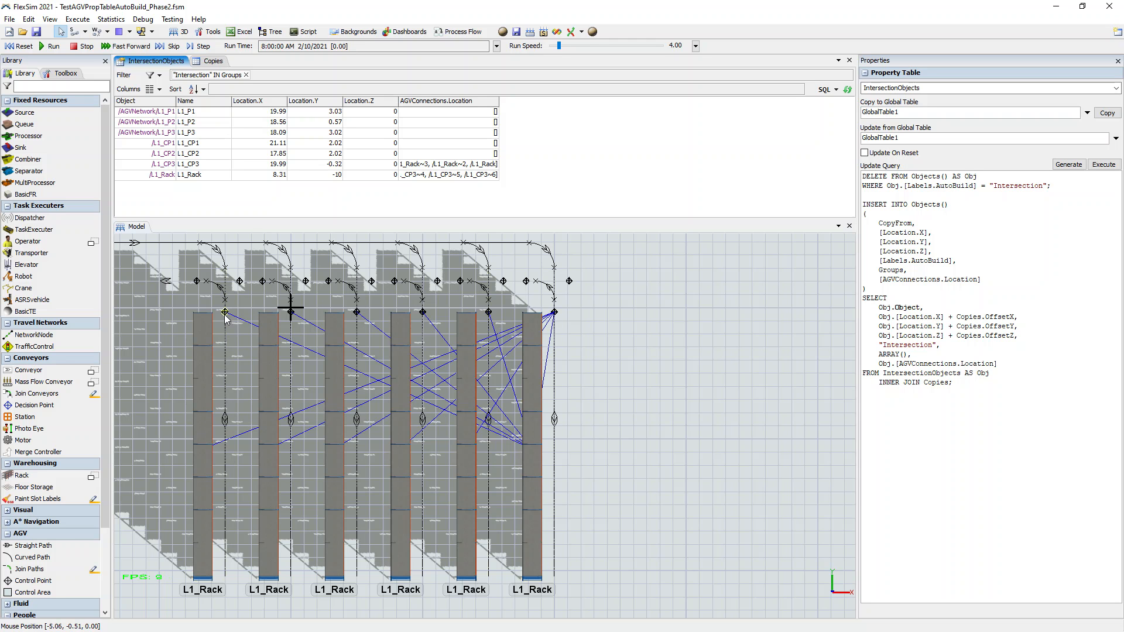
- Remove the AGVConnections.Location column from the IntersectionObjects table
right_click(457, 104)
click(474, 112)
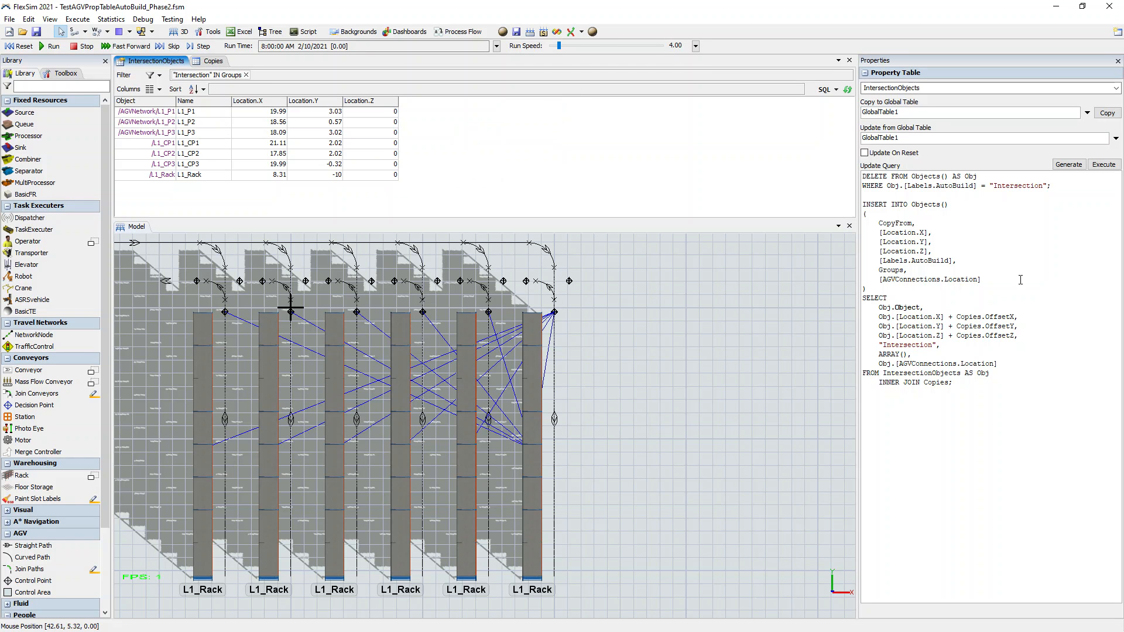
drag(981, 279, 905, 269)
key(BackSpace)
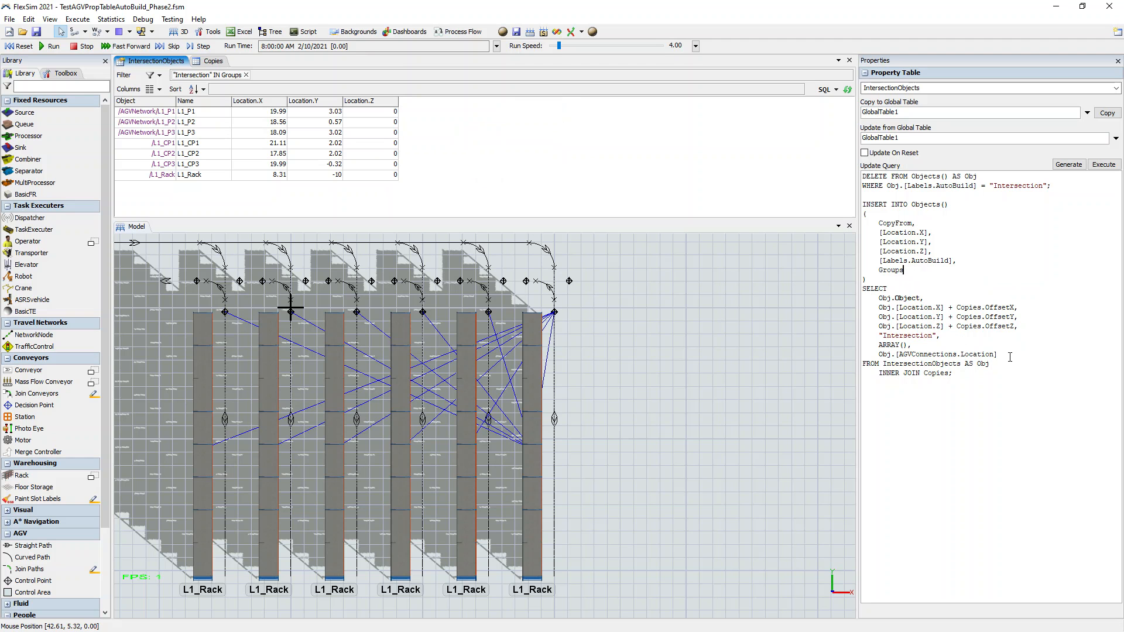
key(ctrl+z)
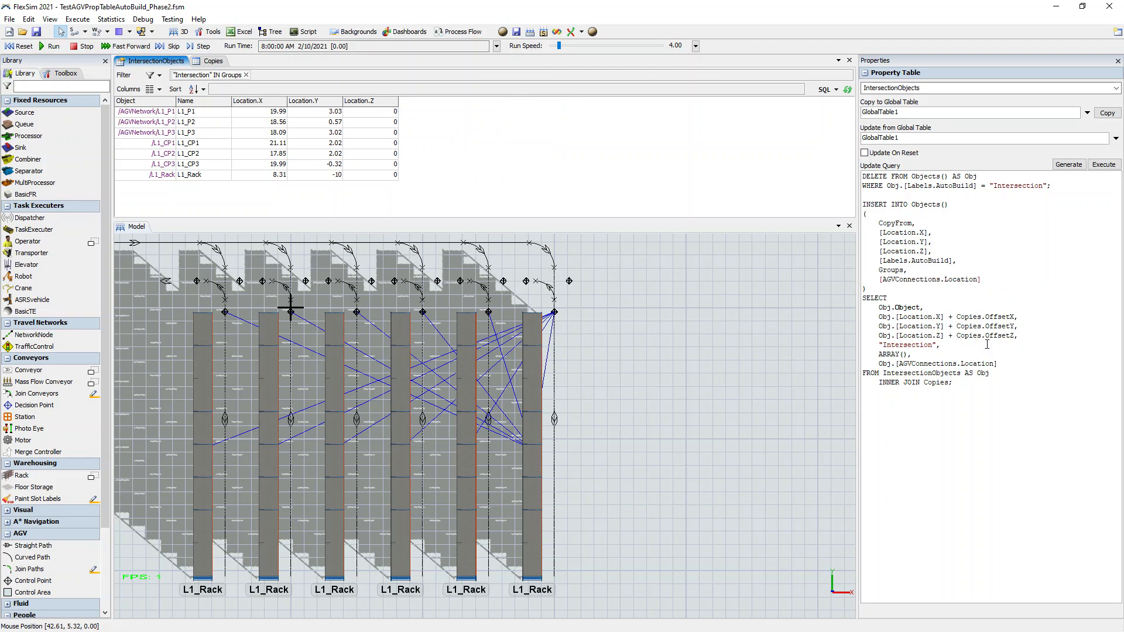
- Delete Obj.[AGVConnections.Location] from the SELECT list, keeping its line empty after ARRAY()
drag(1000, 364, 879, 364)
key(BackSpace)
- Examine the first row and all NamePrefix values in the Copies table
click(211, 61)
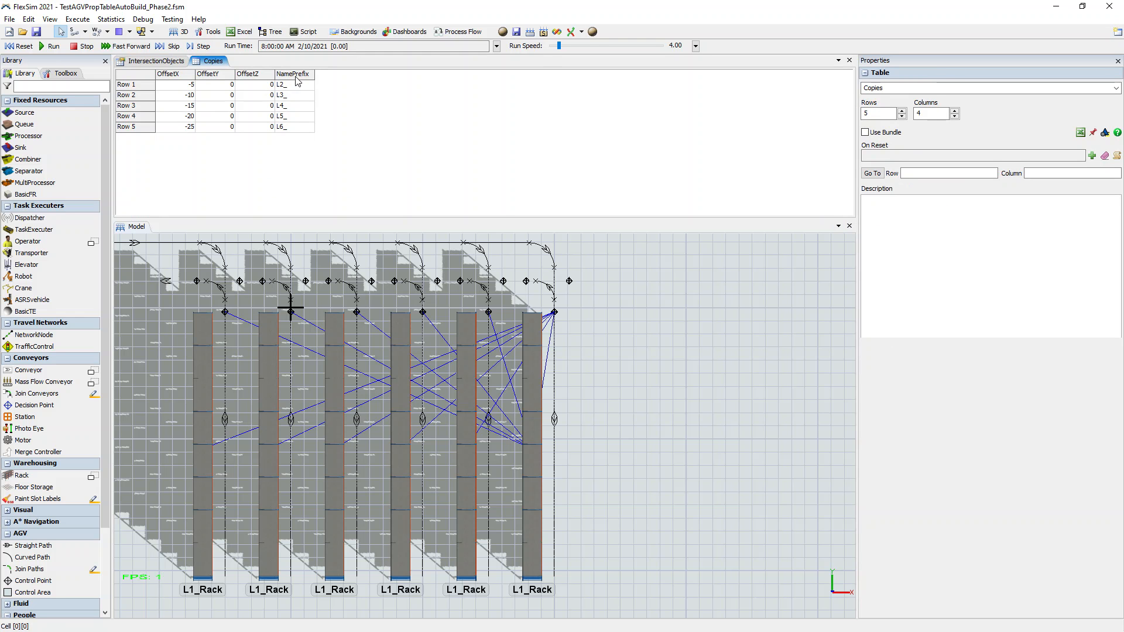
drag(176, 86, 284, 89)
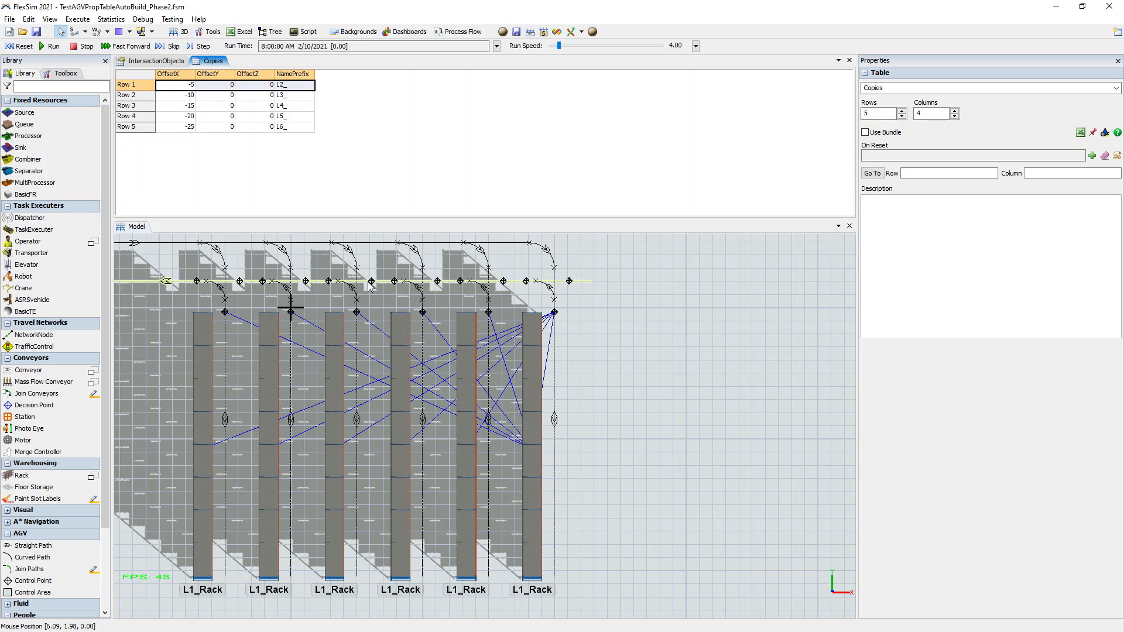
click(291, 106)
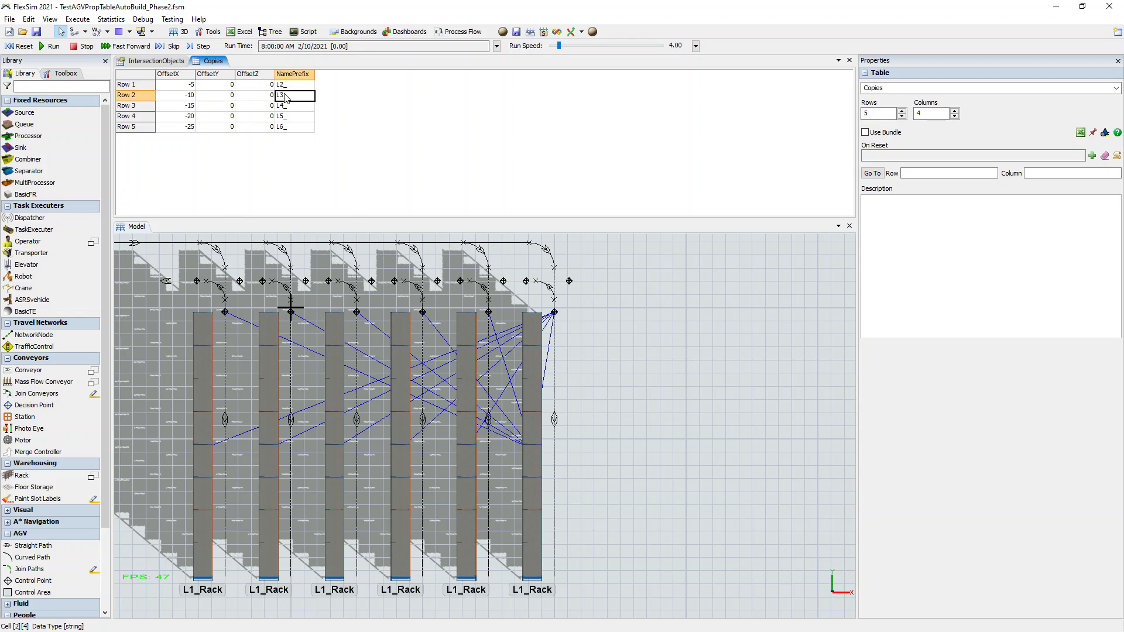
drag(290, 87, 292, 156)
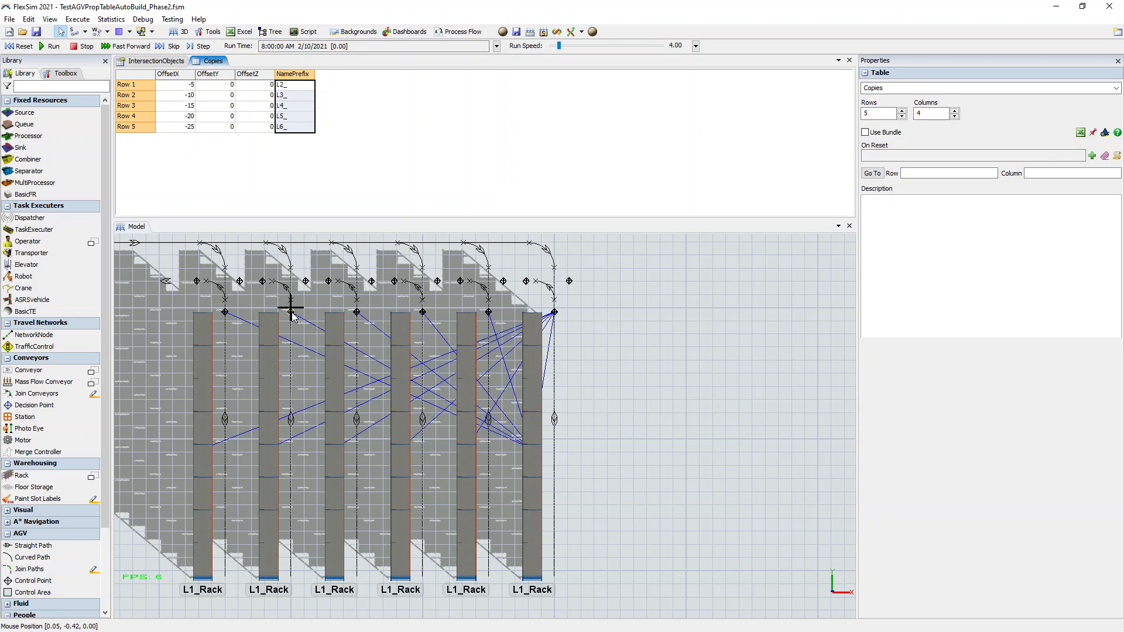
- Review all object names in the Name column of IntersectionObjects, leaving no cells selected
click(162, 61)
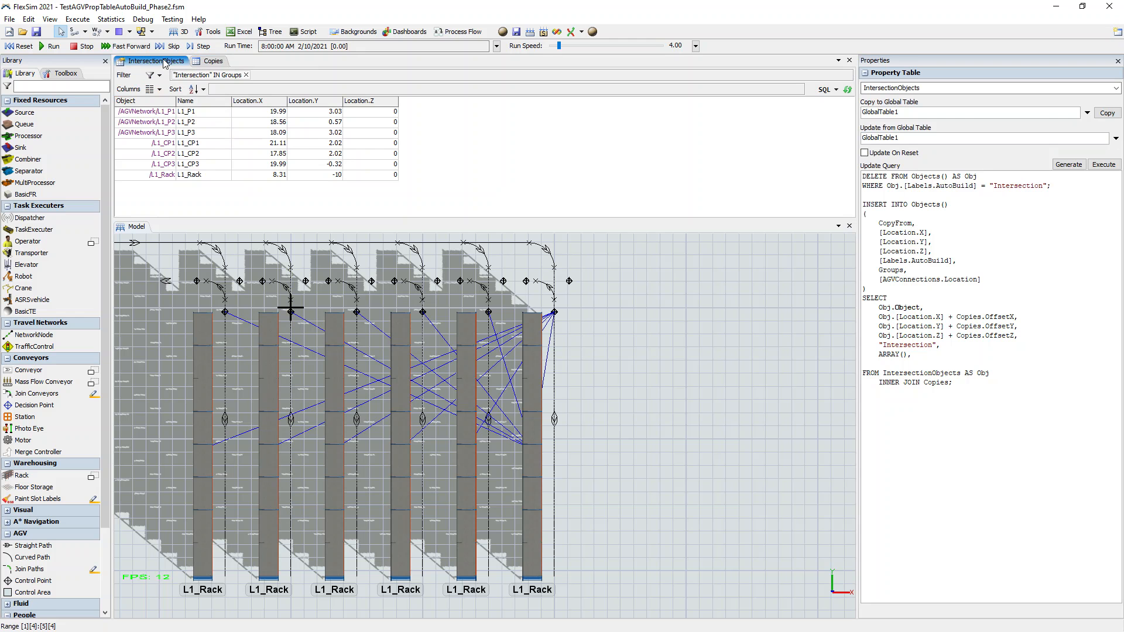
click(194, 113)
drag(194, 113, 197, 177)
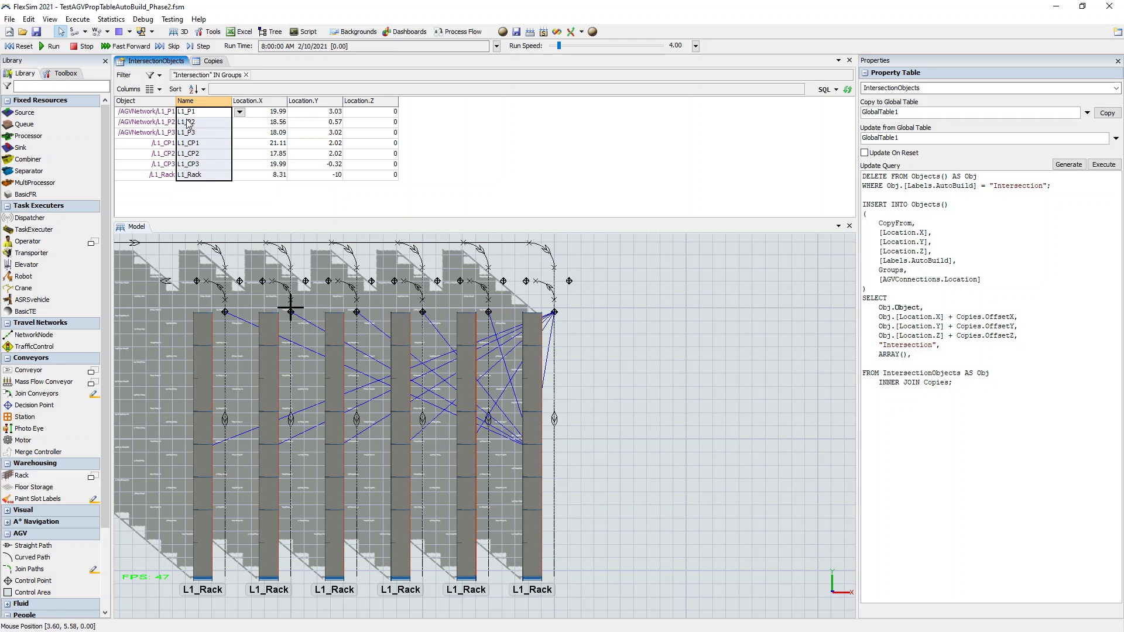
click(180, 202)
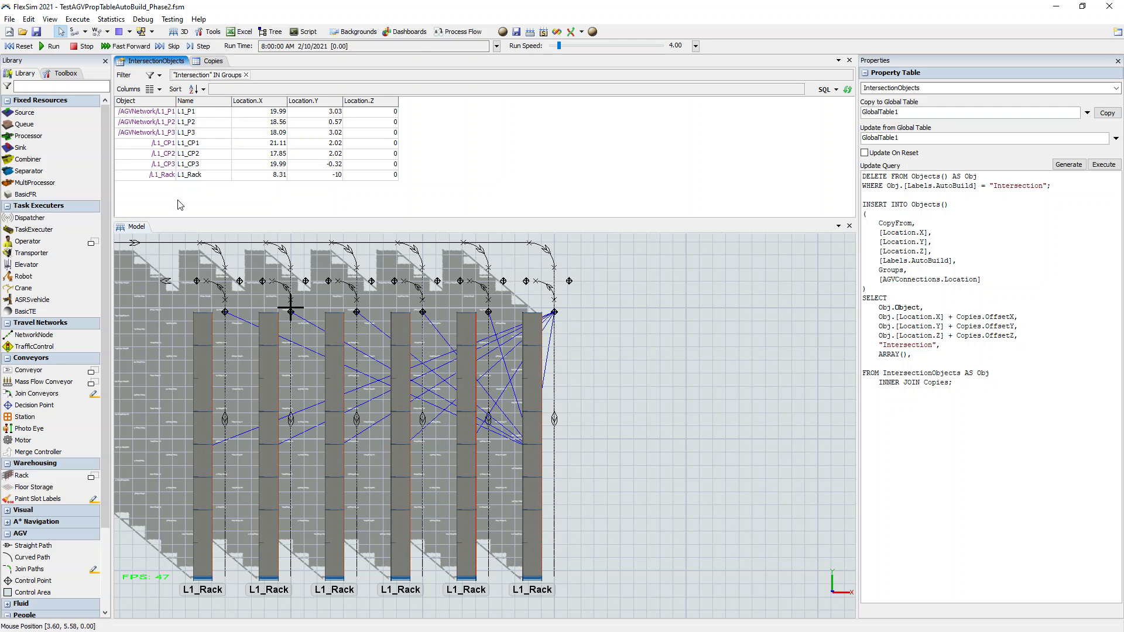
- Add the LaneID label as a column in the IntersectionObjects table
click(150, 90)
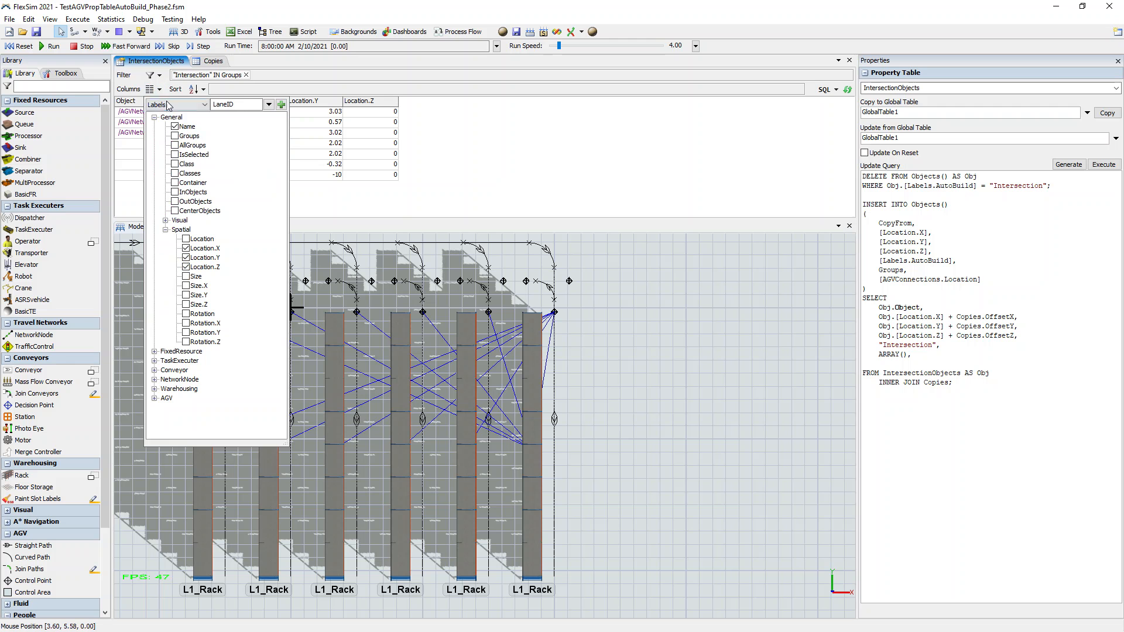
click(281, 105)
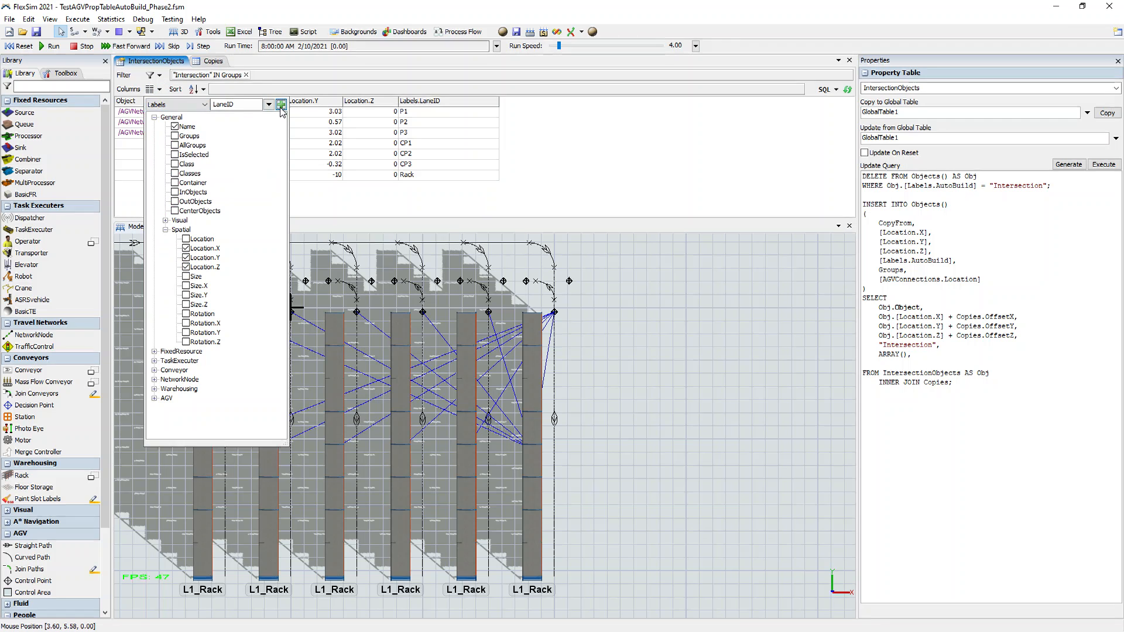
click(384, 211)
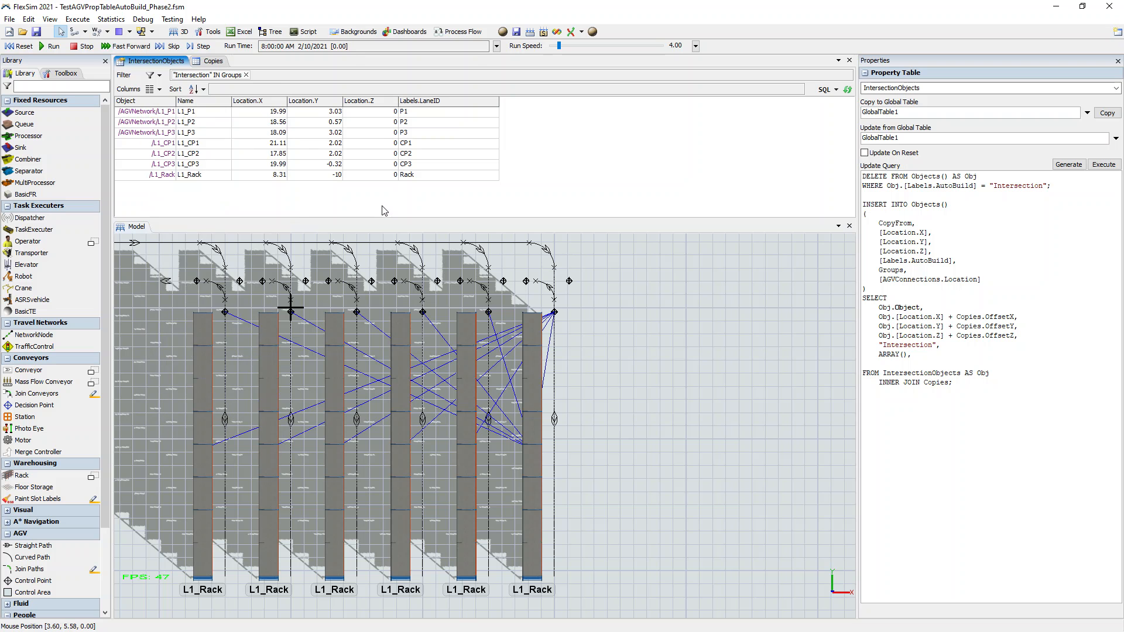
- Add the CP label as another column in the IntersectionObjects table
click(150, 89)
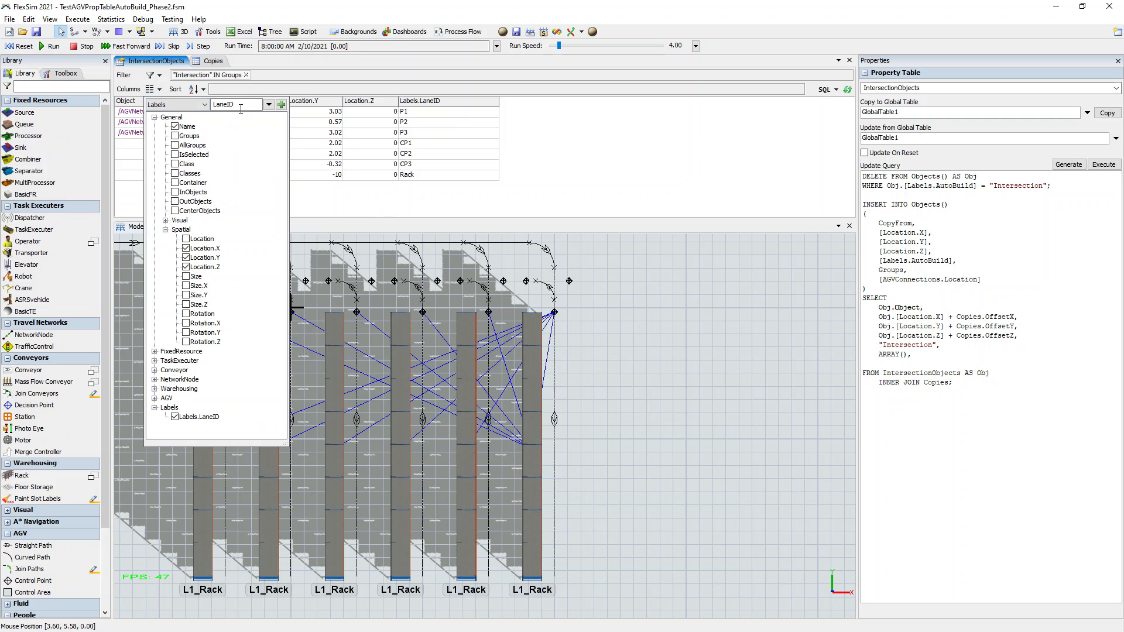
text(CP)
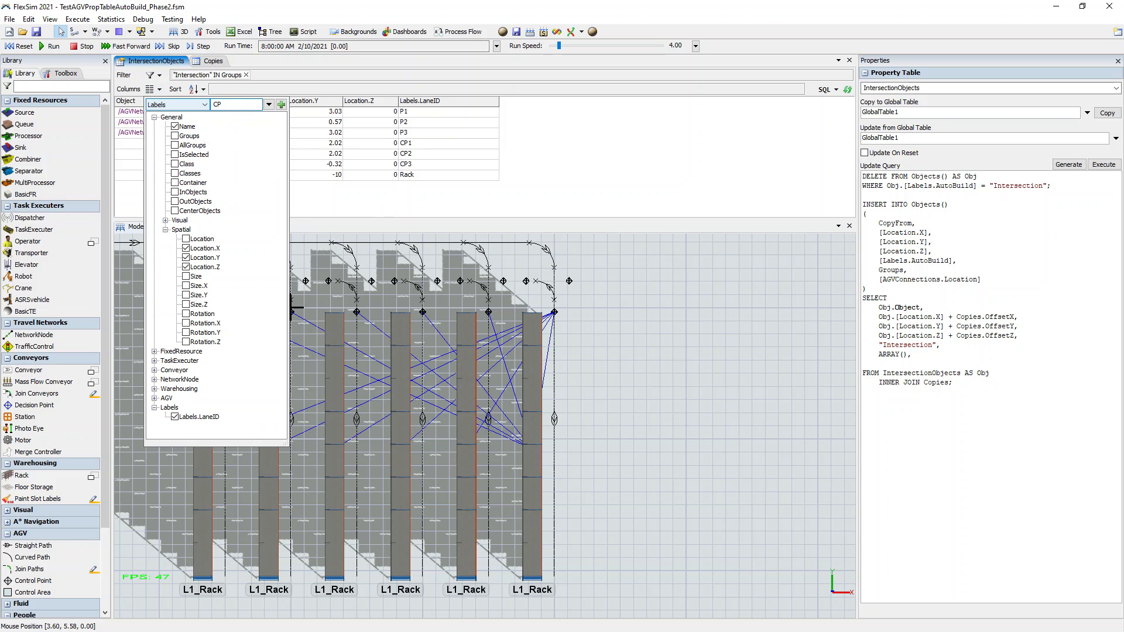
click(281, 104)
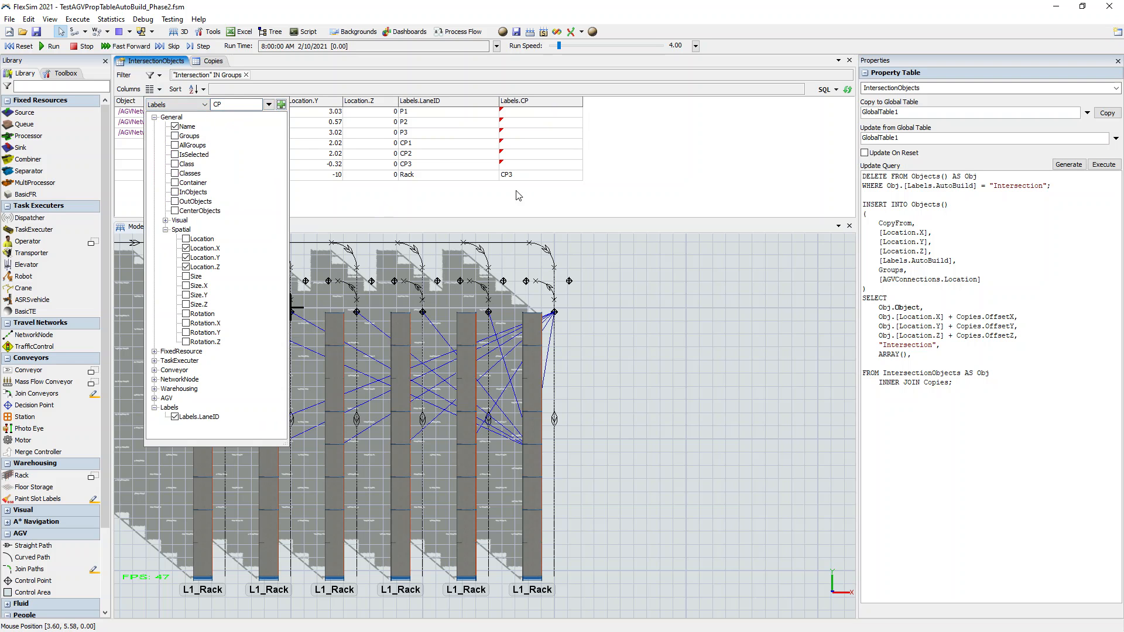
click(530, 205)
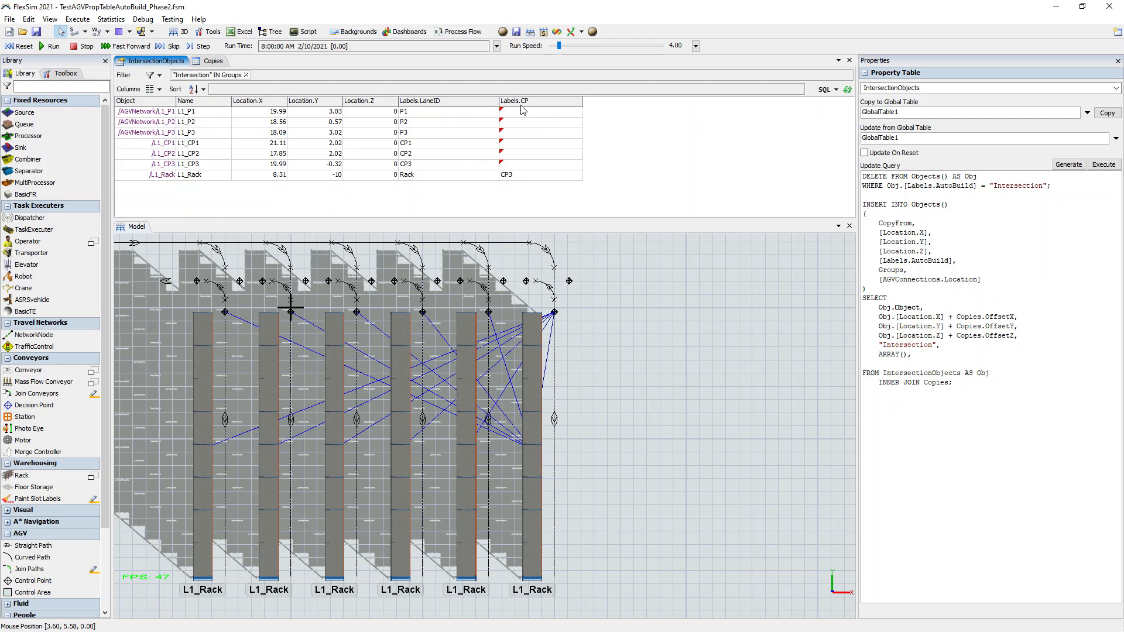
- Narrow the Labels.LaneID column and compare its values with the NamePrefix values in the Copies table
drag(499, 101, 429, 178)
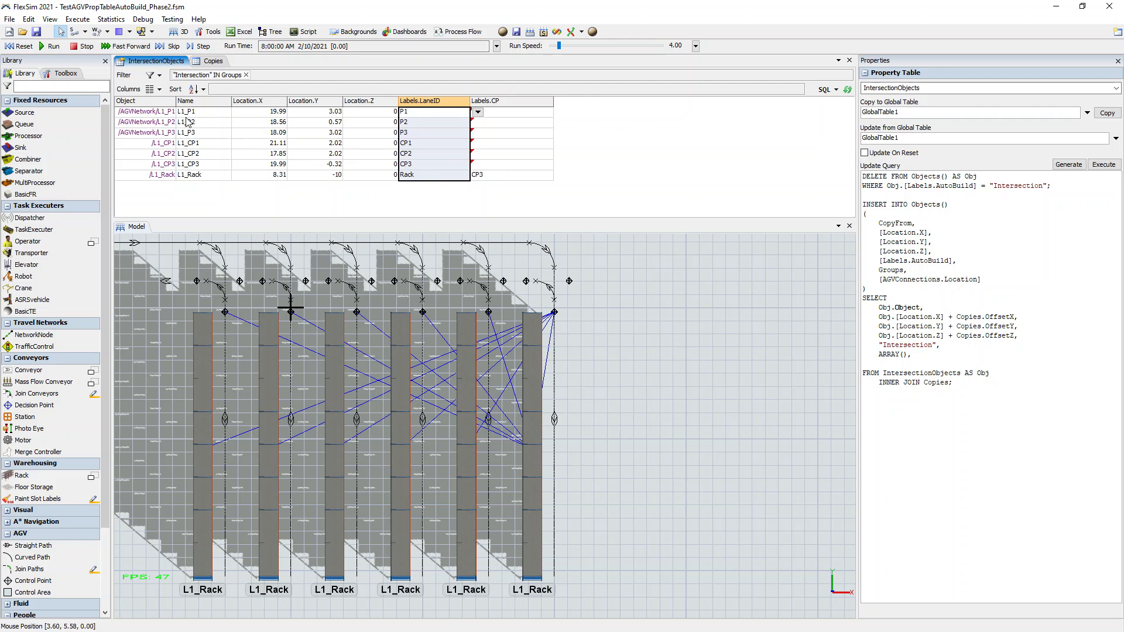
click(213, 61)
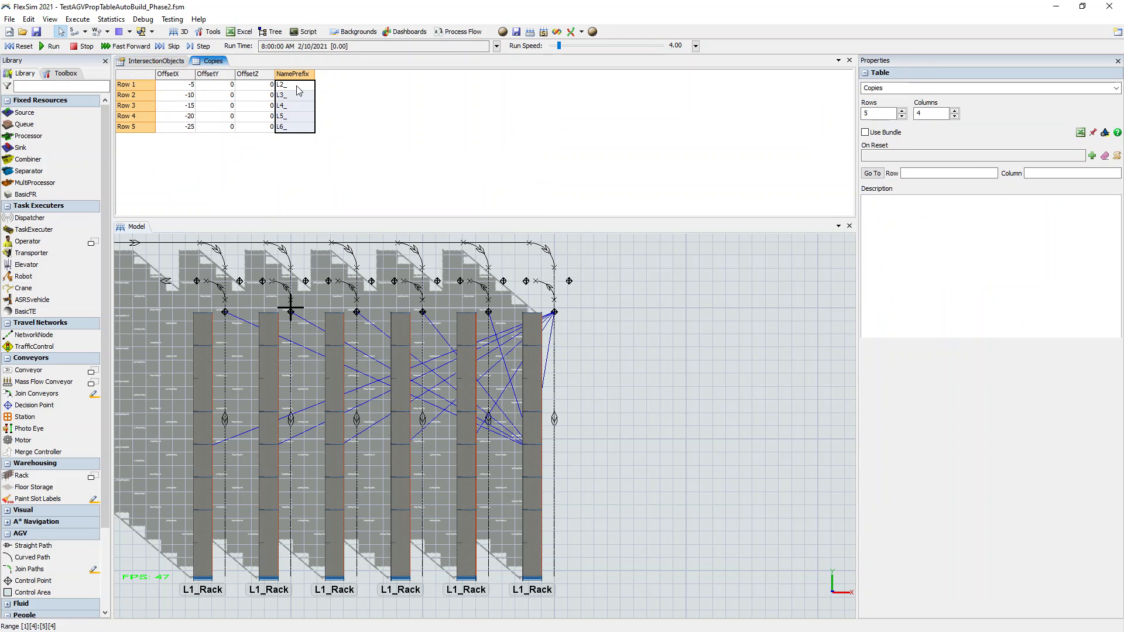
click(157, 63)
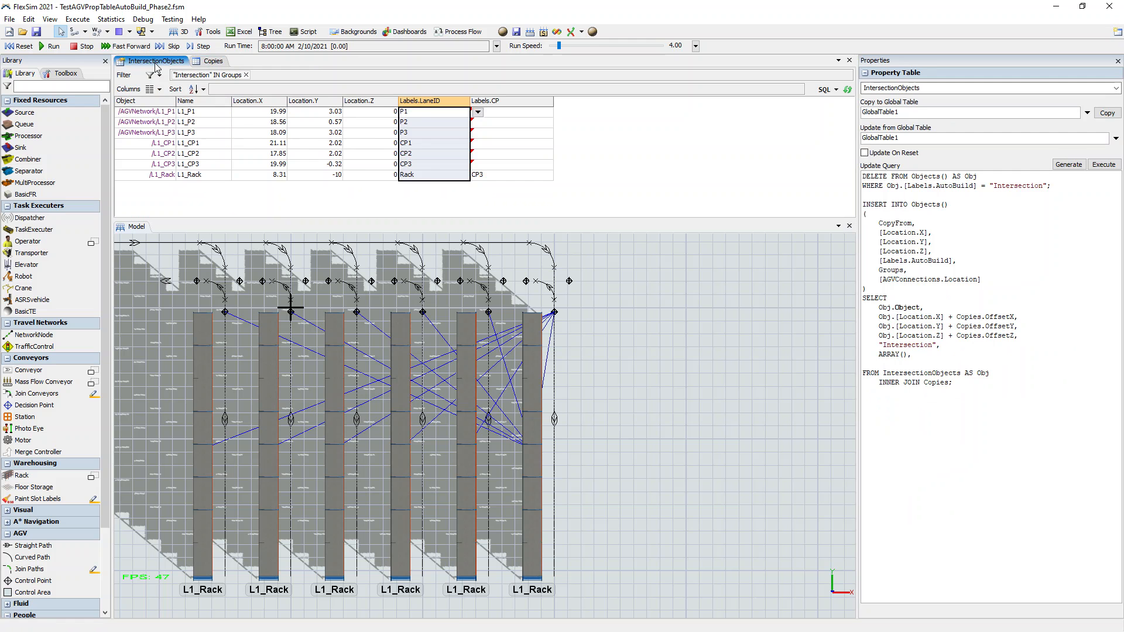
click(405, 201)
drag(417, 112, 423, 175)
click(412, 198)
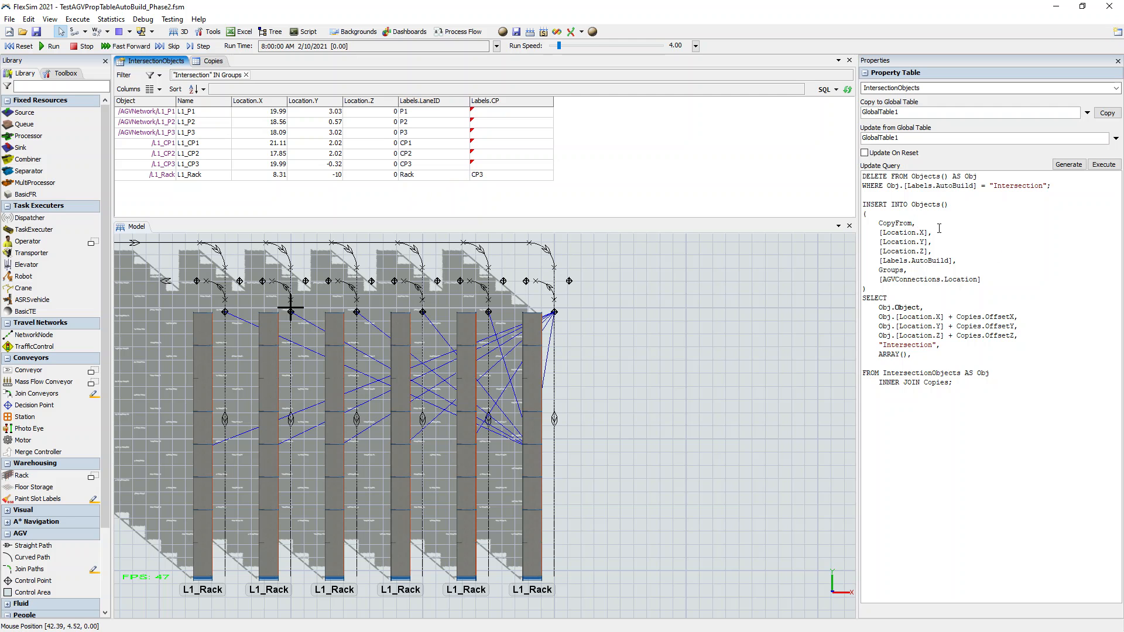
- Insert Name after CopyFrom in the INSERT columns and Copies.NamePrefix + Obj.[Labels.LaneID] after Obj.Object in the SELECT list
key(Return)
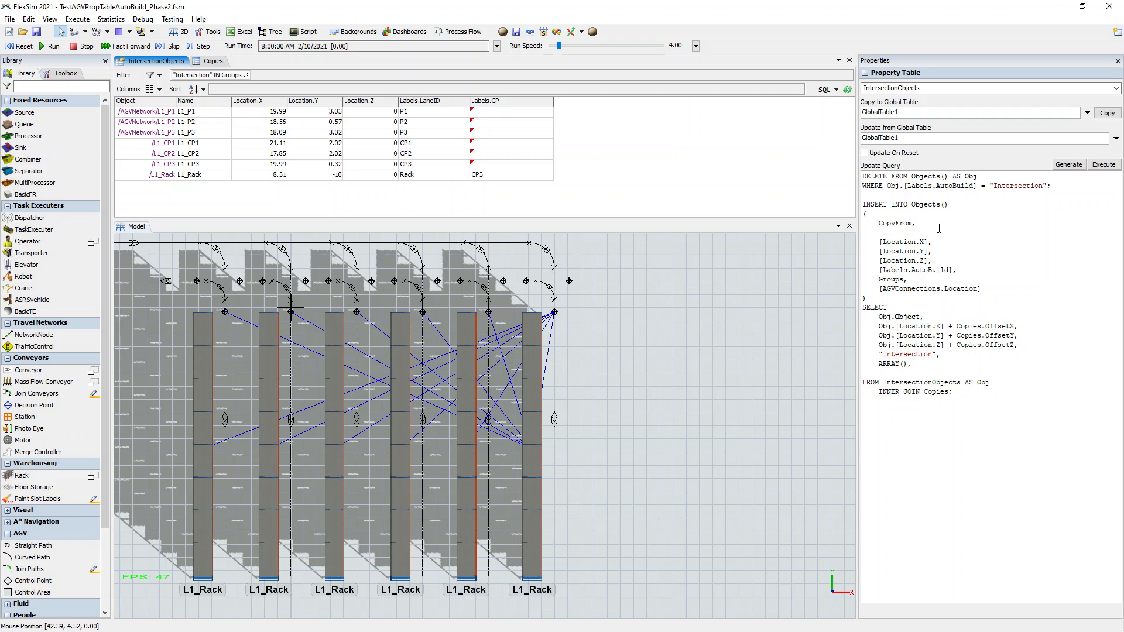
text(Name,)
click(933, 317)
key(Return)
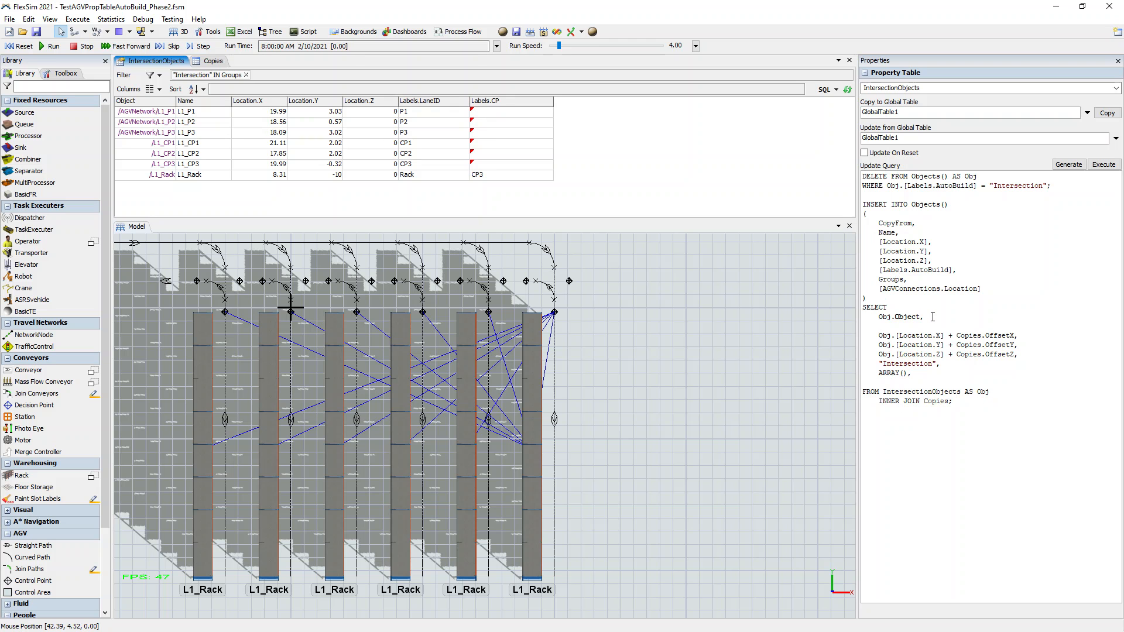
text(Copies)
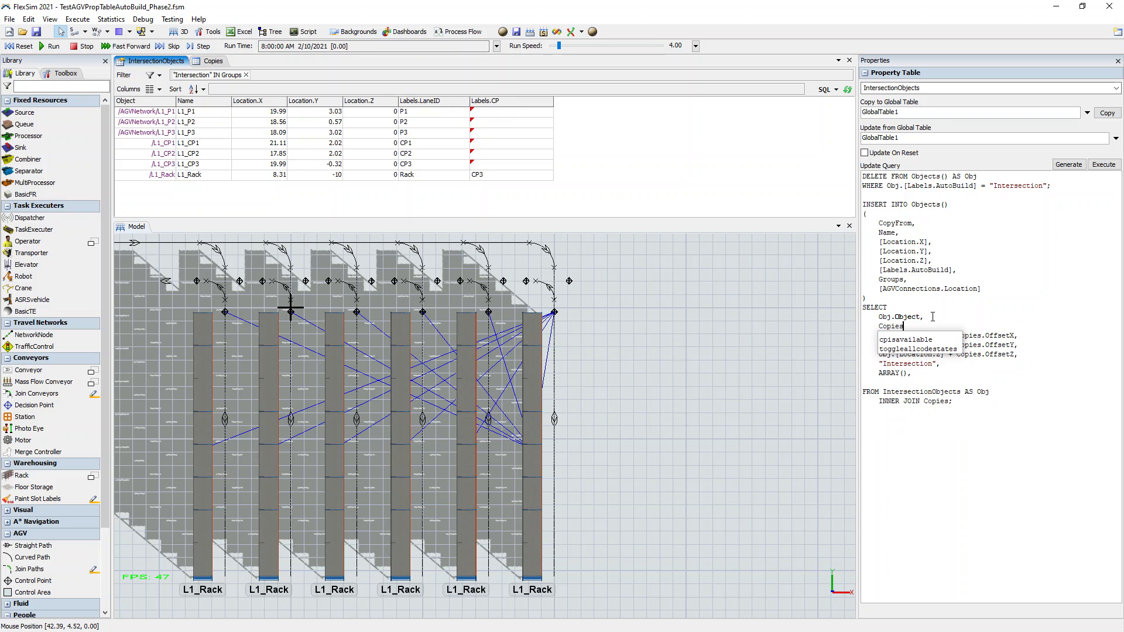
text(.NamePrefix)
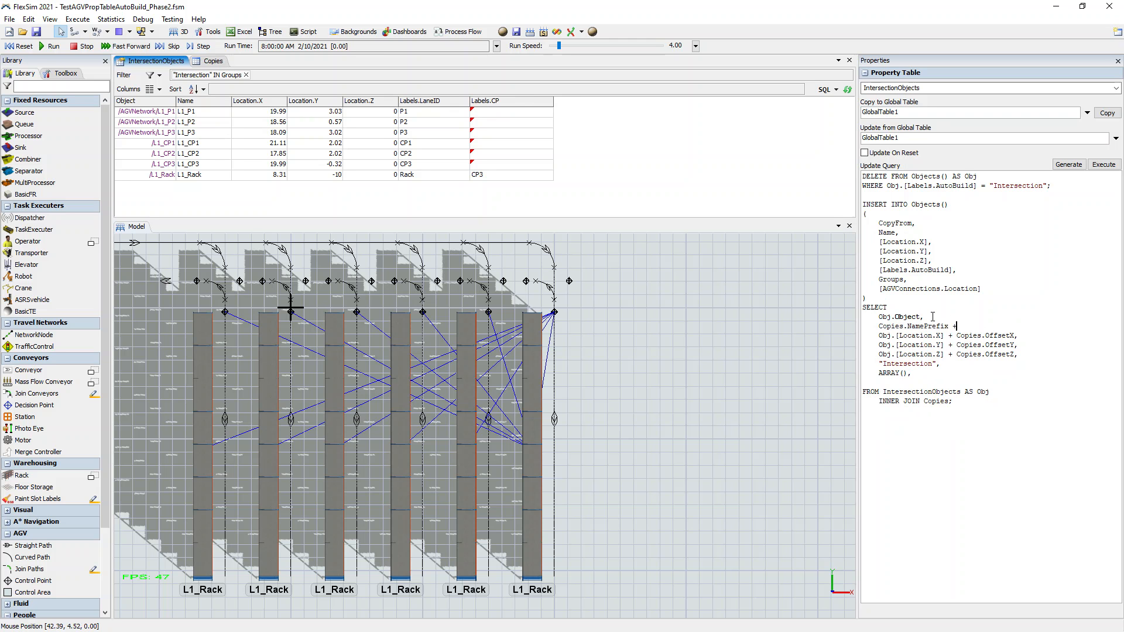
text( + Obj.[Labels.Lab)
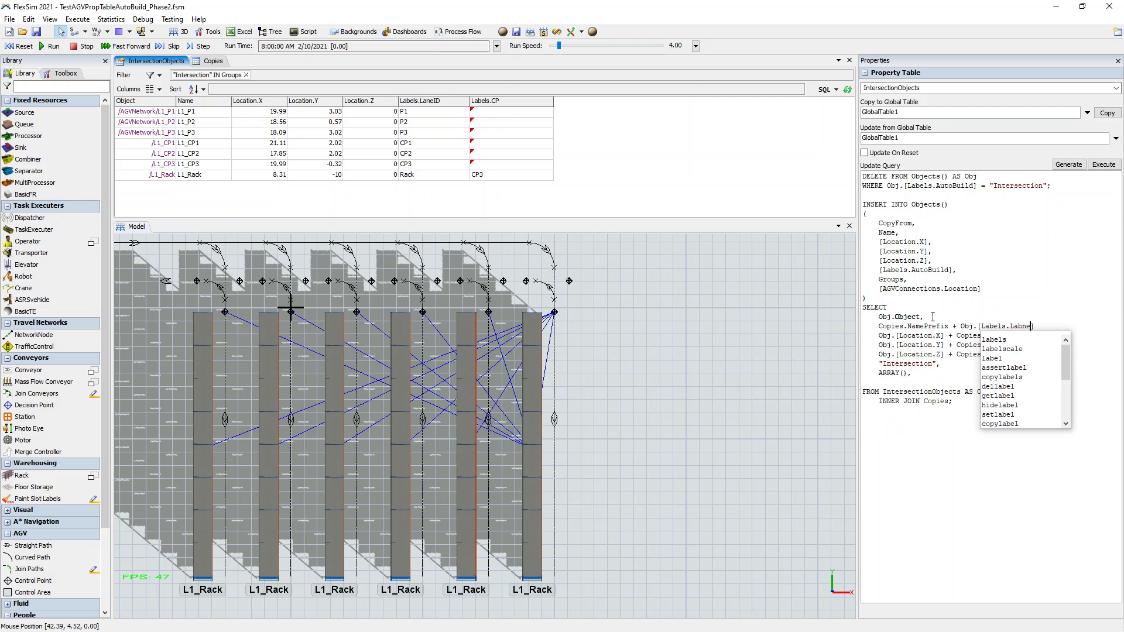
key(BackSpace)
text(ned)
key(BackSpace)
text(ID],)
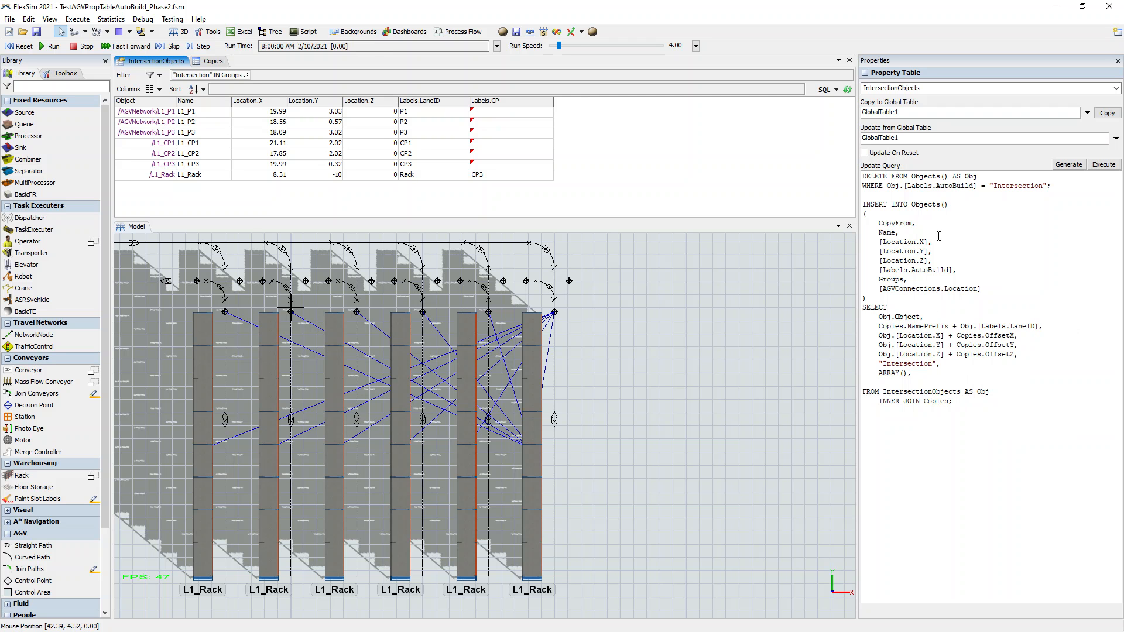
- Check both parts of the name expression against NamePrefix in Copies and Labels.LaneID in IntersectionObjects
drag(963, 325, 877, 326)
click(212, 61)
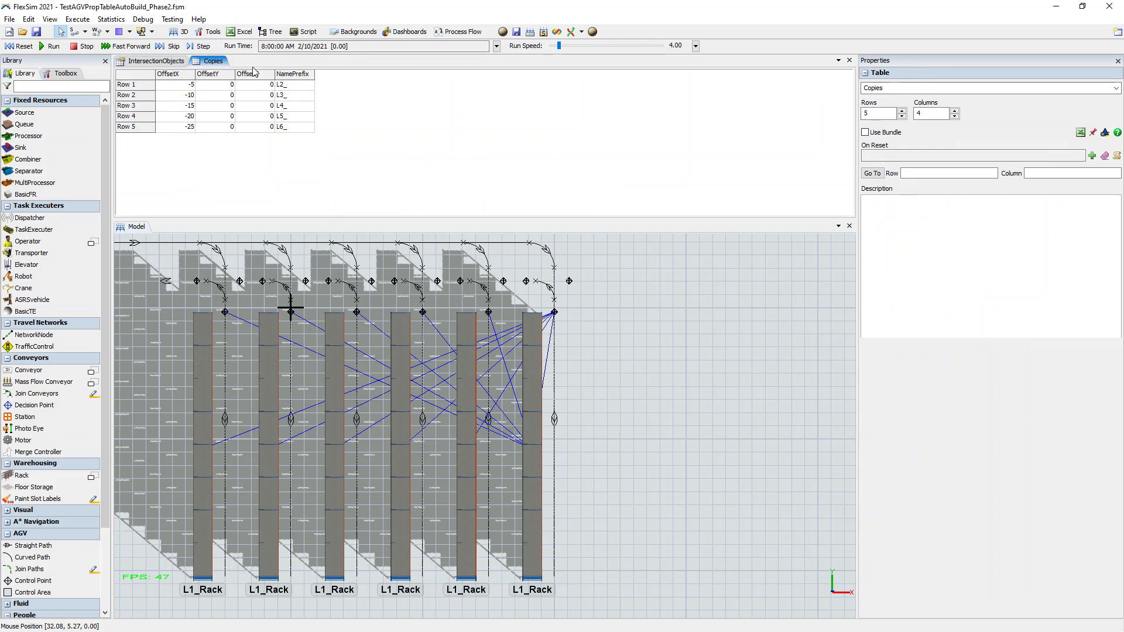
click(173, 63)
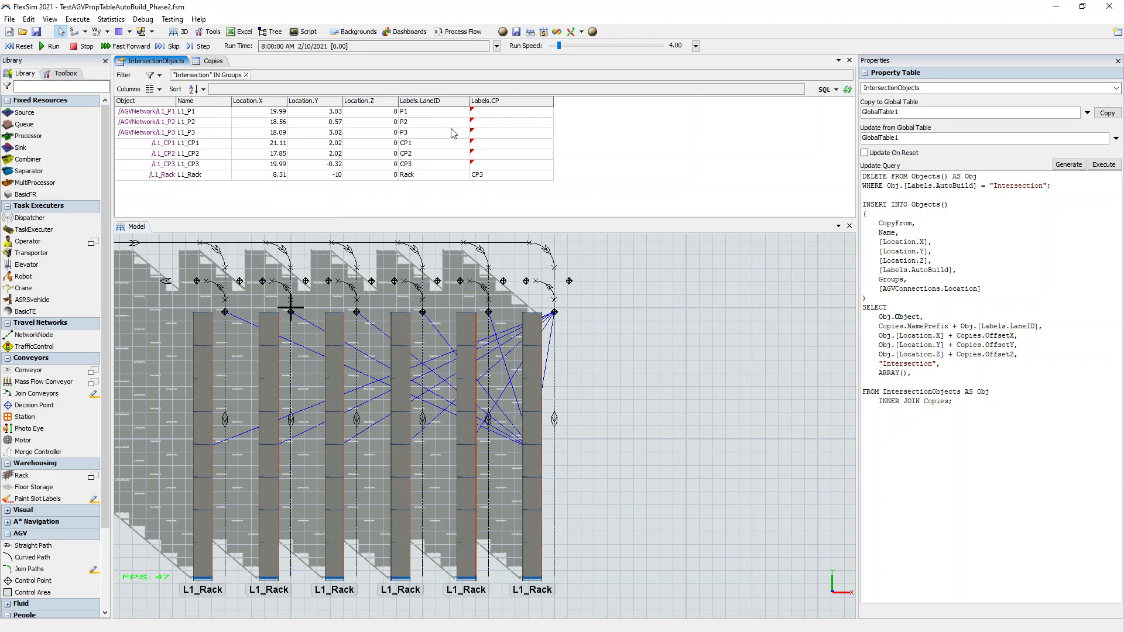
drag(427, 111, 422, 180)
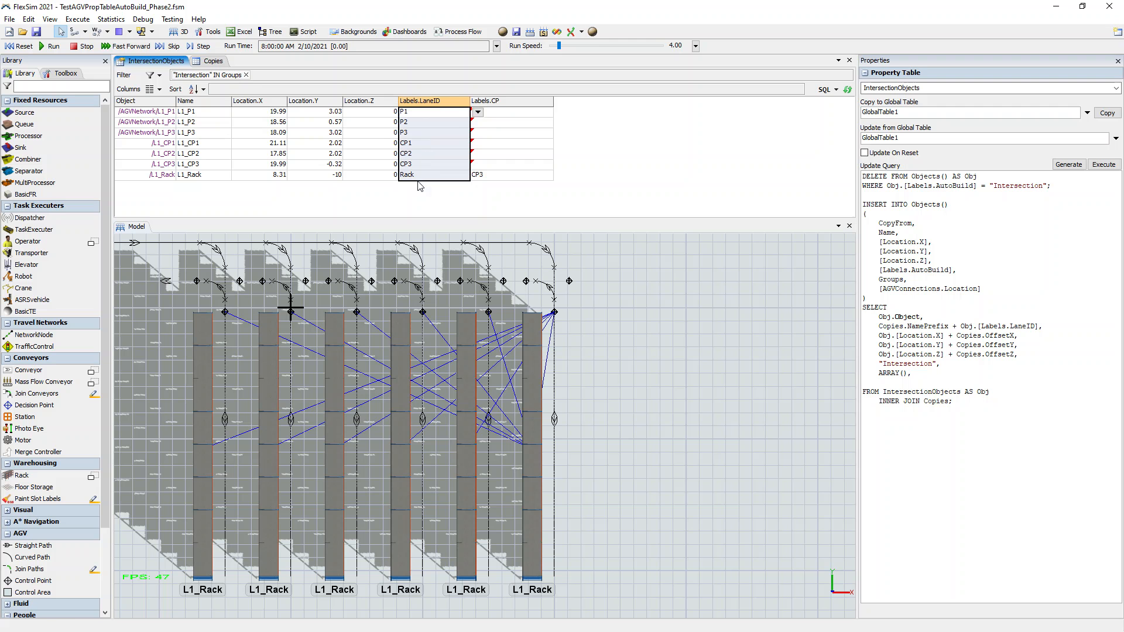
click(414, 198)
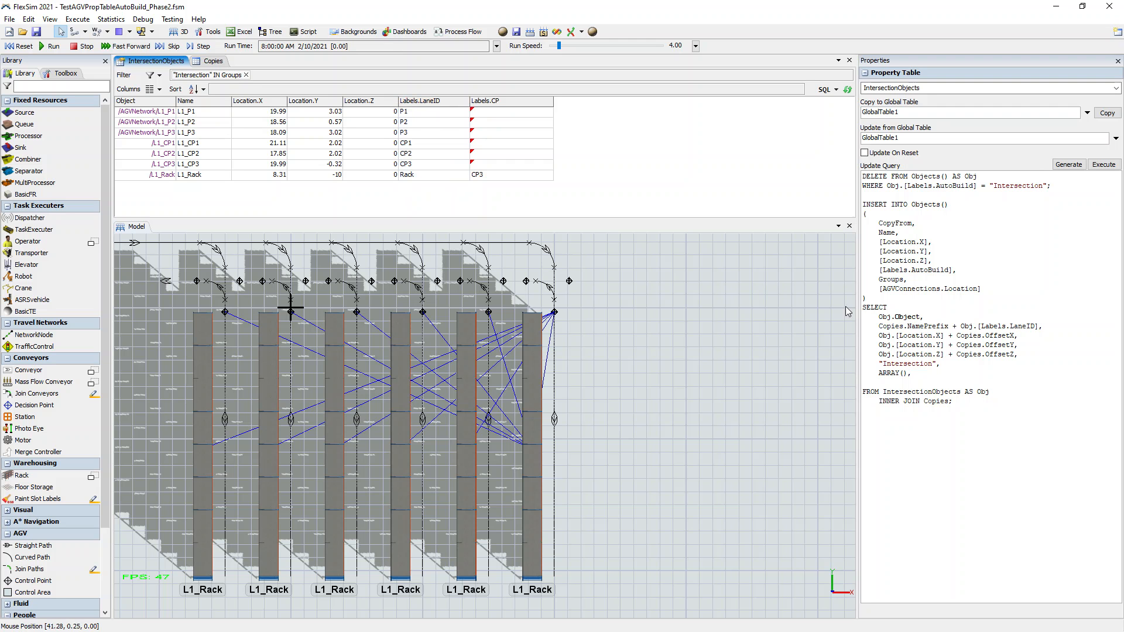
- Add a second empty ARRAY() at the end of the SELECT list for AGVConnections.Location and execute the update query
click(923, 371)
drag(994, 295, 905, 281)
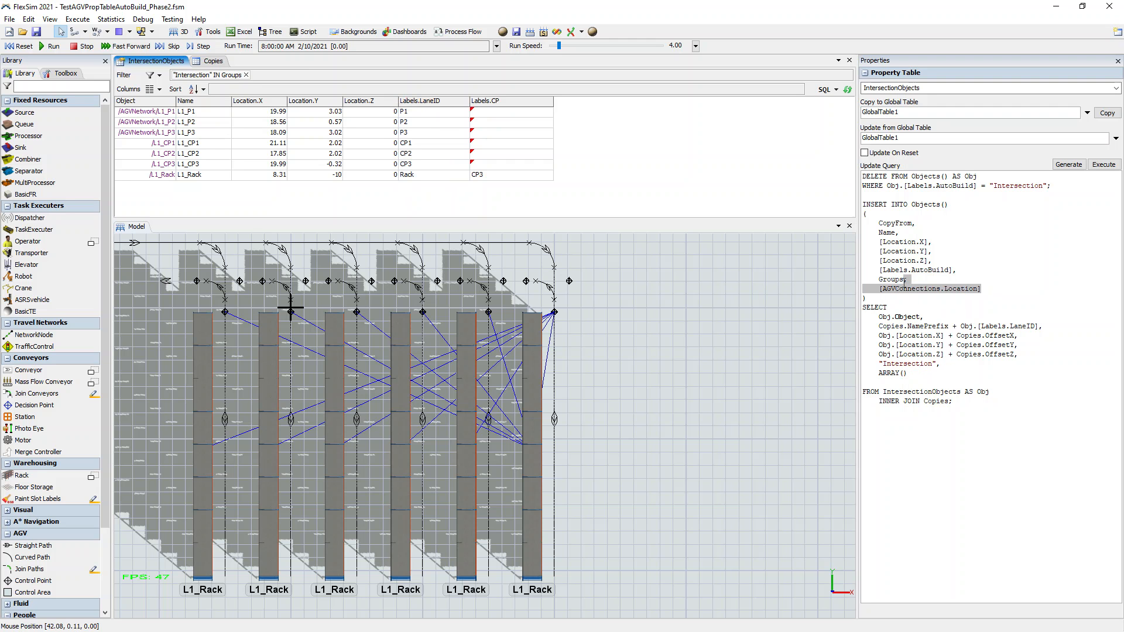
click(917, 376)
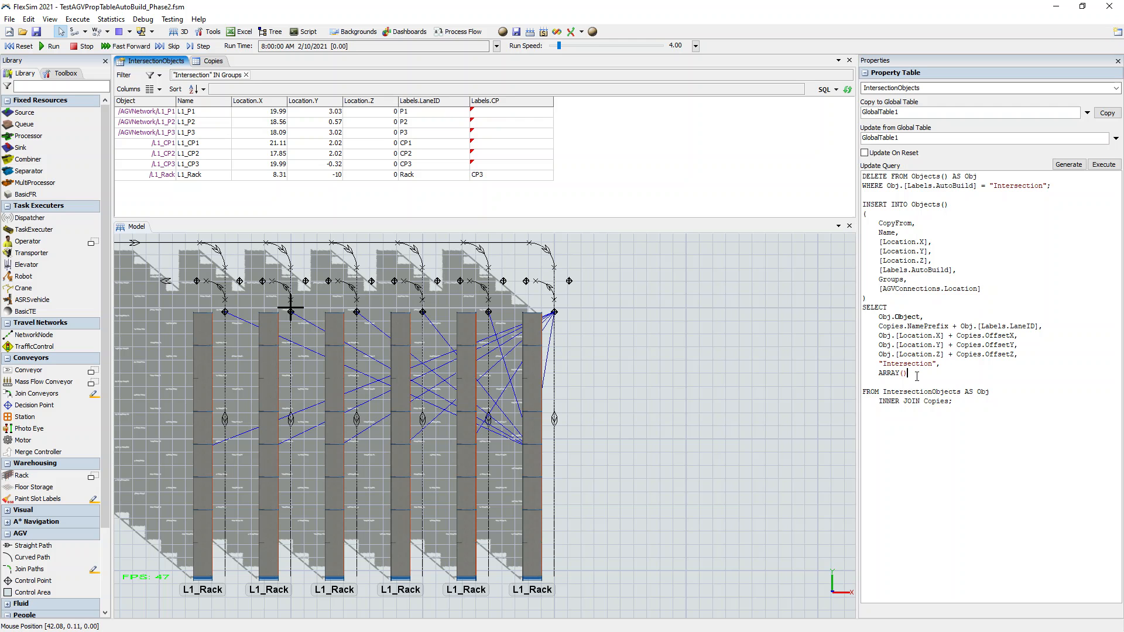
text(,)
key(Return)
text(ARRAY()
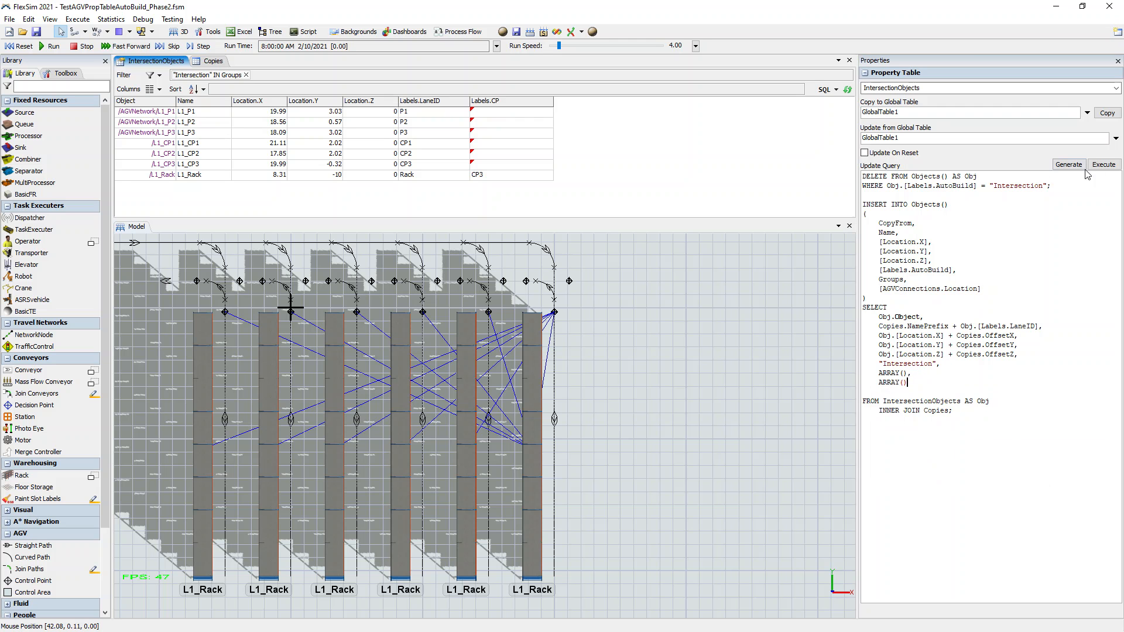
click(1103, 165)
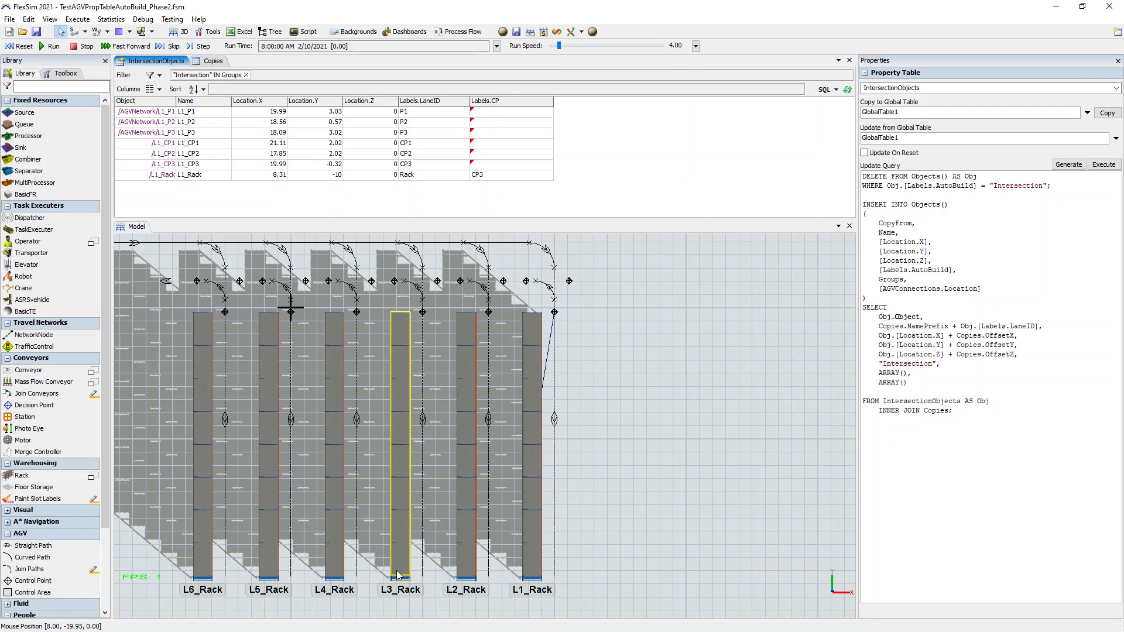
- Inspect the names and properties of the copied L2 and L3 racks and the L4 and L2 CP3 control points
click(469, 568)
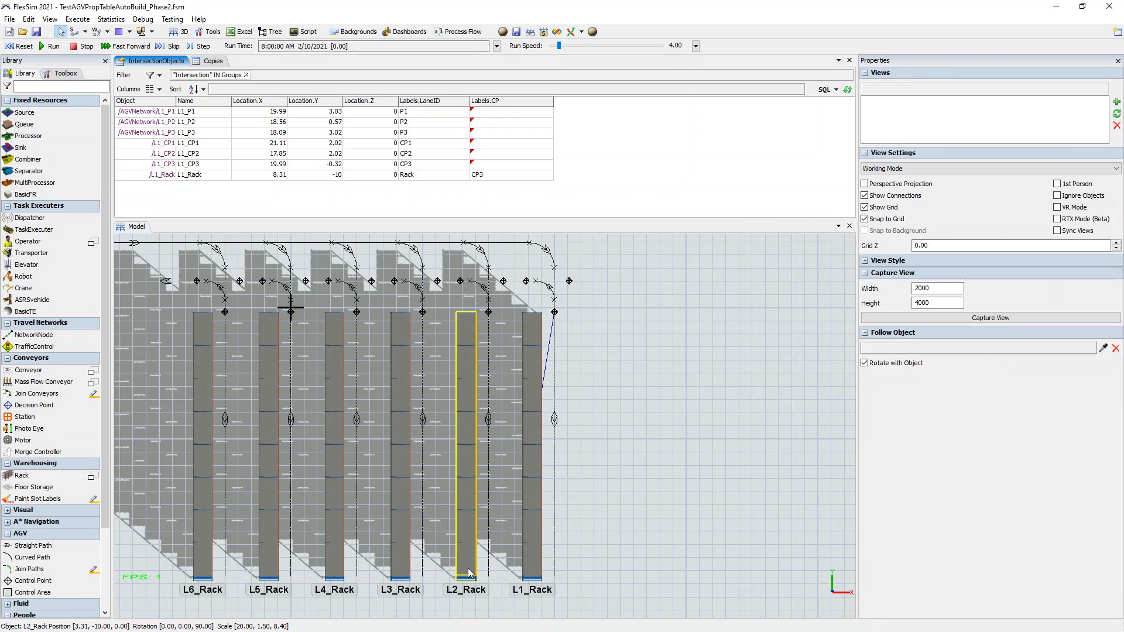
click(403, 569)
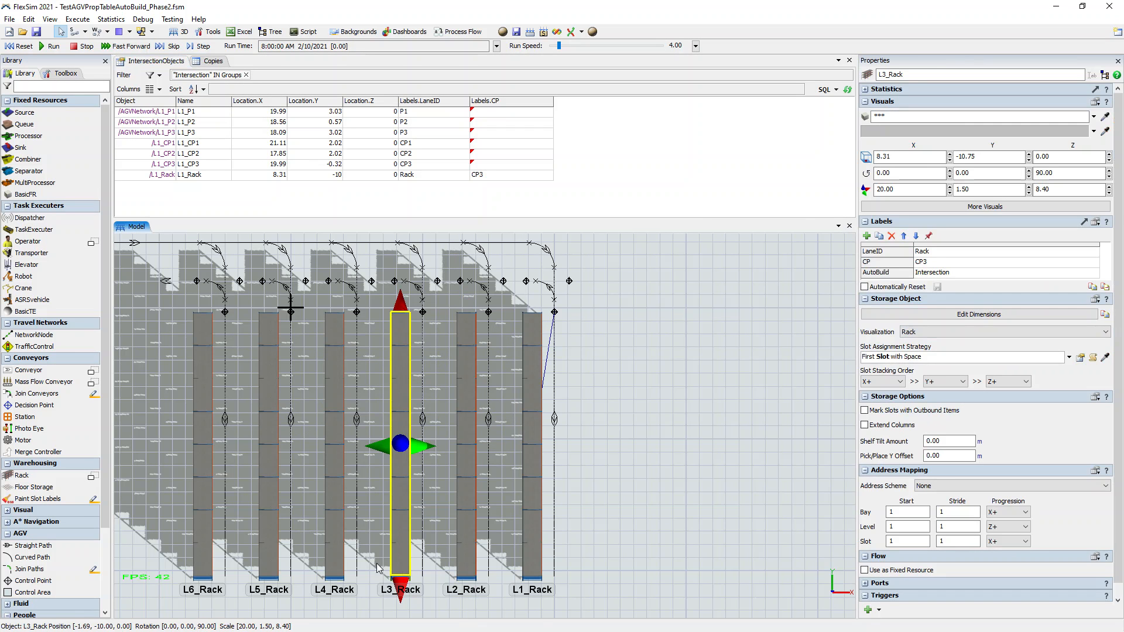
click(358, 313)
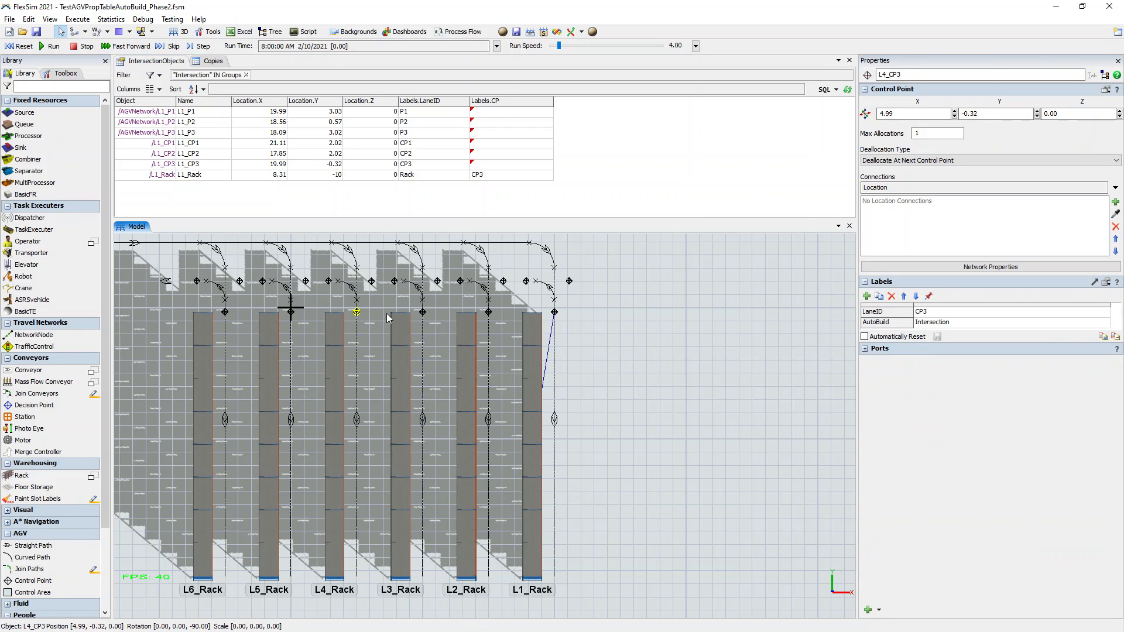
click(490, 313)
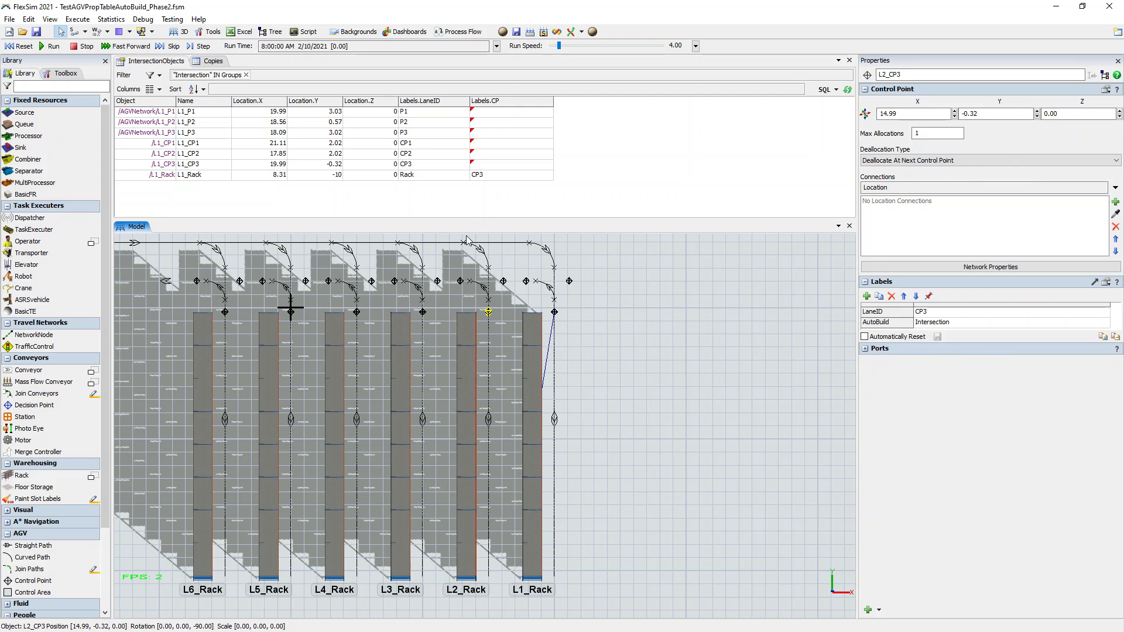
- Examine the Labels.CP column in IntersectionObjects, especially the L1_Rack value, leaving the cell unchanged
click(467, 212)
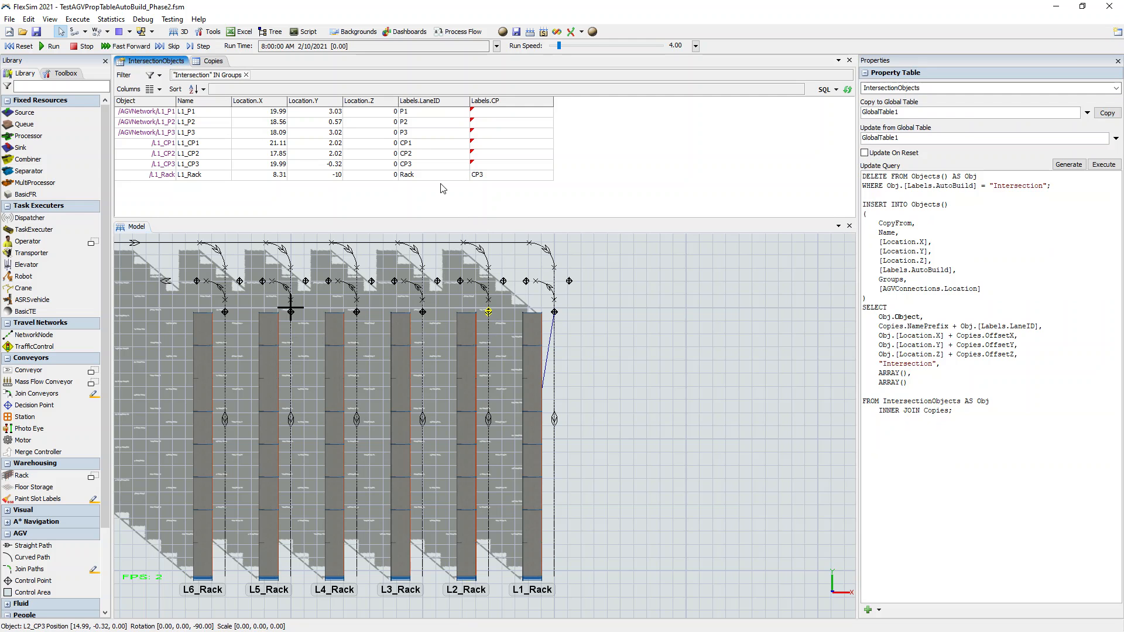
click(496, 103)
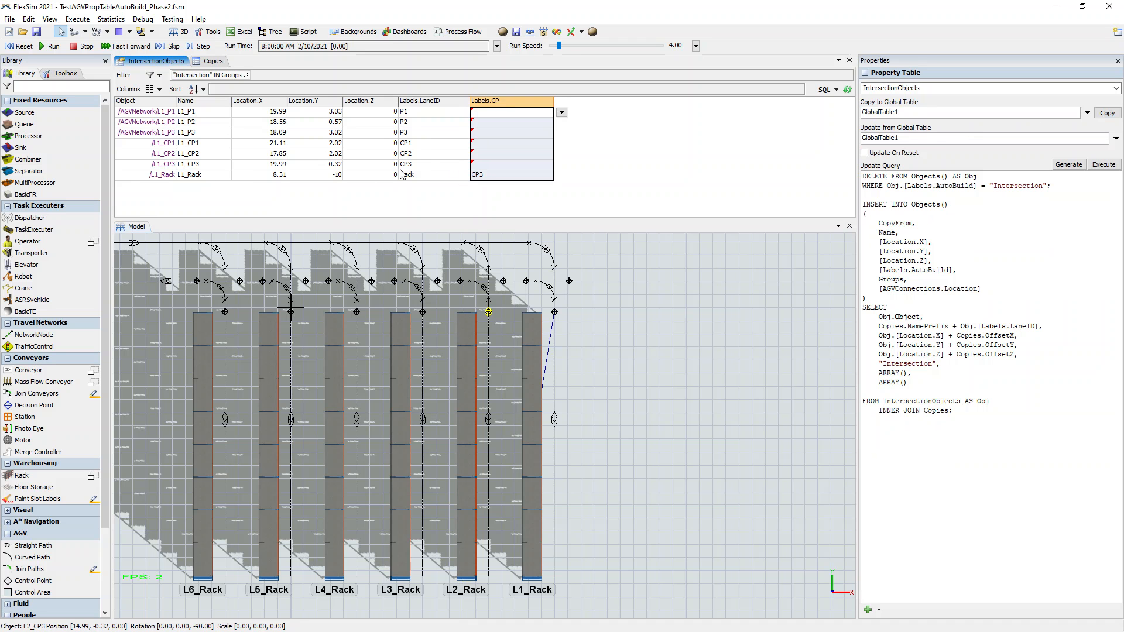
click(479, 203)
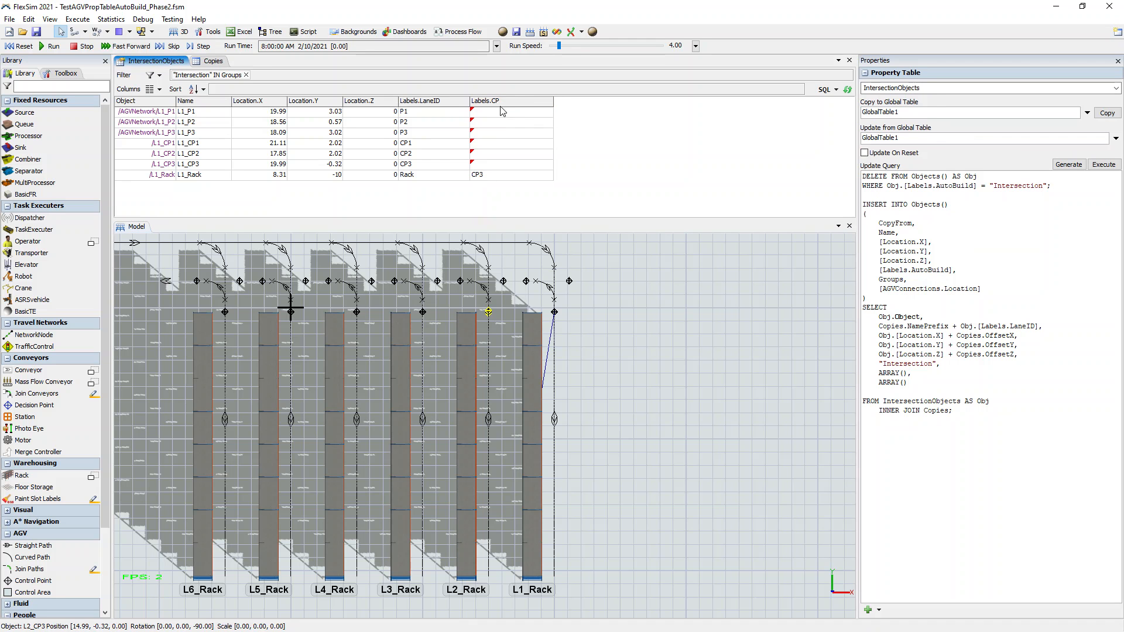
double_click(485, 176)
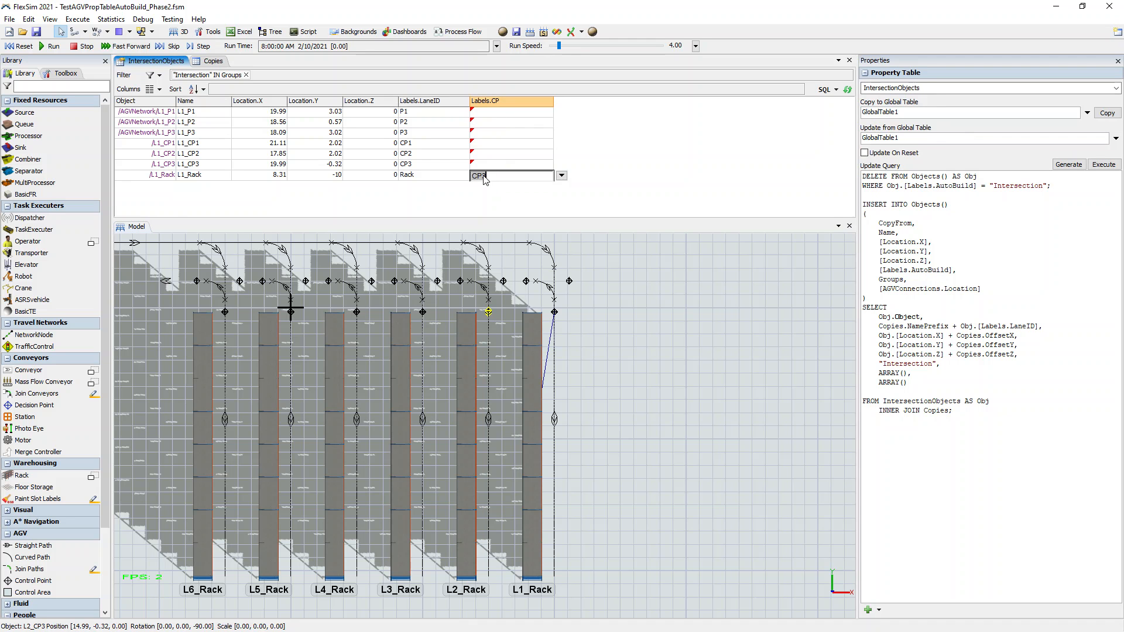
click(490, 200)
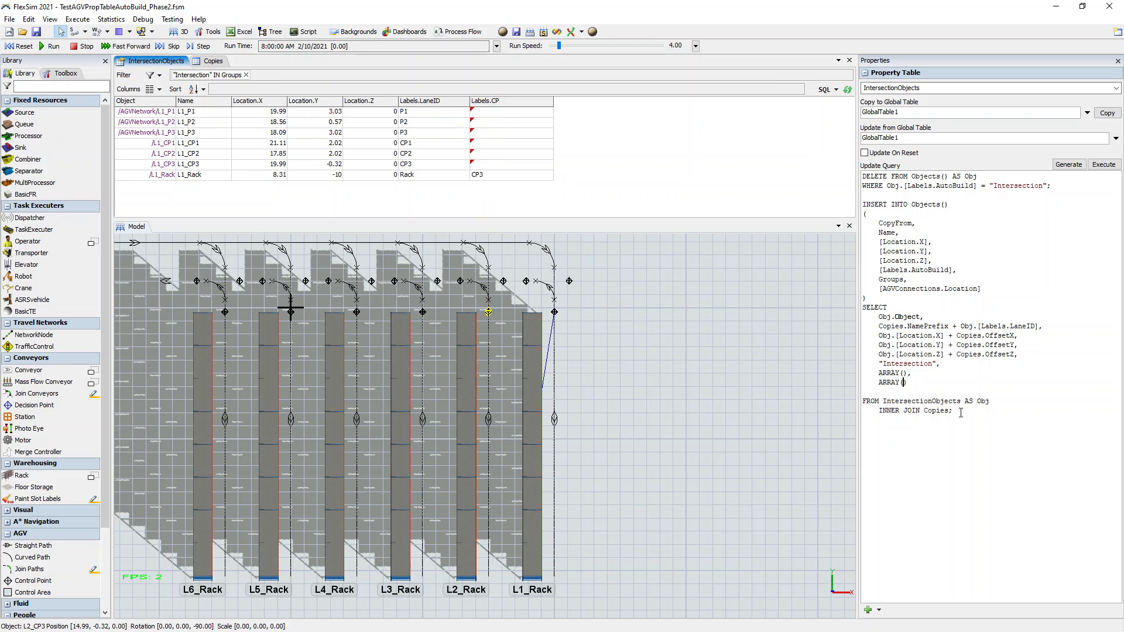
- Fill the second ARRAY() in the SELECT list with Copies.NamePrefix + Obj.[Labels.CP]
text(opies.NamePrefix + Obj.[)
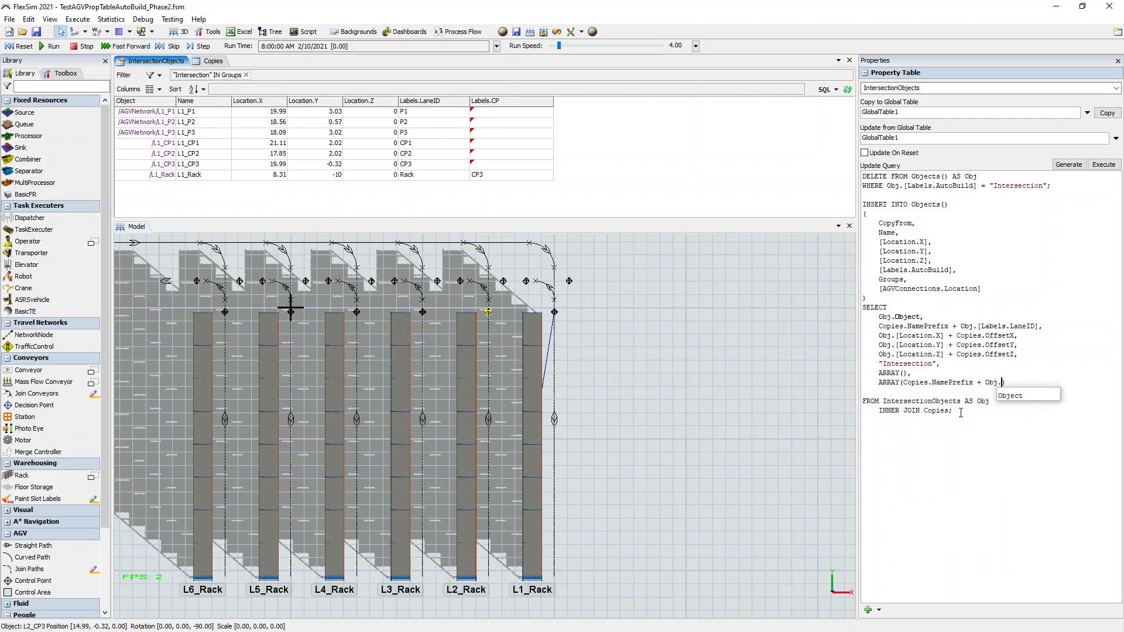
text(Labels)
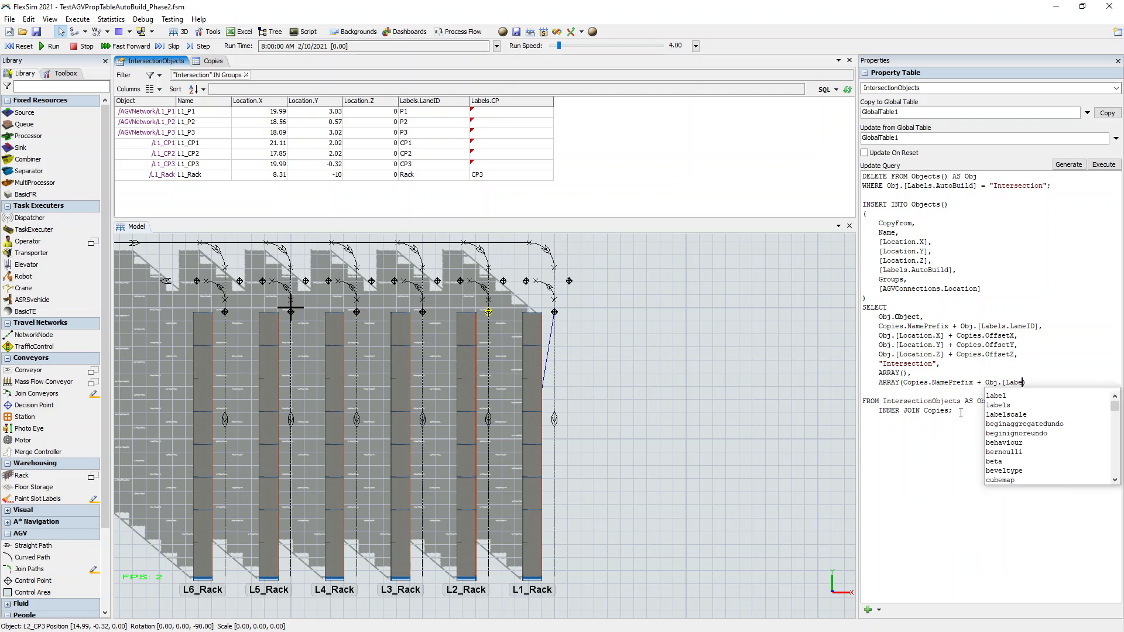
text(.CP])
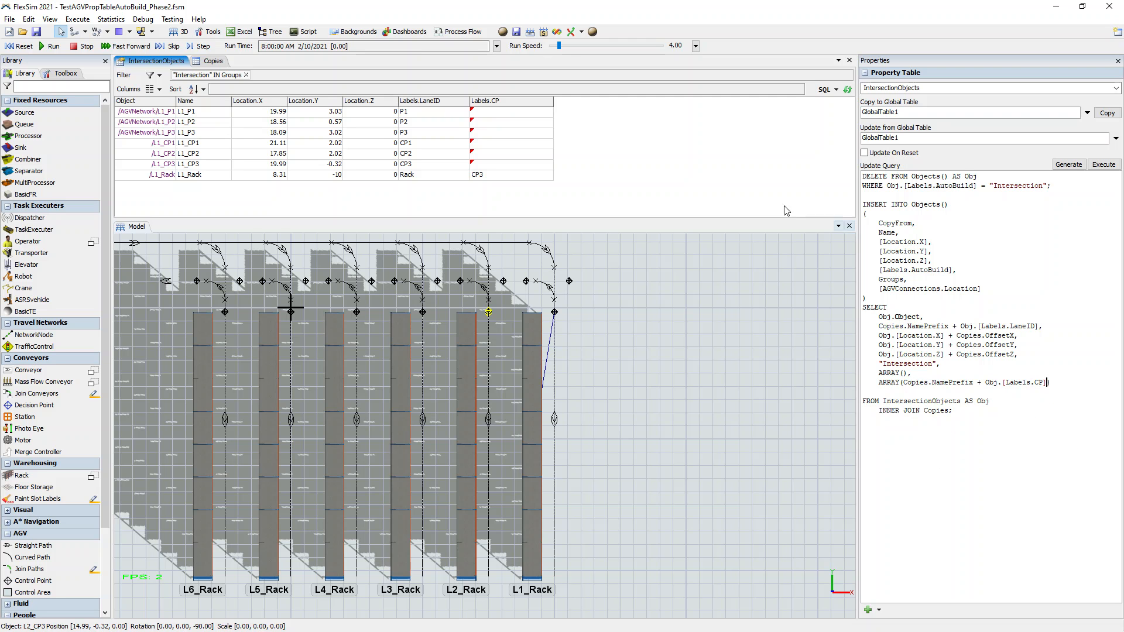
- Compare the Labels.CP cells of L1_Rack and L1_CP3 with the name expression in the second ARRAY
double_click(485, 176)
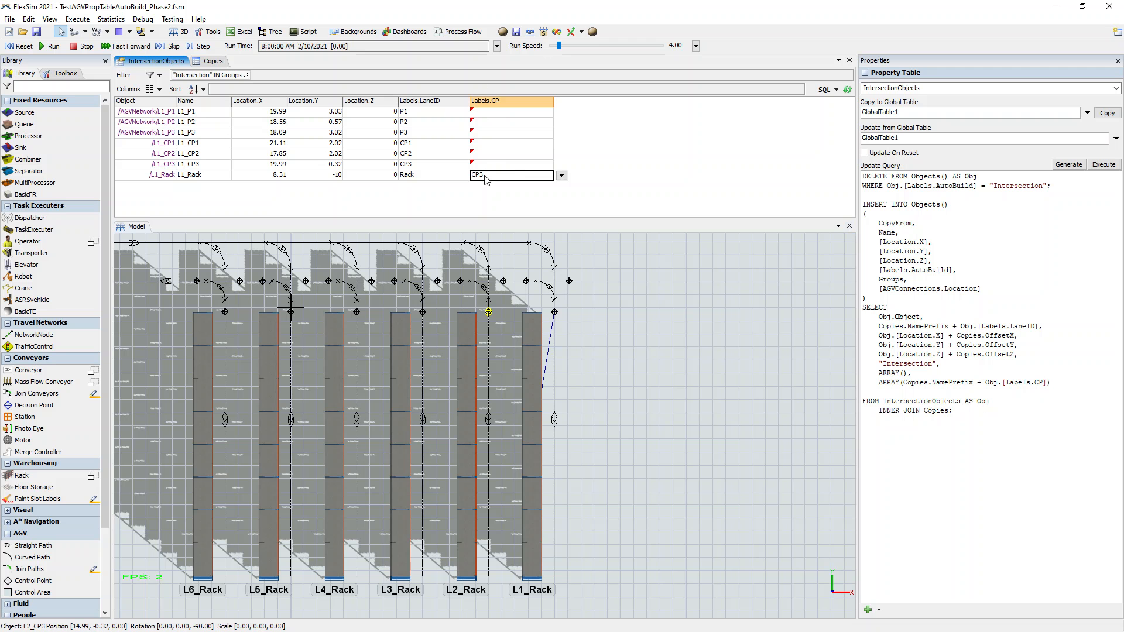
key(Up)
drag(1049, 383, 902, 383)
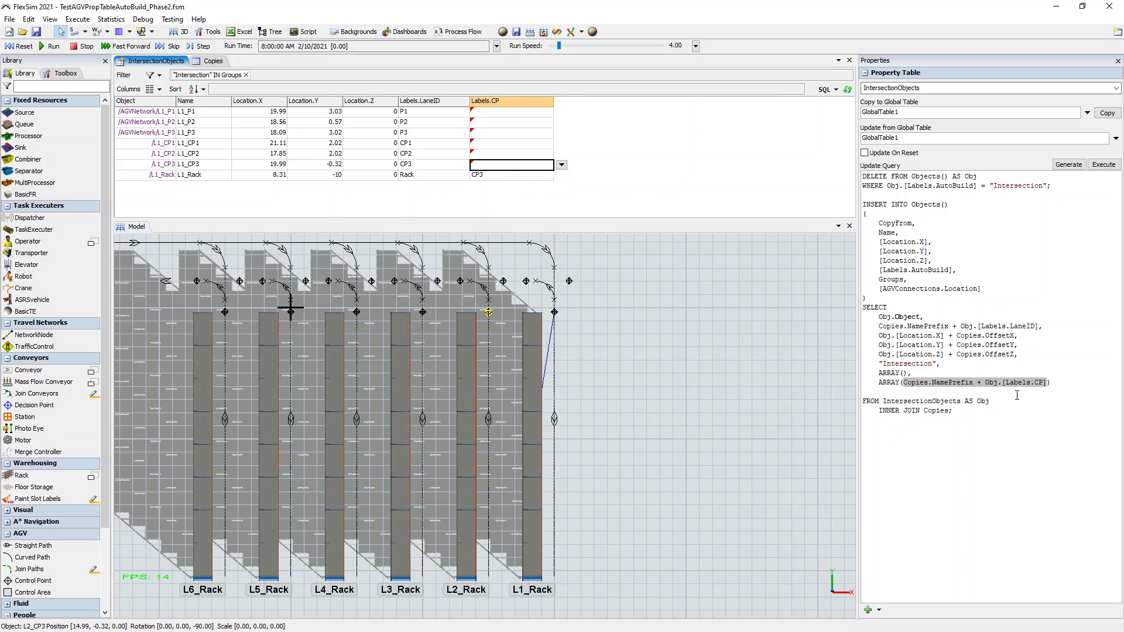
double_click(516, 176)
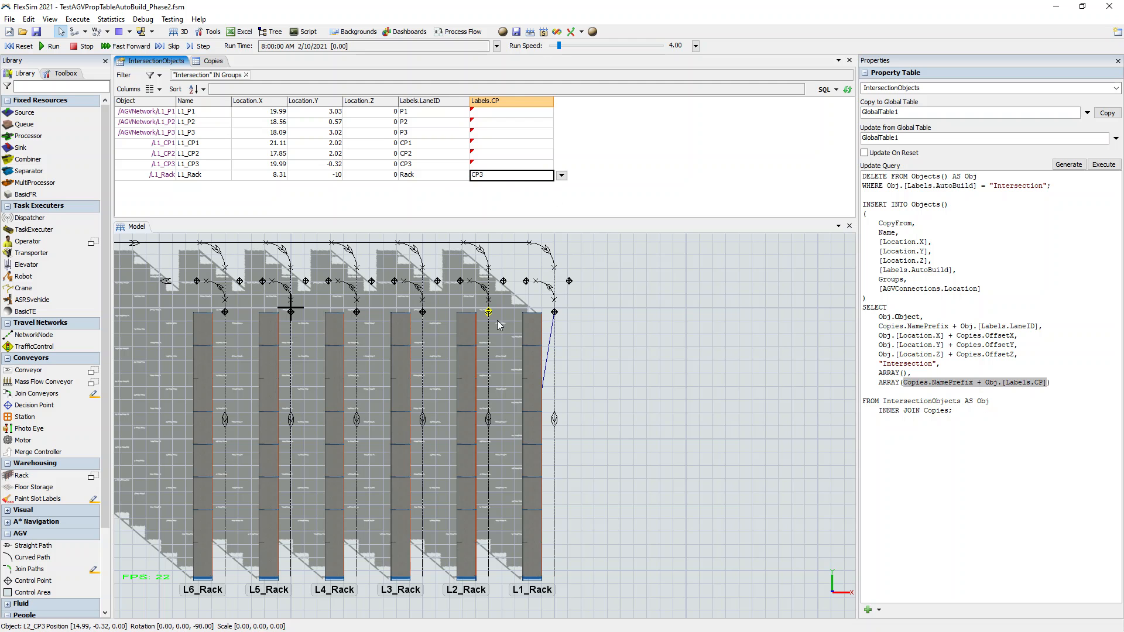
click(596, 197)
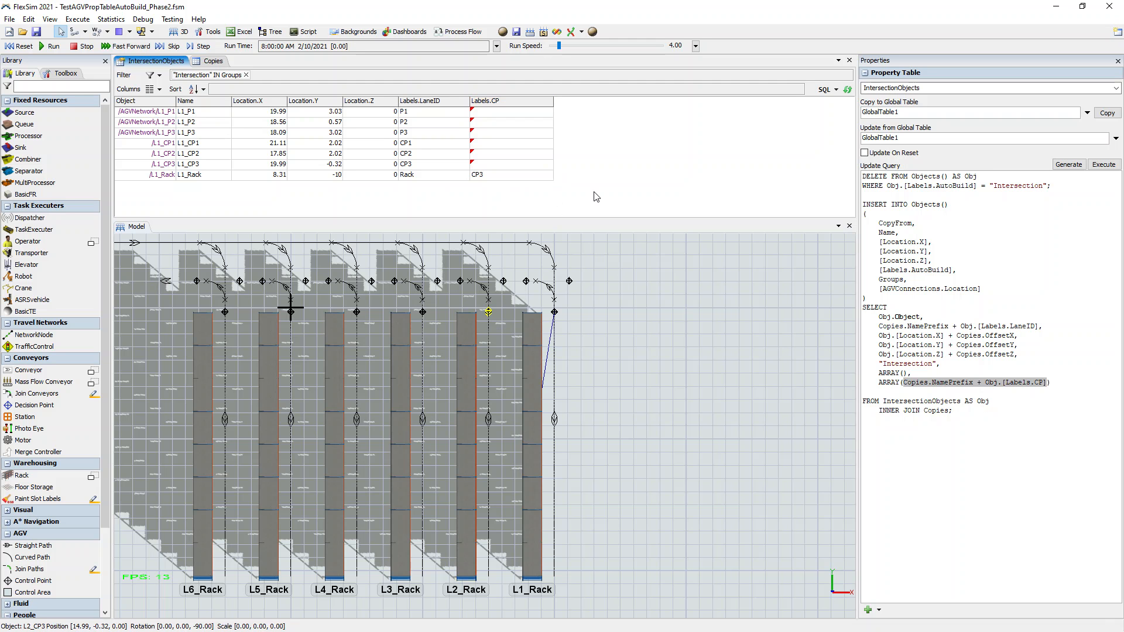
click(1046, 344)
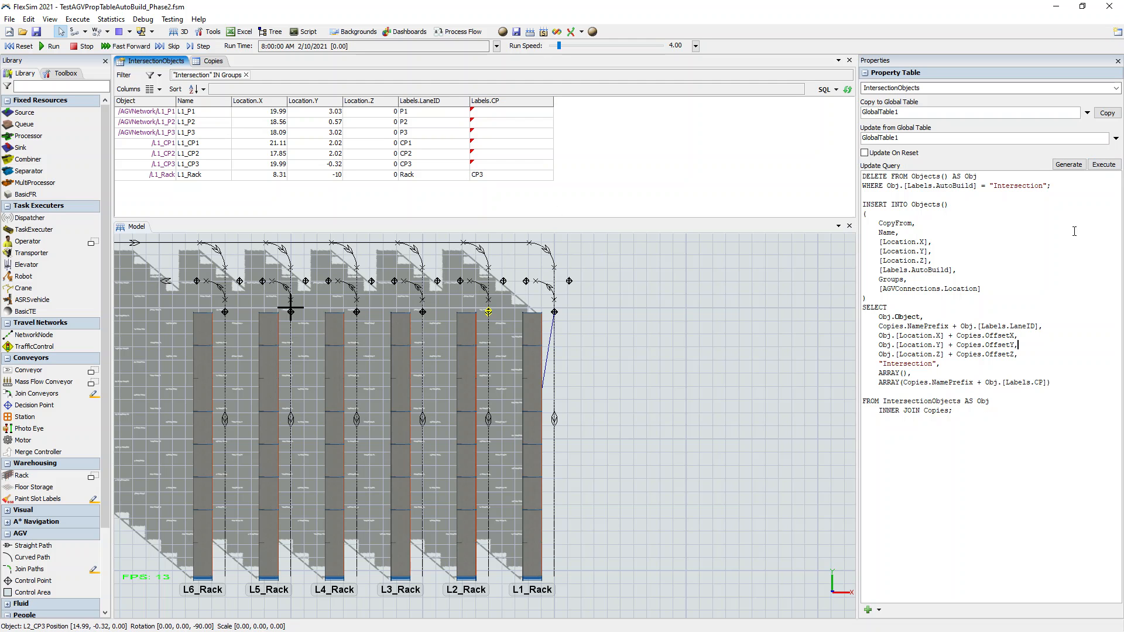
- Execute the update query and examine the connection lines between the copied racks and their CP3 control points
click(1103, 165)
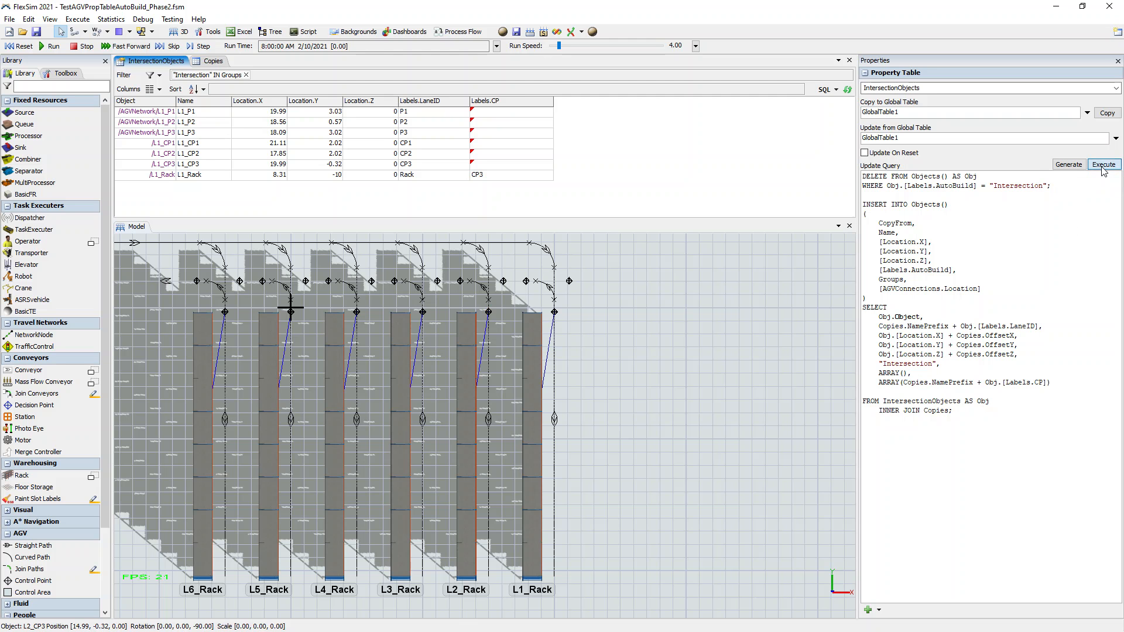
click(477, 391)
scroll(455, 403, up, 5)
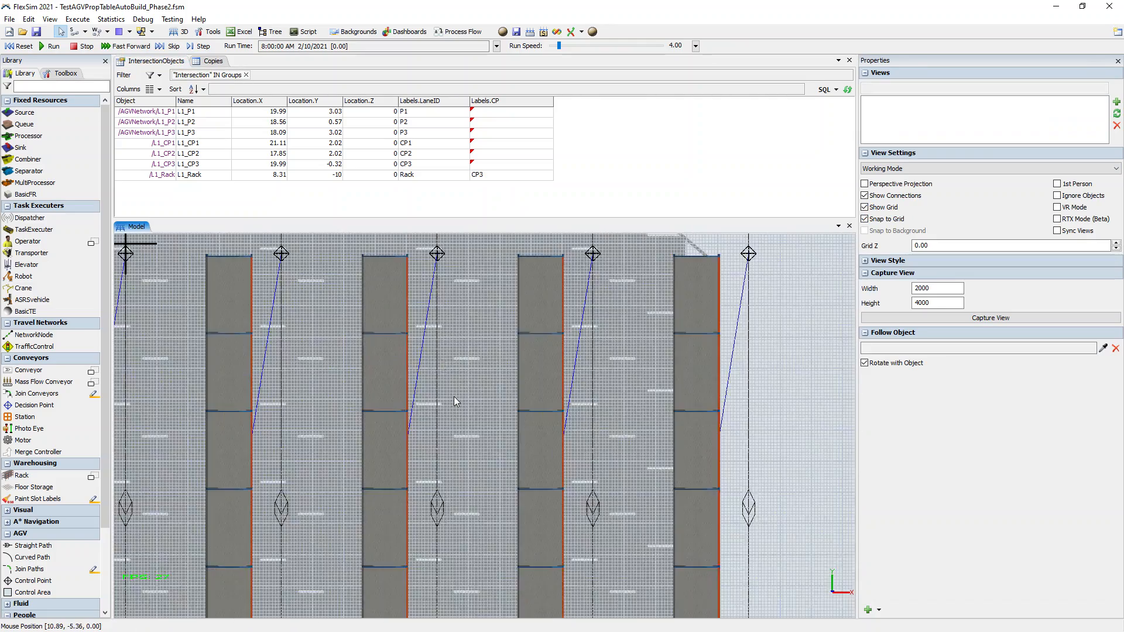
mouse_move(486, 398)
right_down()
mouse_move(465, 382)
mouse_move(486, 399)
right_up()
click(478, 386)
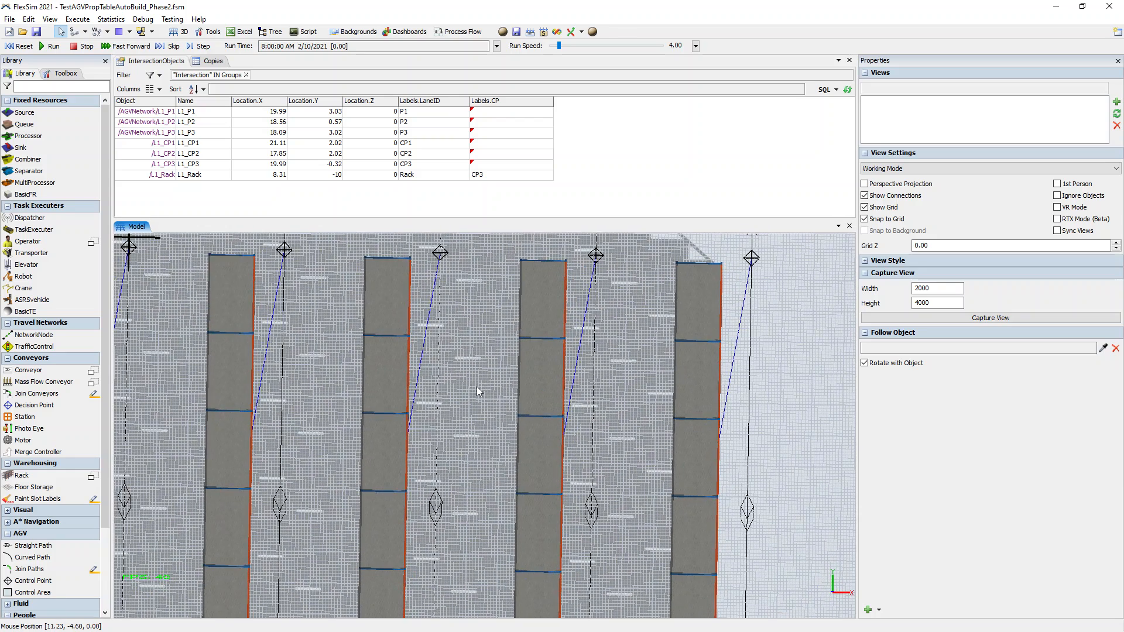
right_click(477, 387)
click(459, 374)
scroll(461, 365, down, 5)
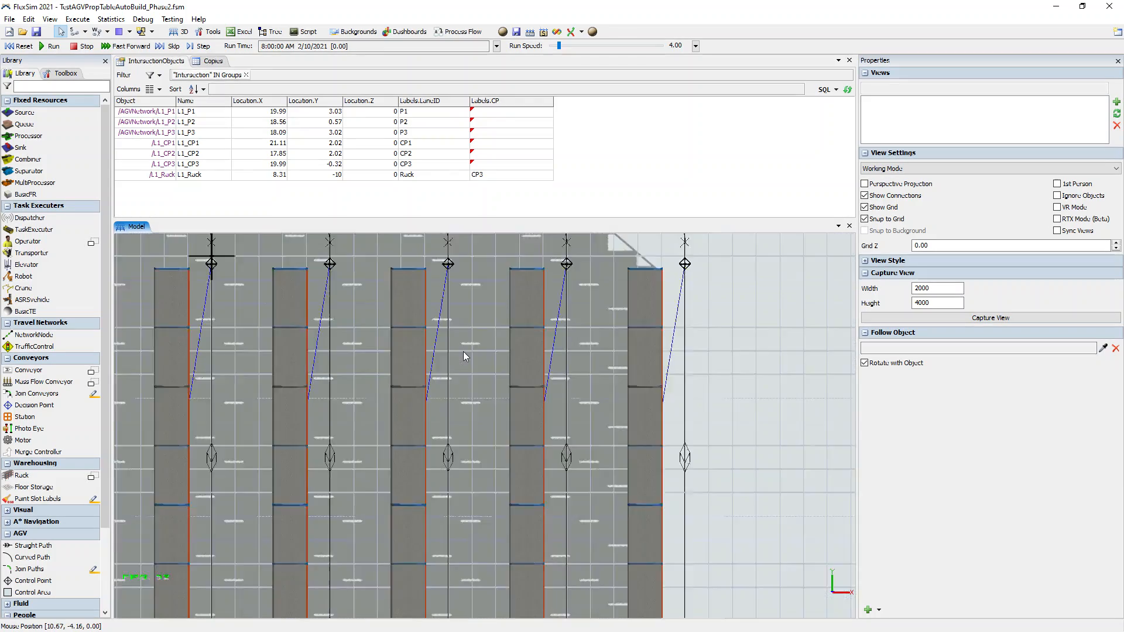
drag(469, 369, 463, 343)
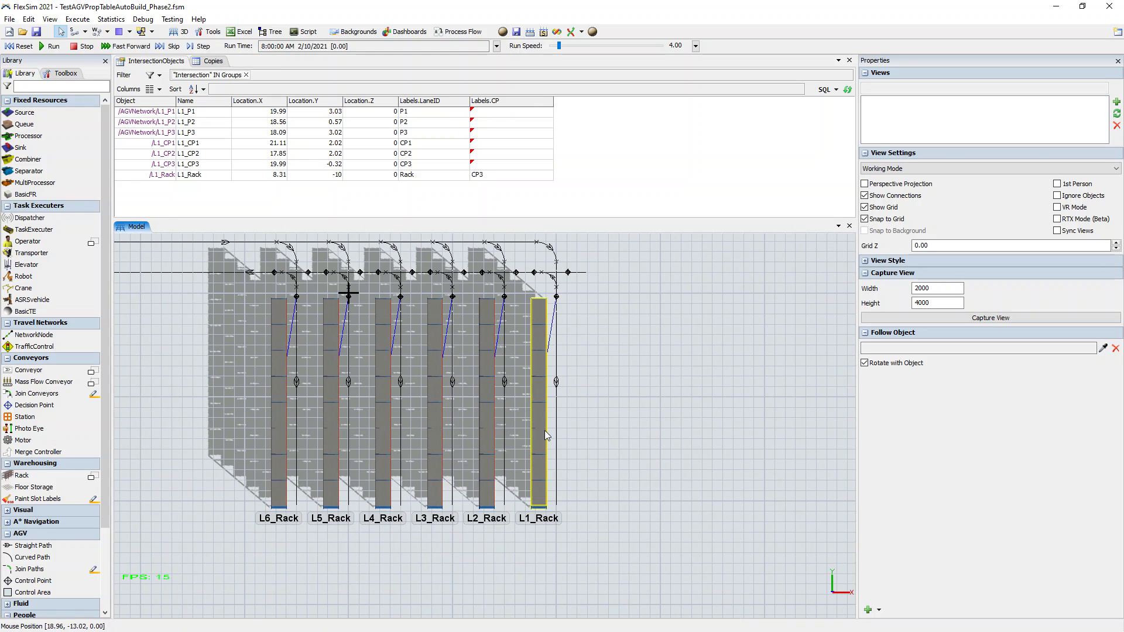
- Shorten L1_Rack to a length of 7.50, keeping its end nearest the control point in place
click(541, 457)
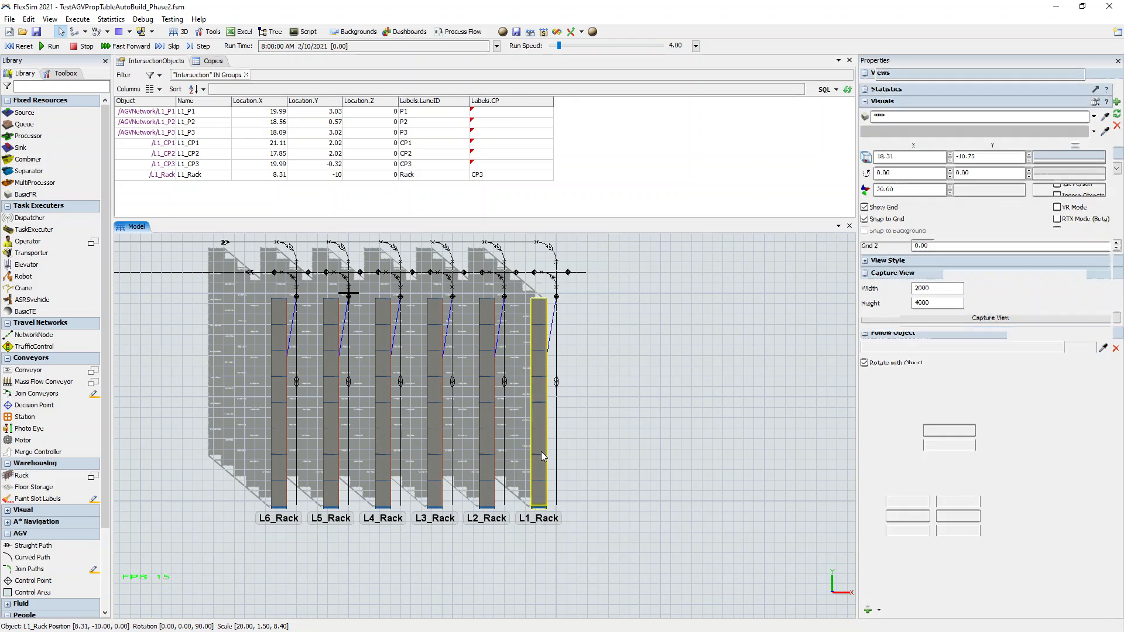
drag(544, 521, 542, 395)
click(606, 392)
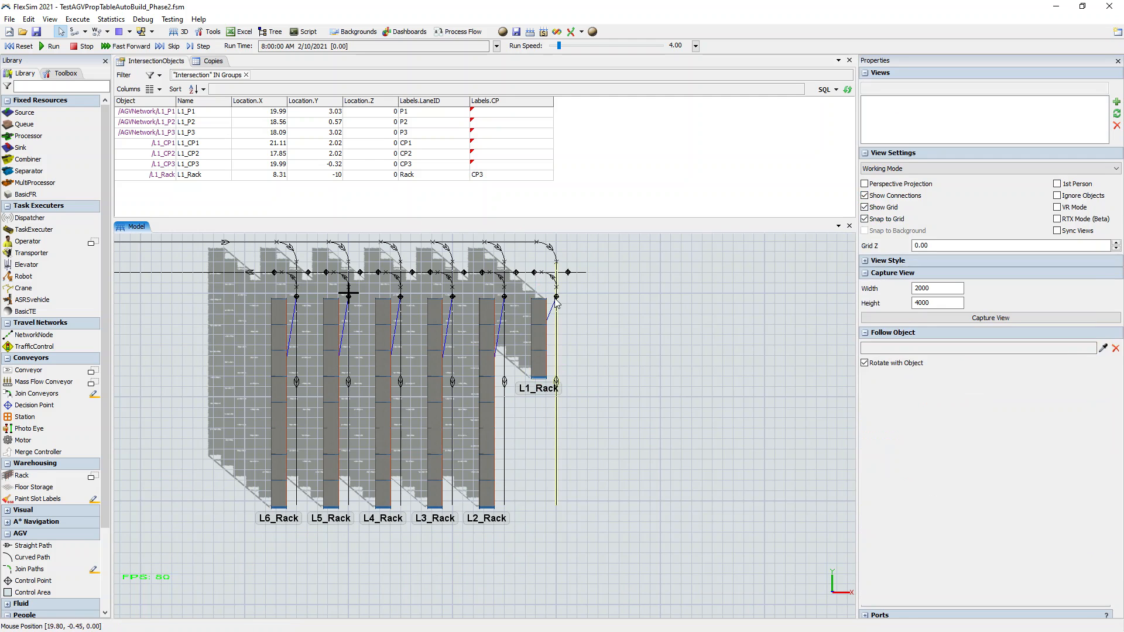
- Copy control point L1_CP3 onto the same vertical path farther down, at about X 19.99, Y -11.05
click(557, 298)
click(581, 414)
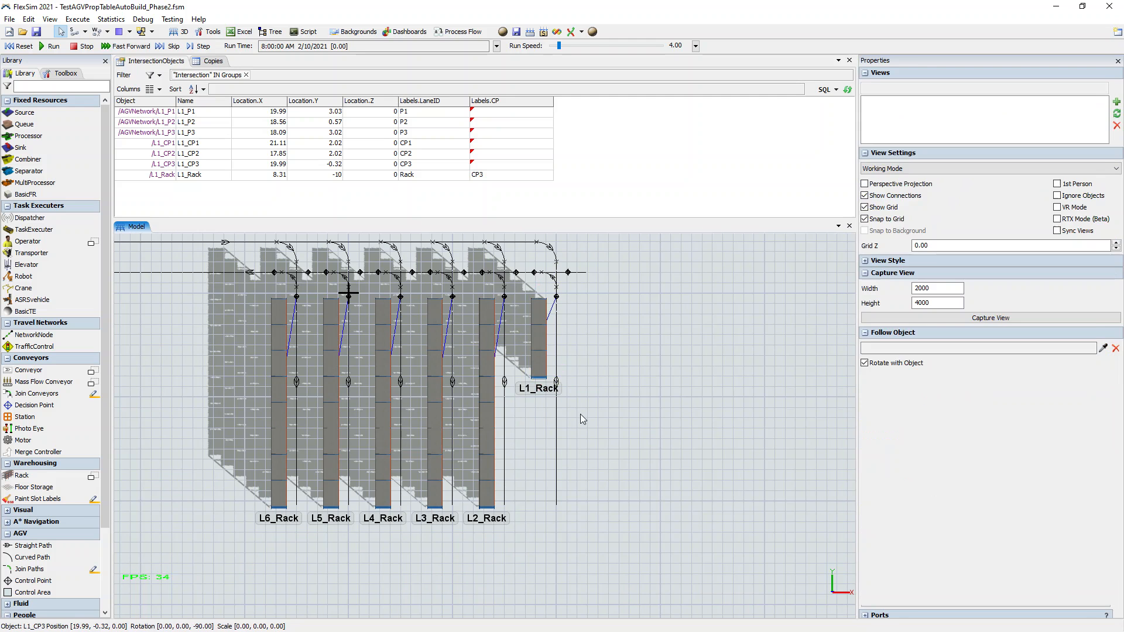
key(ctrl+v)
drag(575, 411, 557, 408)
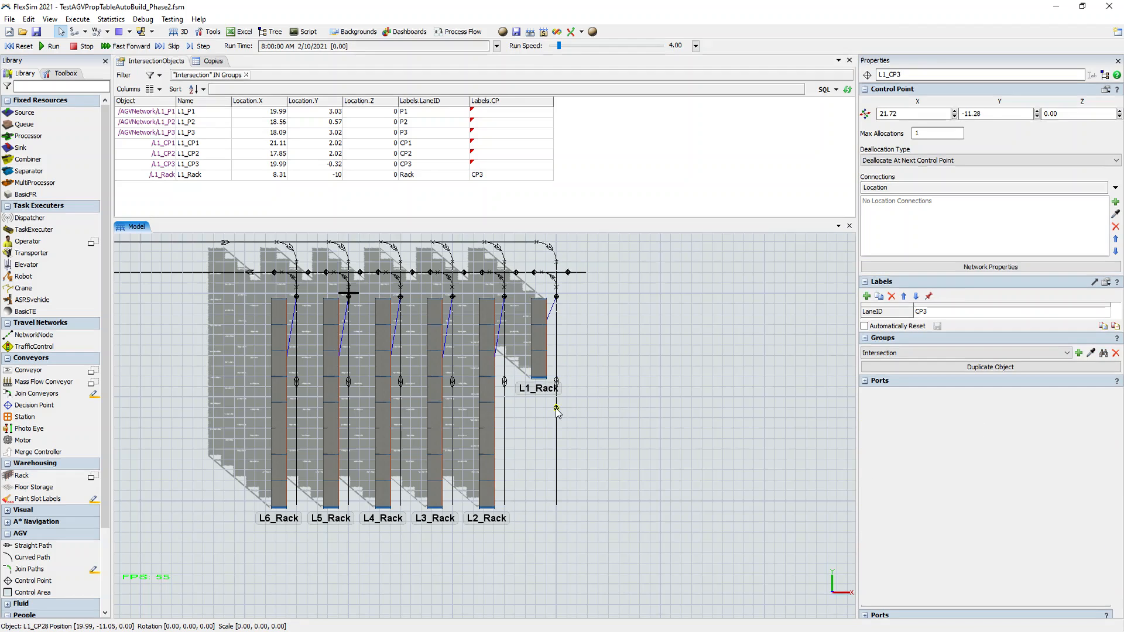
- Duplicate the shortened L1_Rack below the original and connect the copy to the new control point
click(539, 357)
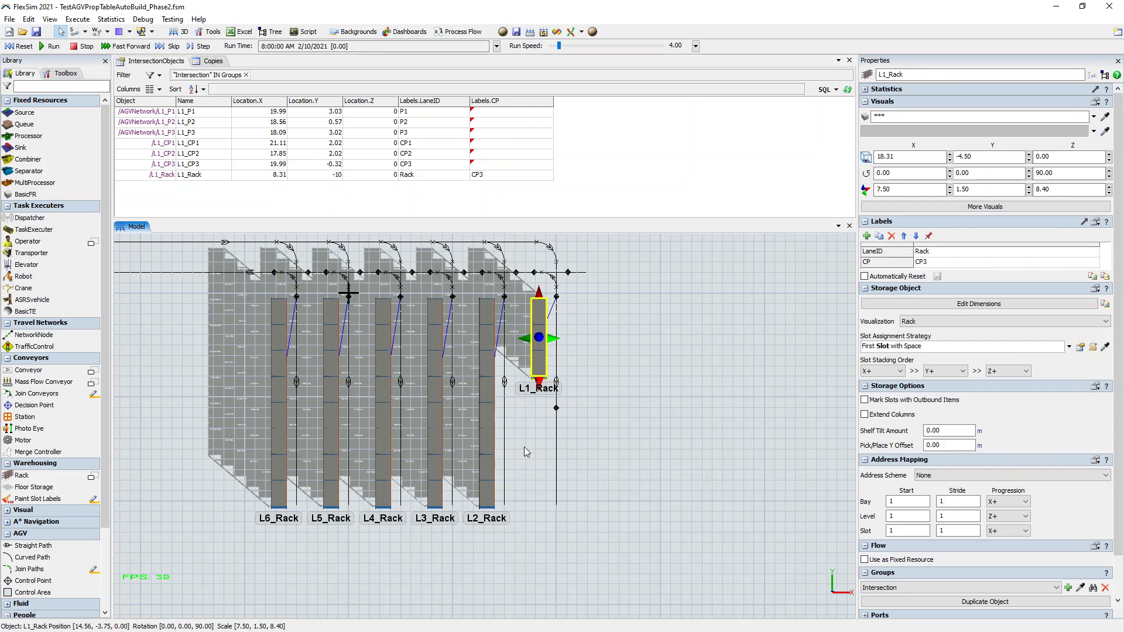
click(525, 447)
key(ctrl+v)
drag(564, 454, 557, 408)
click(606, 416)
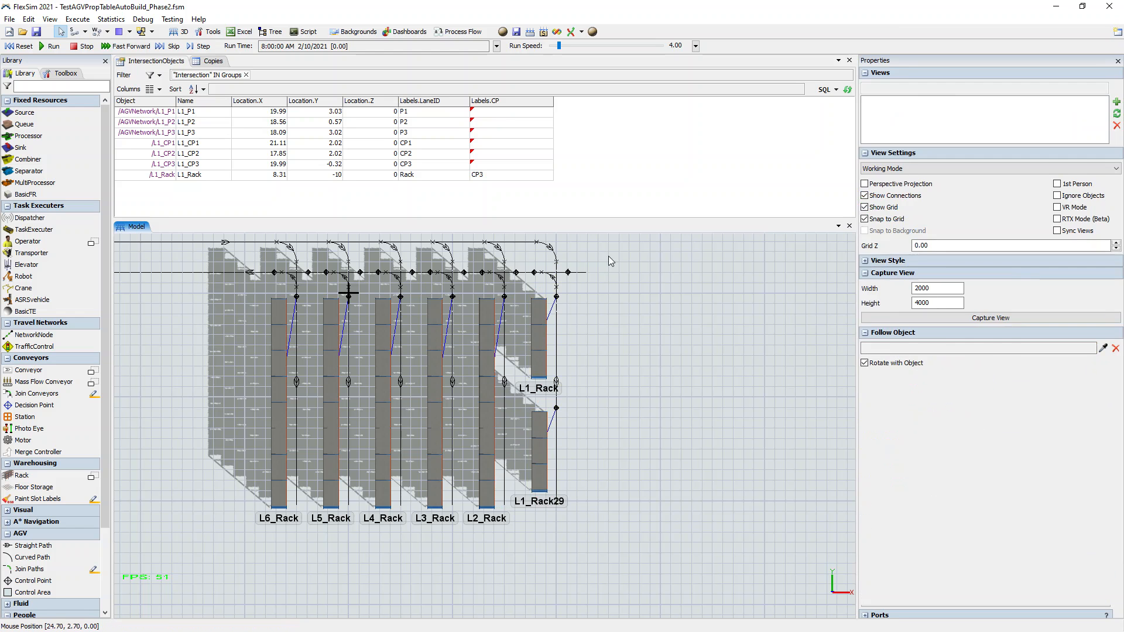
- Rename the copied control point to L1_CP4 and set its LaneID label to CP4 in IntersectionObjects
click(659, 170)
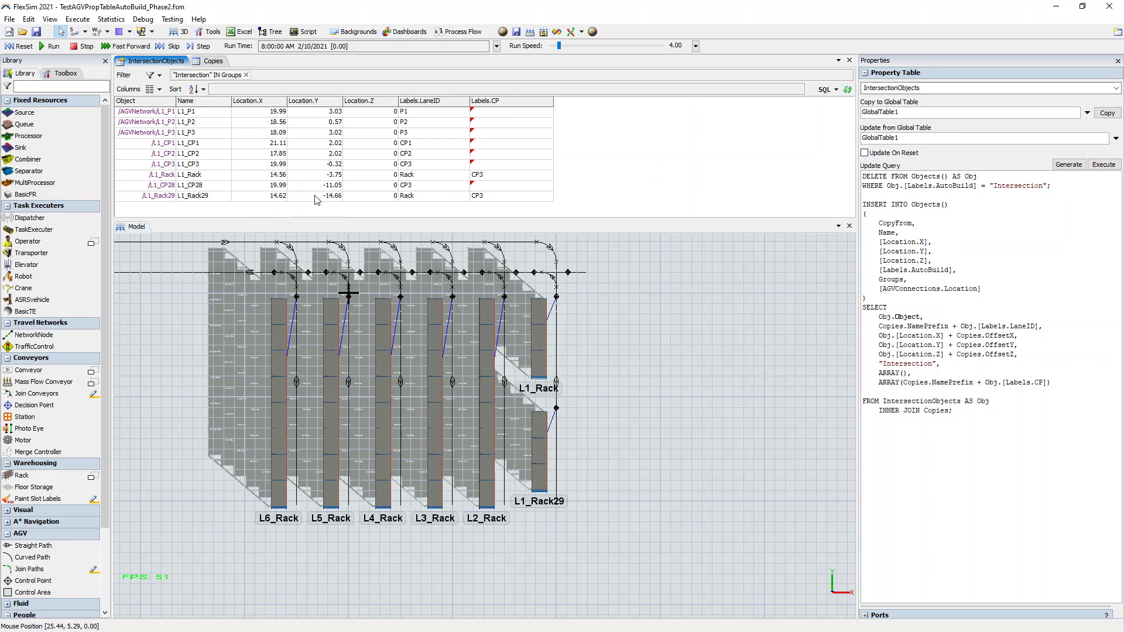
double_click(206, 186)
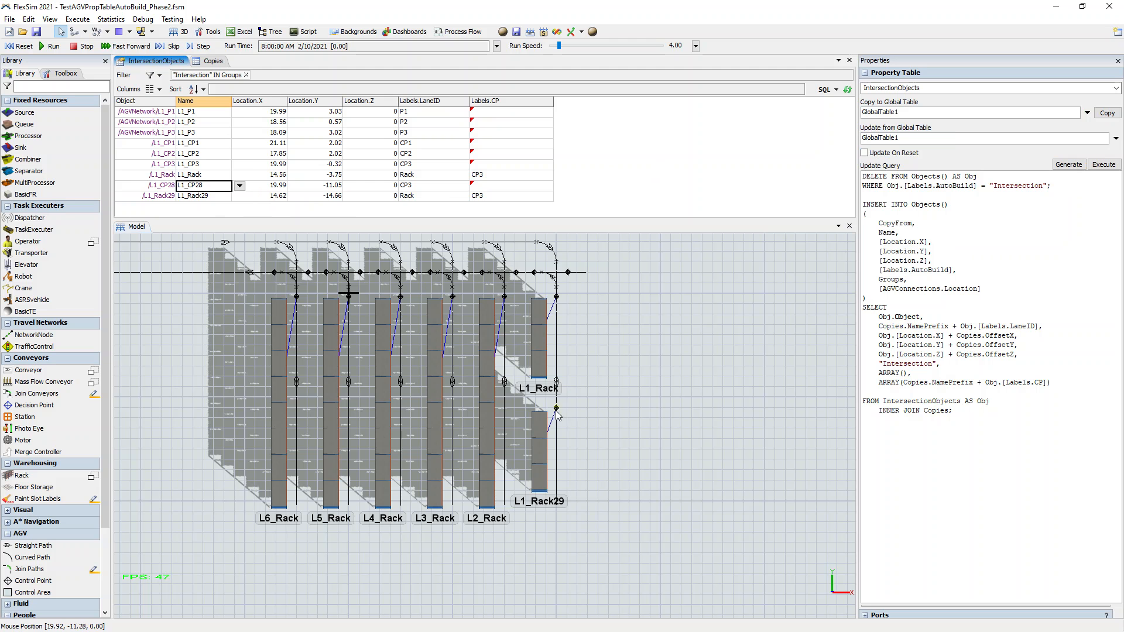
double_click(207, 178)
double_click(206, 186)
drag(209, 187, 200, 186)
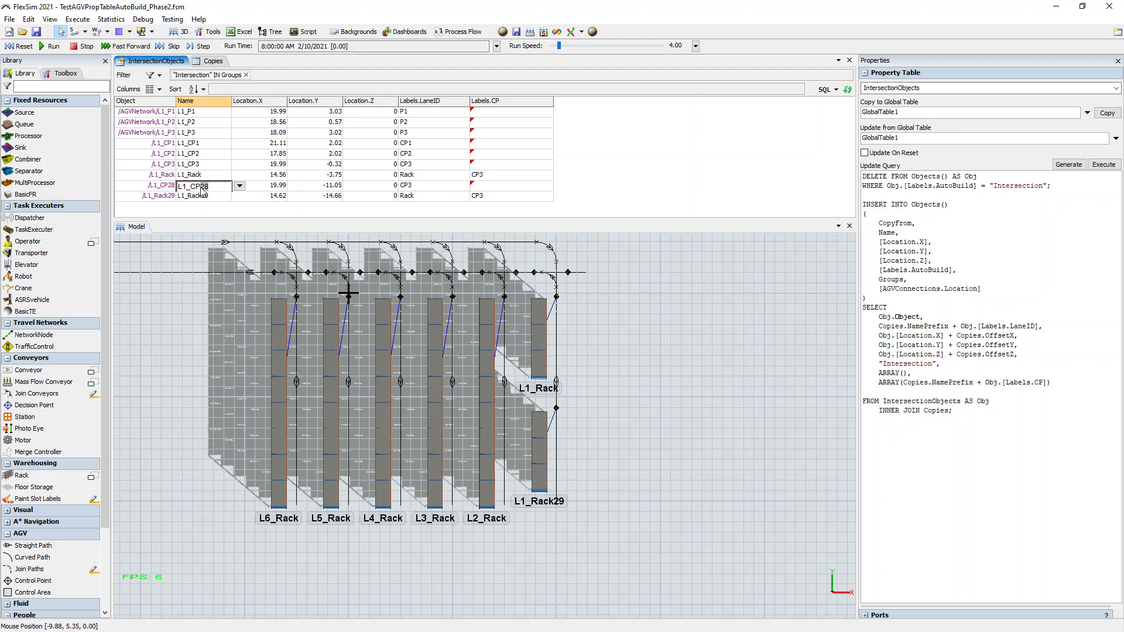
text(4)
click(588, 189)
double_click(420, 188)
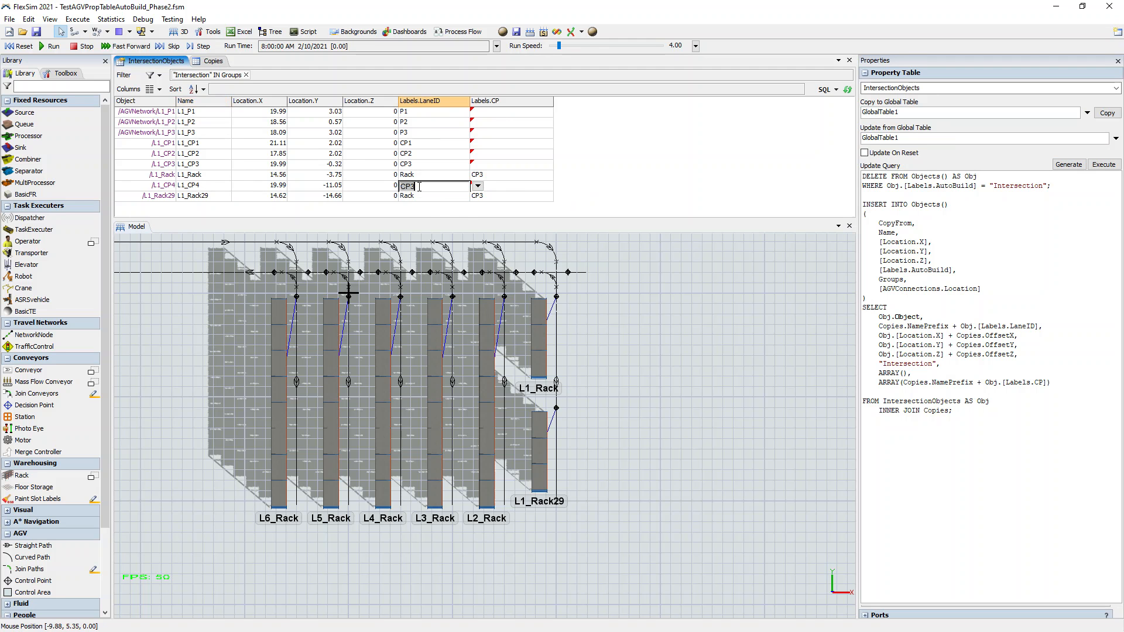
text(CP4)
key(Return)
- Set the LaneID label to Rack1 for the original L1 rack and Rack2 for its copy
click(419, 197)
double_click(426, 177)
click(427, 178)
text(1)
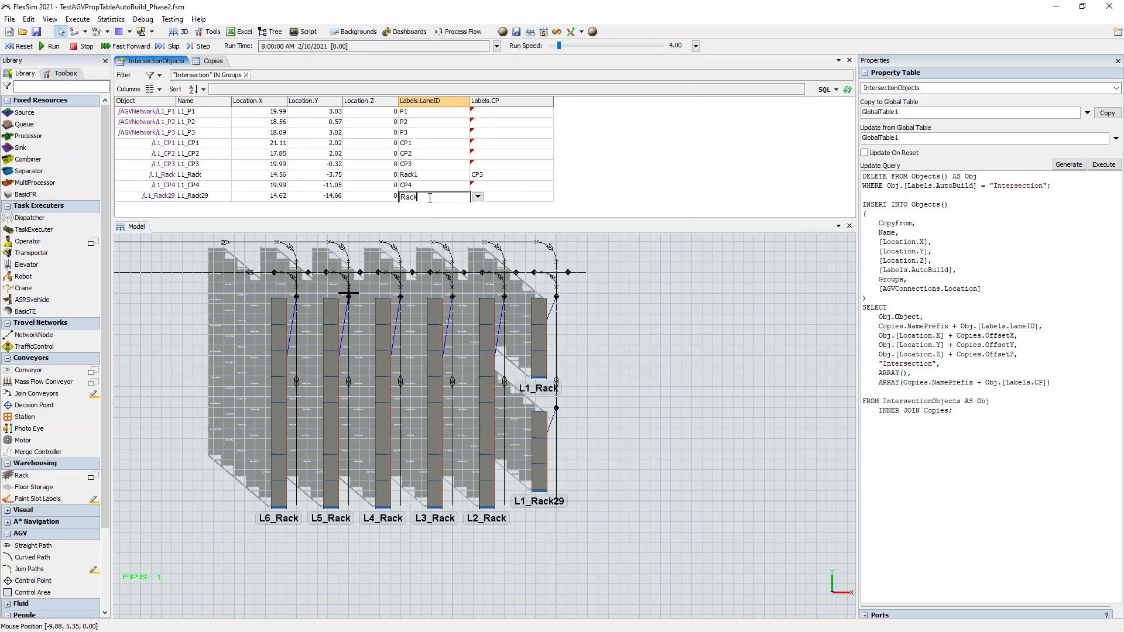
text(2)
key(Return)
- Set the copied rack's Labels.CP value to CP4
double_click(482, 197)
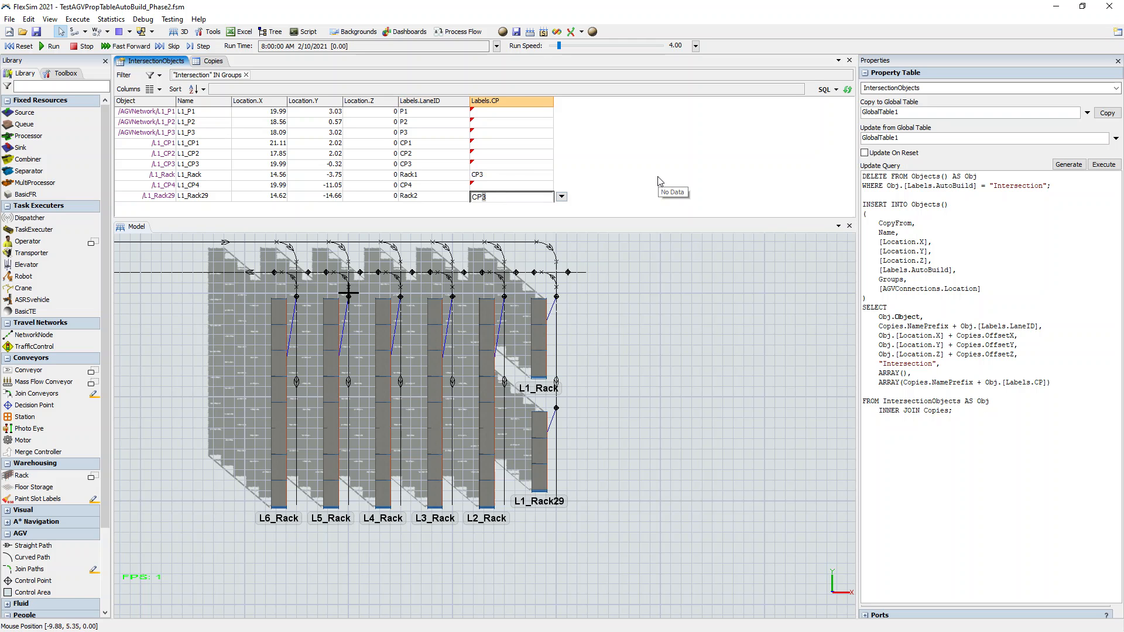
key(BackSpace)
text(4)
key(Return)
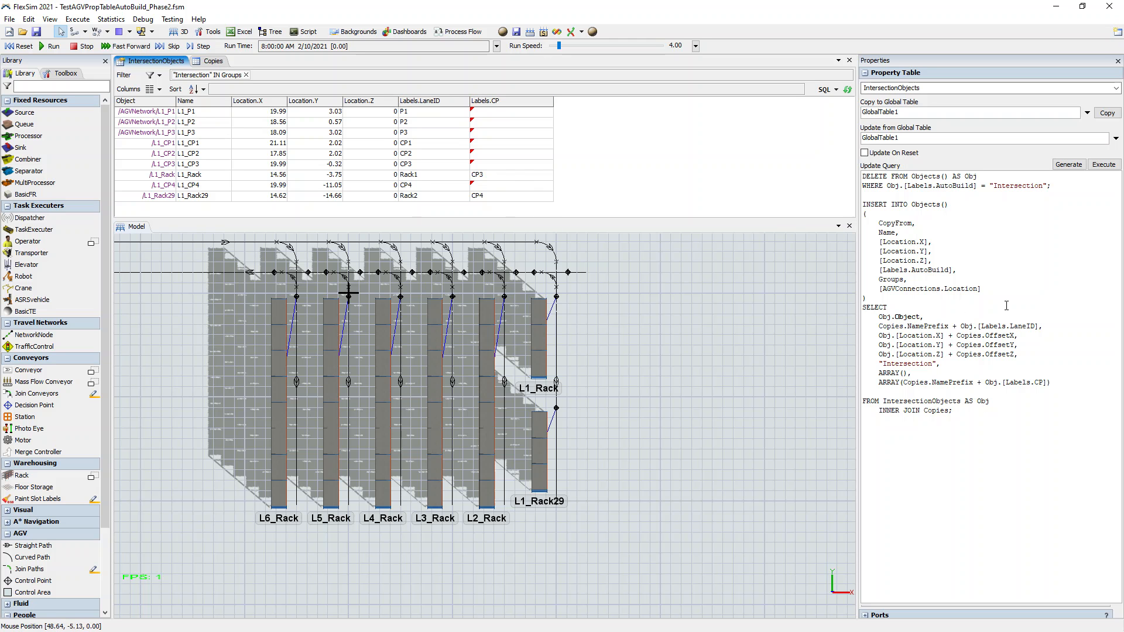
- Execute the update query and examine both rows of rebuilt racks and their control point connections
click(1104, 165)
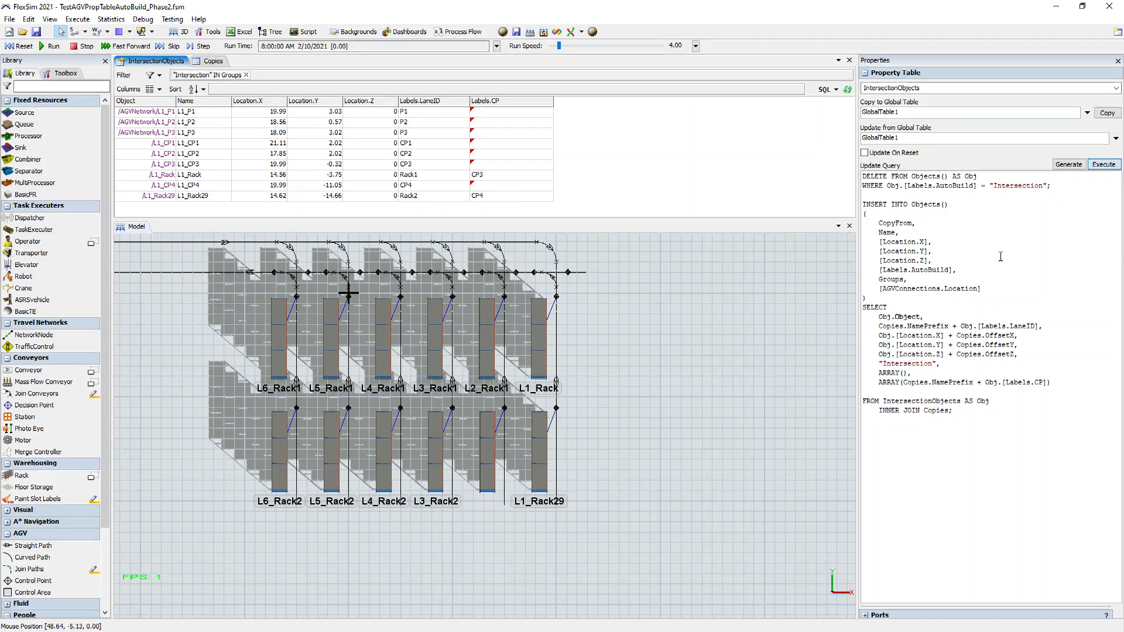
click(656, 455)
scroll(611, 458, up, 5)
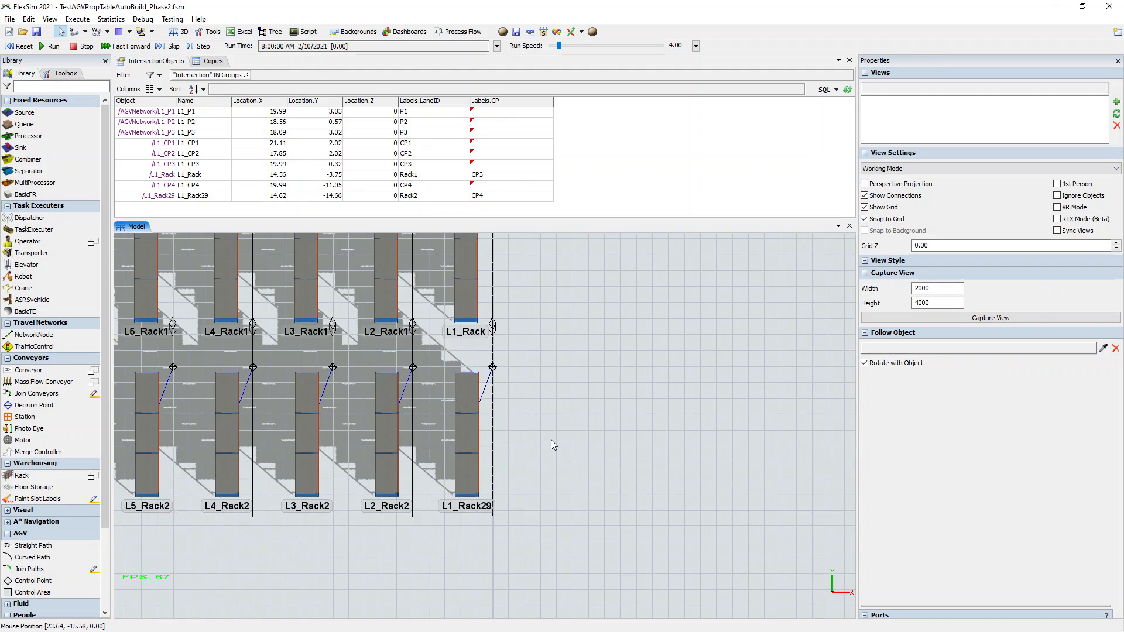
scroll(703, 481, up, 2)
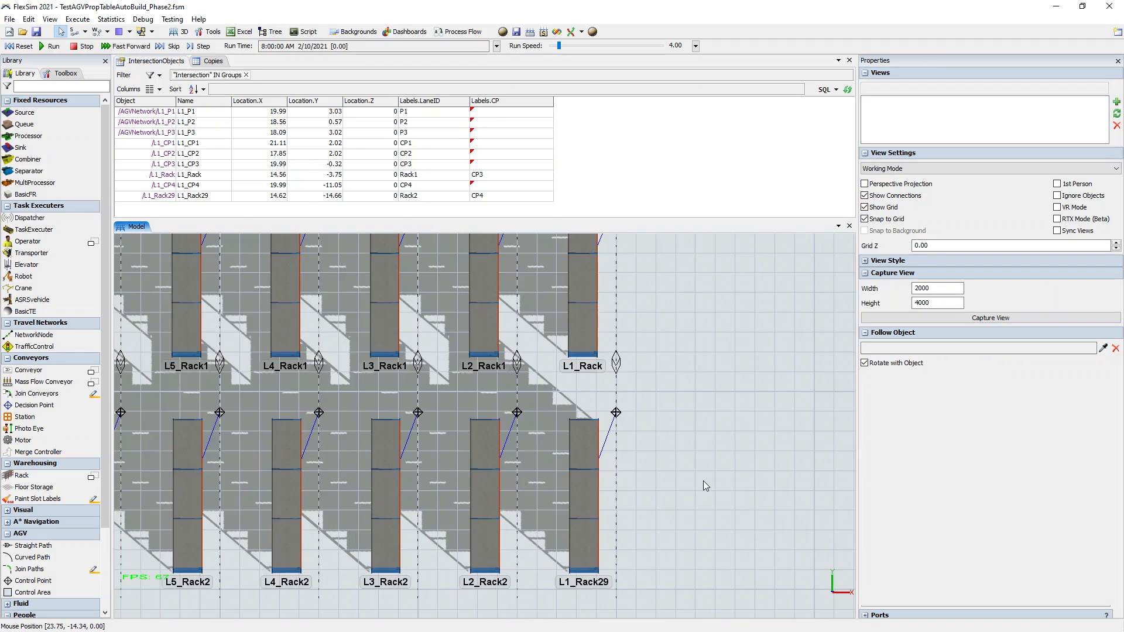
scroll(704, 482, down, 3)
drag(707, 451, 734, 466)
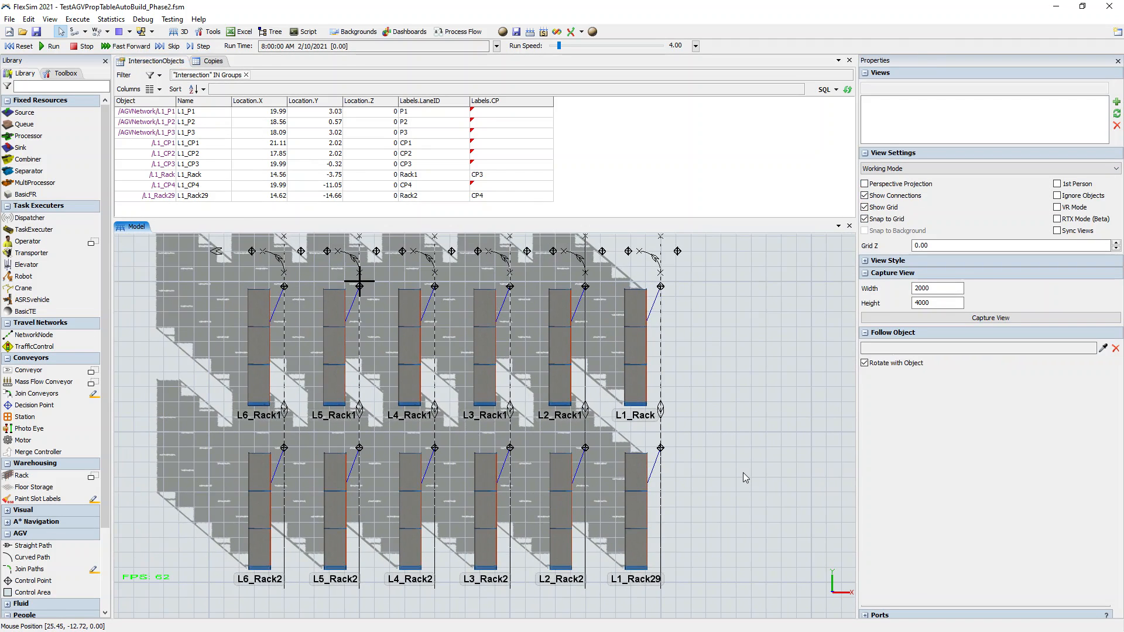
scroll(737, 472, down, 2)
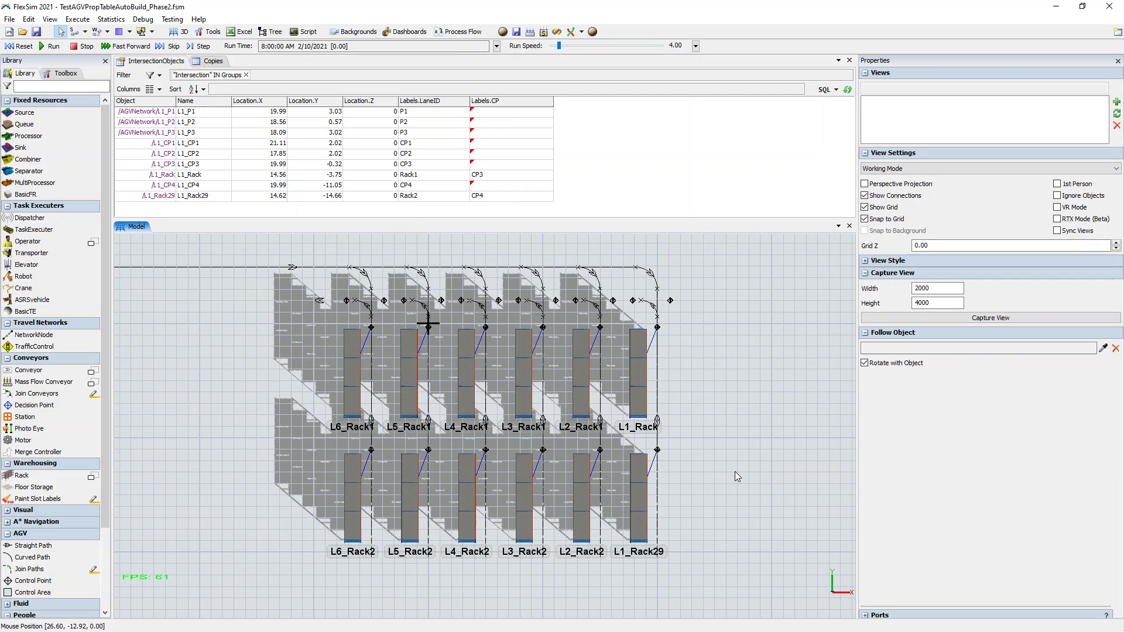